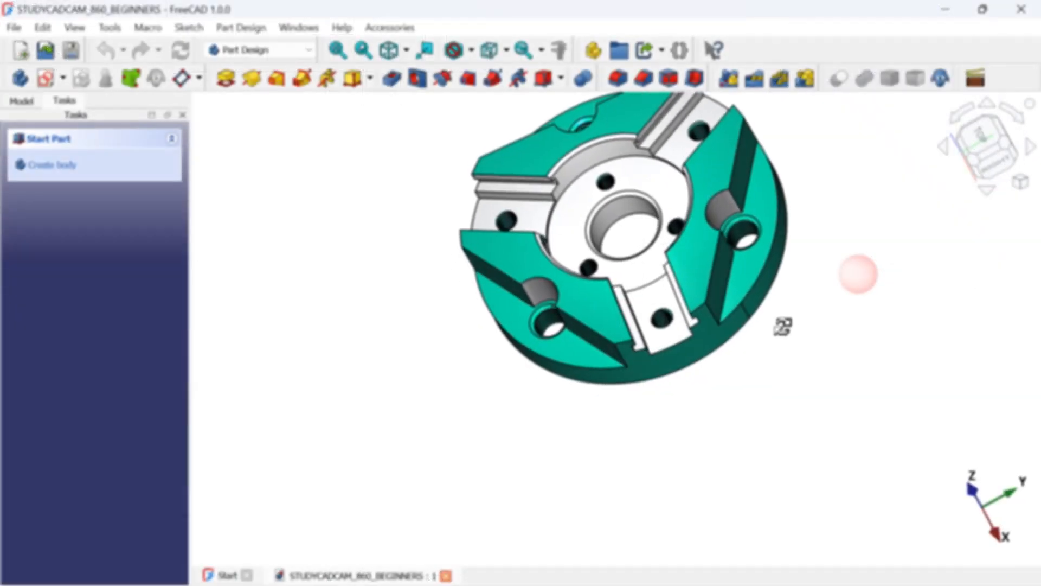
middle_click_drag(781, 326, 945, 289)
middle_click_drag(459, 190, 390, 221)
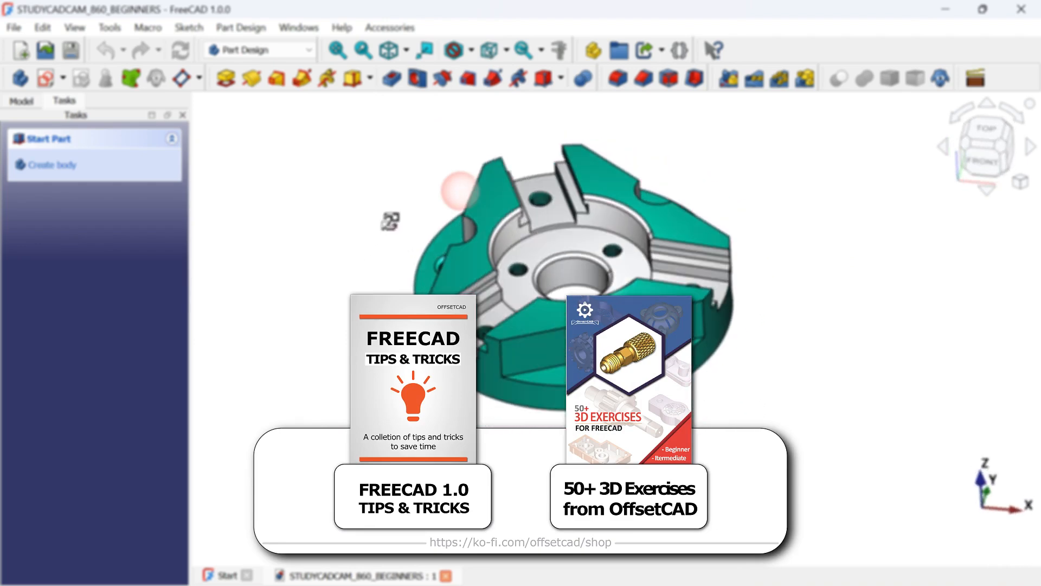
middle_click_drag(790, 270, 615, 341)
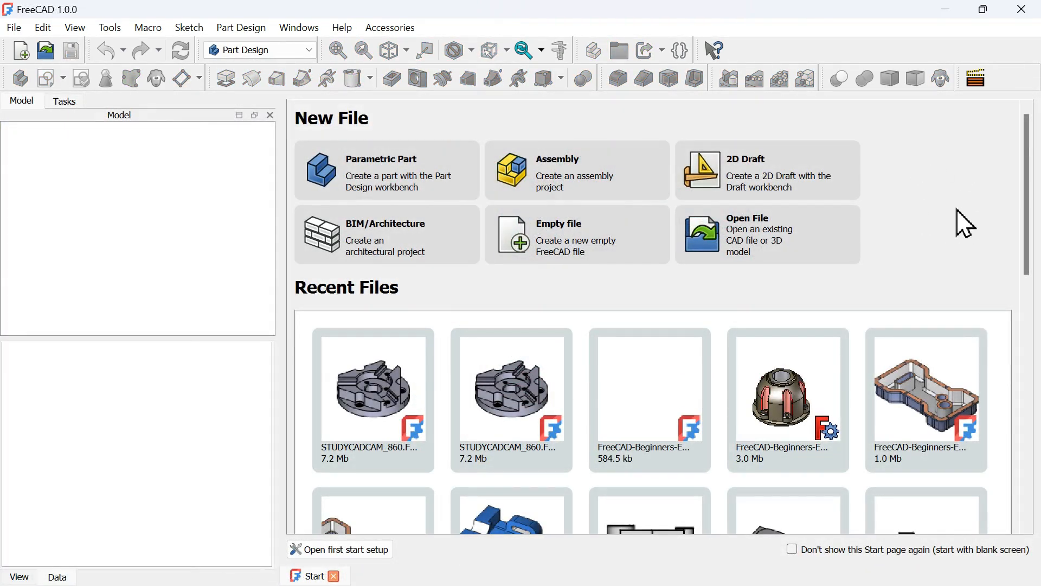
Create a new empty file and add a body to it, checking the reference drawing
left_click(601, 260)
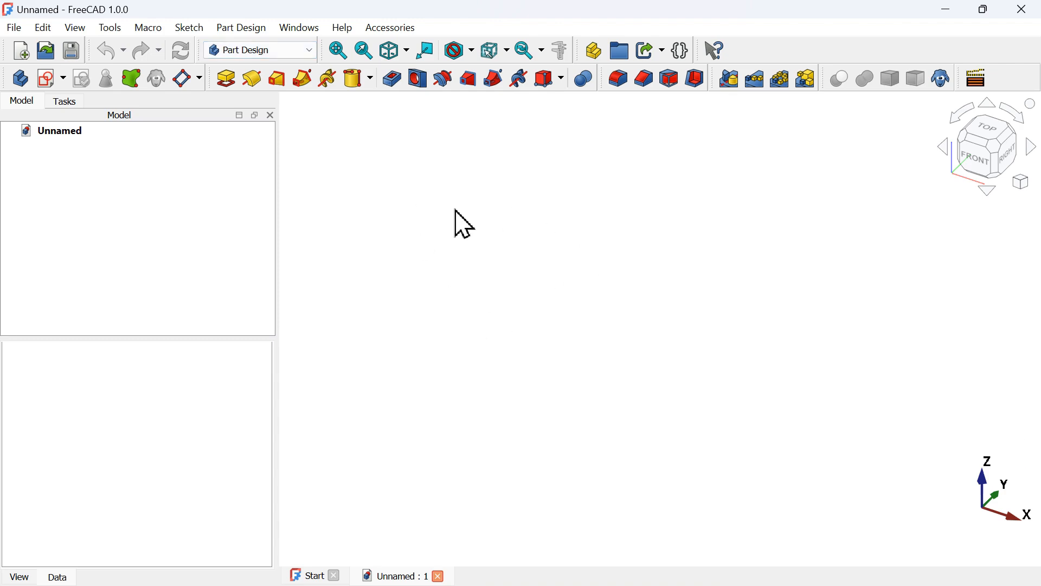
left_click(27, 86)
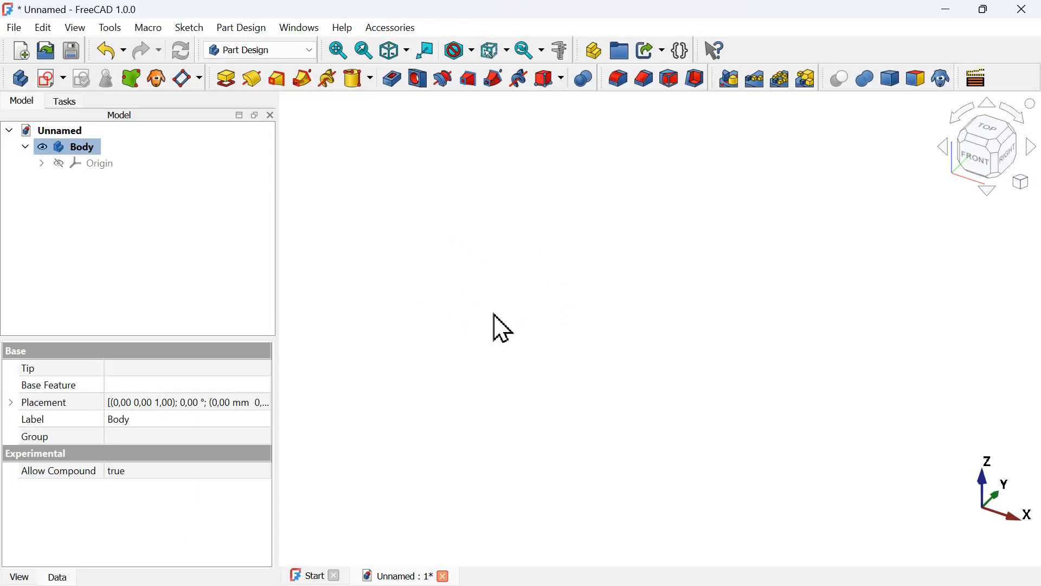
key("alt+Tab")
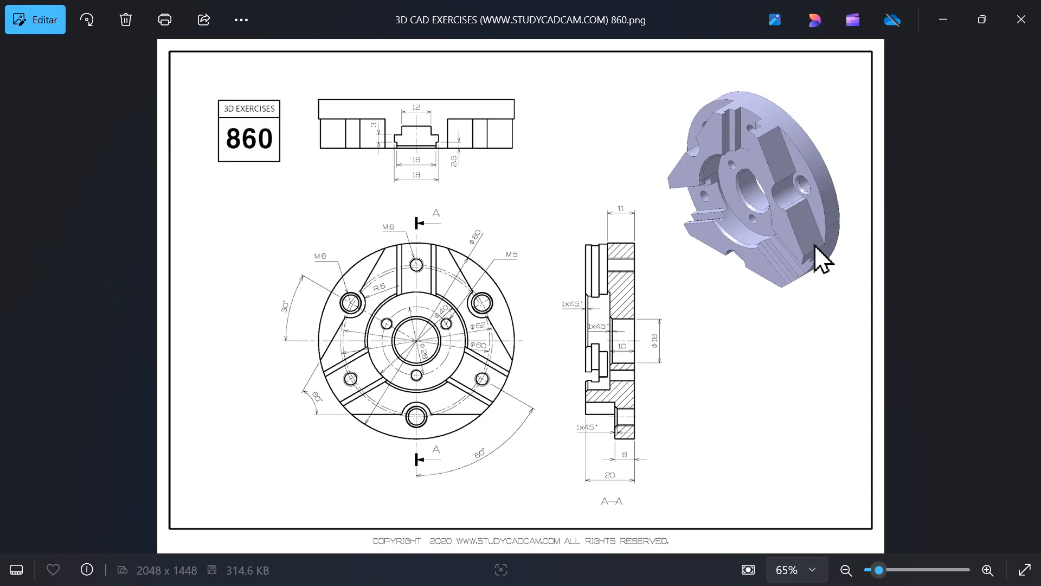
key("alt+Tab")
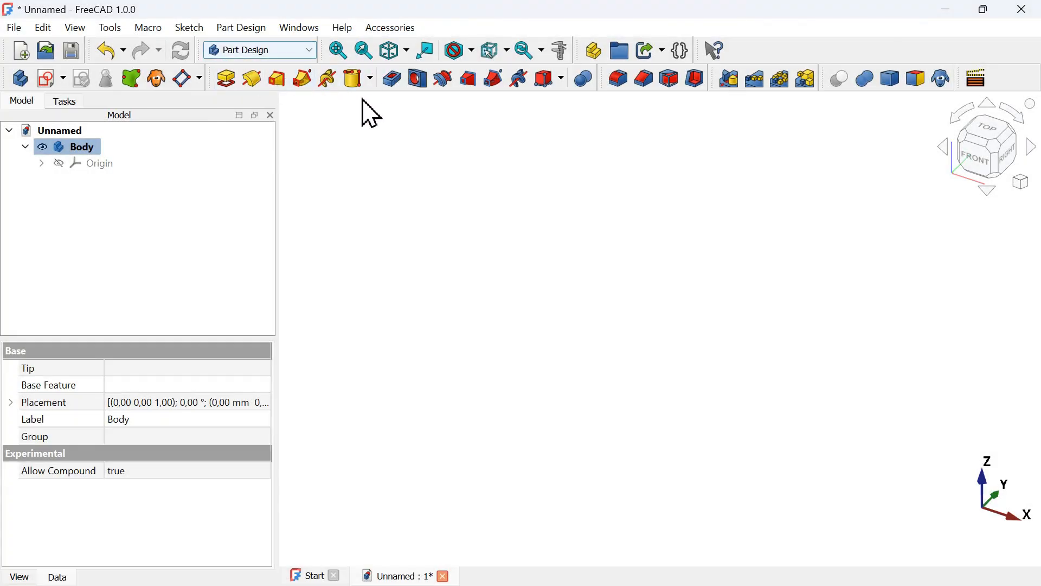
Add an Additive Cylinder primitive attached to the XY plane
left_click(372, 78)
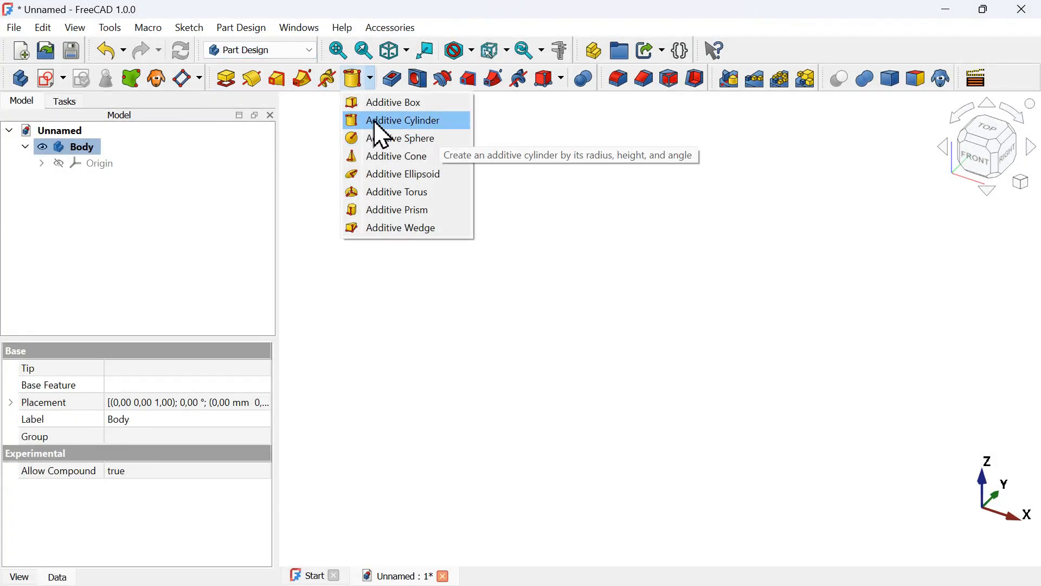
left_click(429, 124)
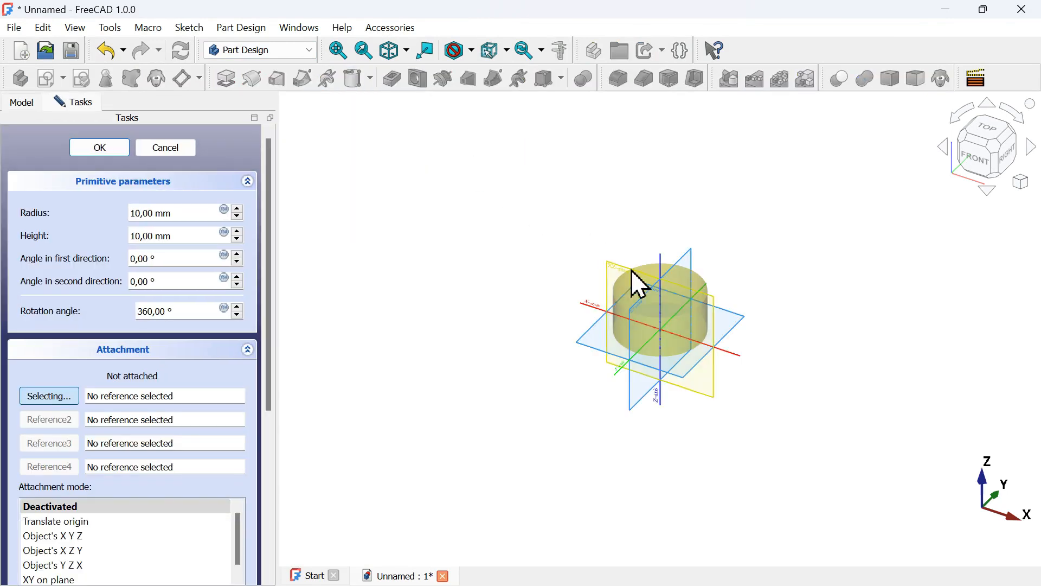
scroll(633, 271, "up", 4)
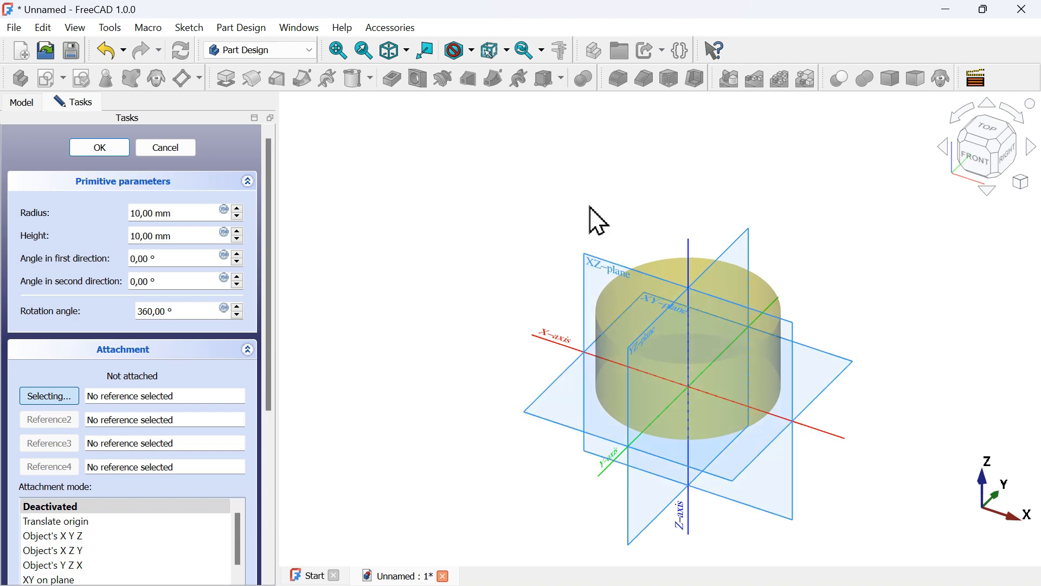
key("alt+Tab")
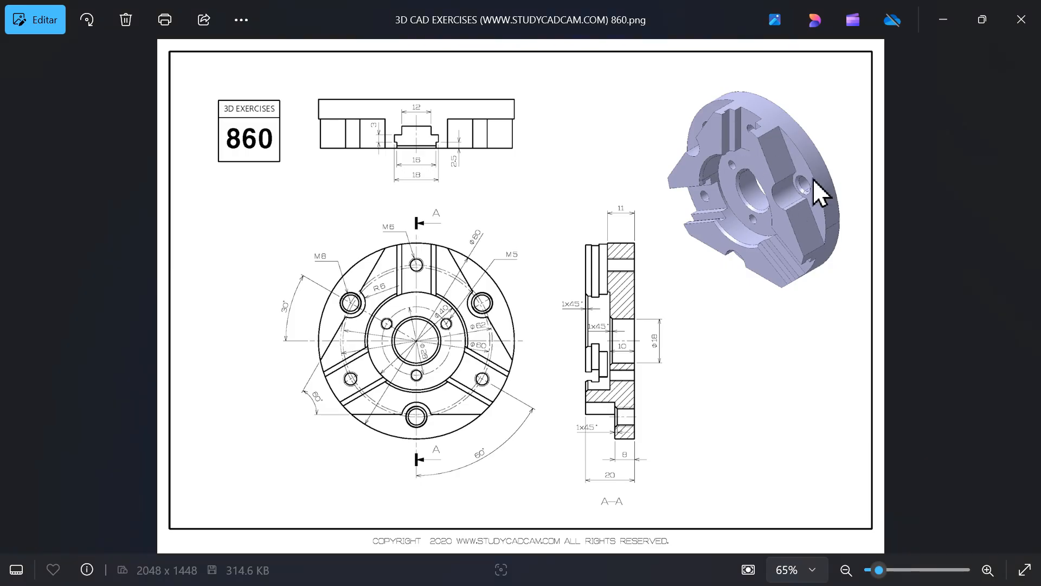
key("alt+Tab")
left_click(837, 388)
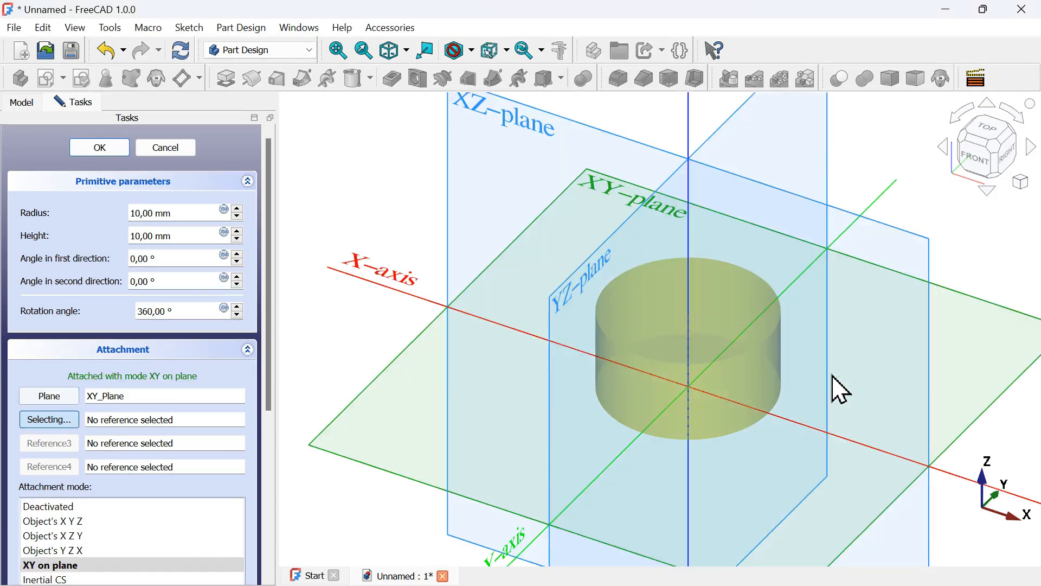
Set the cylinder's radius to 40 mm and height to 8 mm and confirm it
key("alt+Tab")
scroll(465, 401, "up", 3)
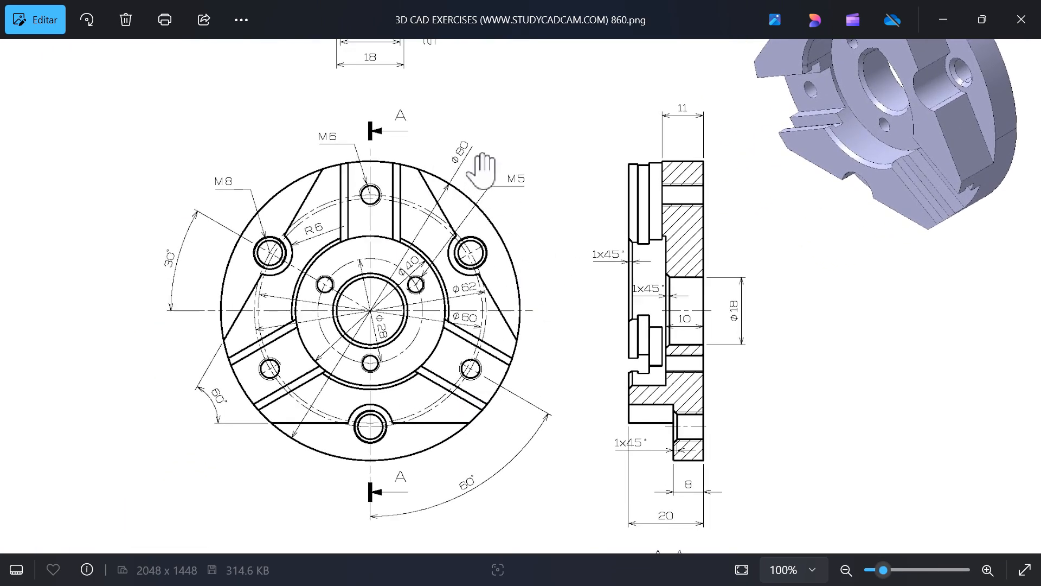
key("alt+Tab")
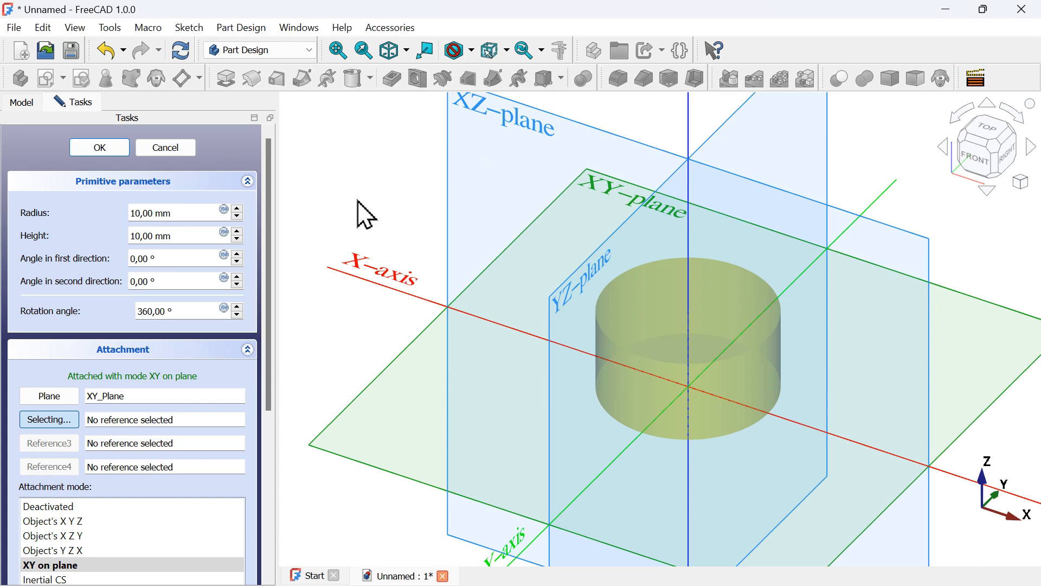
left_click_drag(186, 212, 93, 213)
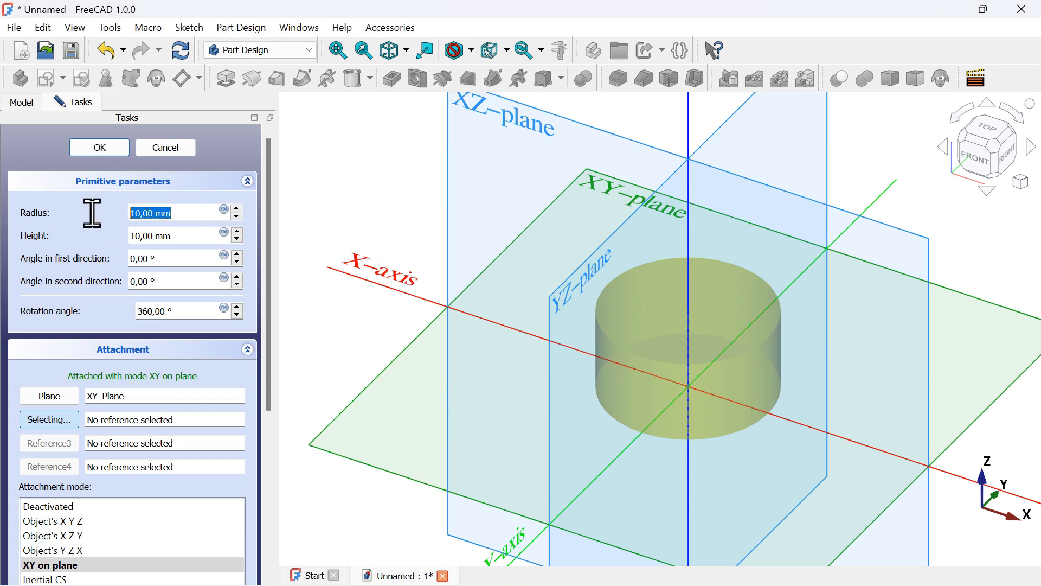
key("alt+Tab")
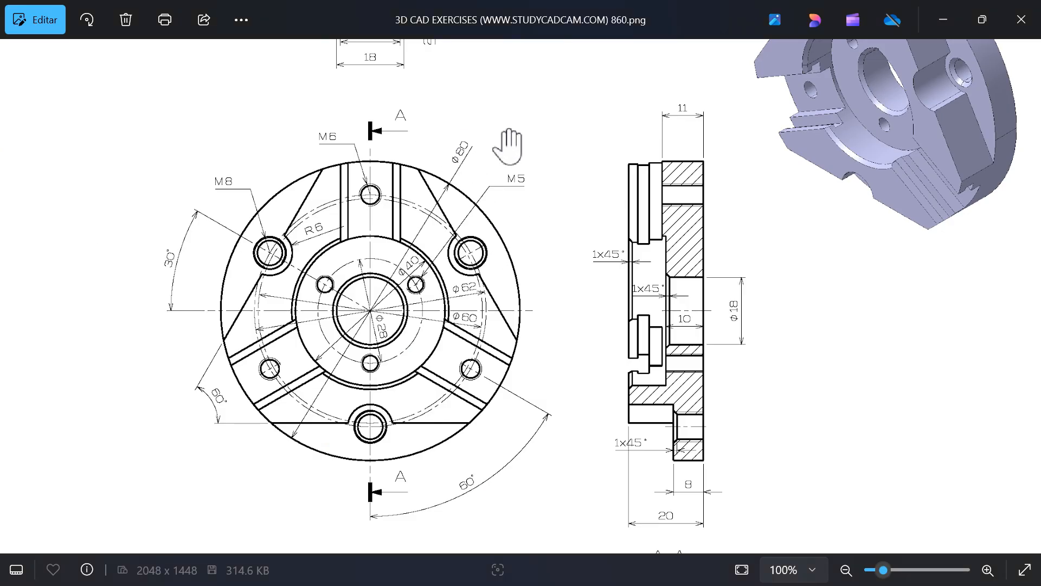
key("alt+Tab")
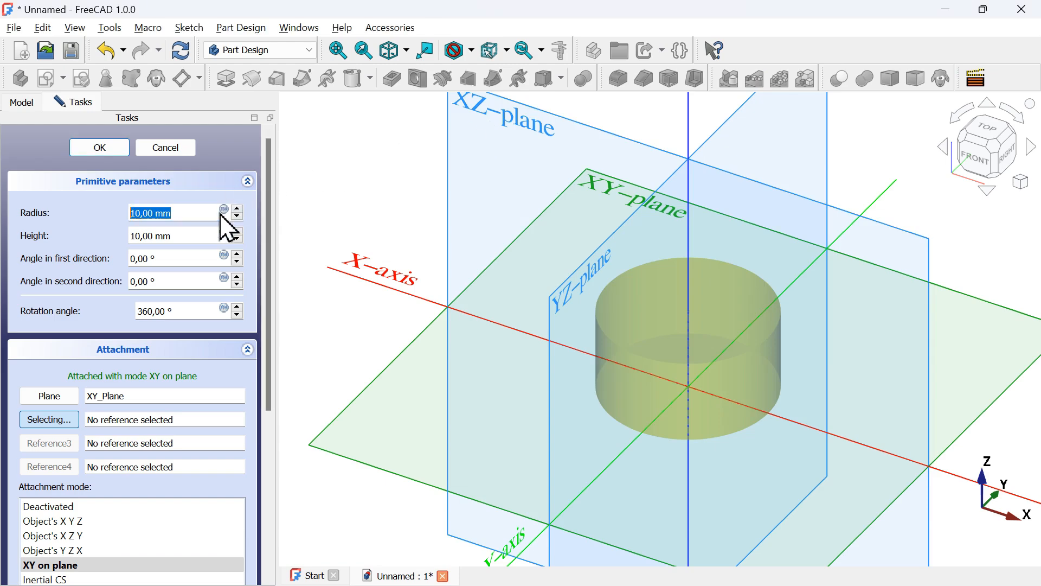
type("40")
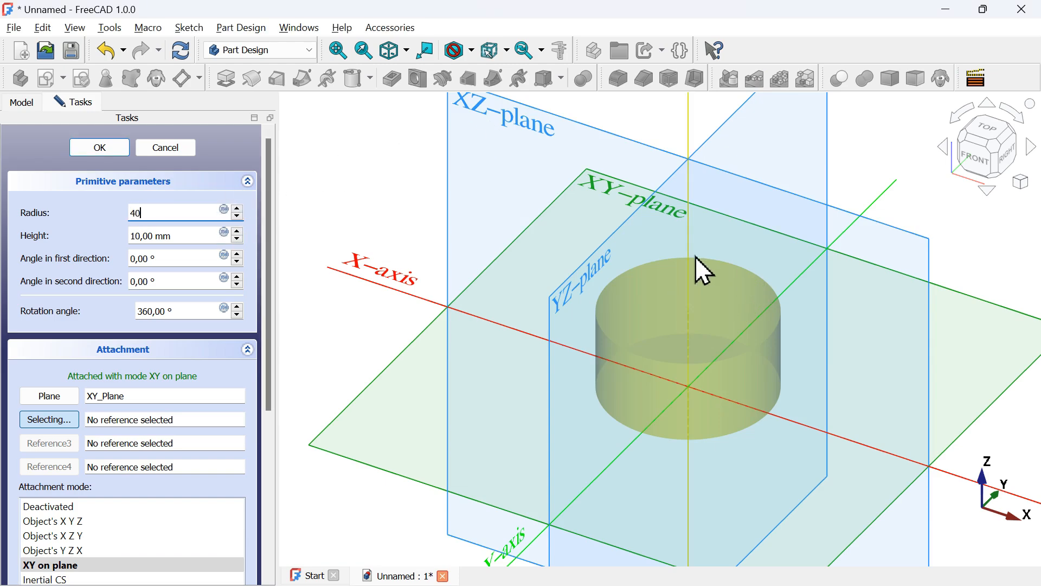
left_click_drag(197, 233, 130, 252)
key("alt+Tab")
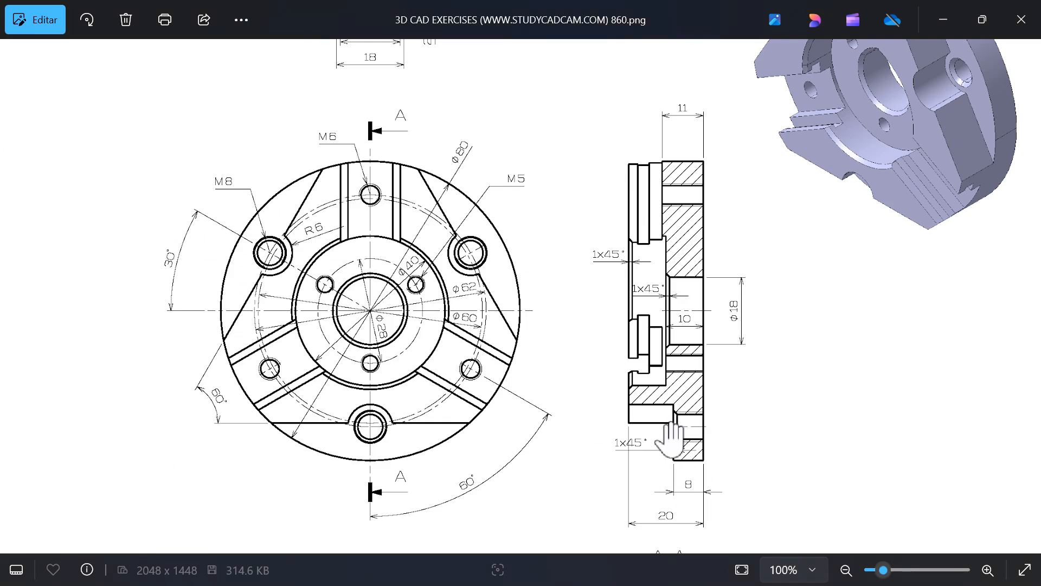
key("alt+Tab")
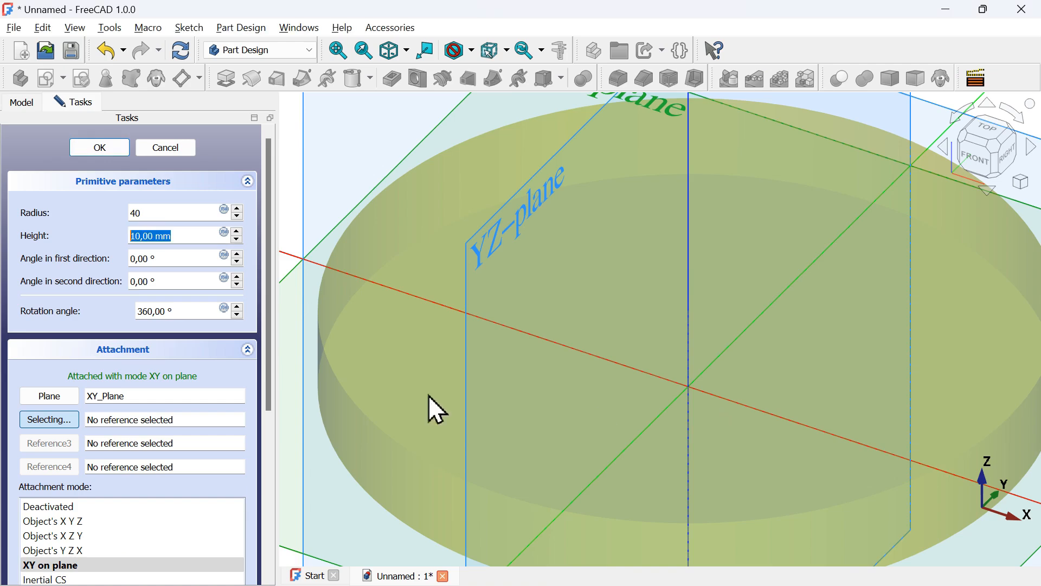
type("8")
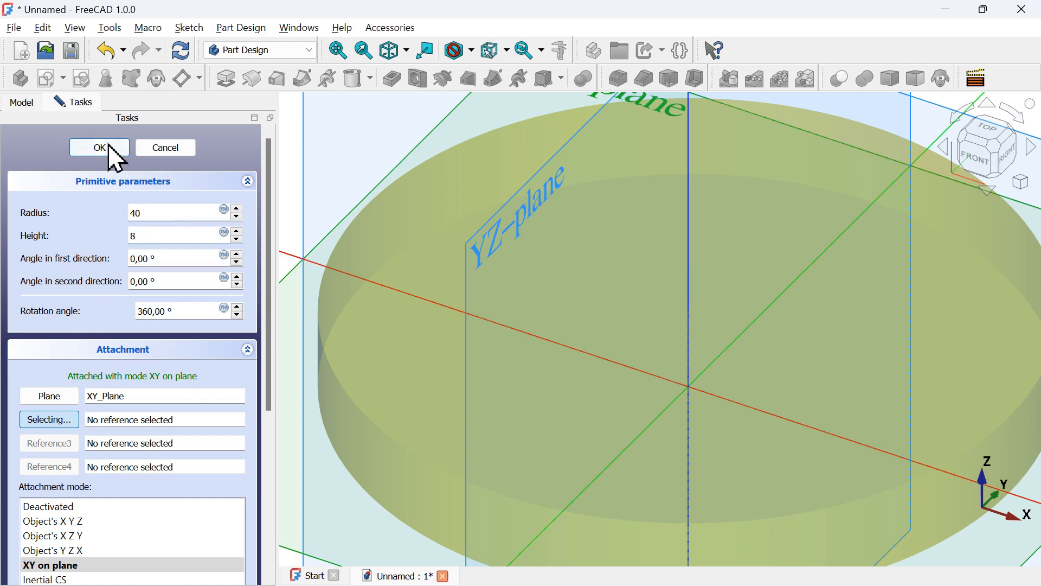
left_click(100, 150)
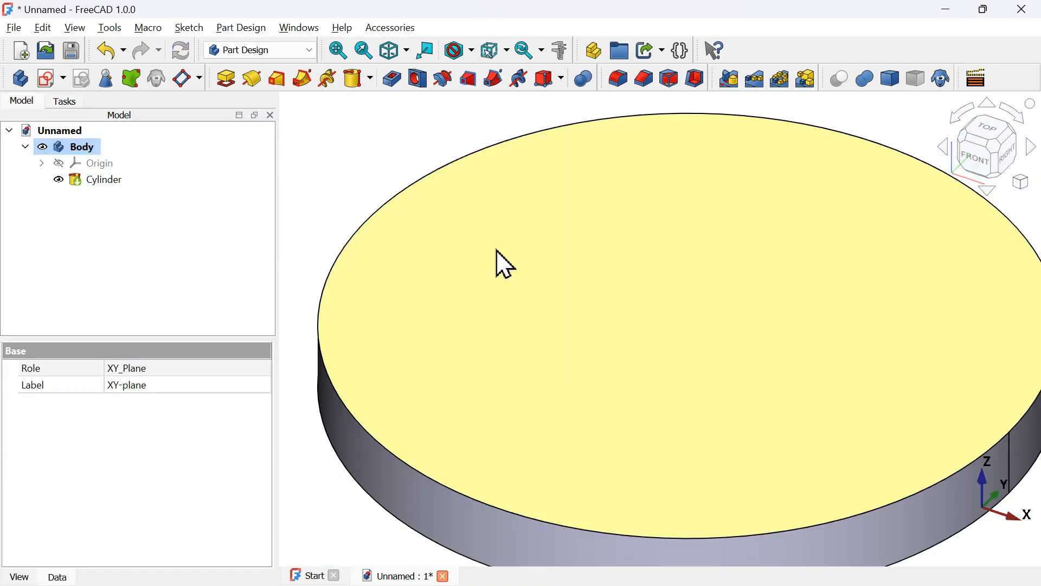
Delete the cylinder feature from the body
scroll(500, 262, "down", 5)
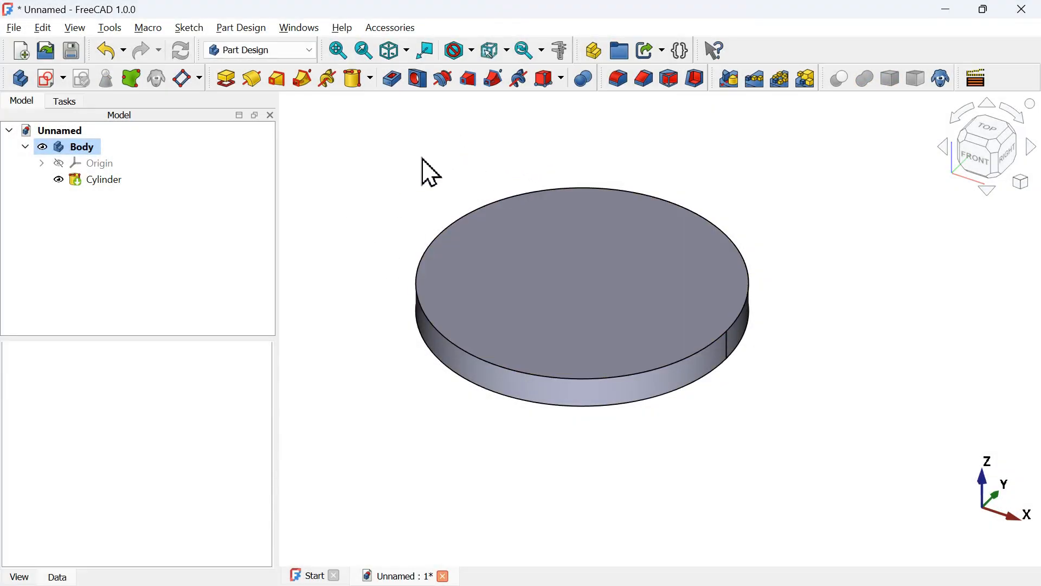
left_click(93, 180)
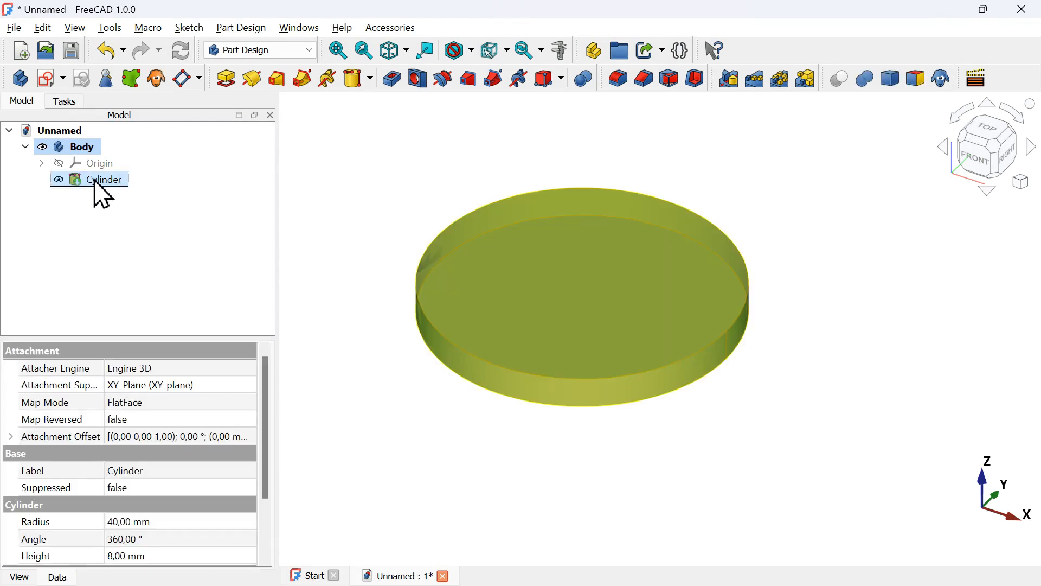
key("Delete")
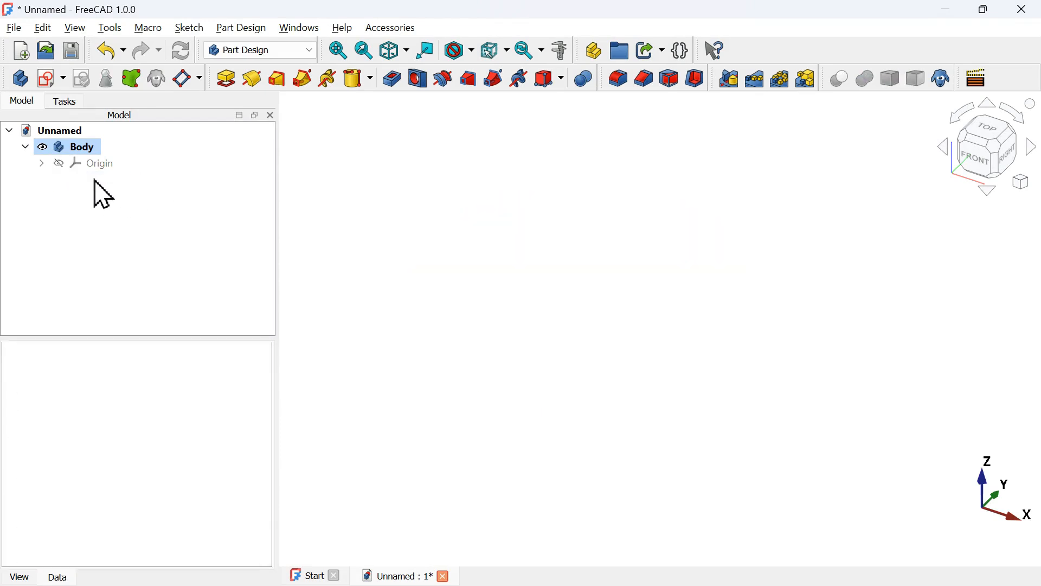
Sketch an 80 mm diameter circle centred on the origin on the XY plane and close the sketch
left_click(50, 83)
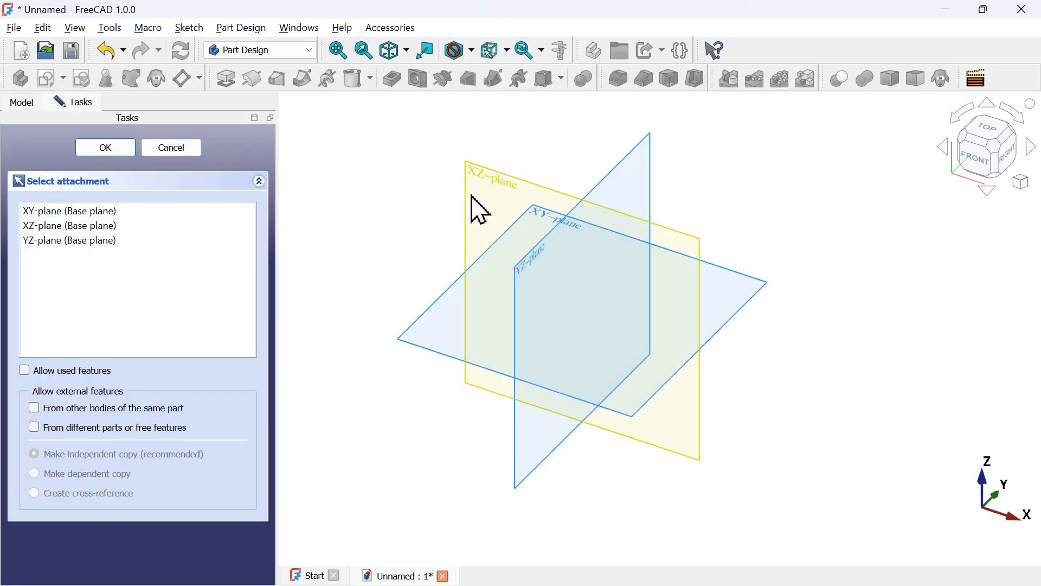
left_click(545, 223)
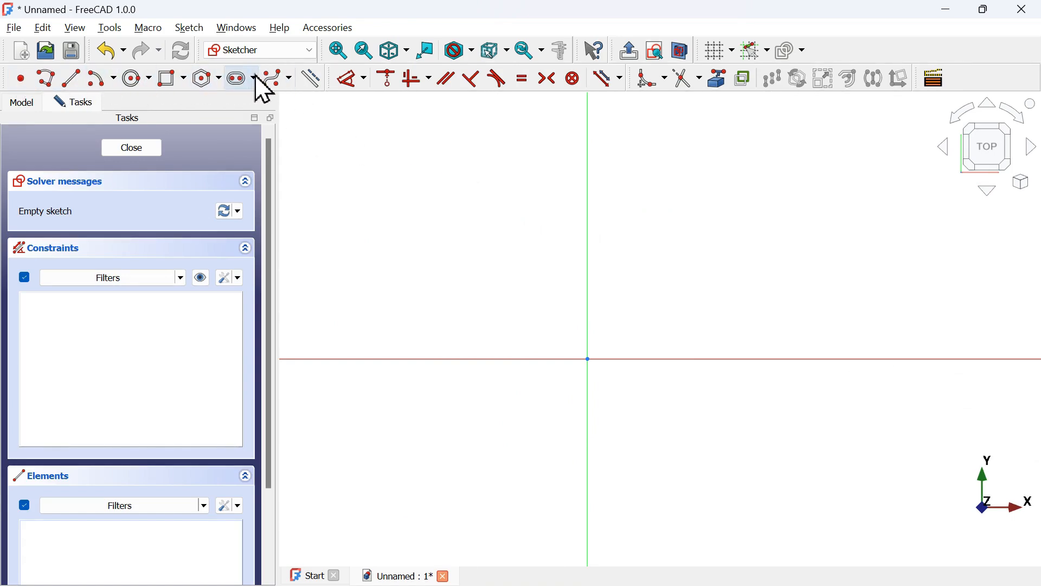
left_click(138, 79)
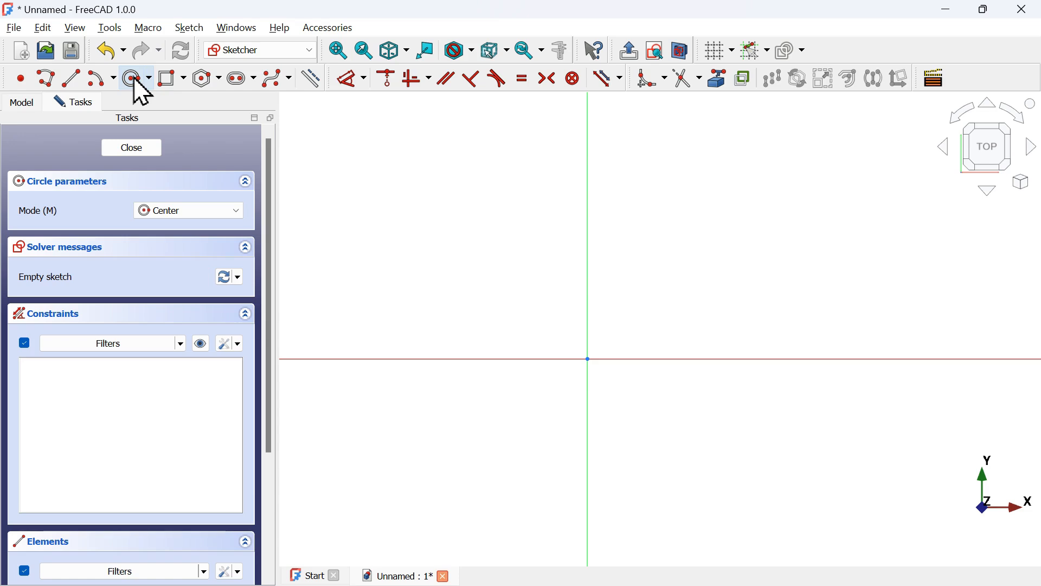
left_click(588, 359)
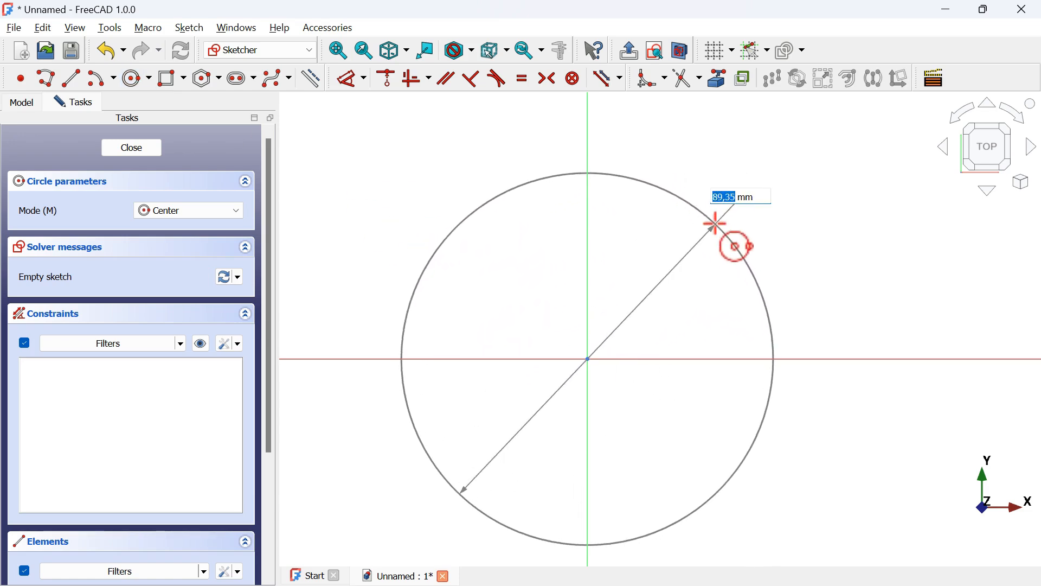
key("alt+Tab")
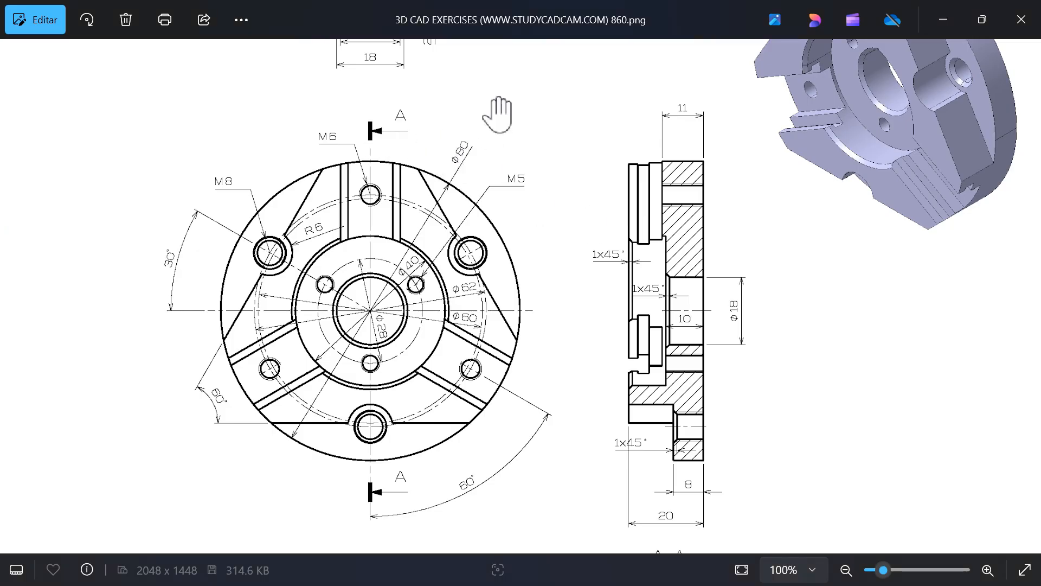
key("alt+Tab")
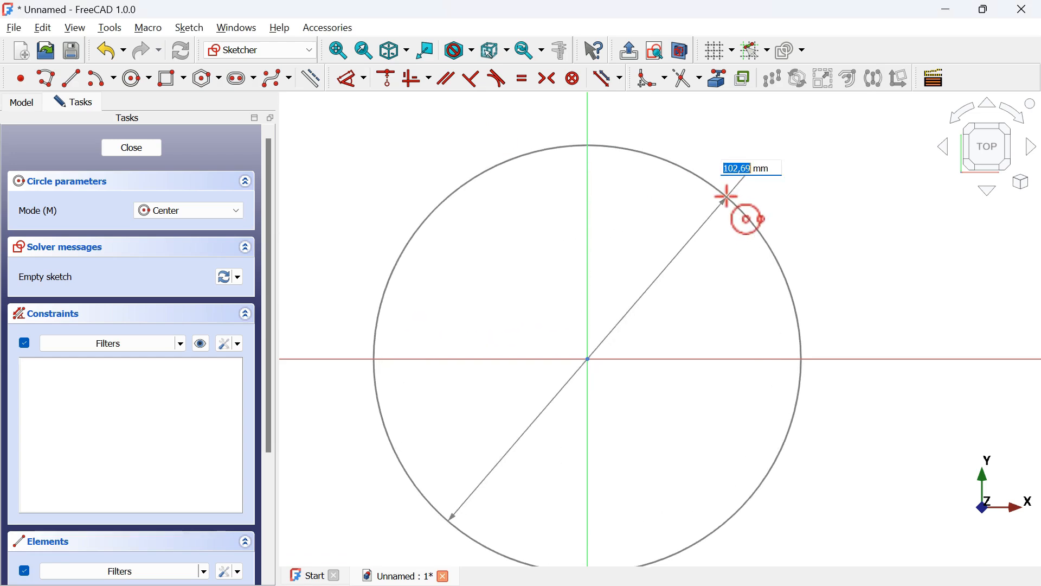
key("Return")
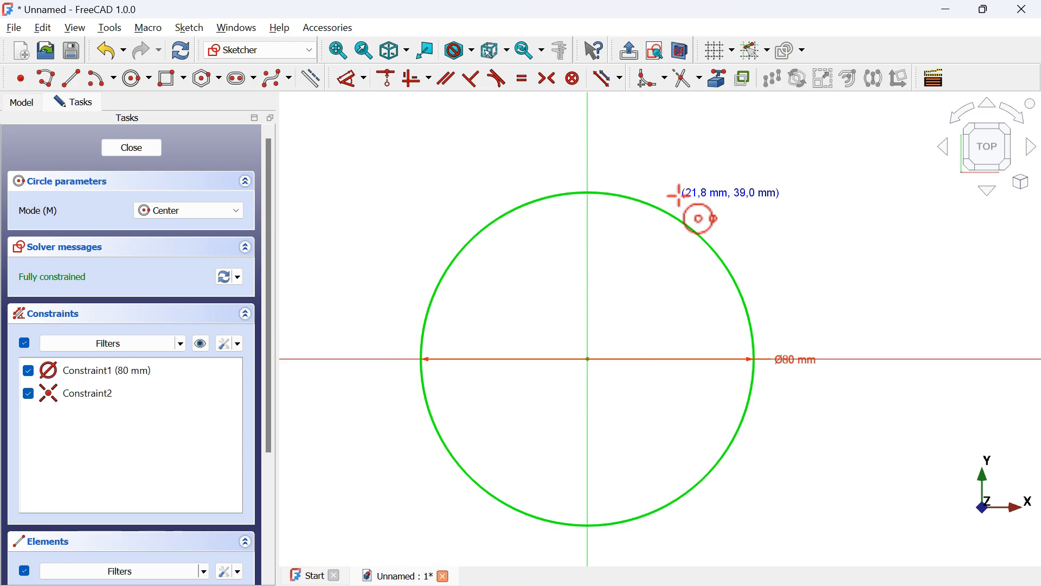
left_click(141, 154)
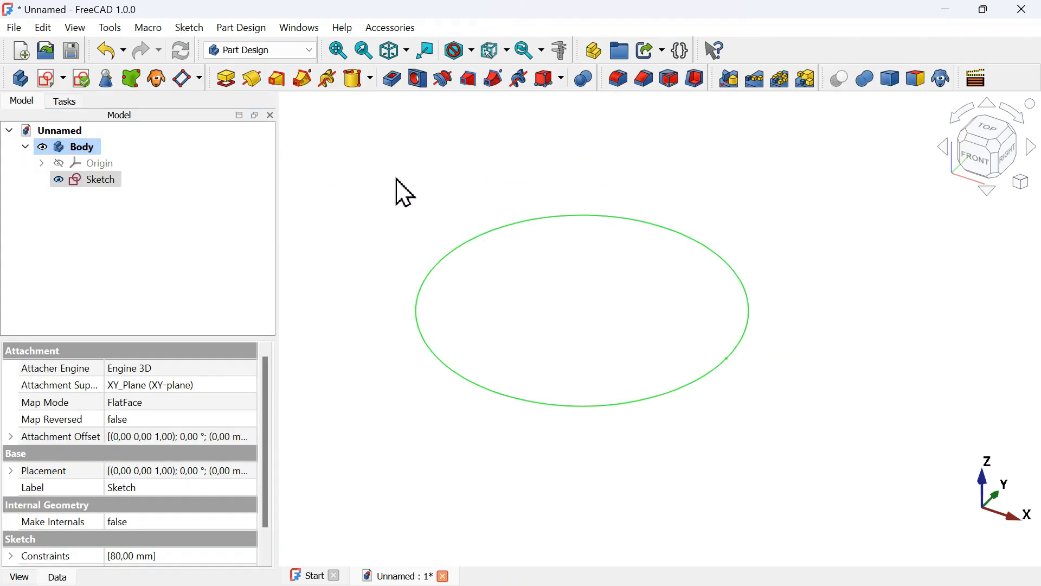
Pad the circle sketch to a length of 8 mm
left_click(227, 80)
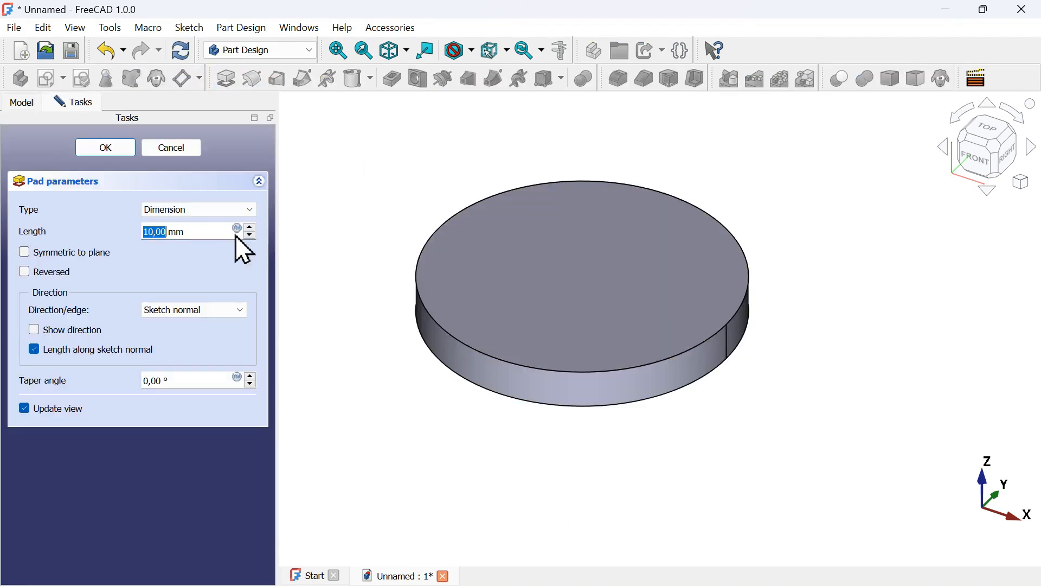
left_click_drag(227, 230, 93, 225)
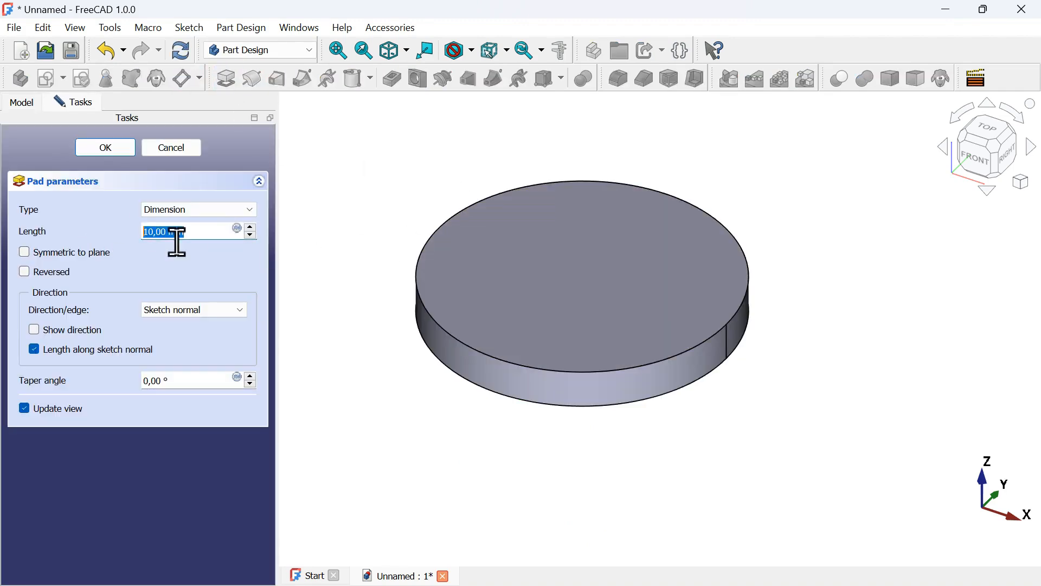
key("alt+Tab")
key("alt+Tab")
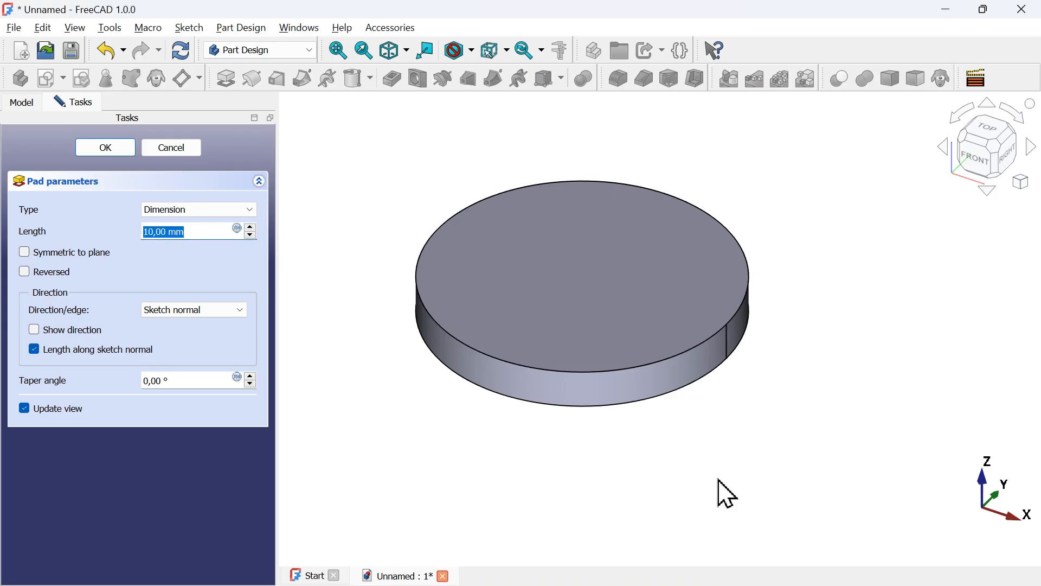
key("Return")
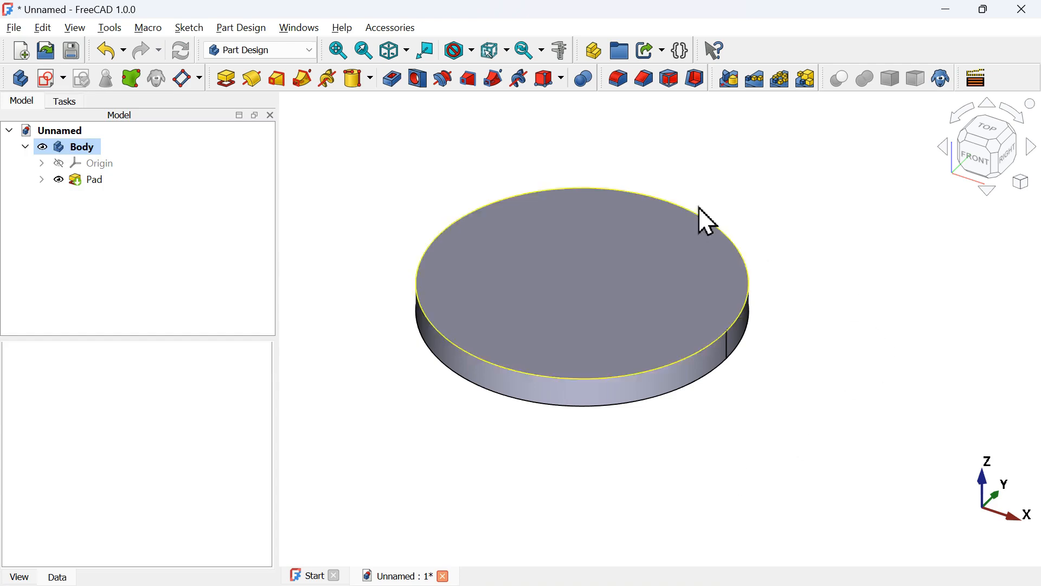
Check the reference drawing, then open a new sketch on the pad's top face
key("alt+Tab")
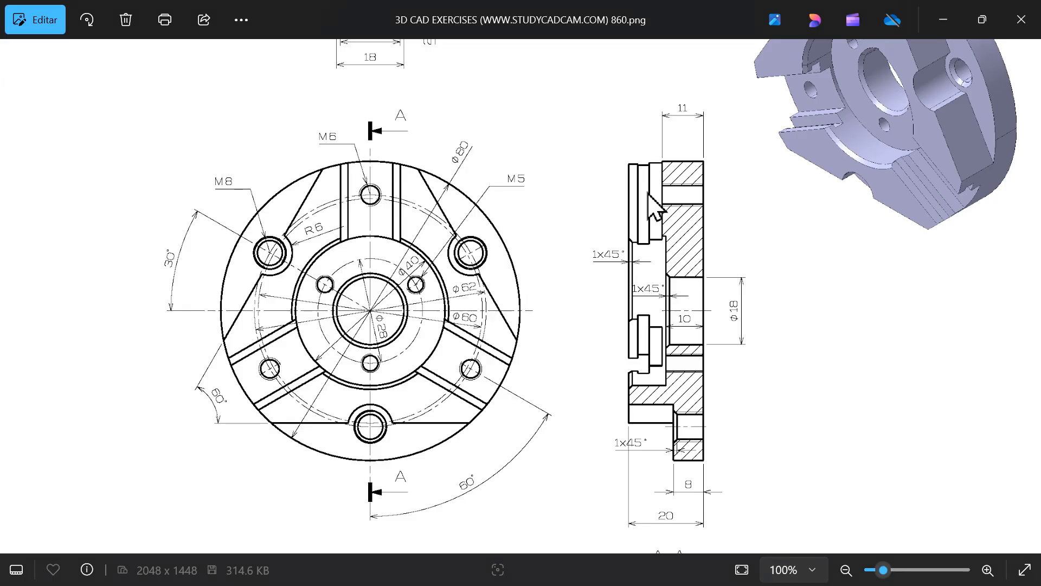
scroll(516, 291, "down", 3)
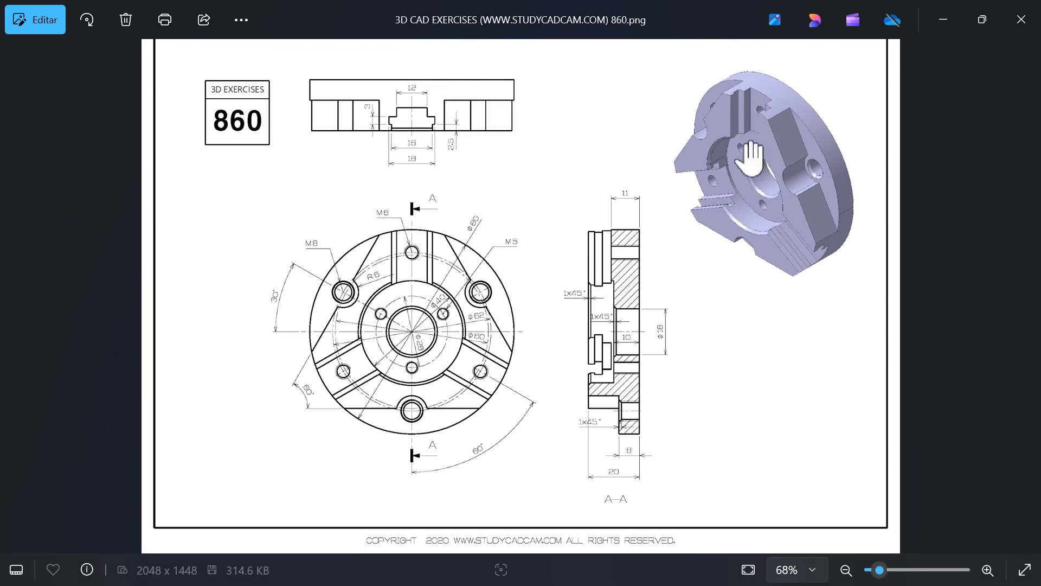
key("alt+Tab")
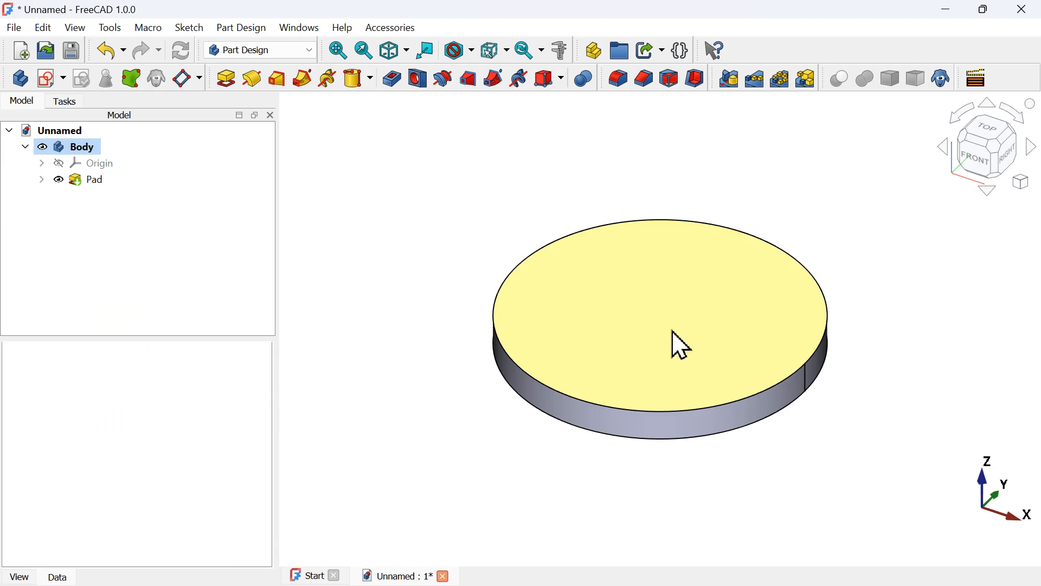
left_click(696, 331)
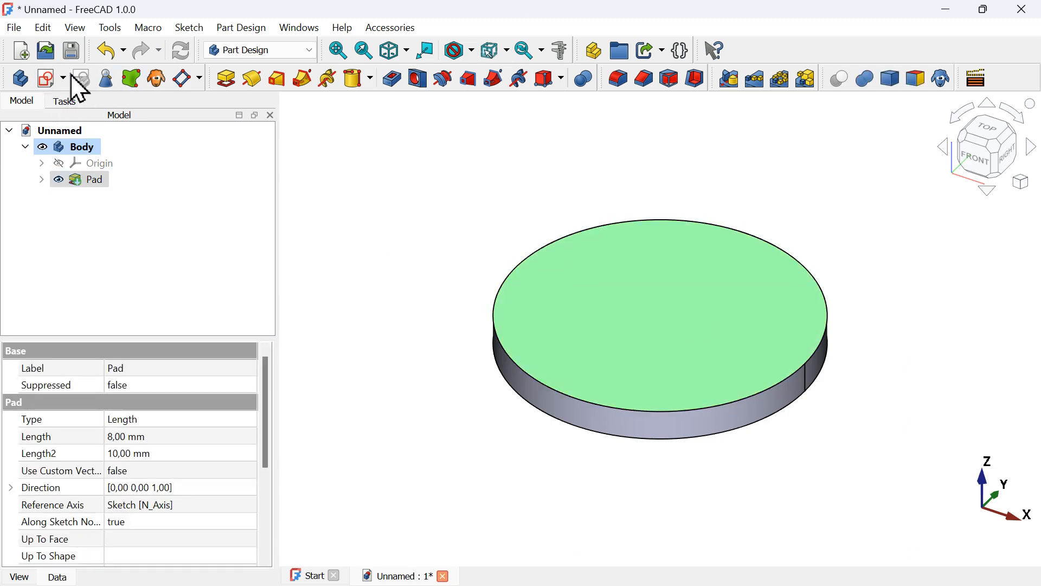
left_click(53, 81)
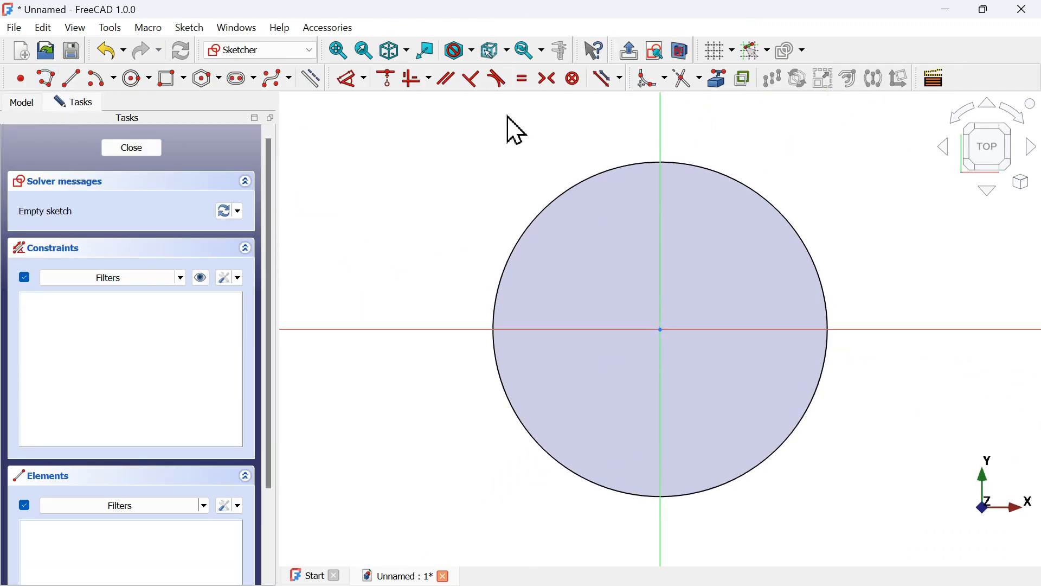
scroll(471, 215, "down", 3)
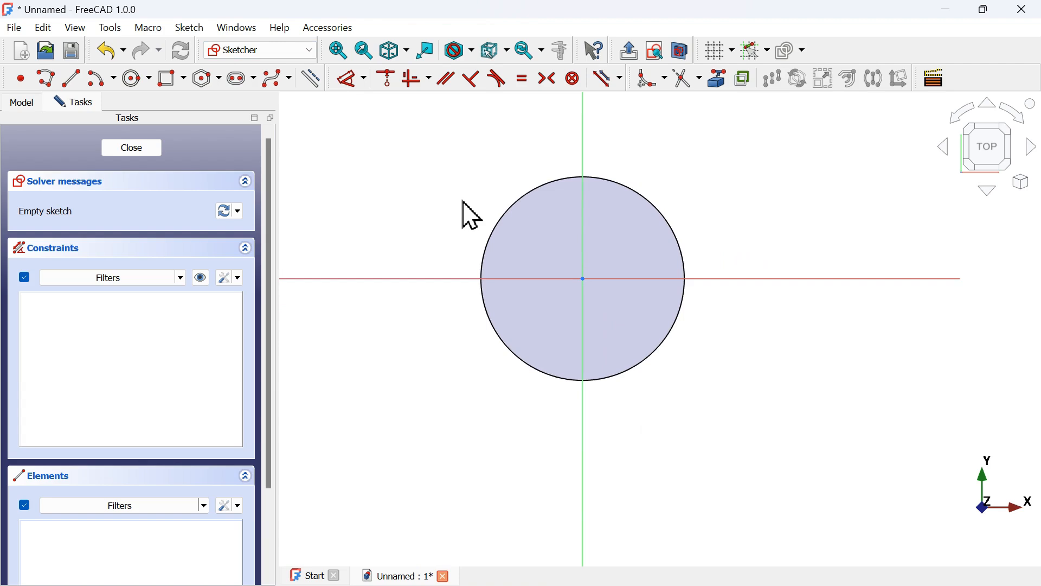
scroll(759, 205, "up", 2)
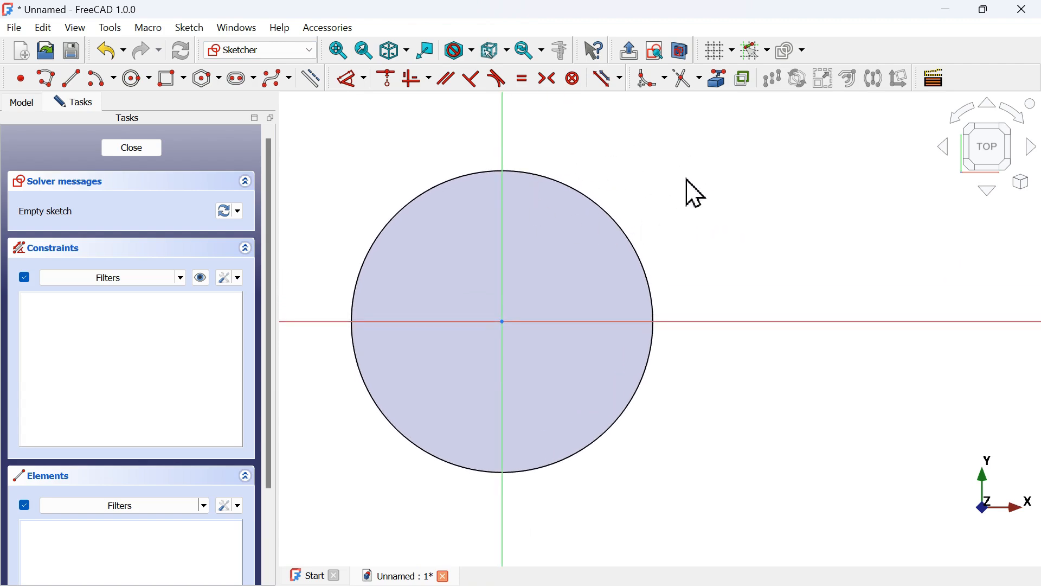
Draw a closed triangular polyline around the disc, with its apex on the vertical axis and a horizontal base
left_click(47, 78)
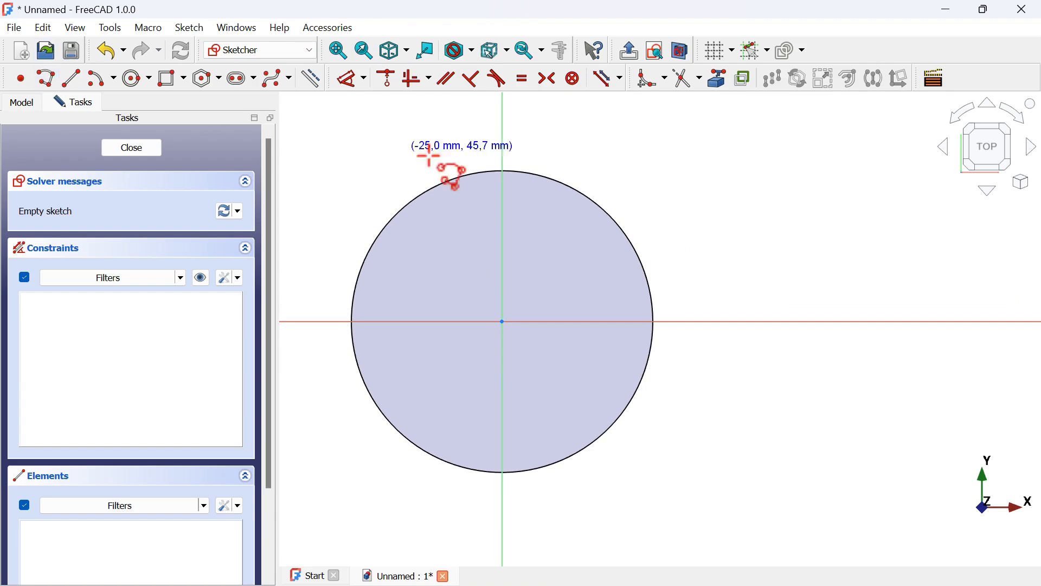
left_click(503, 131)
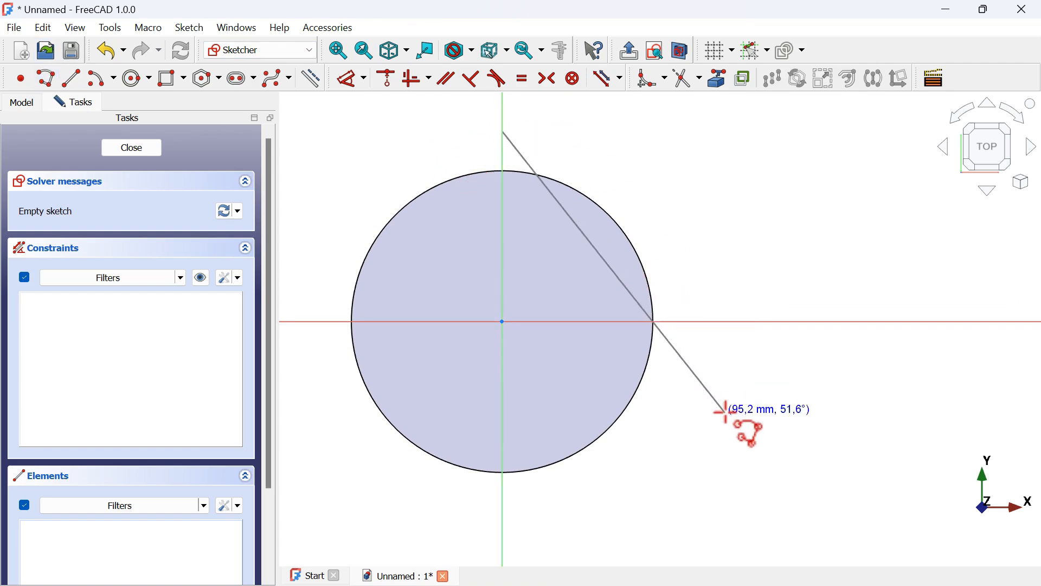
left_click(786, 487)
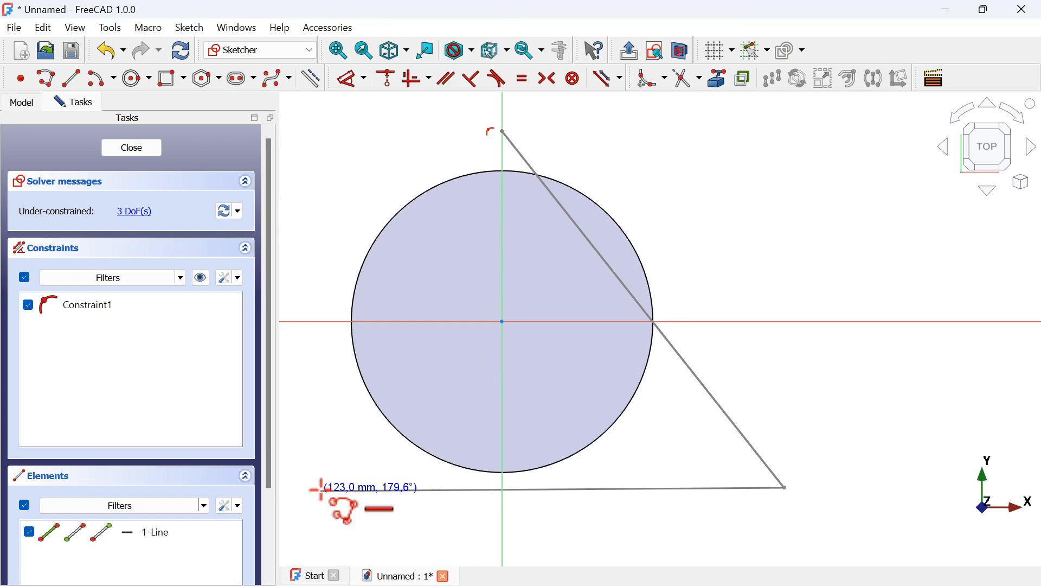
left_click(307, 487)
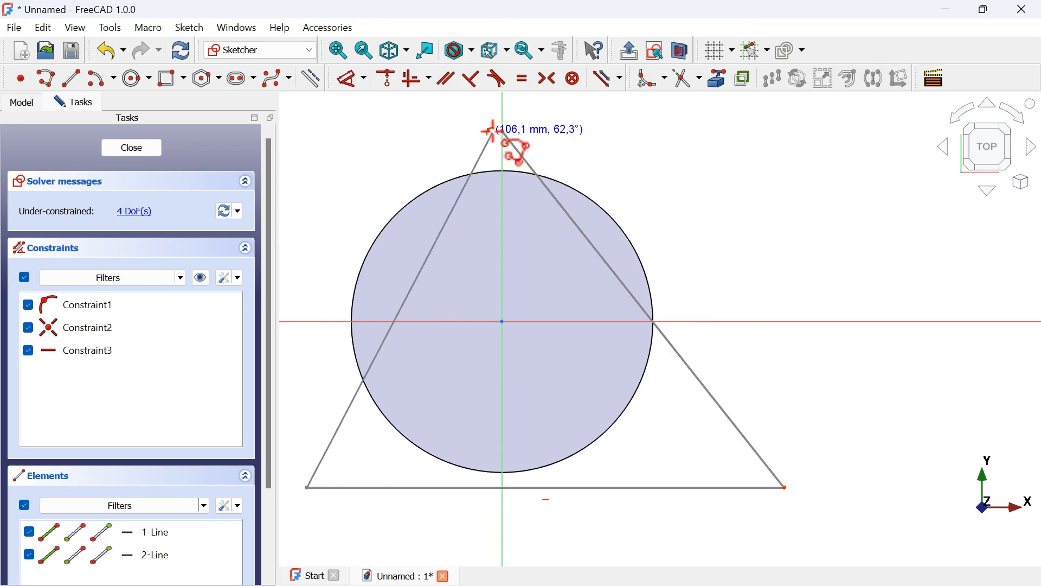
left_click(502, 131)
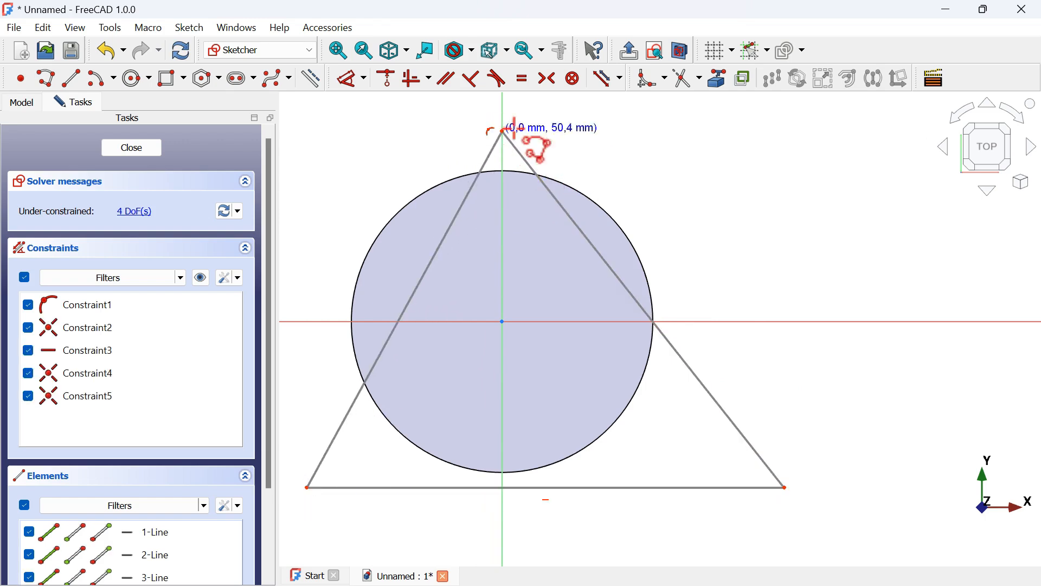
scroll(684, 126, "down", 2)
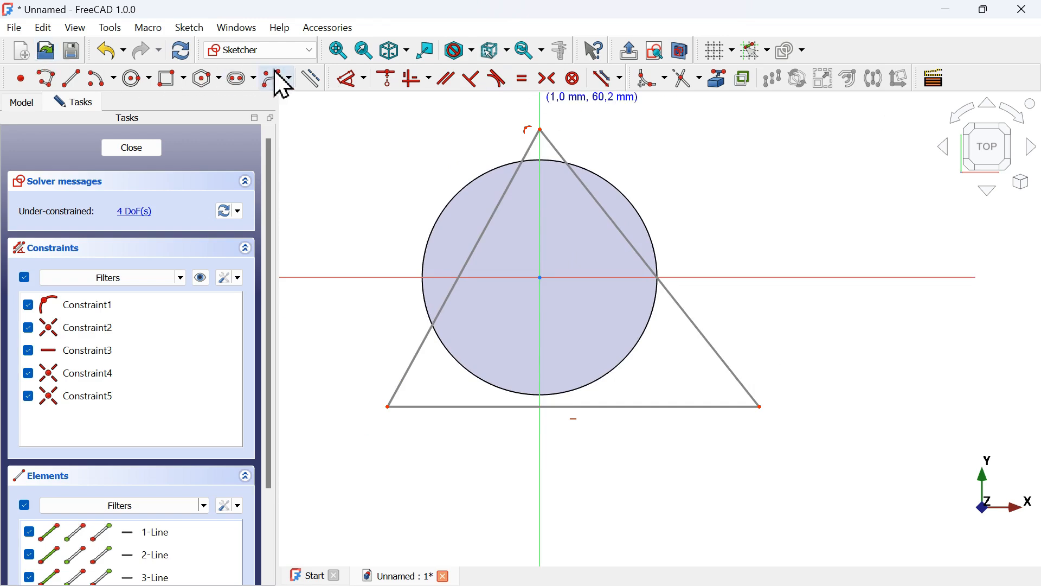
Draw a circle about 85 mm in diameter centred on the origin and drag the triangle's apex above it
left_click(136, 80)
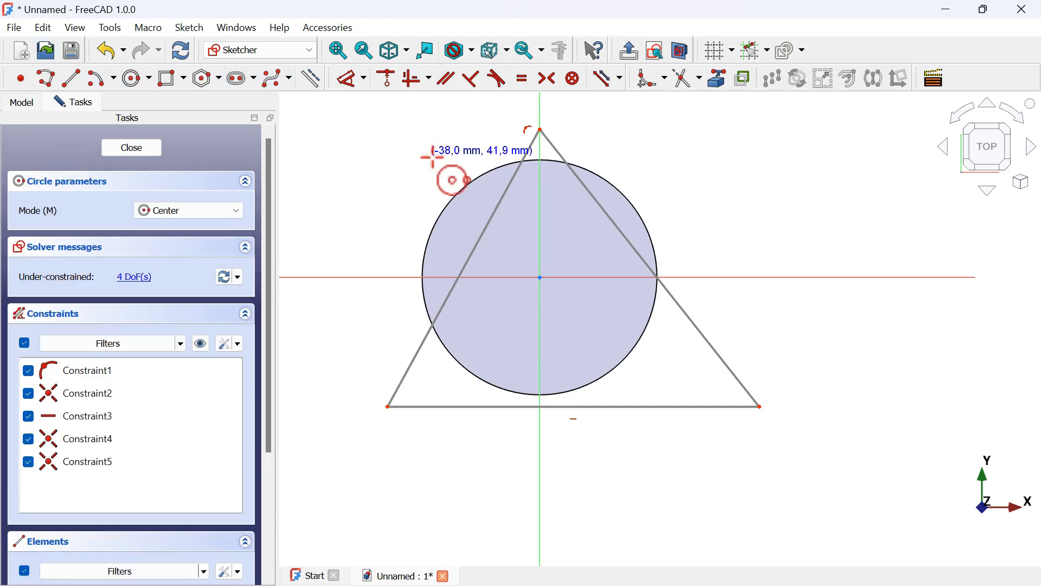
left_click(536, 276)
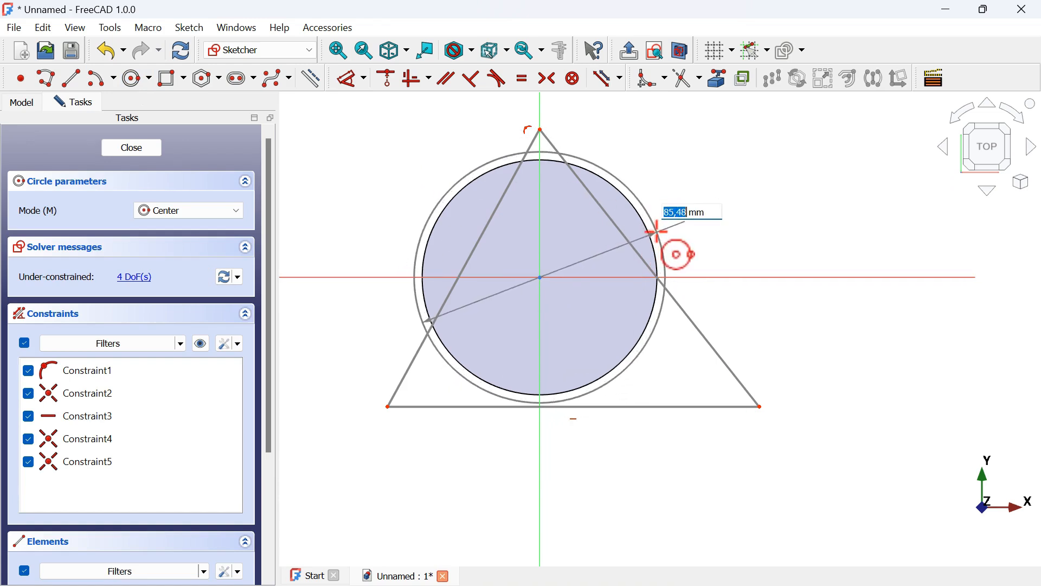
left_click(657, 232)
key("Escape")
scroll(662, 249, "up", 2)
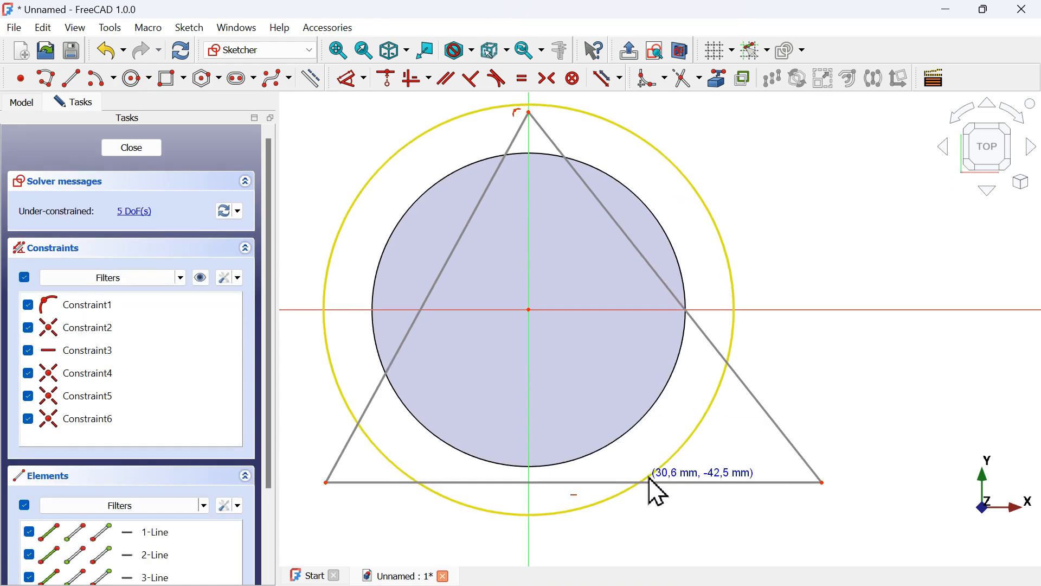
scroll(657, 490, "down", 3)
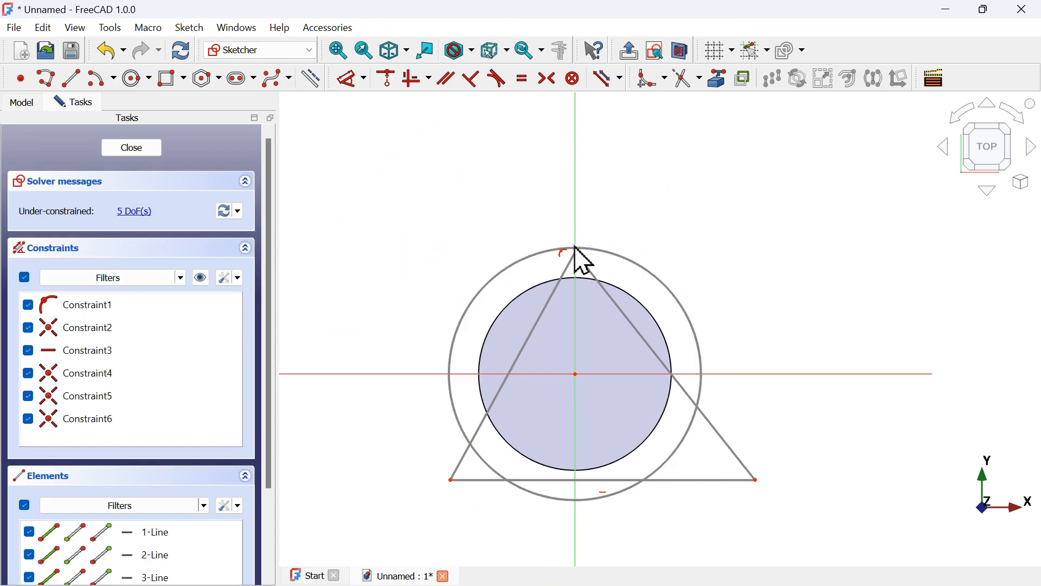
left_click_drag(578, 252, 579, 206)
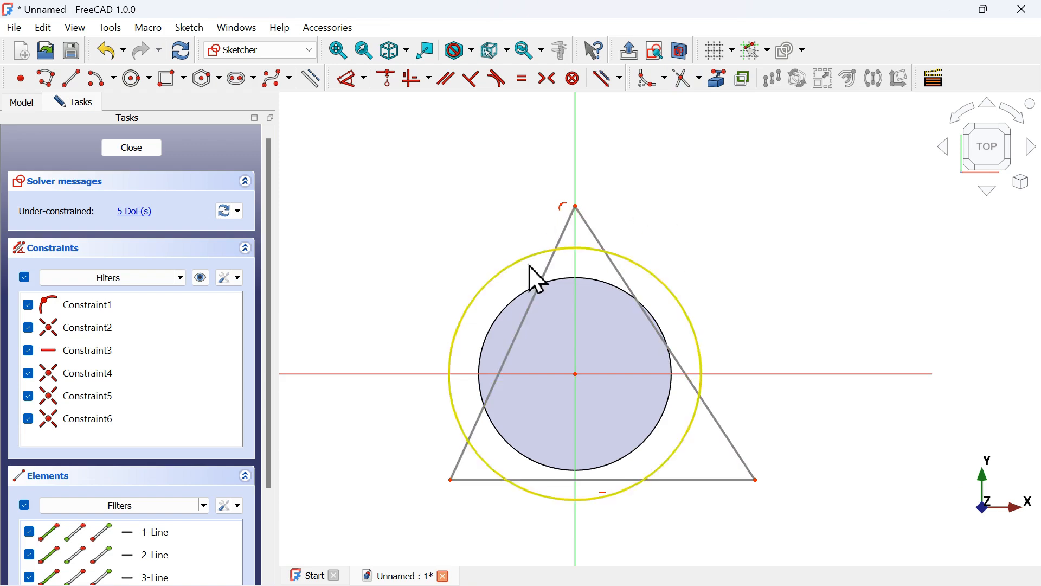
Trim away the circle's arcs lying outside the triangle
left_click(683, 86)
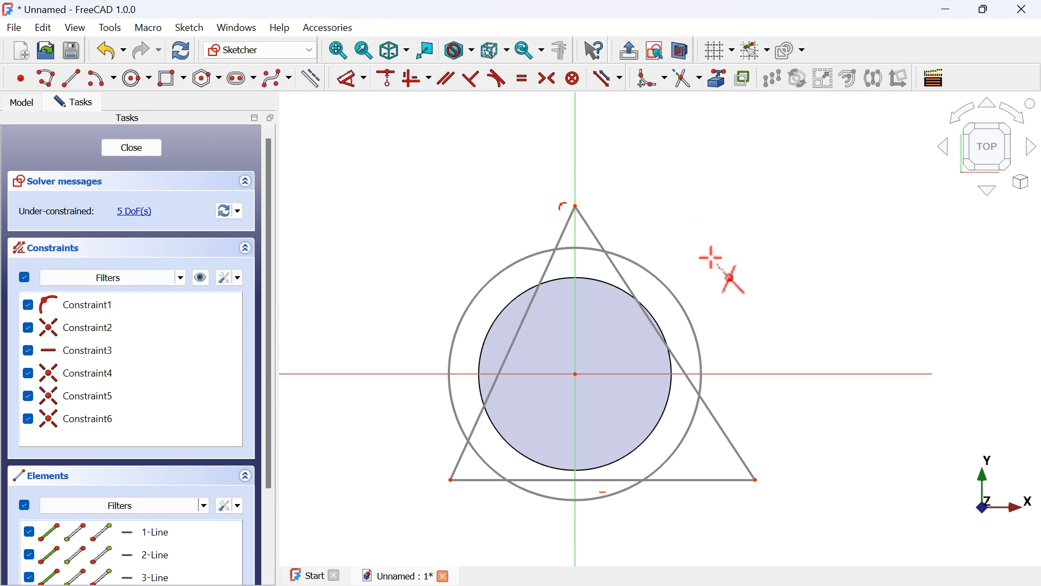
left_click(651, 264)
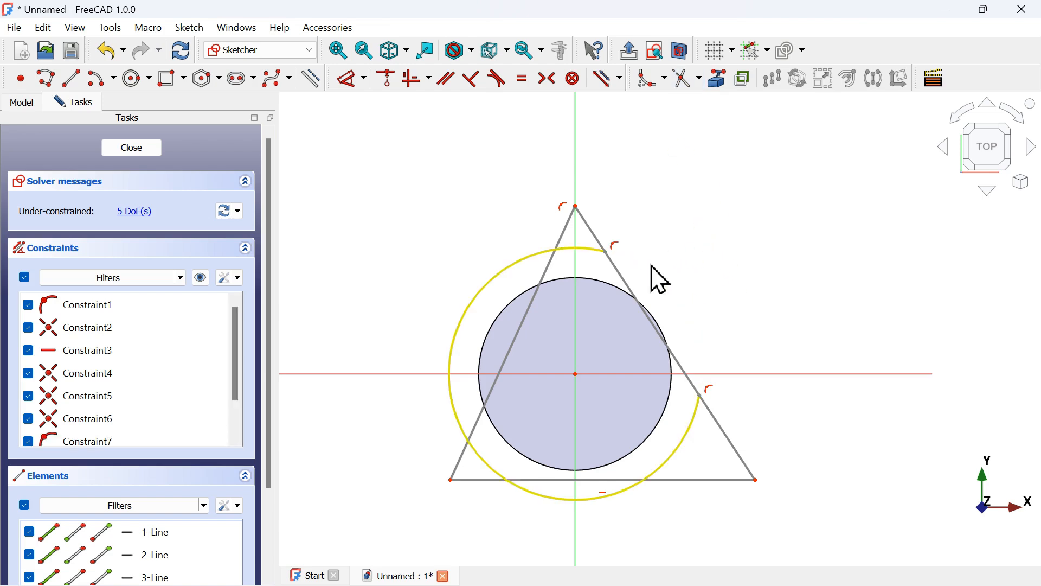
left_click(512, 271)
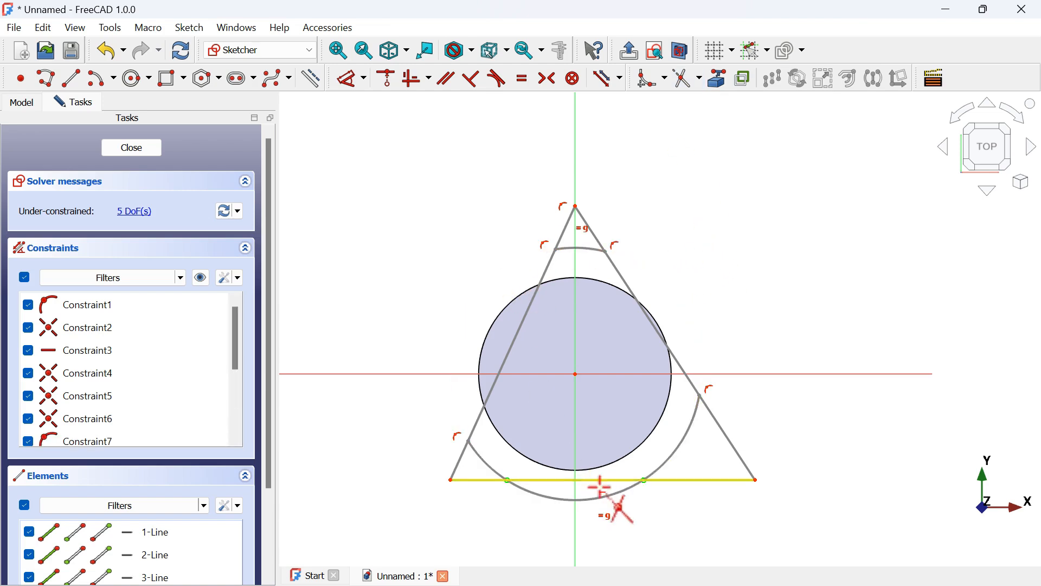
left_click(627, 492)
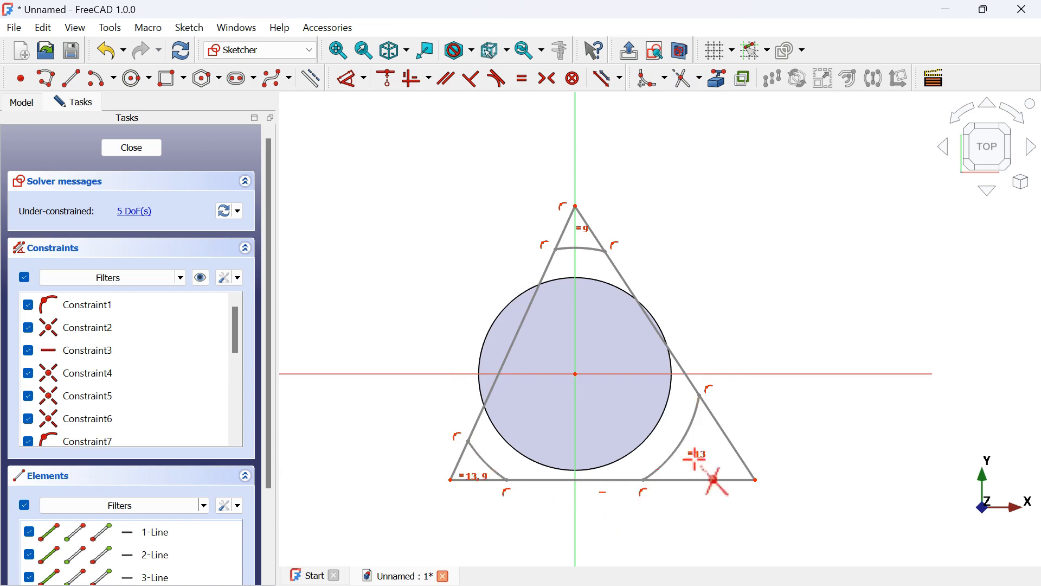
Trim off the triangle's three corners beyond the remaining circle arcs to form a rounded triangular outline
left_click(731, 446)
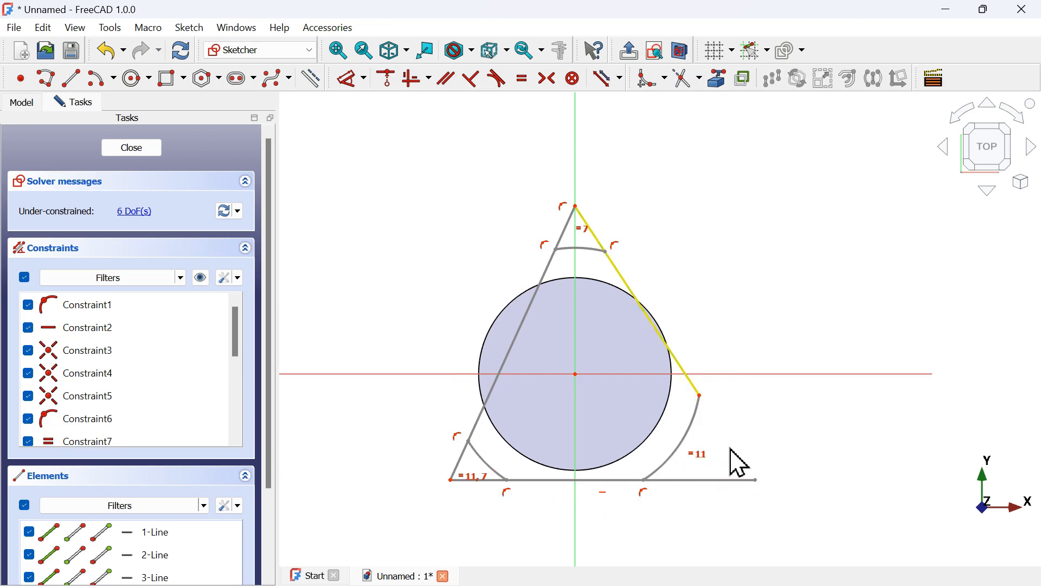
left_click(710, 480)
scroll(490, 492, "up", 4)
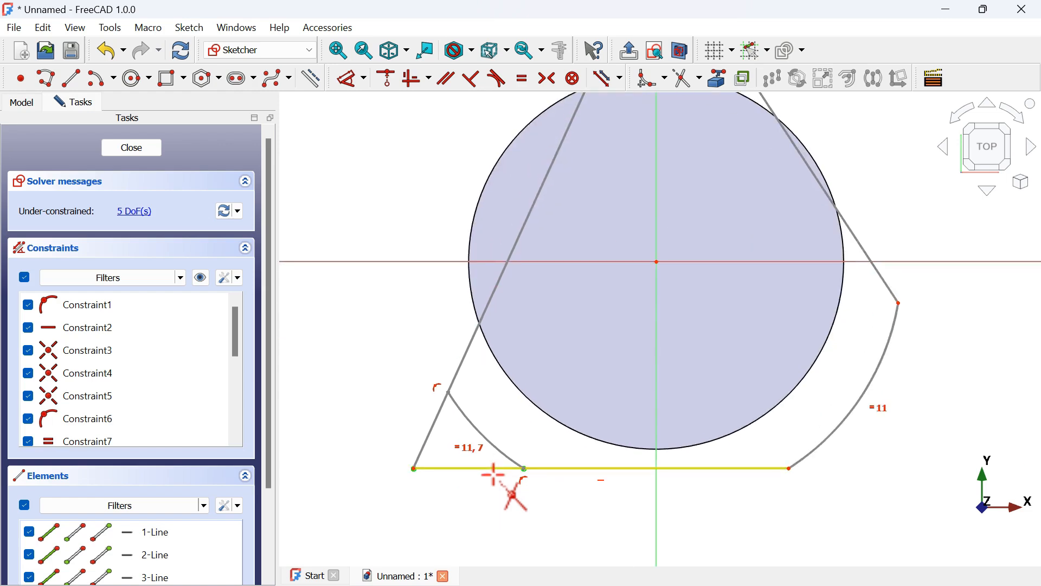
left_click(493, 470)
left_click(428, 435)
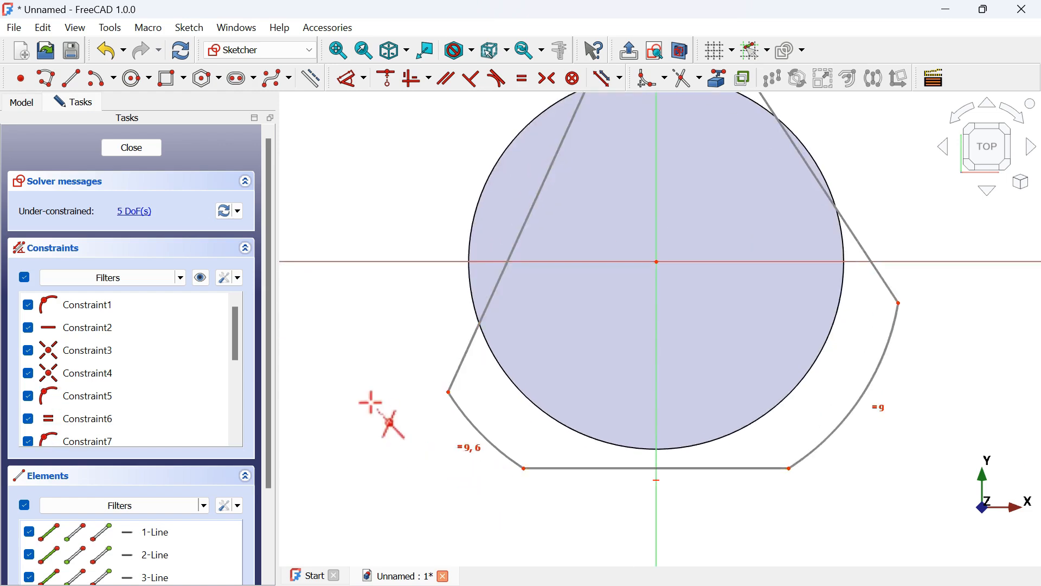
scroll(371, 402, "down", 6)
scroll(436, 290, "up", 1)
scroll(436, 290, "up", 4)
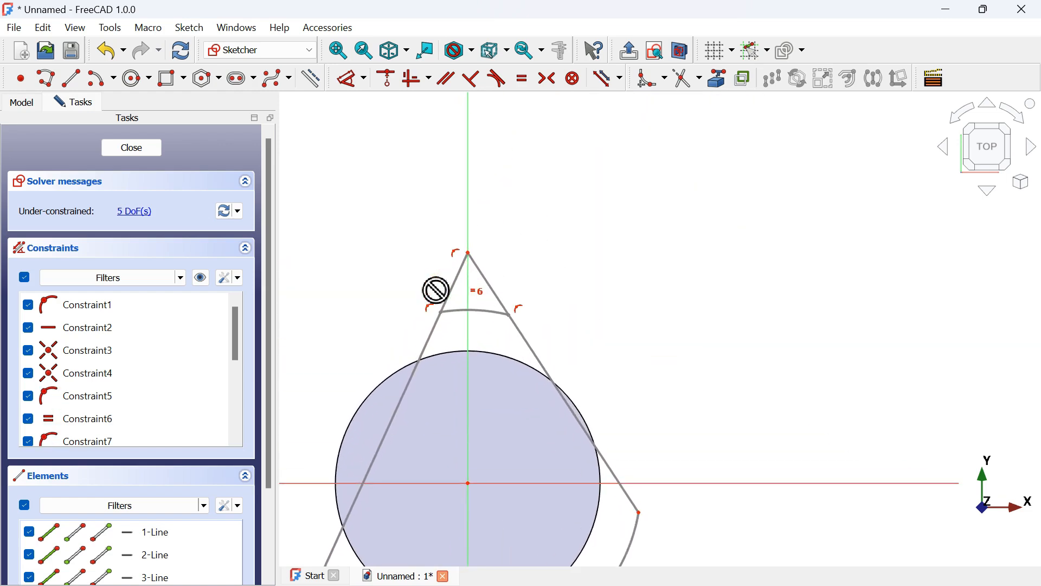
left_click(454, 293)
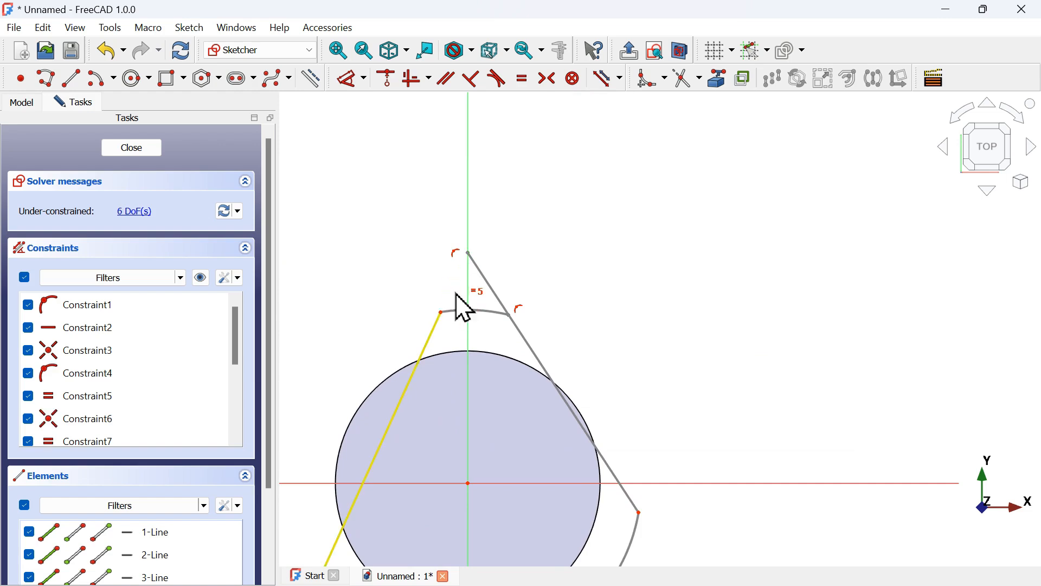
left_click(509, 312)
scroll(662, 217, "down", 5)
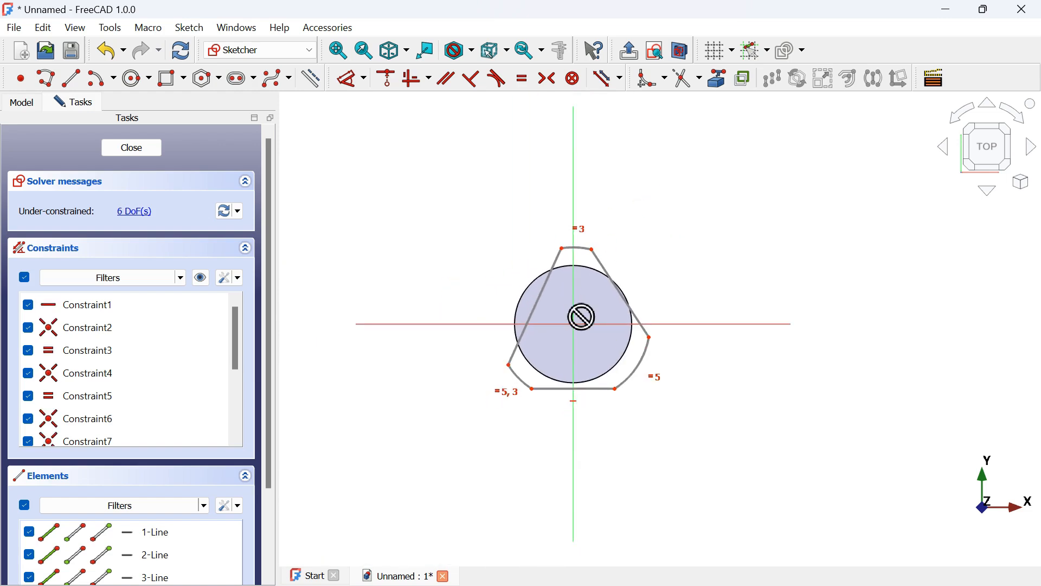
scroll(582, 317, "up", 2)
scroll(582, 317, "up", 3)
Convert the circle into construction geometry
key("alt+Tab")
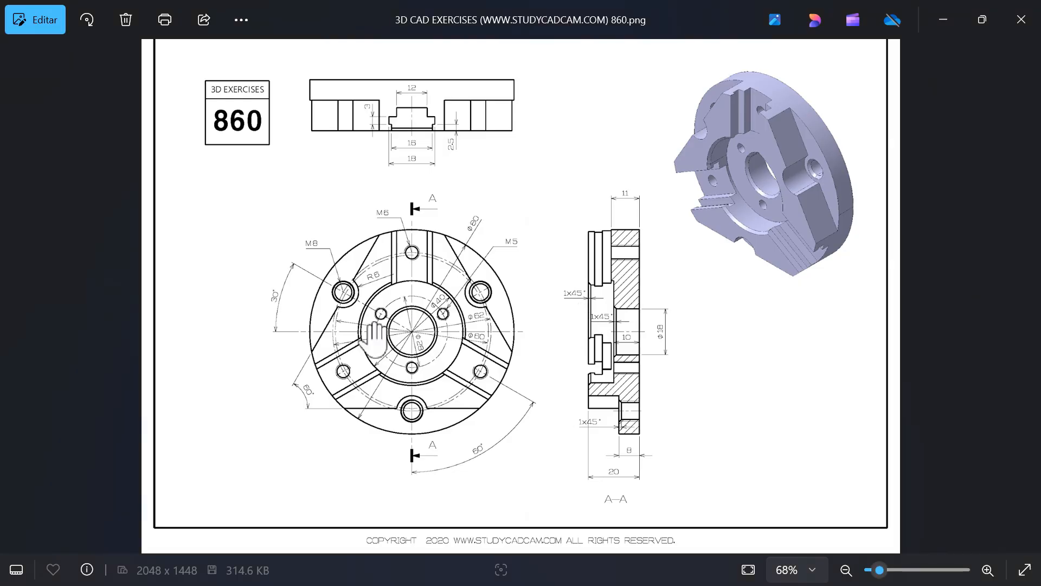
scroll(412, 328, "up", 3)
key("alt+Tab")
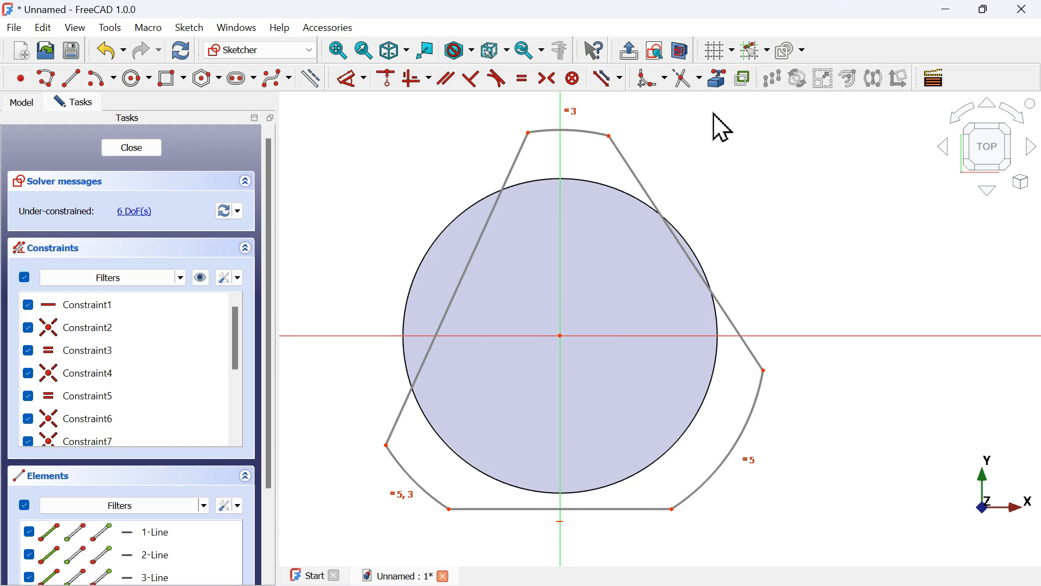
left_click(719, 82)
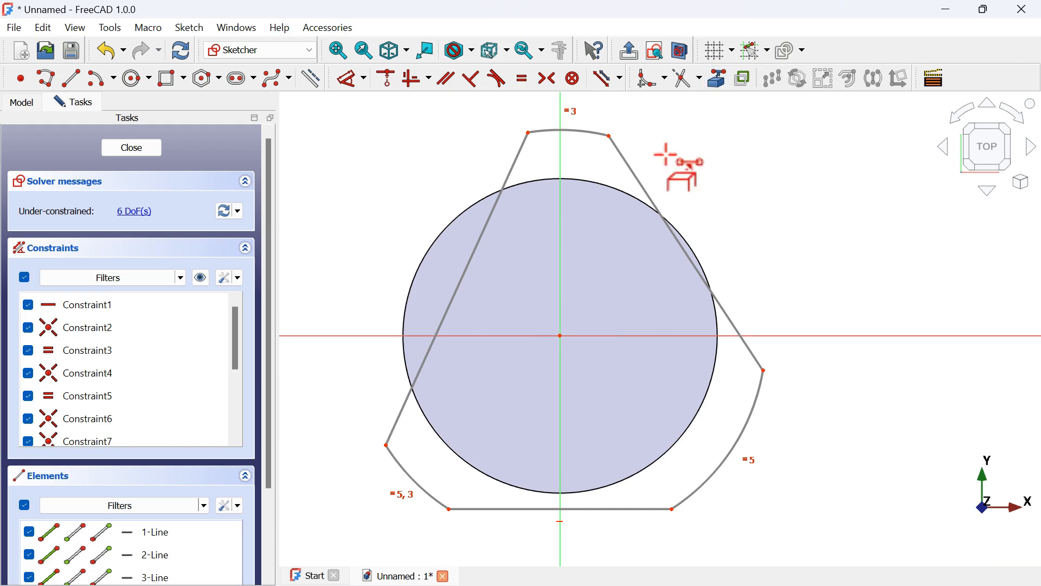
left_click(595, 186)
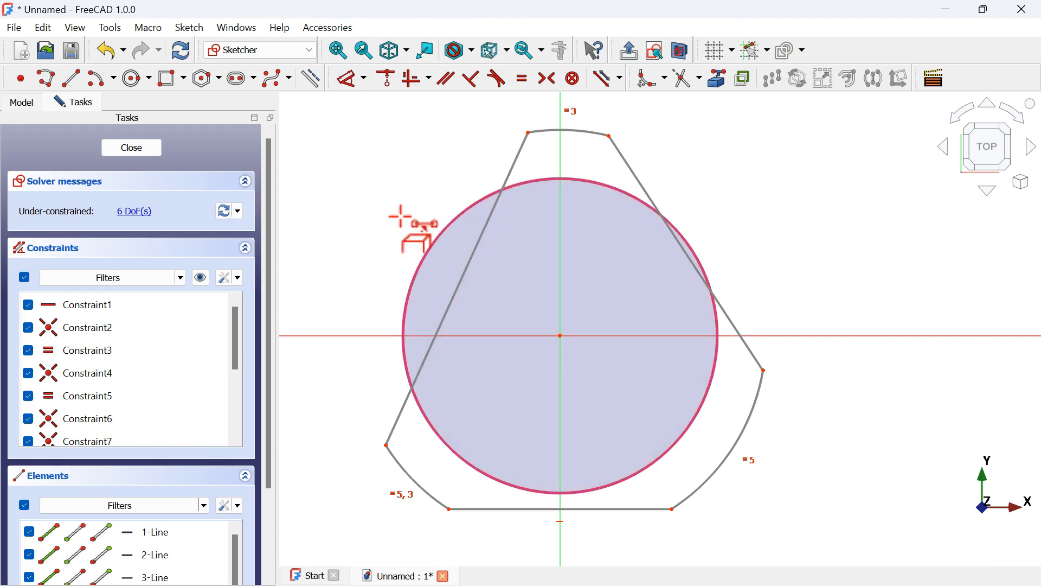
Constrain the triangle's upper right corner point onto the circle and drag the lower left corner point onto it
left_click(387, 79)
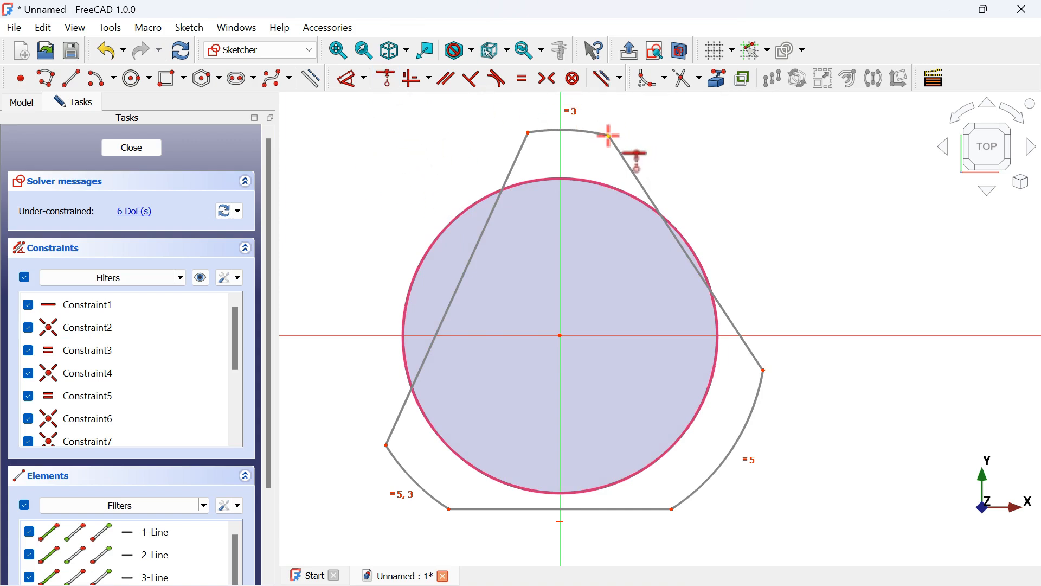
left_click(610, 137)
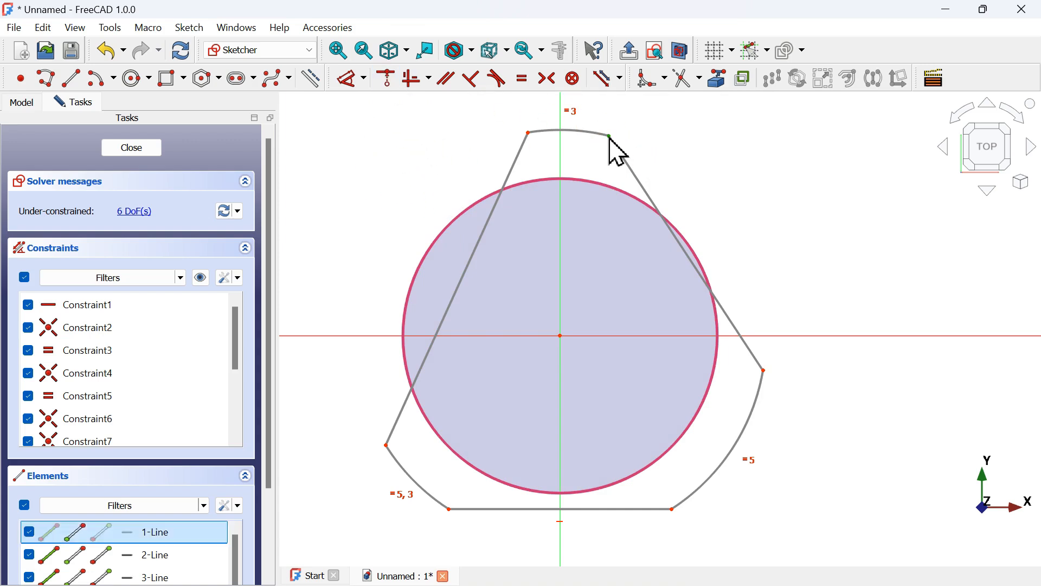
left_click(601, 184)
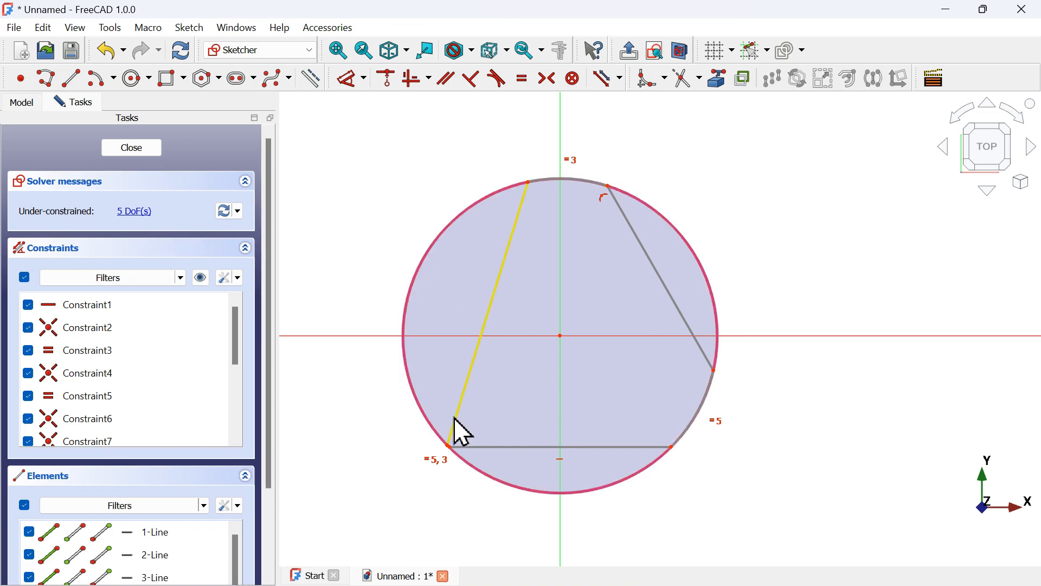
left_click_drag(454, 417, 413, 362)
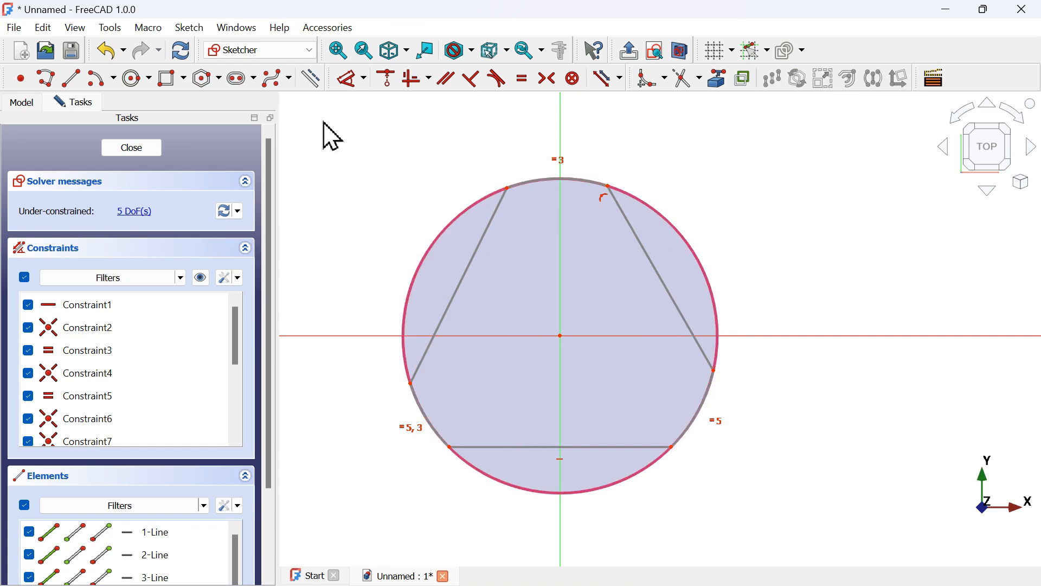
Constrain the angle between the triangle's left side and its base to 60°
left_click(346, 84)
scroll(530, 139, "down", 2)
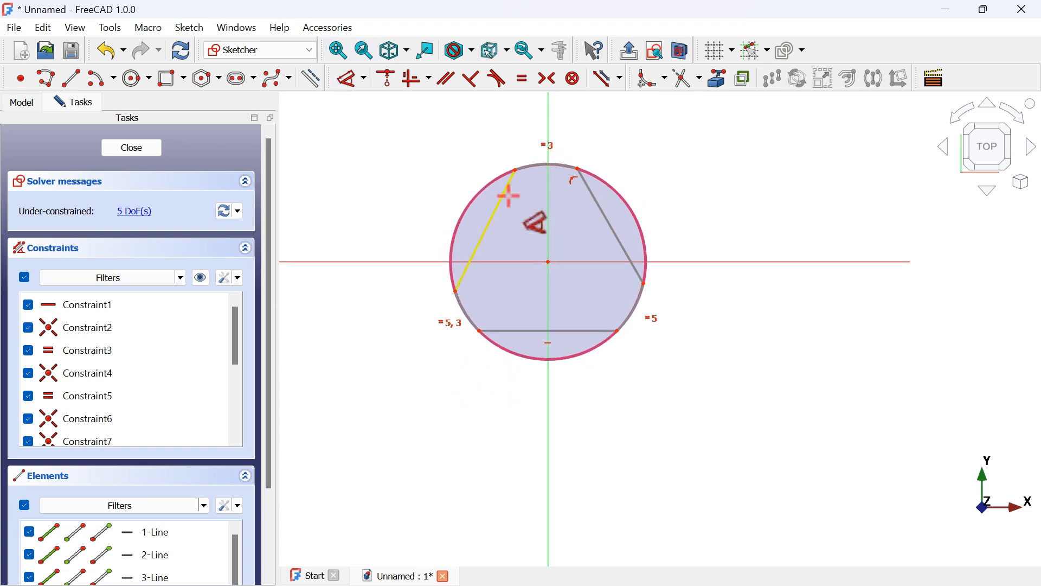
scroll(505, 239, "up", 2)
key("alt+Tab")
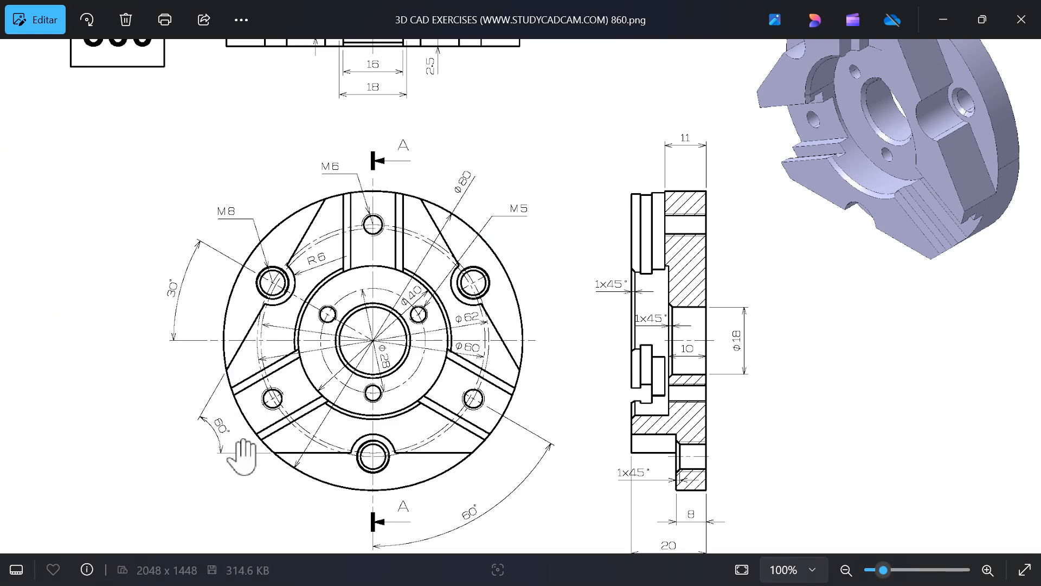
key("alt+Tab")
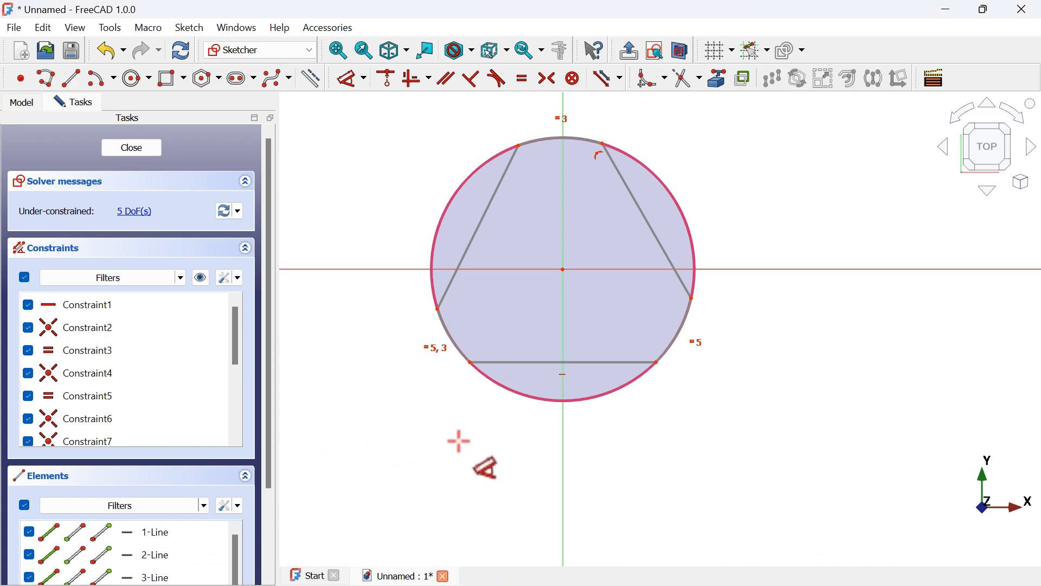
scroll(416, 372, "up", 2)
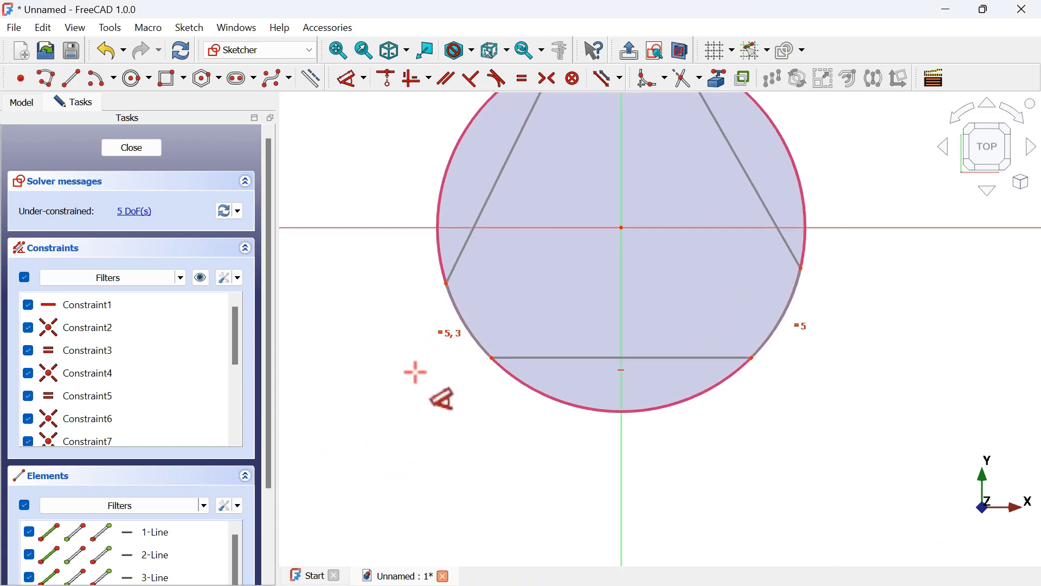
left_click(457, 254)
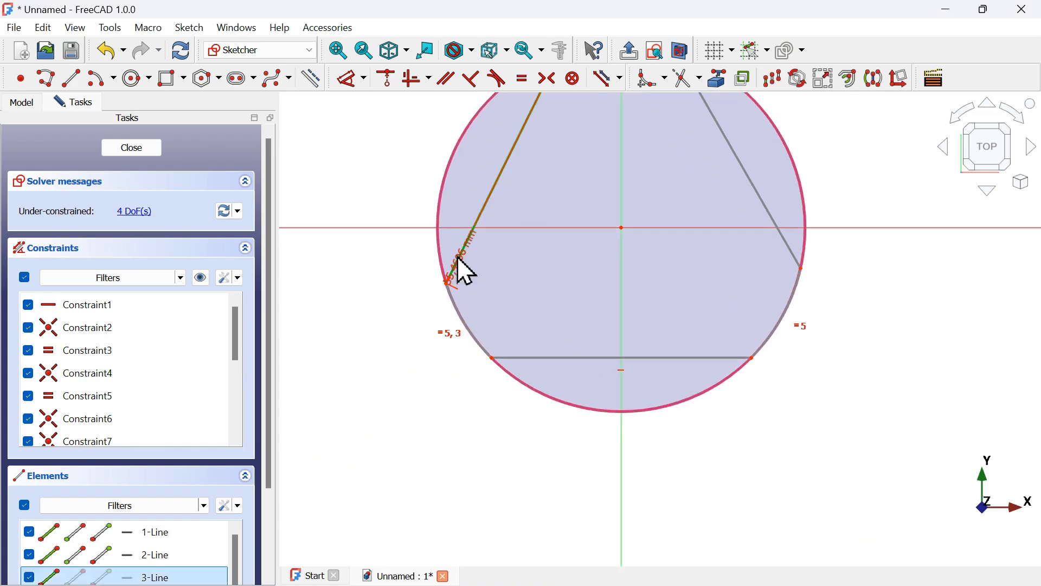
left_click(577, 349)
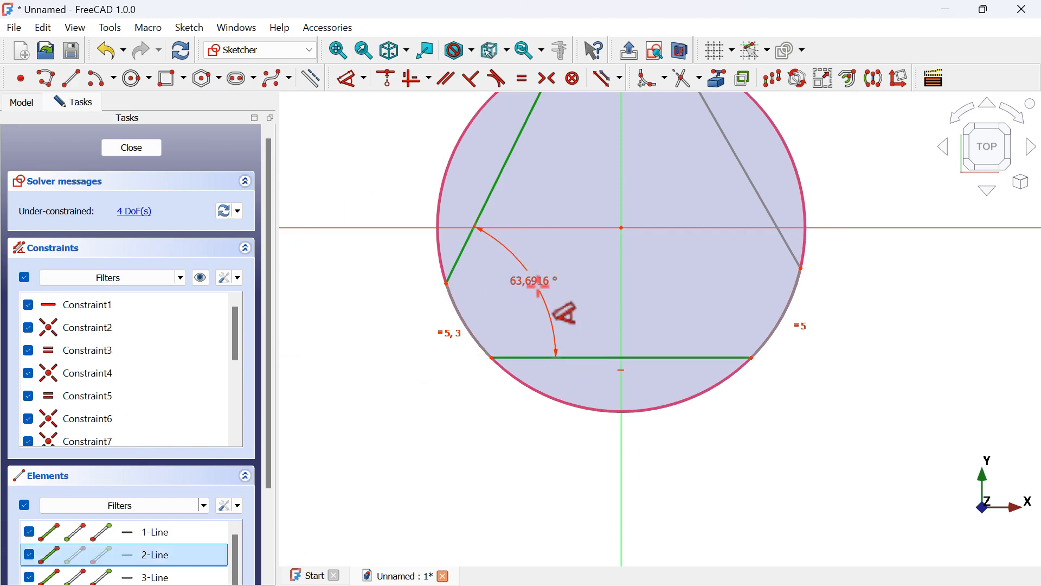
left_click(546, 302)
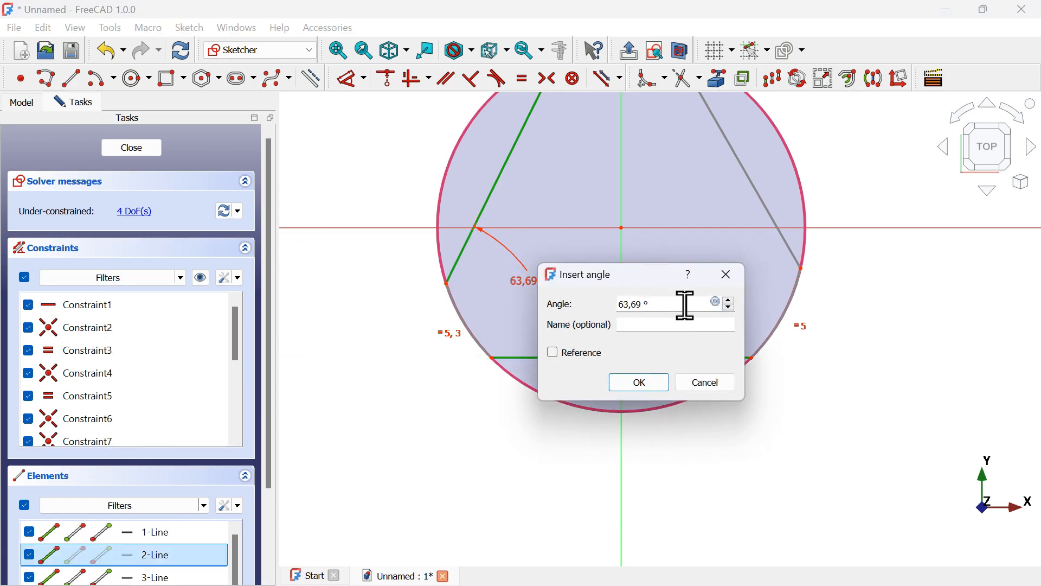
left_click(643, 386)
Constrain the angle between the triangle's right side and its base to 60°
scroll(465, 404, "down", 1)
scroll(604, 350, "up", 3)
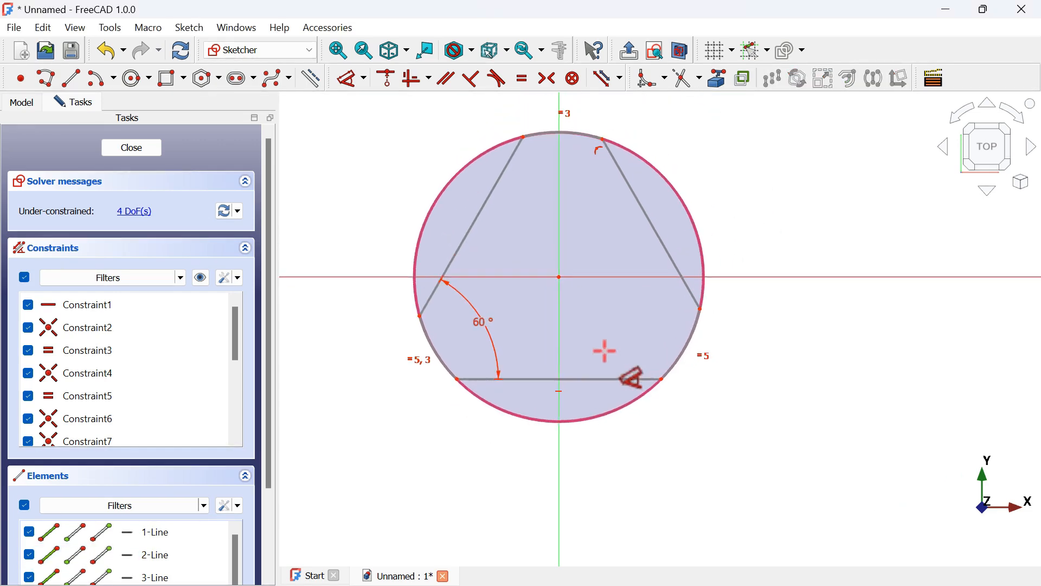
left_click(678, 255)
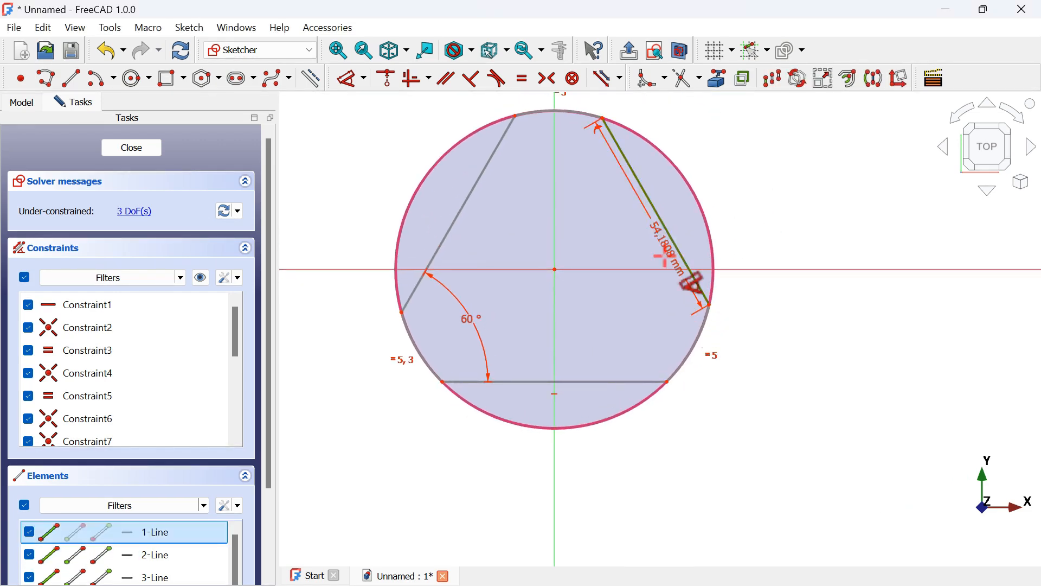
left_click(610, 386)
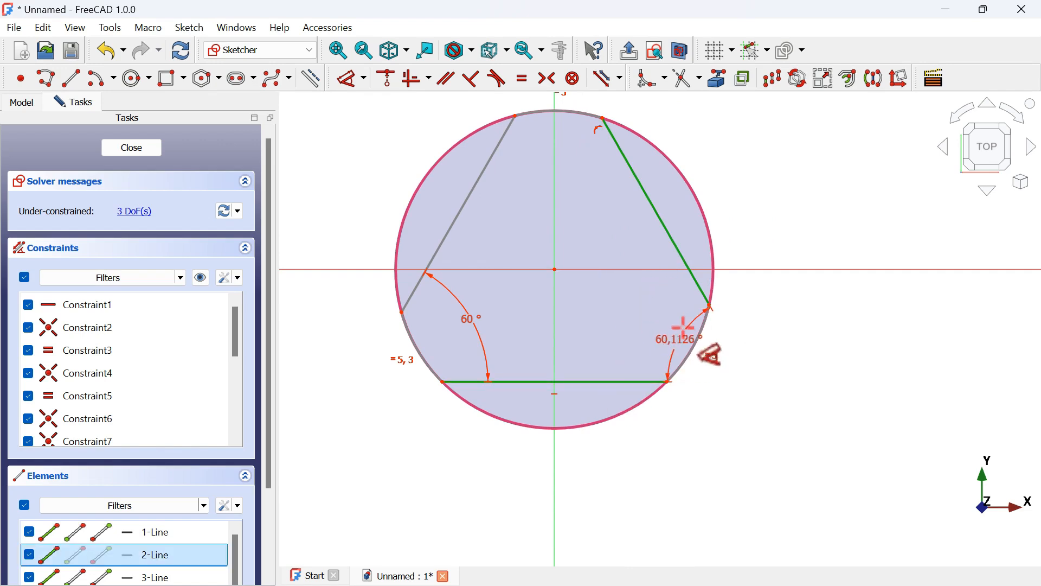
left_click(632, 337)
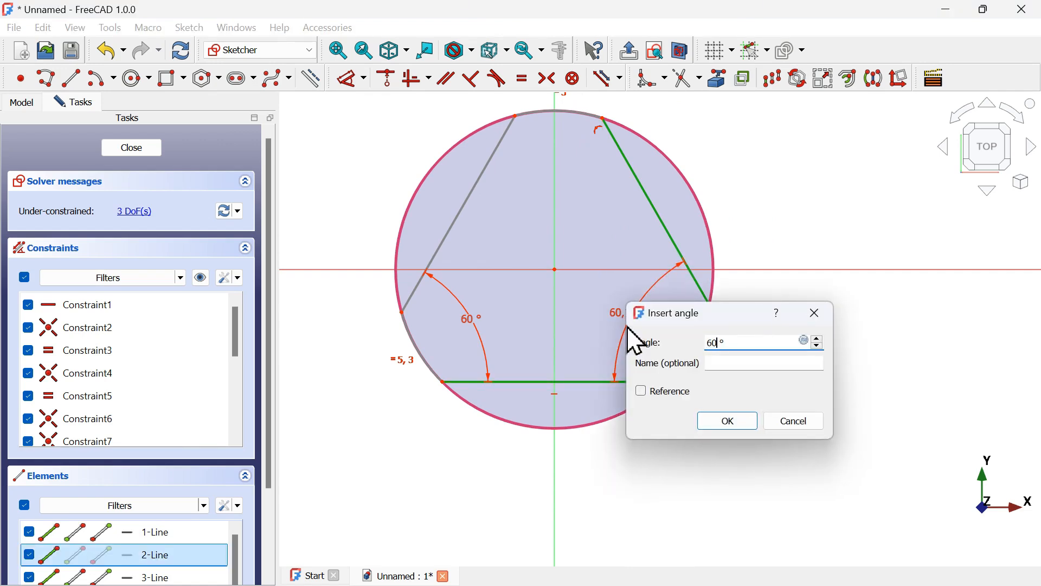
type("60")
key("Return")
Make the triangle's two slanted sides equal in length
scroll(620, 386, "down", 3)
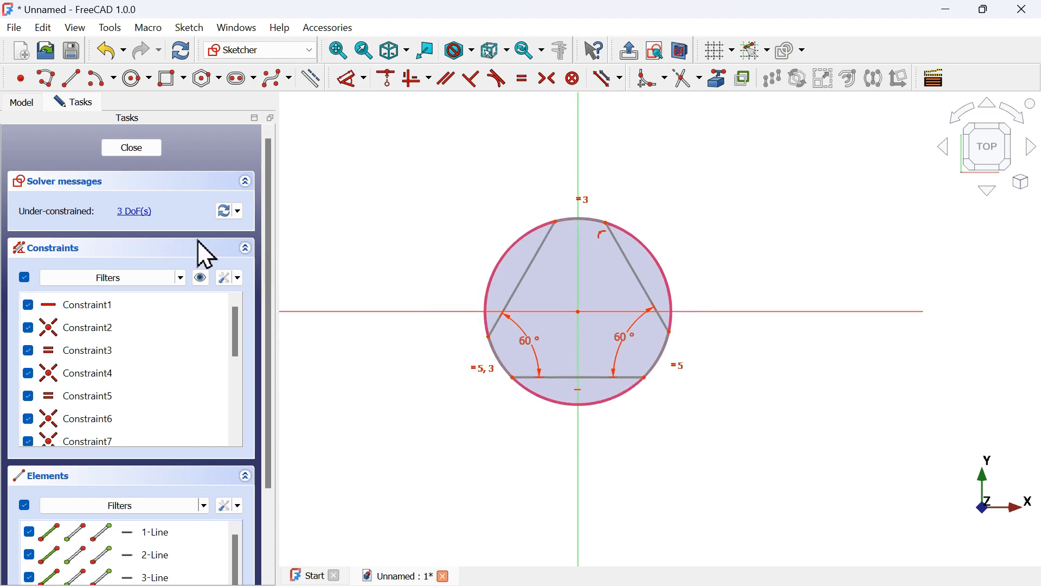
scroll(605, 276, "up", 3)
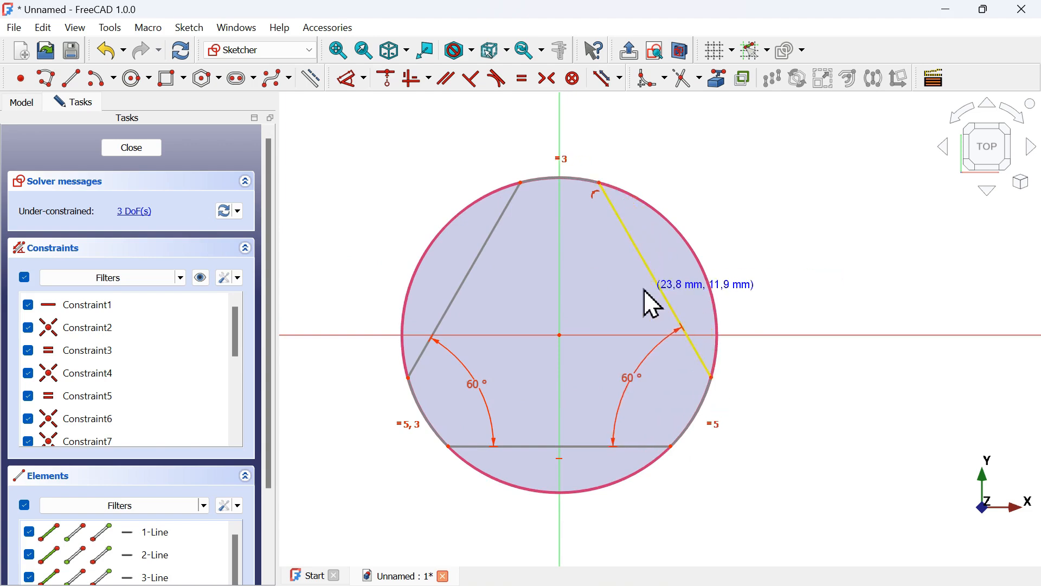
left_click_drag(657, 286, 660, 311)
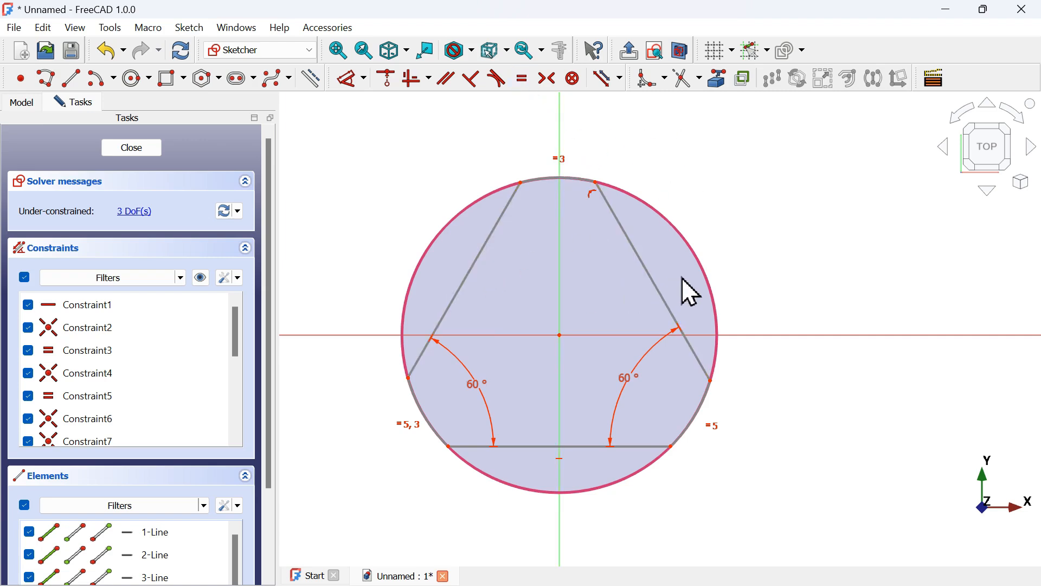
left_click_drag(682, 278, 456, 237)
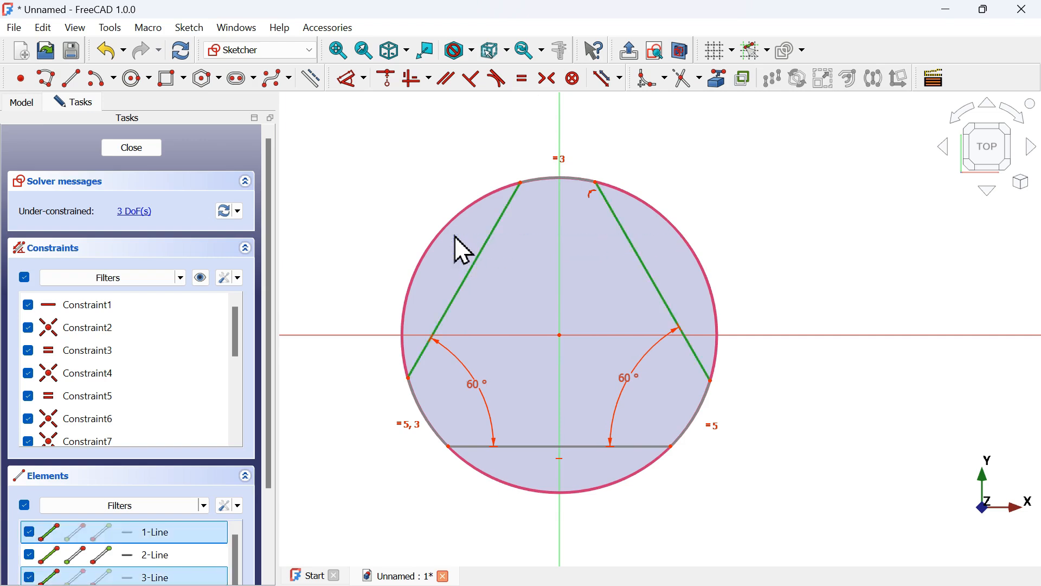
left_click(521, 84)
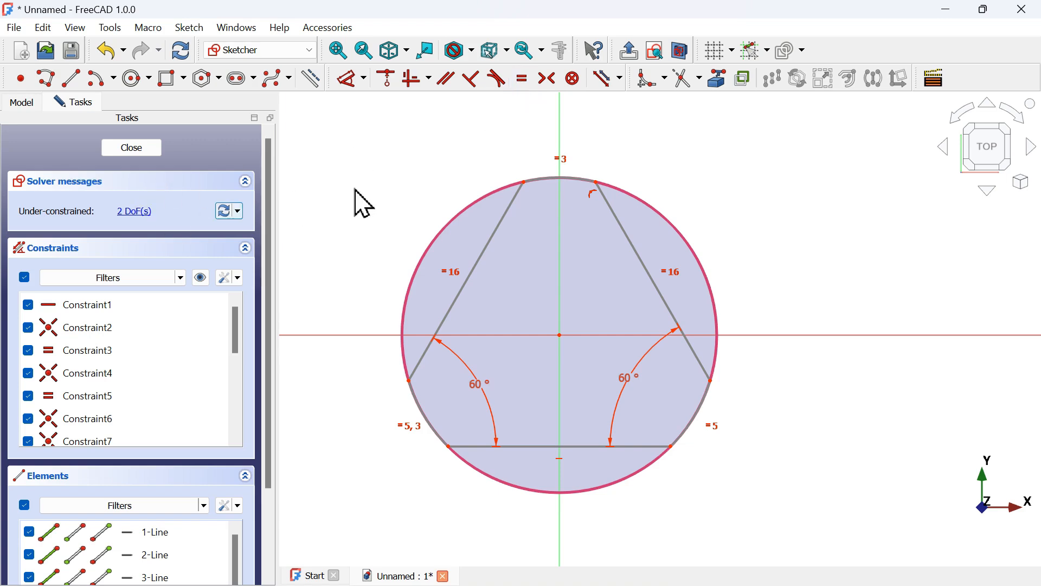
Make the triangle's base equal in length to its right side
left_click_drag(633, 242, 648, 275)
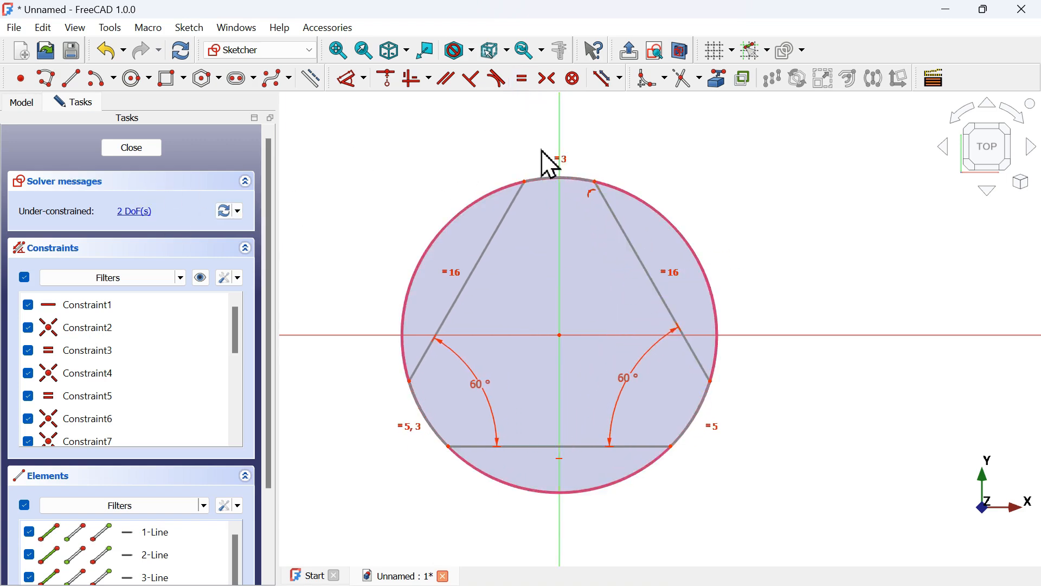
left_click(522, 79)
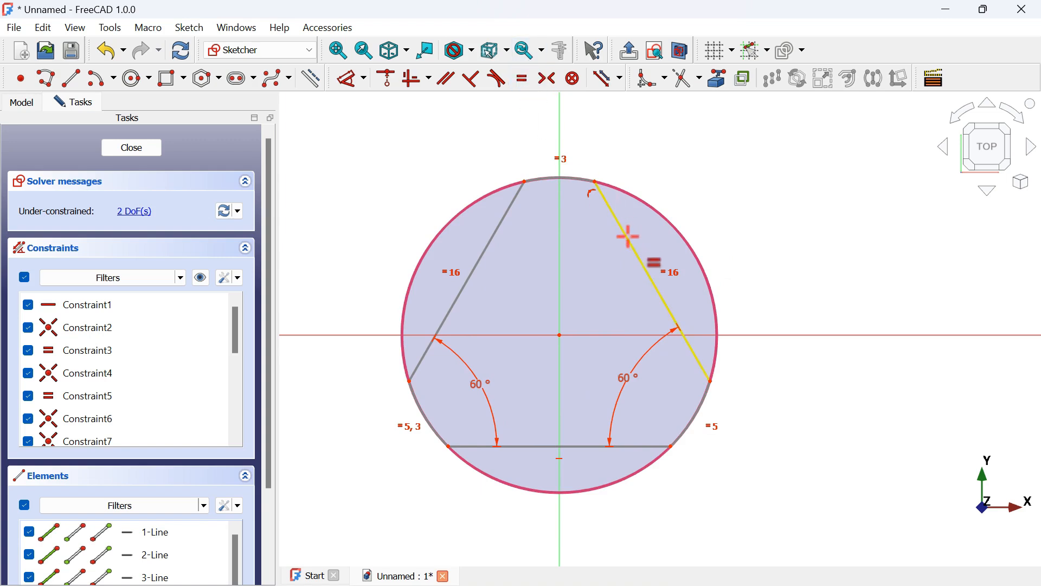
left_click(629, 237)
left_click(580, 445)
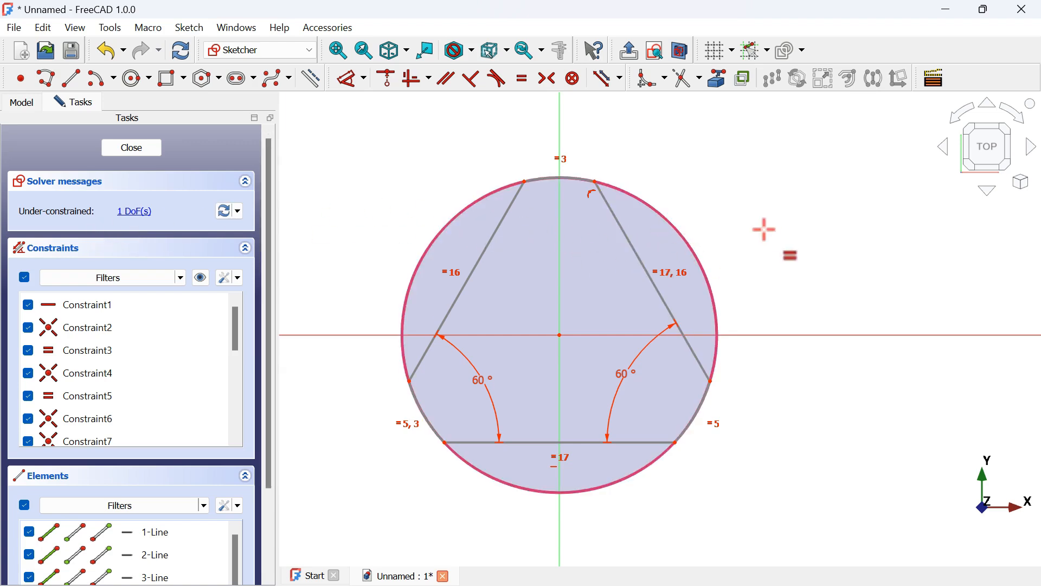
Examine the hub circles and ribs in the reference drawing's front view
key("alt+Tab")
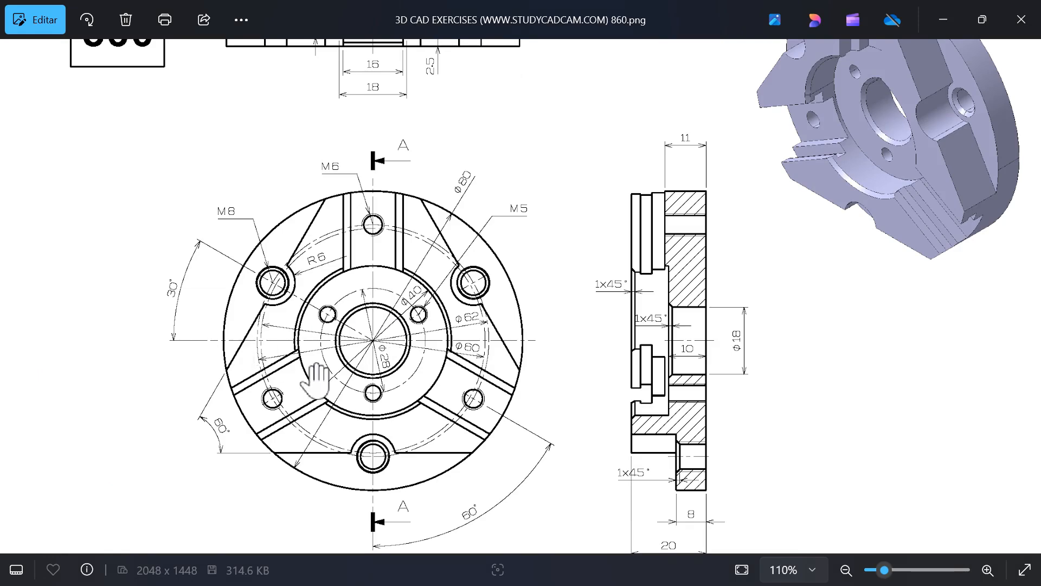
scroll(314, 380, "up", 4)
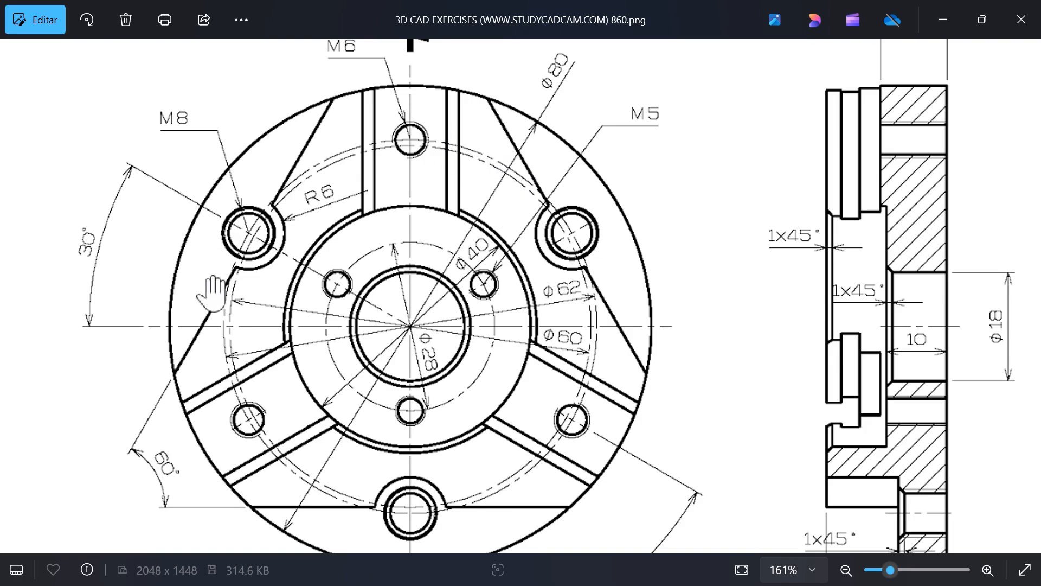
scroll(211, 285, "up", 2)
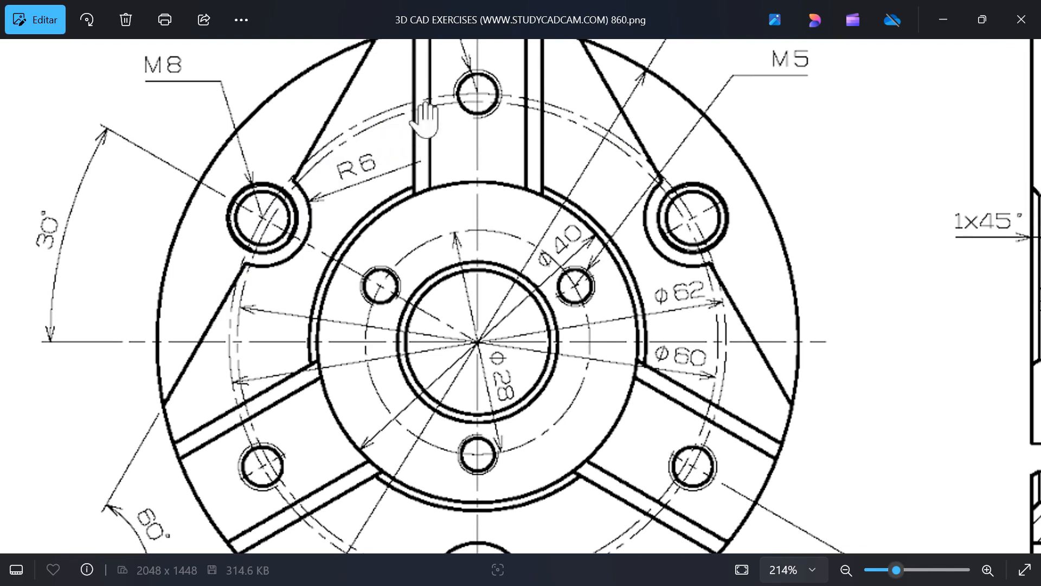
key("alt+Tab")
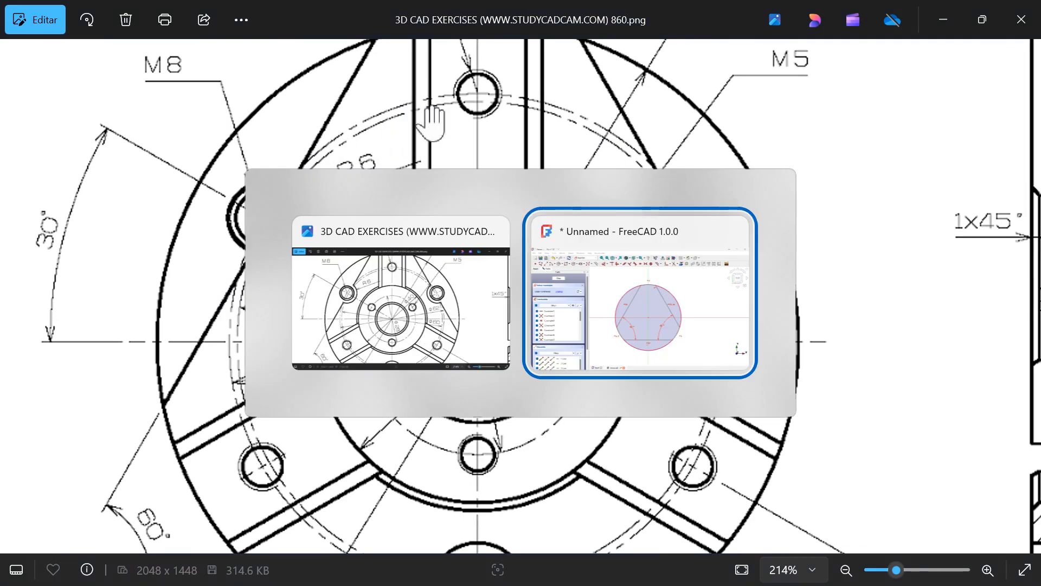
left_click(623, 295)
scroll(564, 286, "down", 1)
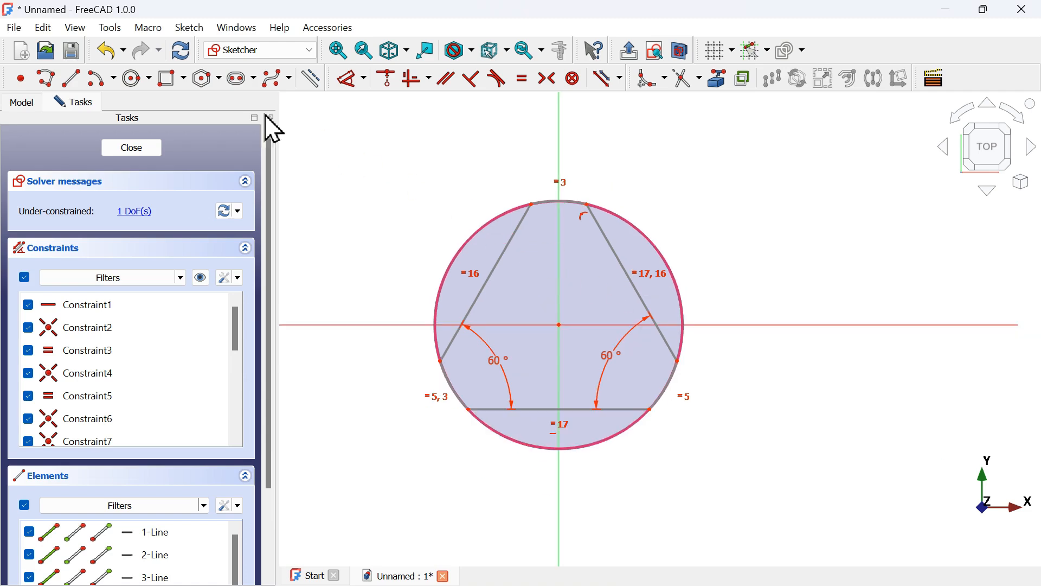
Draw a circle centred on the origin inside the triangle
left_click(130, 83)
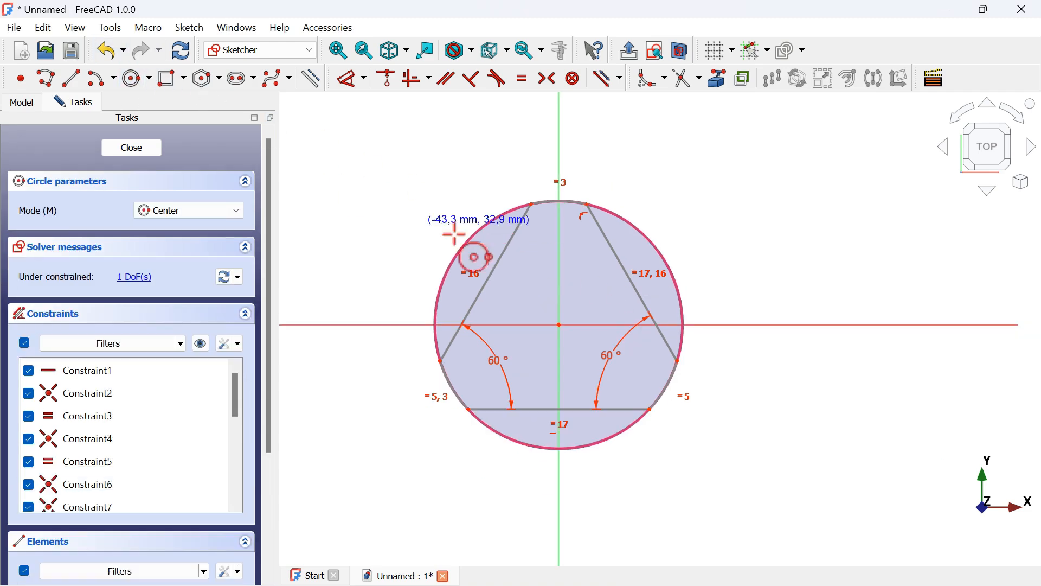
left_click(560, 324)
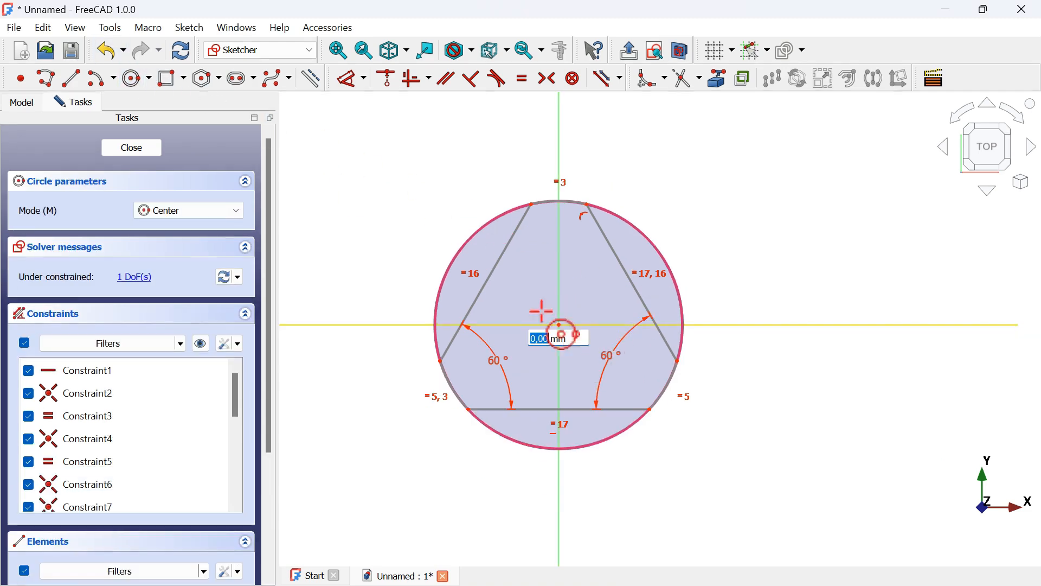
left_click(496, 266)
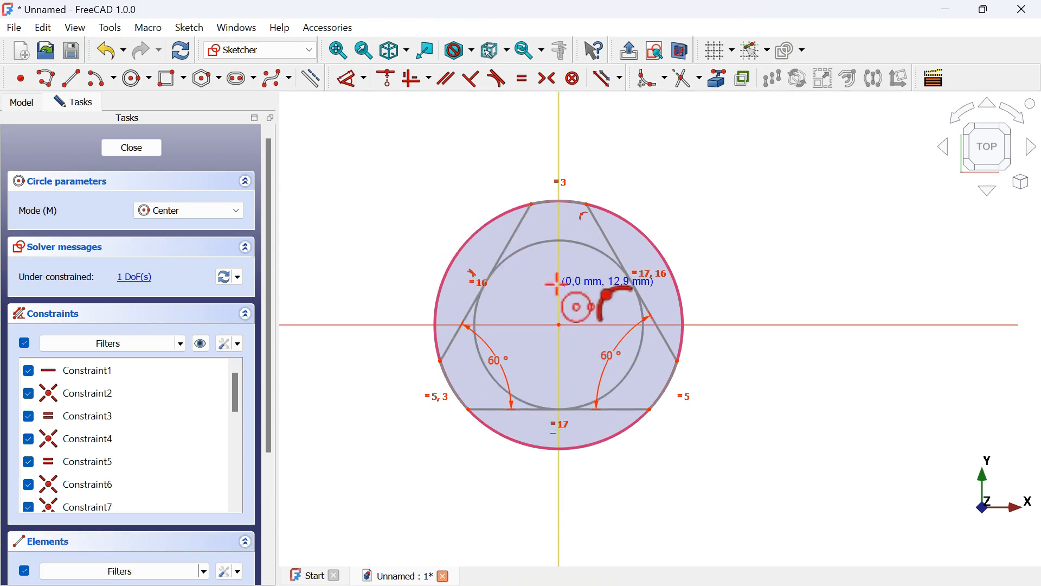
Exit the circle tool and convert the inner circle to construction geometry
scroll(523, 308, "up", 2)
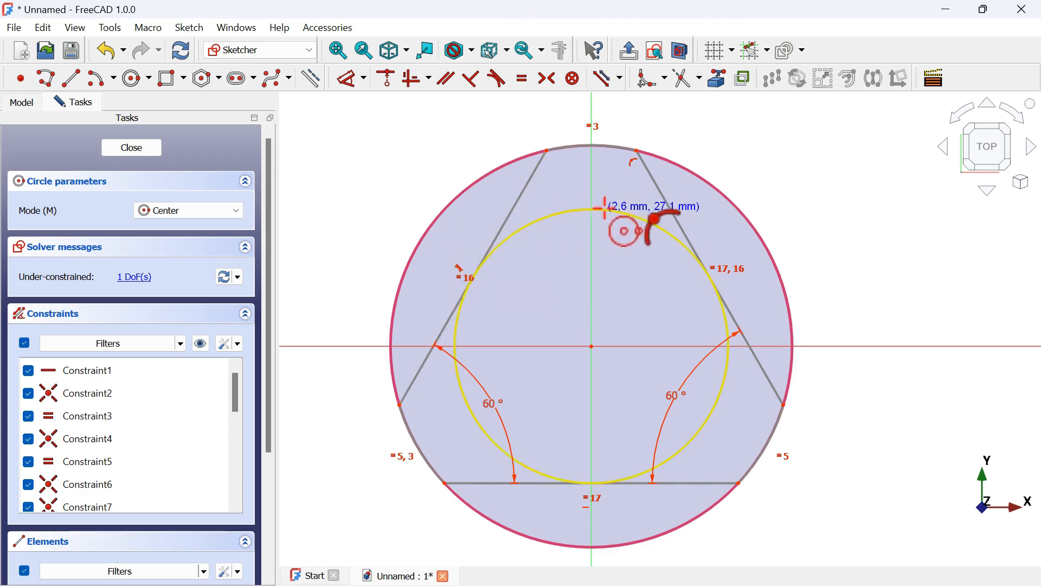
scroll(548, 267, "down", 3)
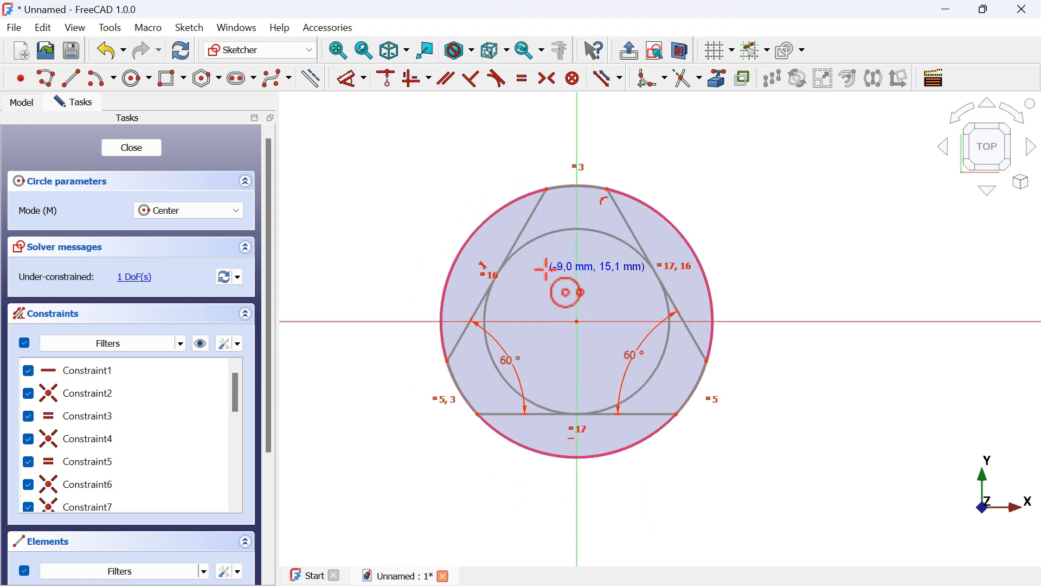
key("Escape")
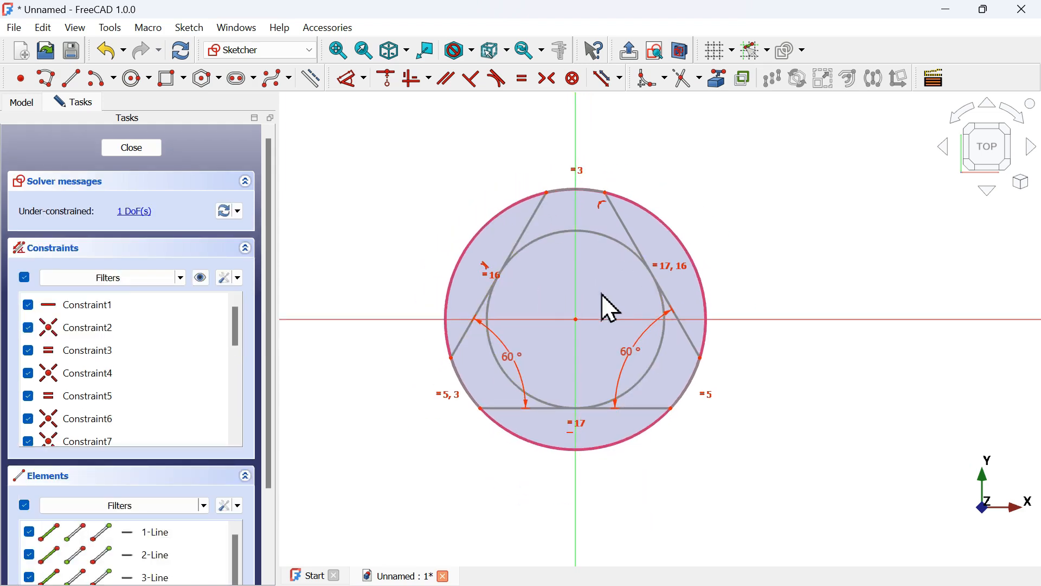
left_click(558, 232)
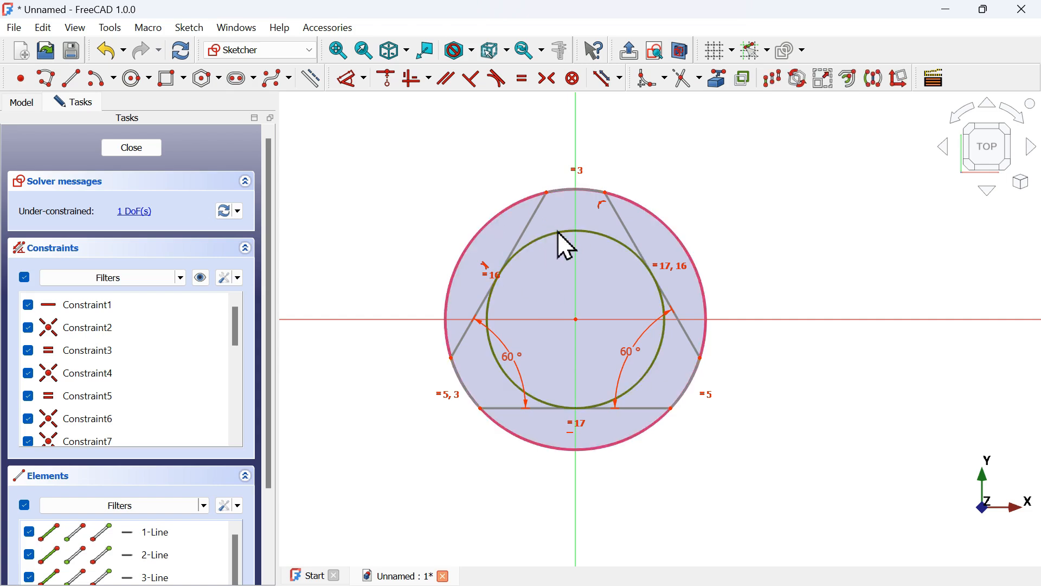
left_click(311, 78)
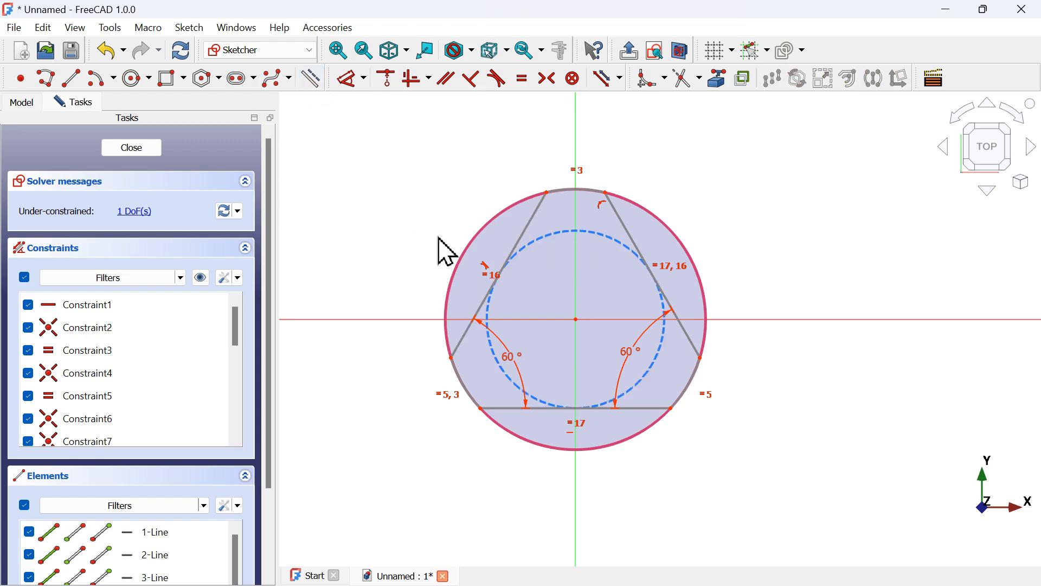
scroll(504, 282, "up", 3)
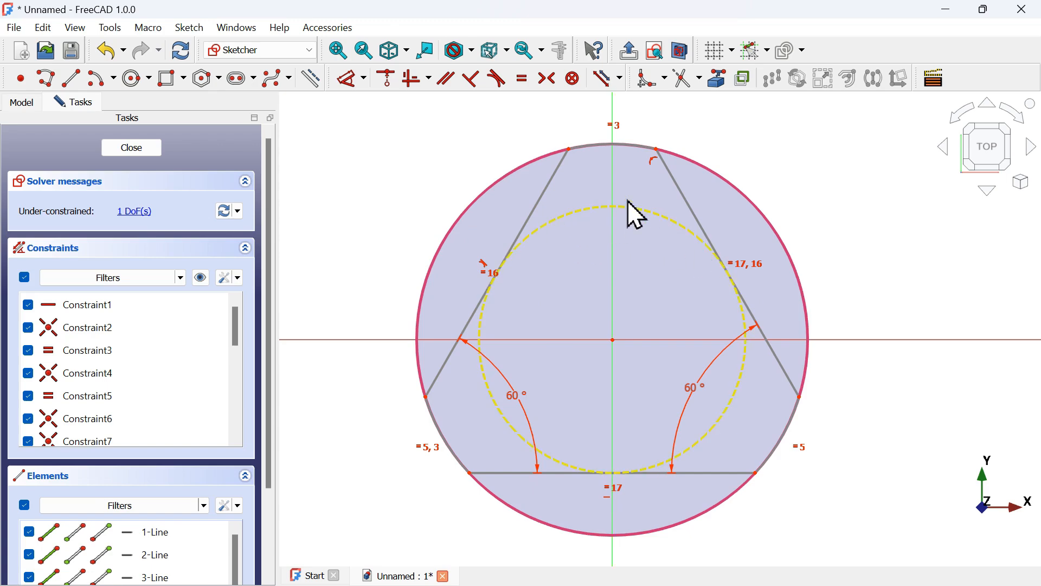
Check the reference drawing, set the construction circle's diameter to 60 mm, and close the sketch
key("alt+Tab")
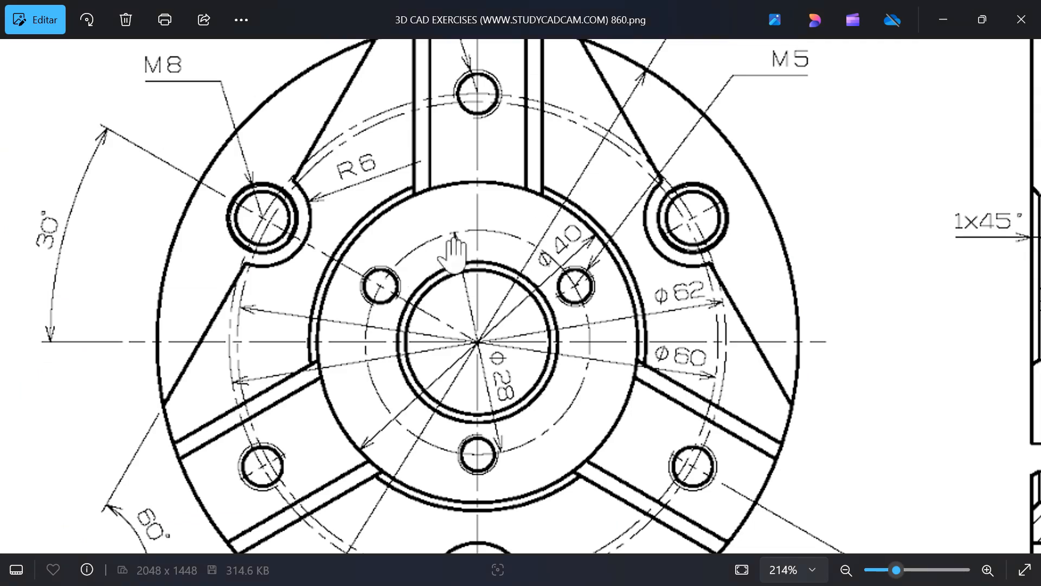
scroll(479, 271, "down", 1)
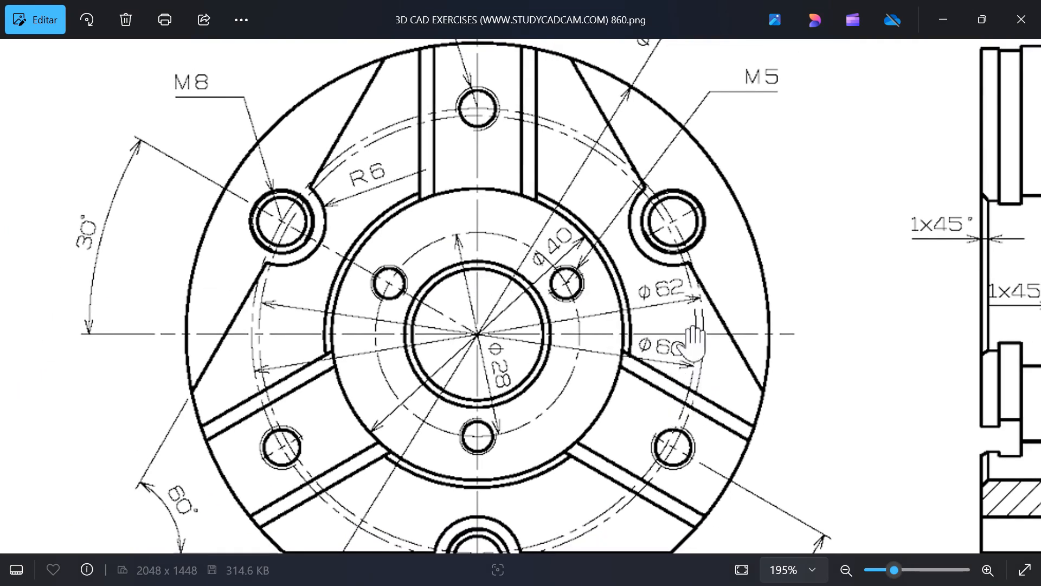
key("alt+Tab")
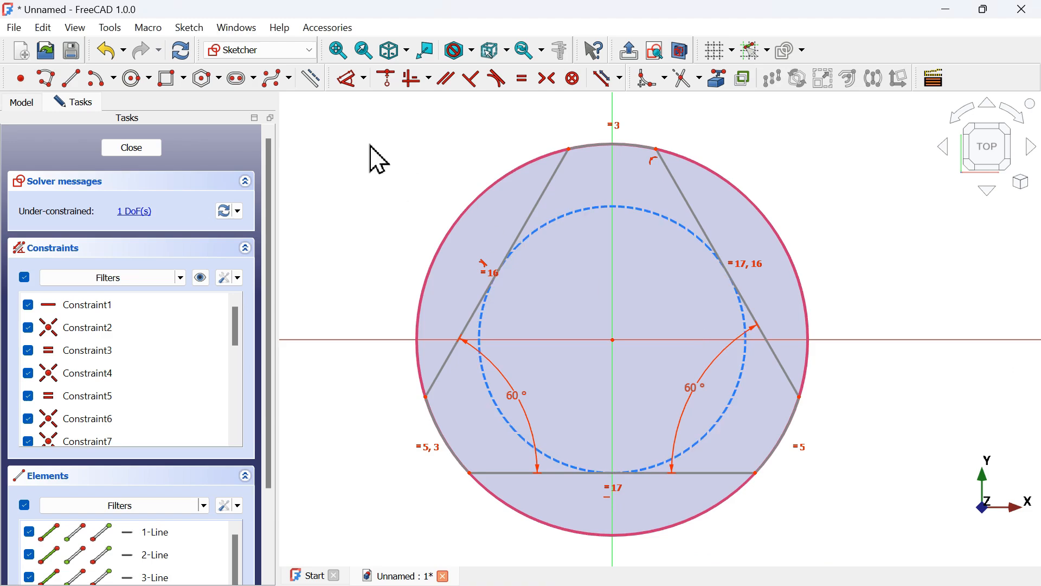
left_click(352, 80)
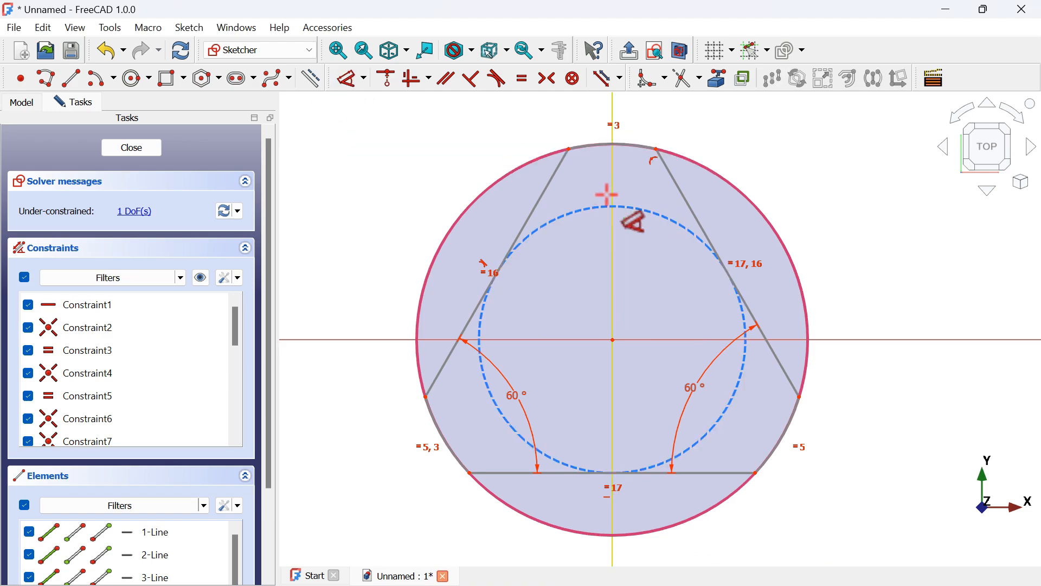
left_click(660, 213)
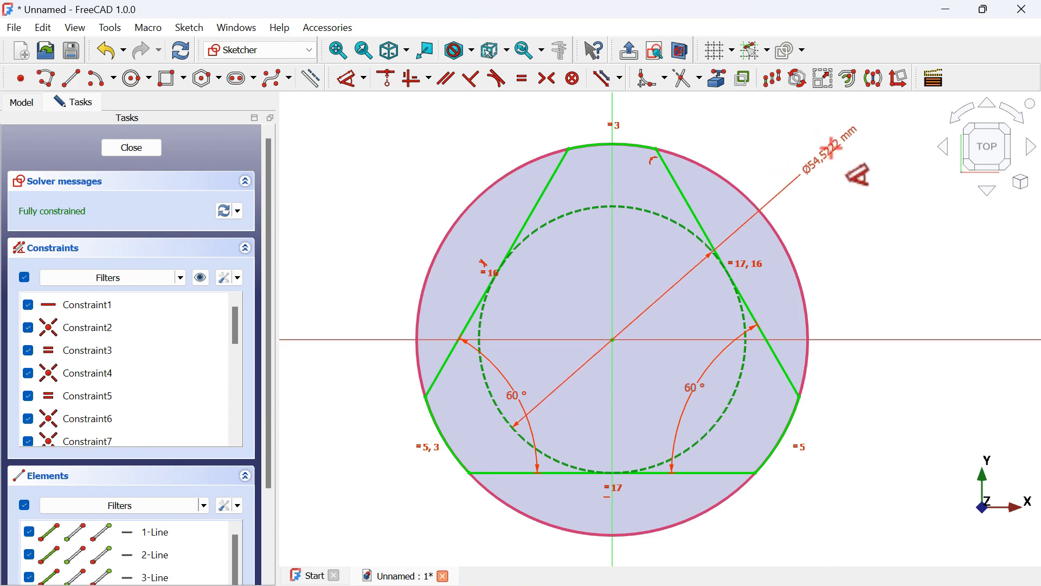
left_click(859, 173)
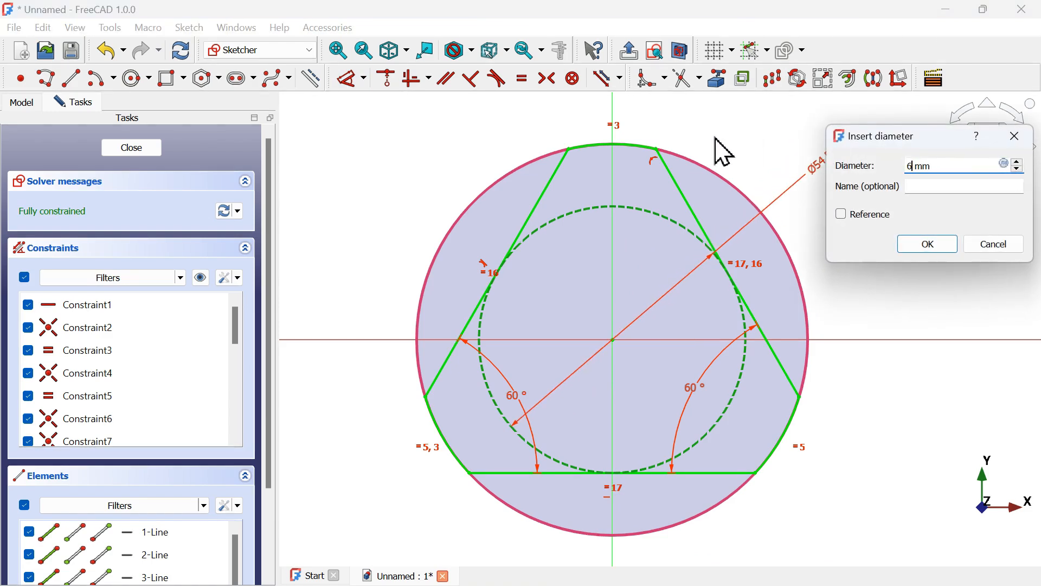
key("Return")
scroll(596, 244, "down", 4)
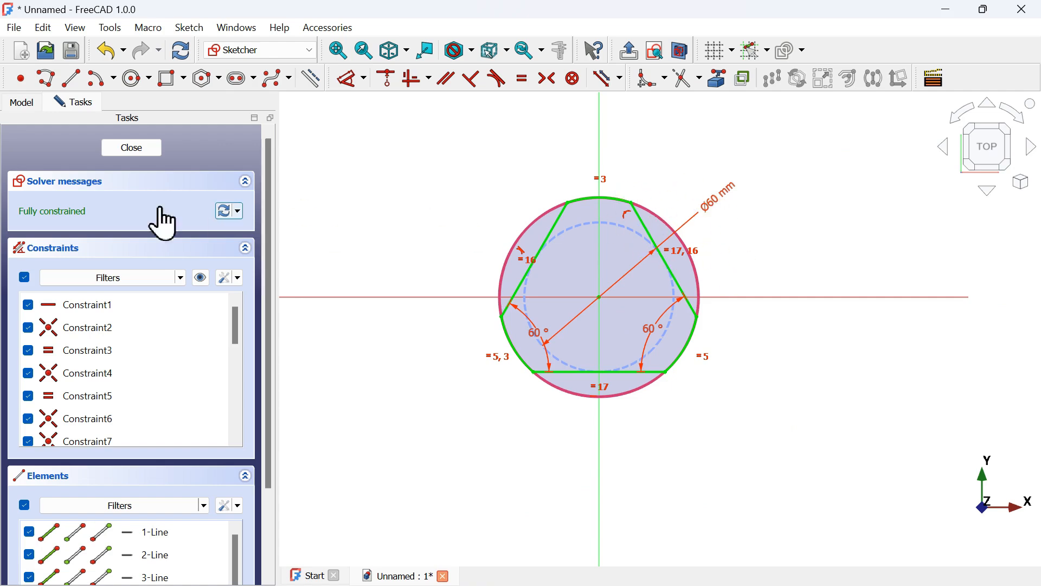
left_click(138, 152)
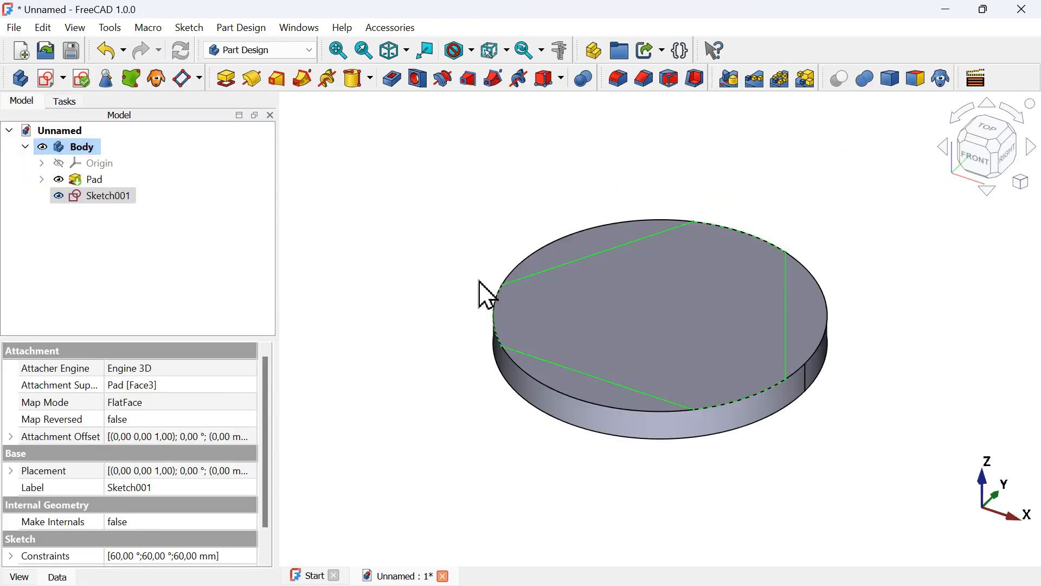
Pad the triangle sketch with a length of 20-8 mm
left_click(223, 79)
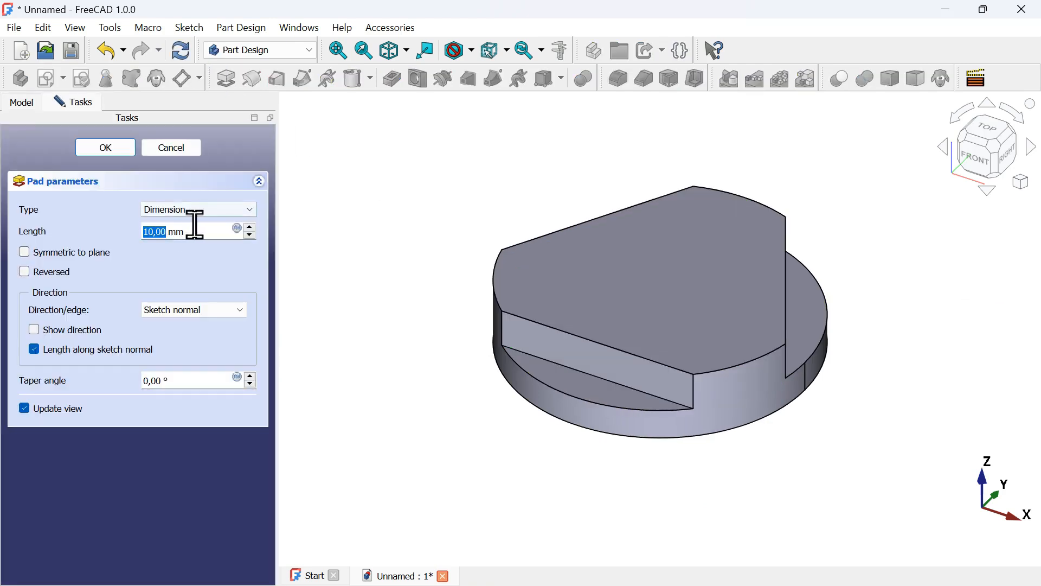
left_click_drag(212, 231, 123, 233)
key("alt+Tab")
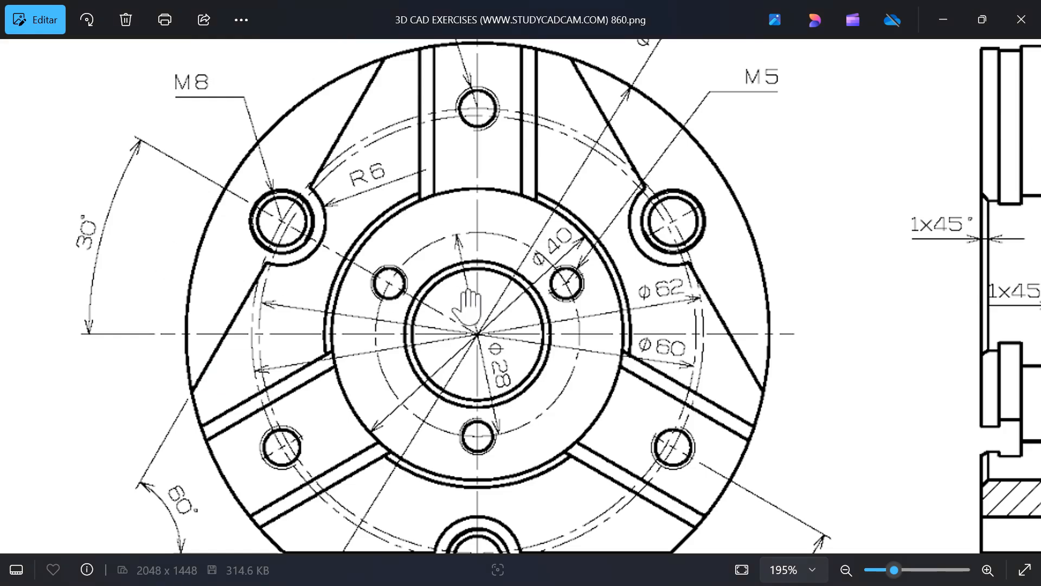
scroll(467, 307, "down", 3)
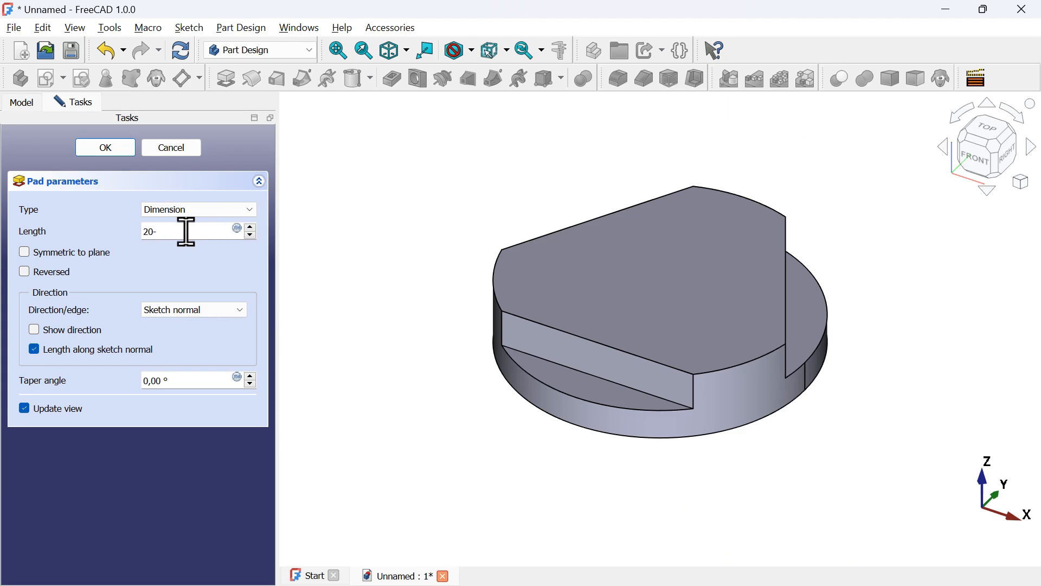
left_click(106, 151)
left_click(106, 200)
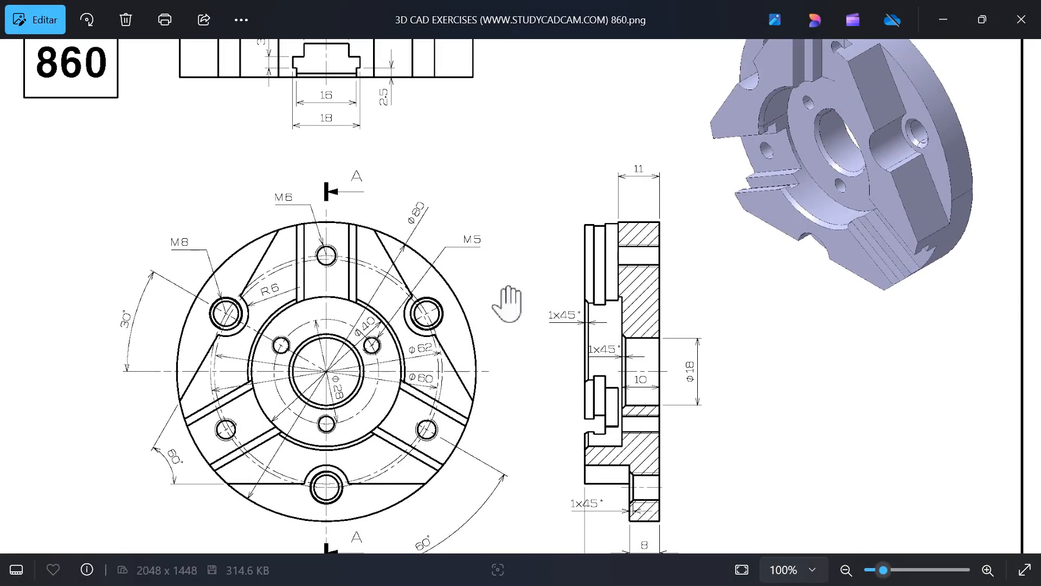
Start a new sketch on the XZ plane of the body and show it in section view
scroll(507, 304, "up", 1)
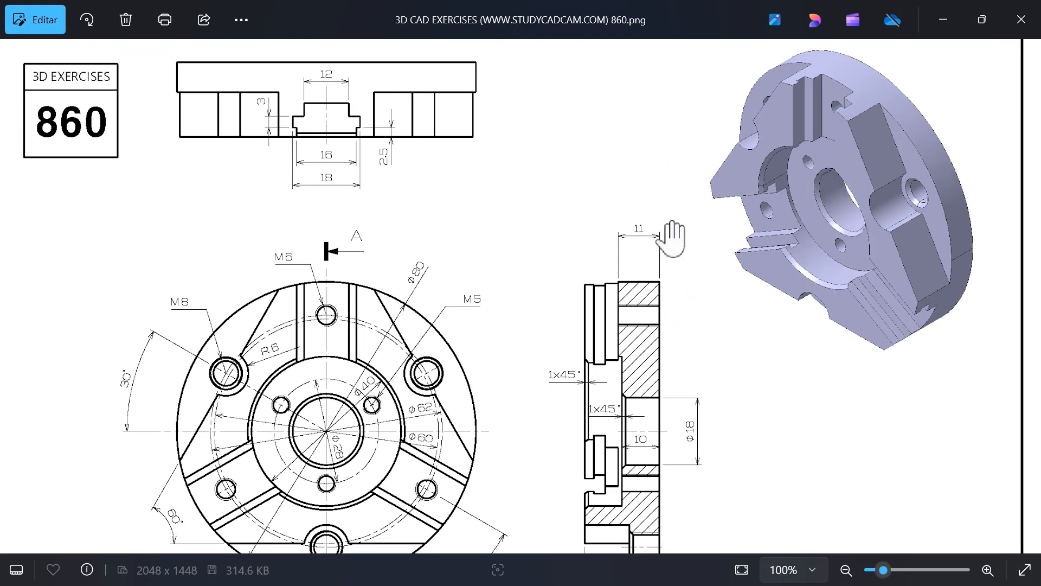
key("alt+Tab")
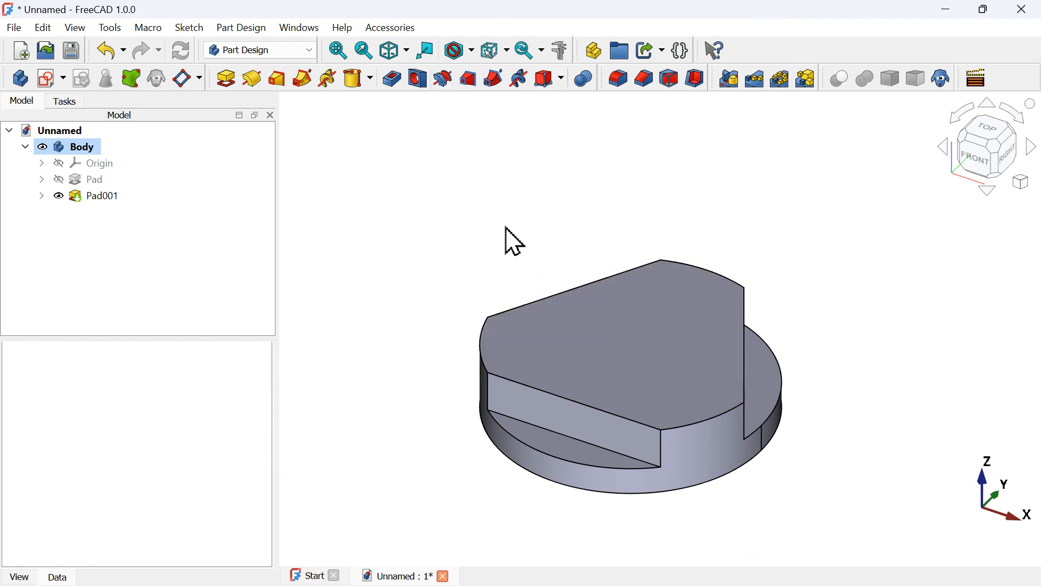
left_click(50, 79)
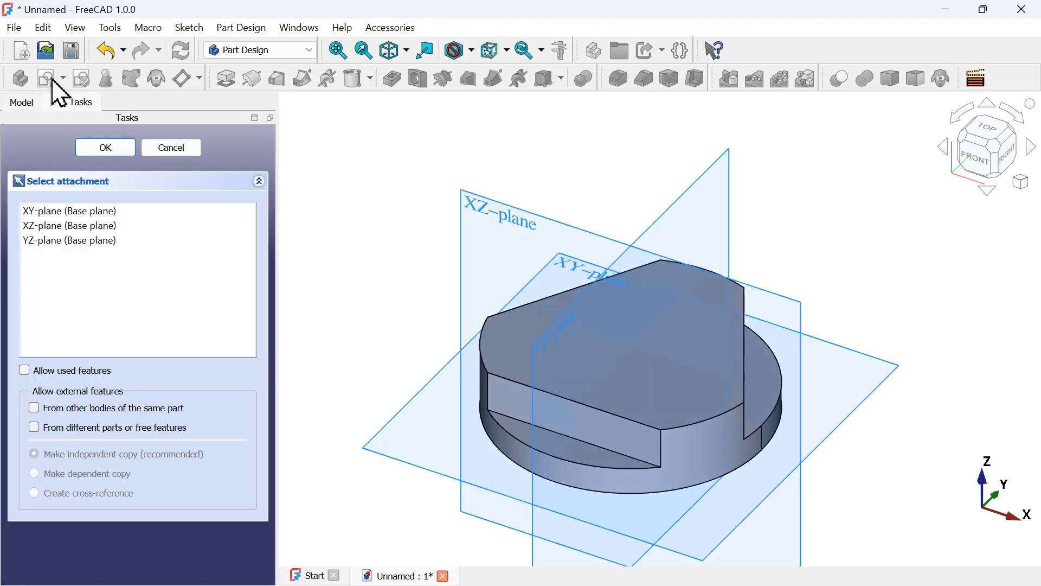
left_click(510, 225)
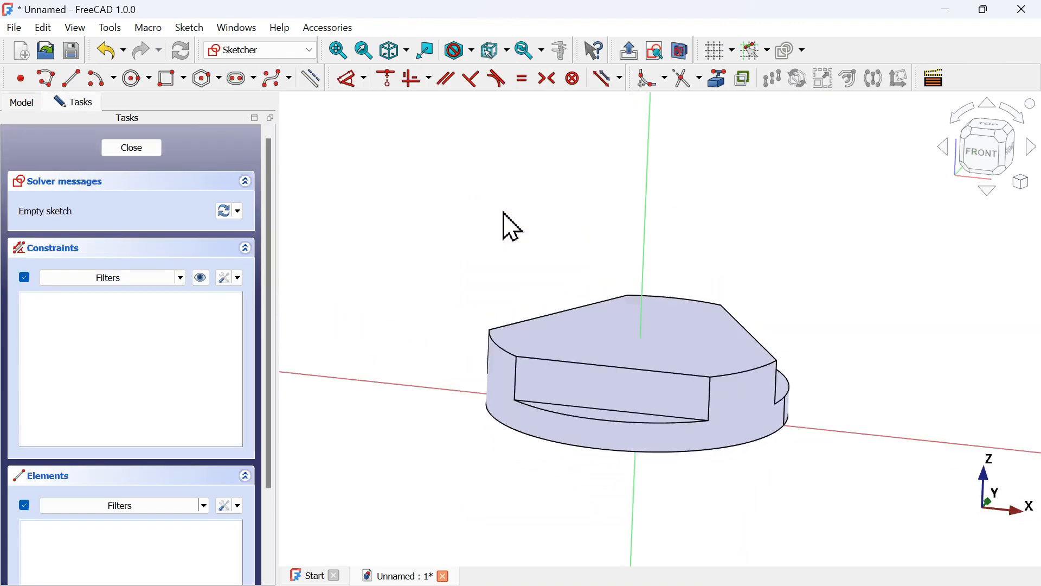
left_click(685, 53)
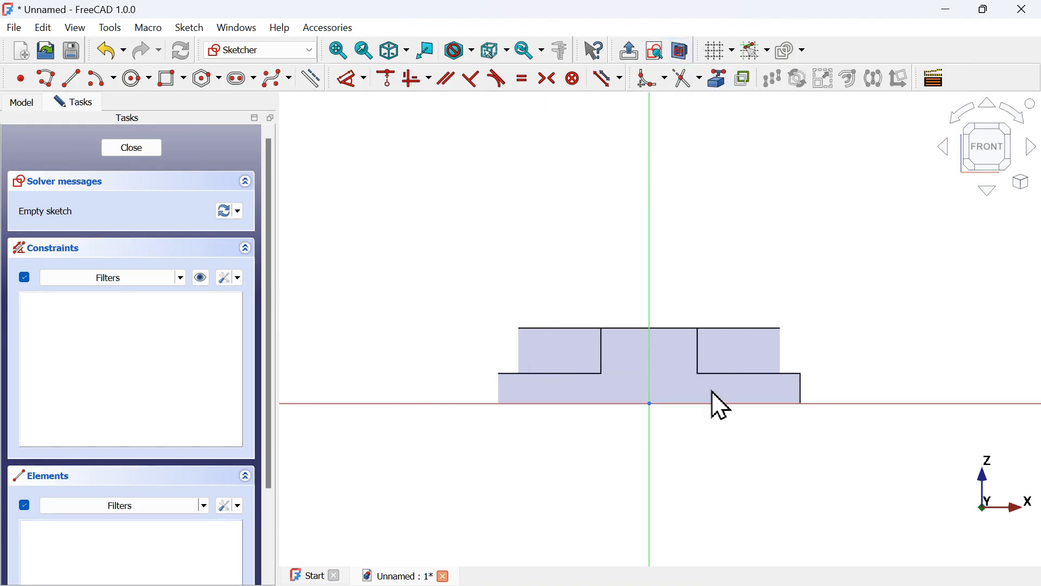
scroll(723, 405, "up", 3)
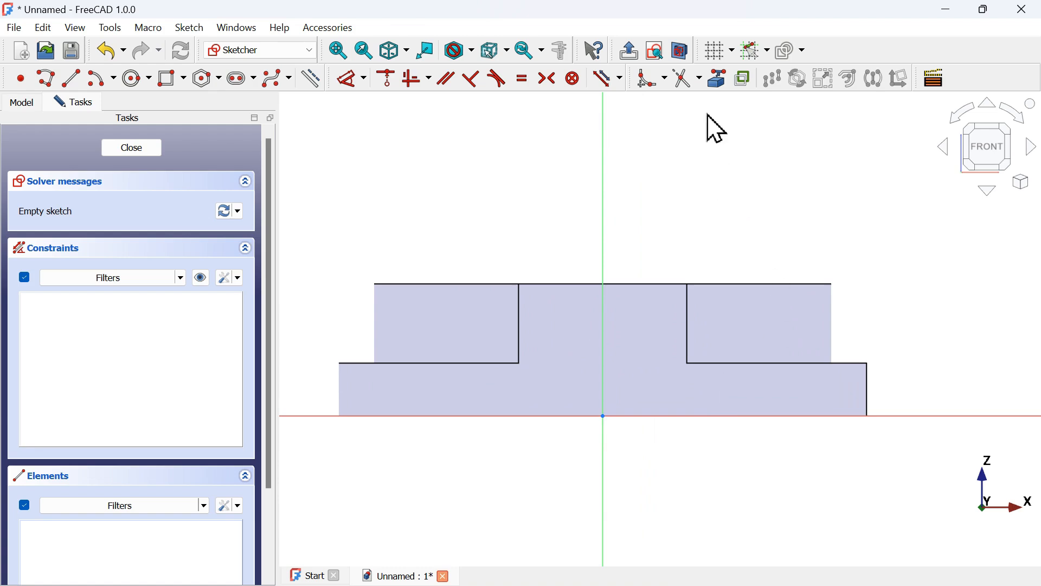
Project the raised pad's top edge into the sketch as external geometry, comparing with the reference section view
left_click(721, 84)
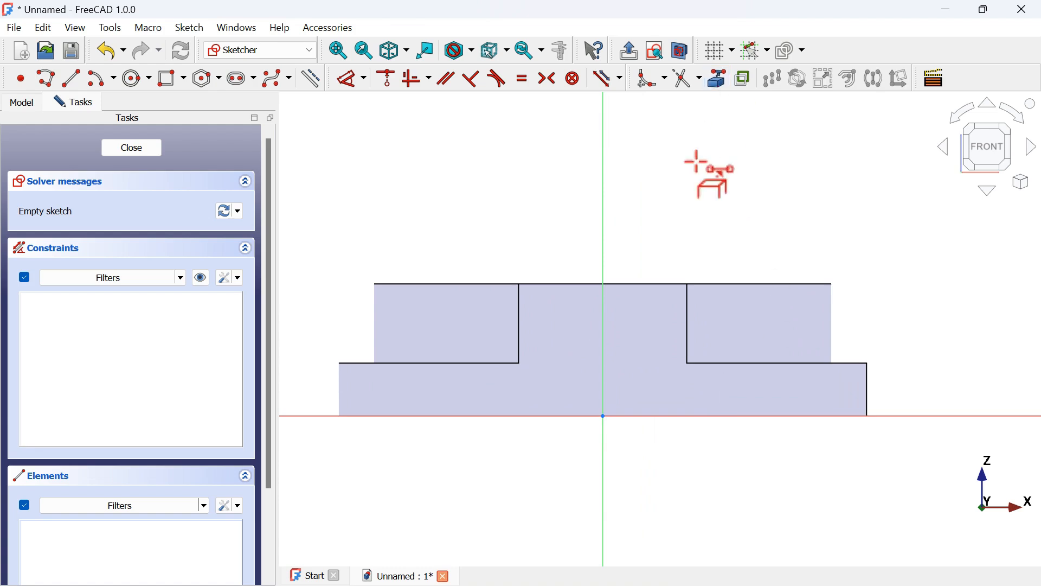
left_click(671, 282)
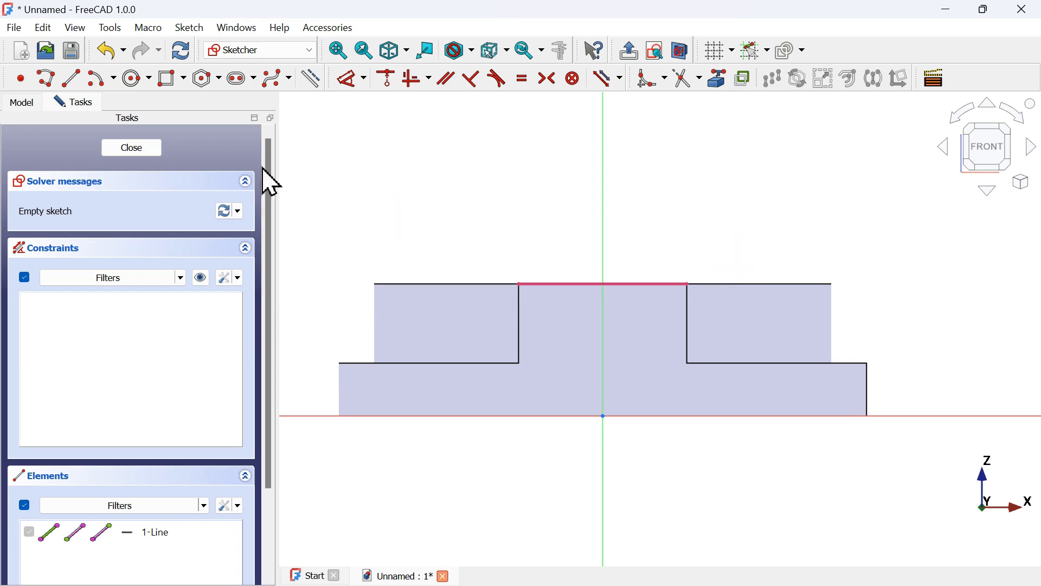
key("alt+Tab")
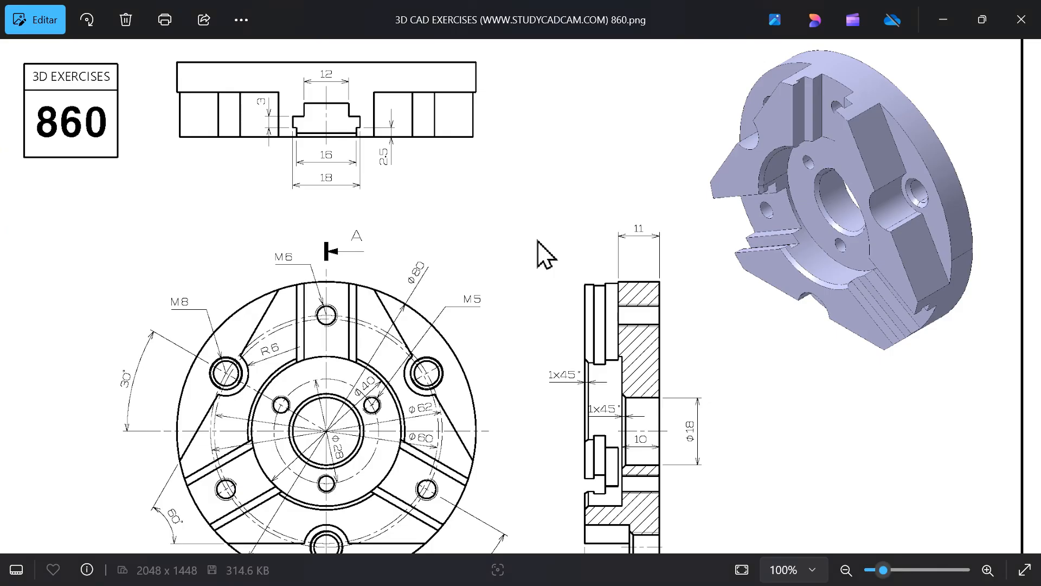
scroll(649, 401, "down", 3)
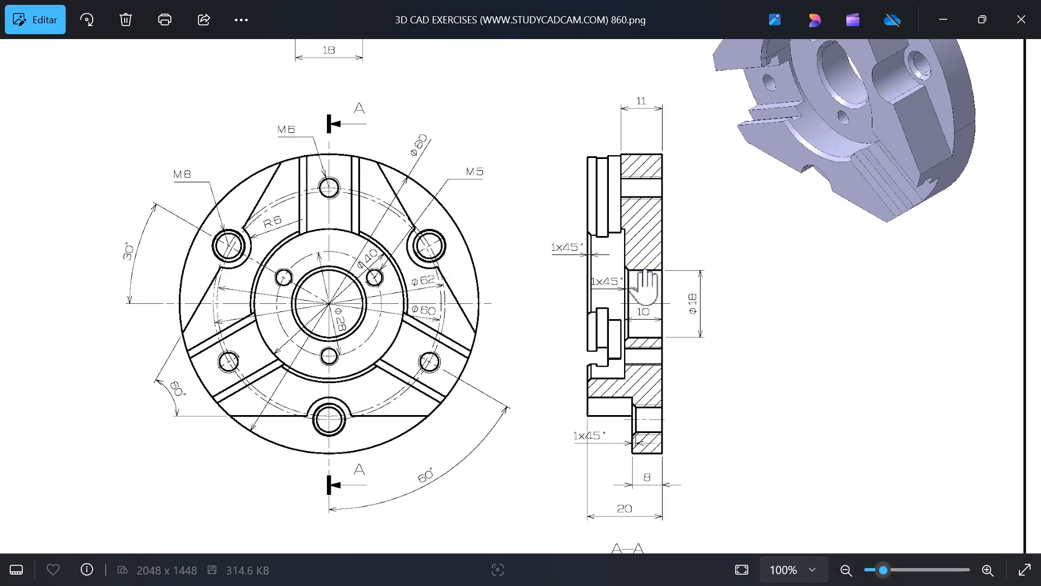
key("alt+Tab")
Draw a closed stepped polyline from the vertical axis, about 21 mm wide at the top, stepping down to the base line
left_click(604, 268)
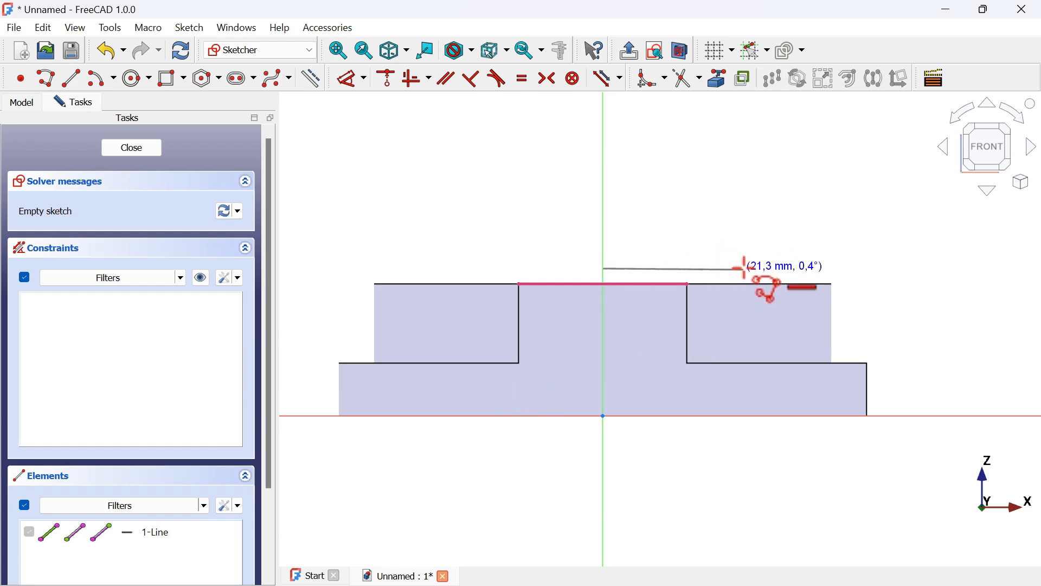
left_click(746, 268)
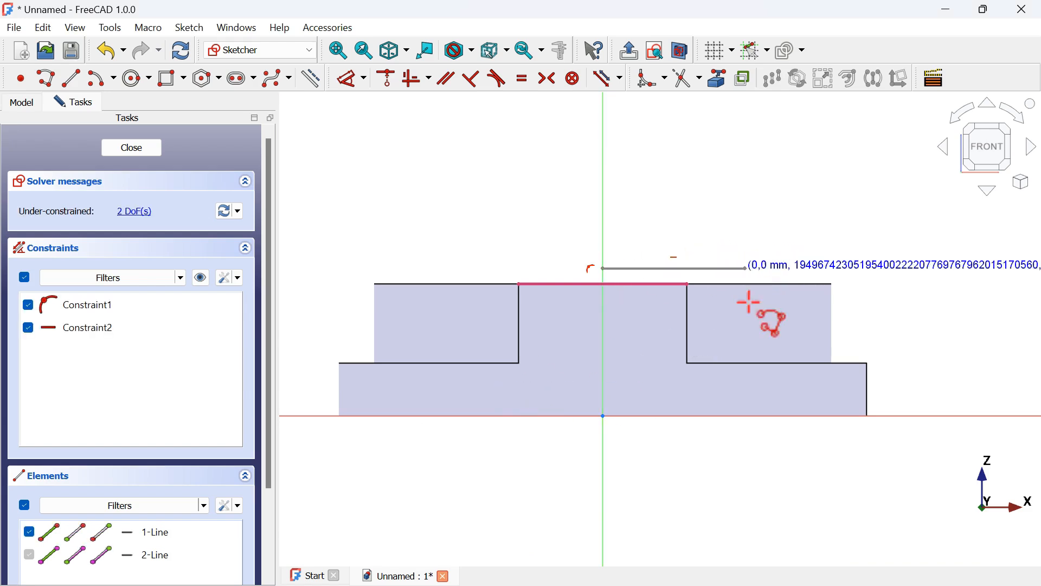
left_click(748, 349)
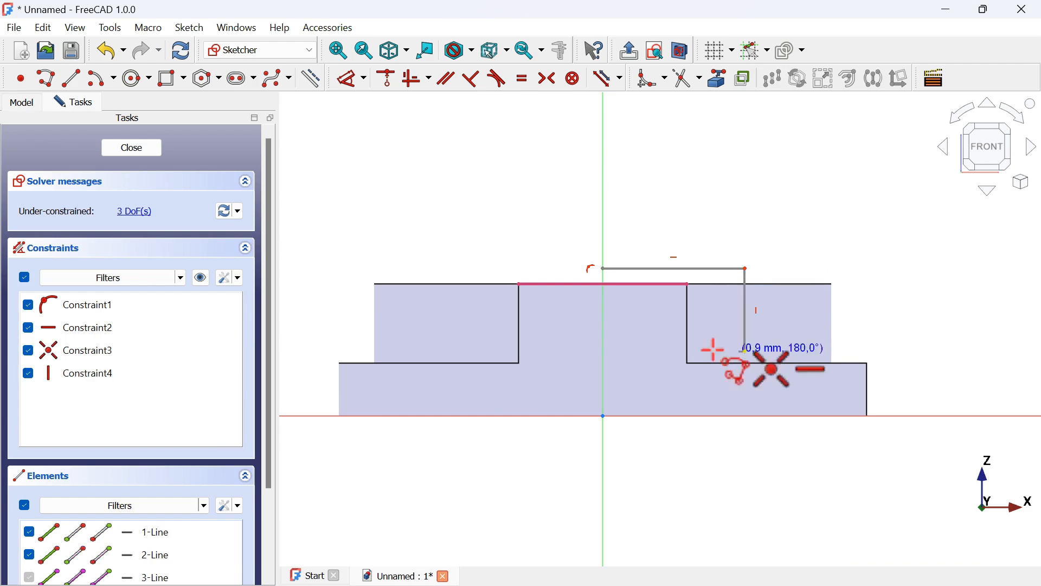
left_click(661, 351)
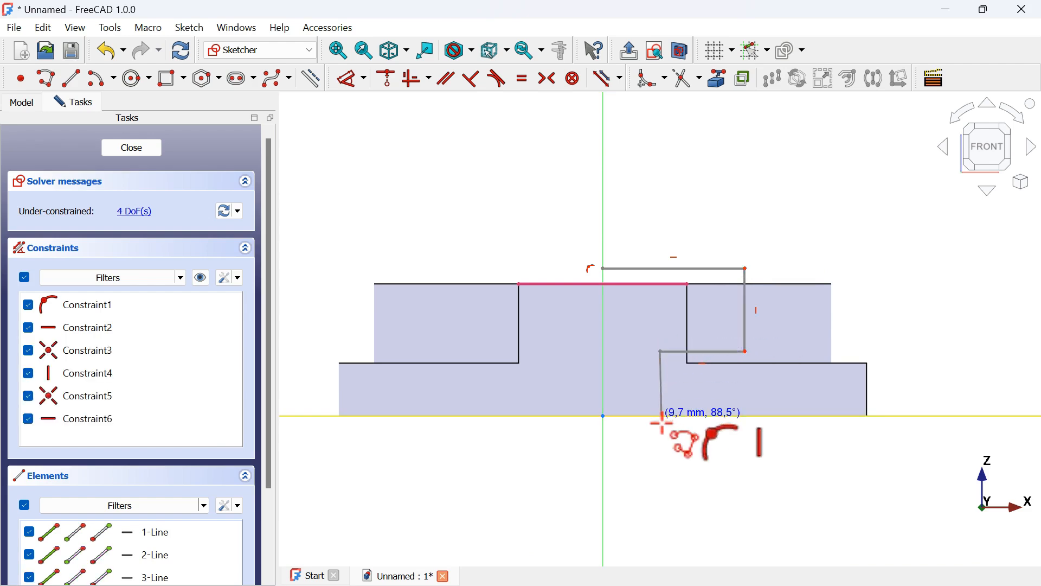
left_click(662, 416)
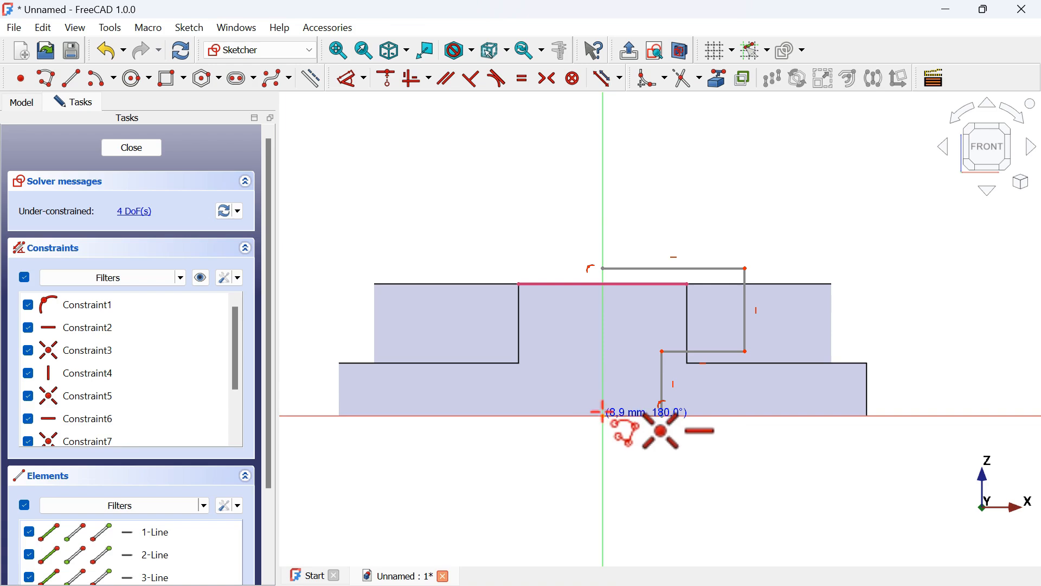
left_click(602, 415)
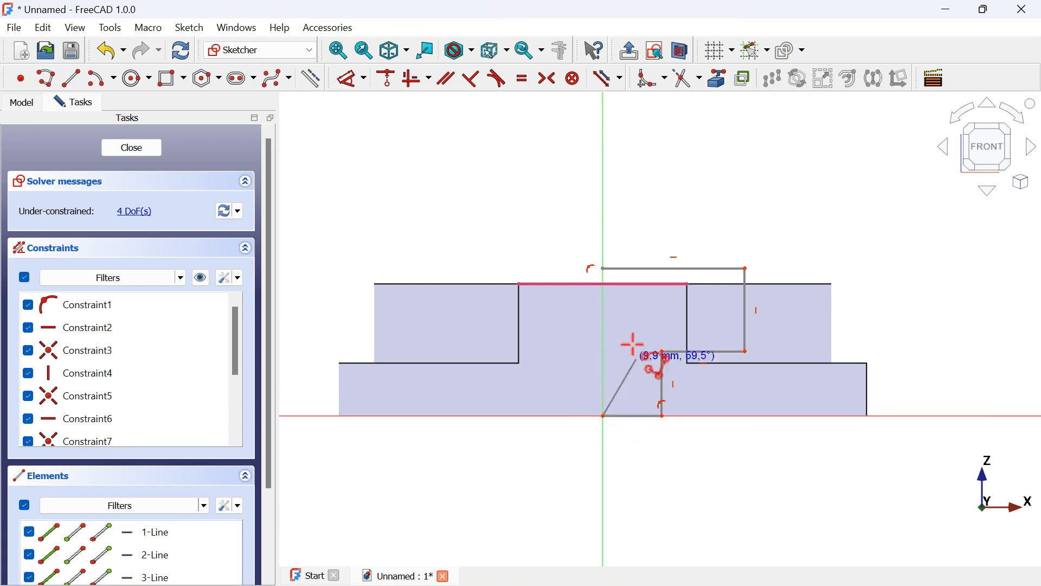
left_click(603, 268)
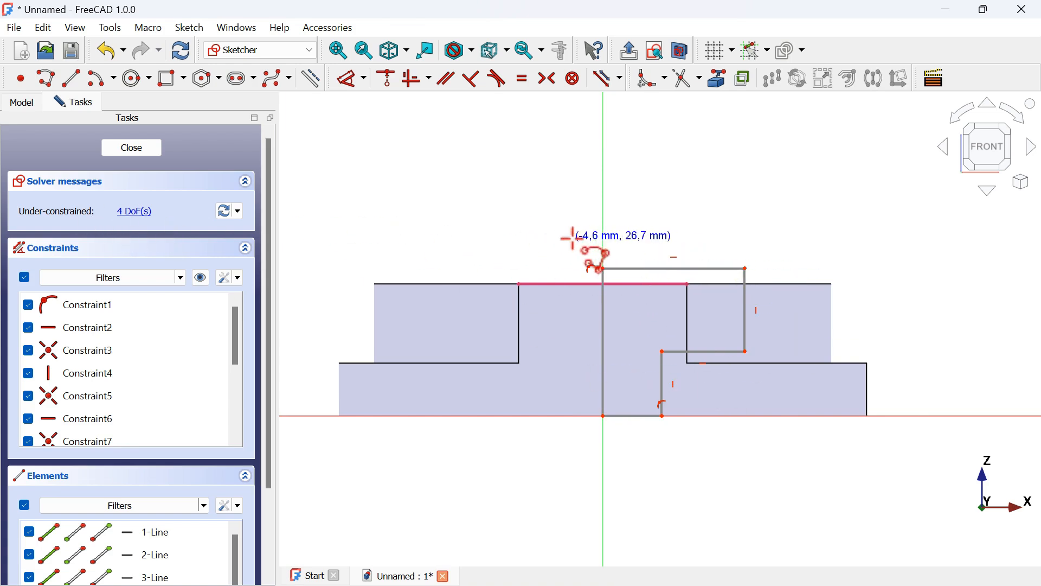
Constrain the polyline's top line onto the projected top edge of the raised pad
left_click(389, 81)
left_click(619, 284)
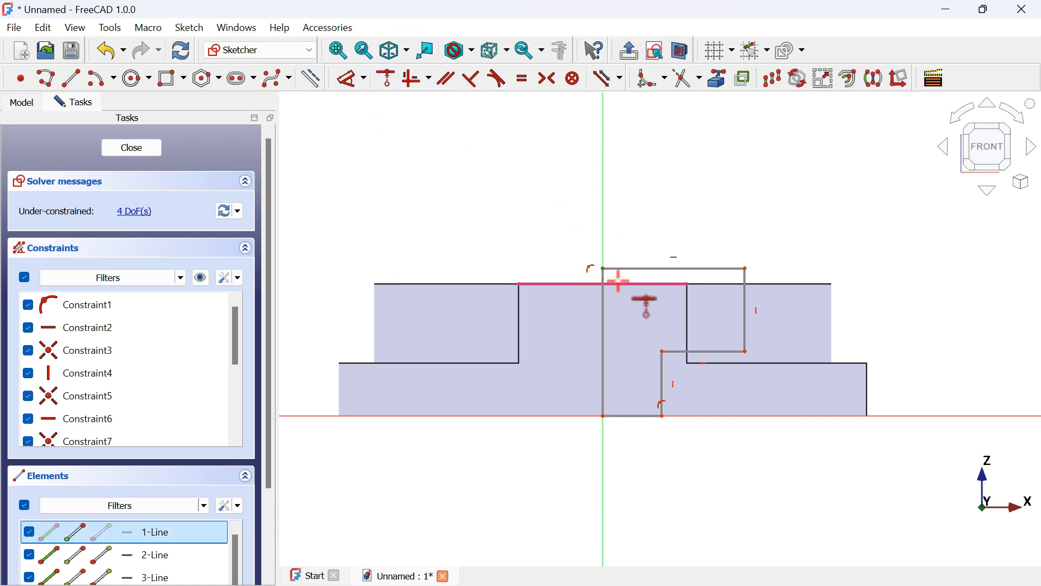
left_click(632, 284)
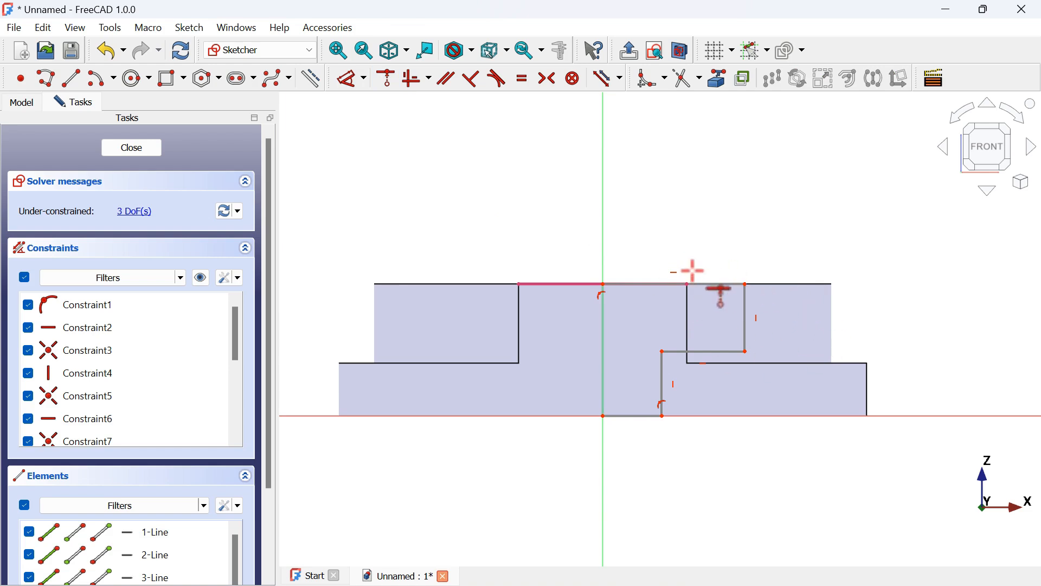
Dimension the top line's width as 20 mm, checking the value on the reference drawing
left_click(349, 81)
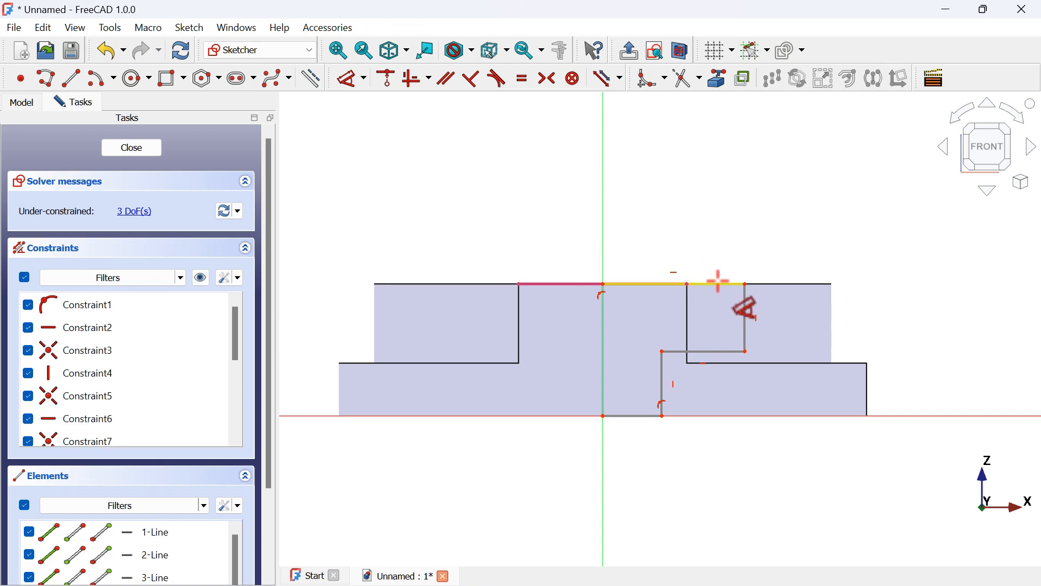
left_click(704, 282)
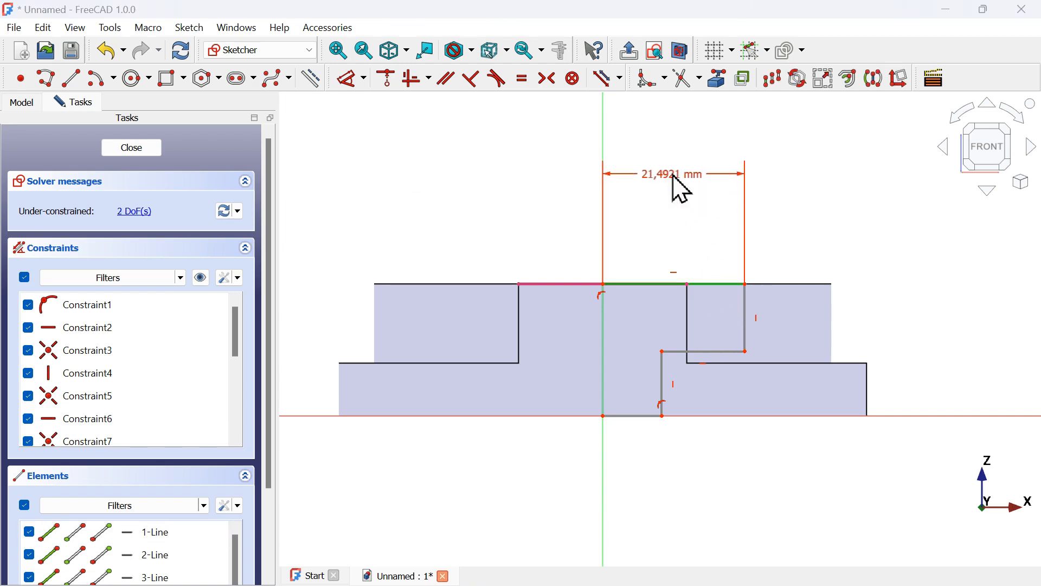
left_click(678, 186)
key("alt+Tab")
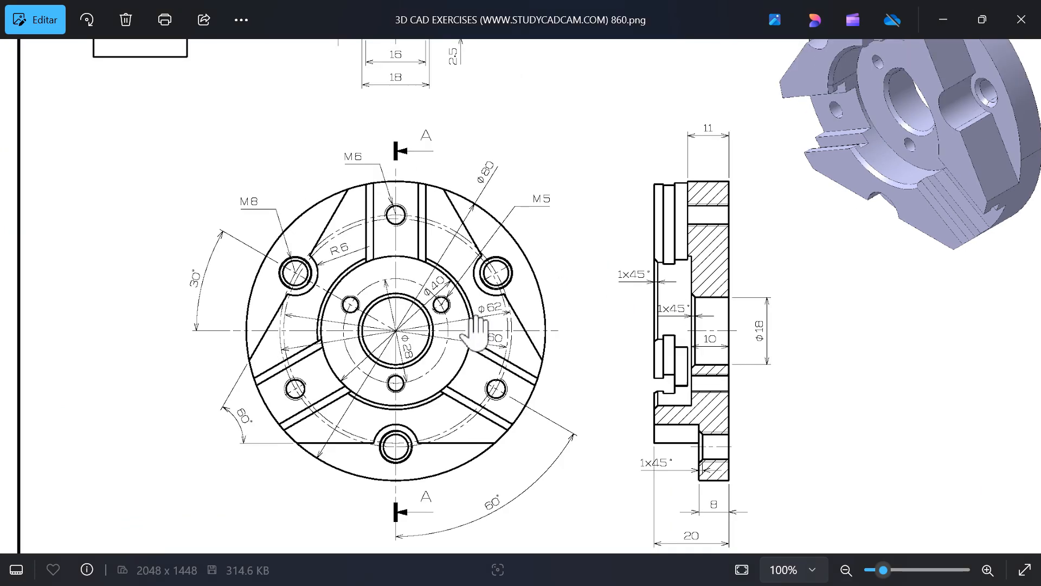
scroll(372, 353, "up", 2)
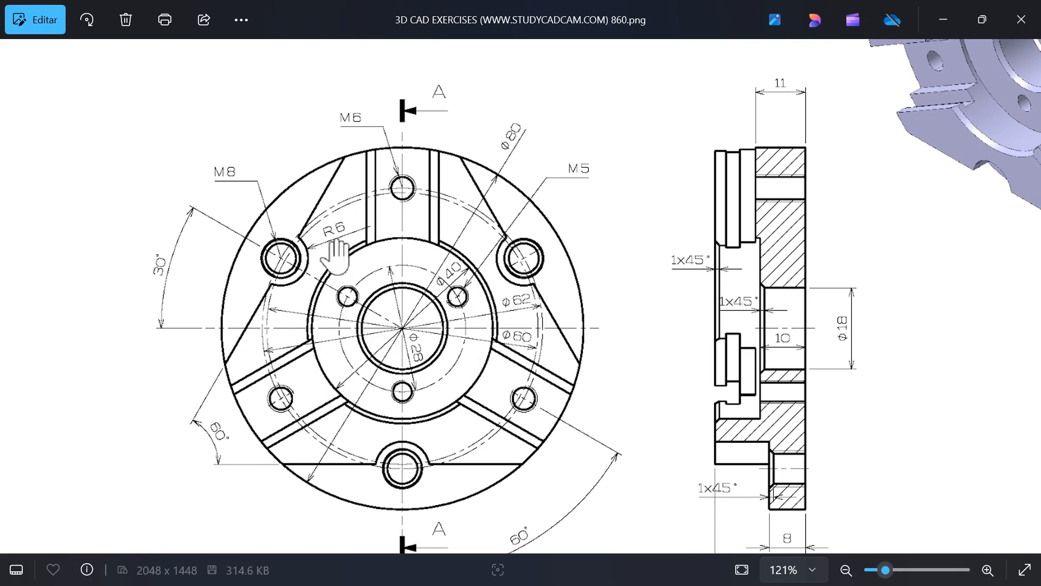
key("alt+Tab")
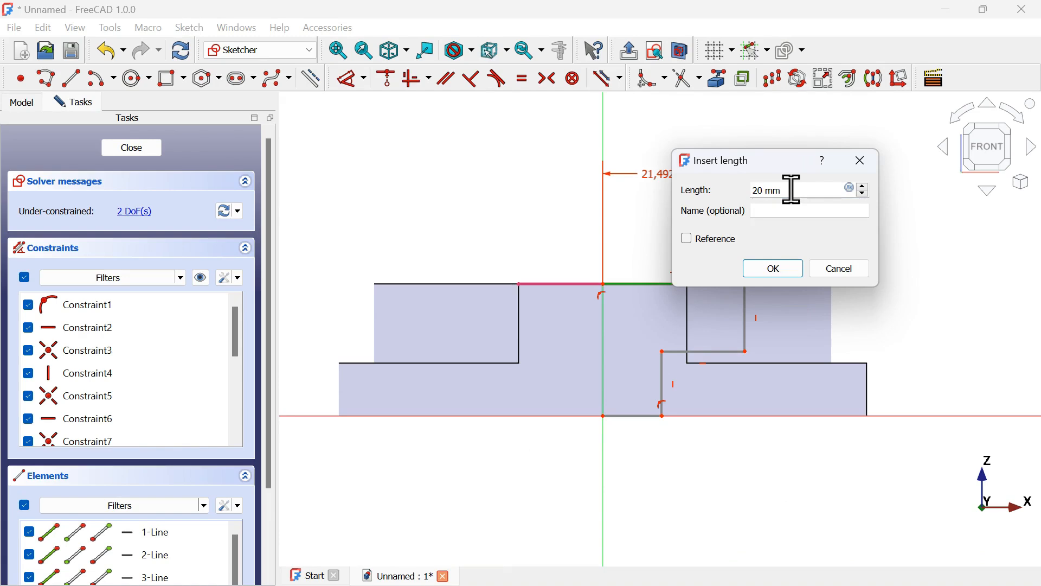
left_click(779, 273)
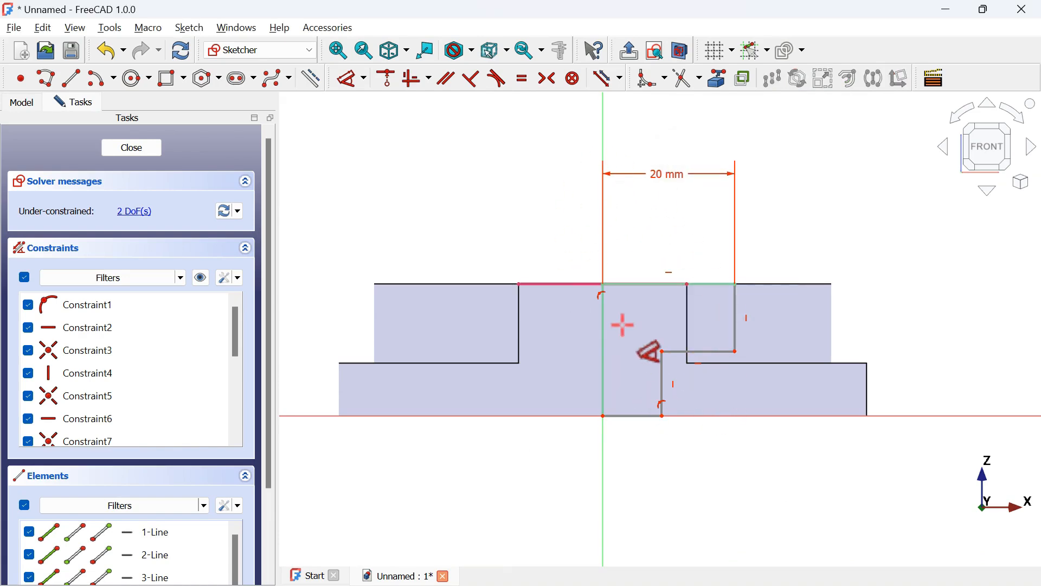
Dimension the horizontal distance from the vertical axis to the inner step as 9 mm
key("alt+Tab")
key("alt+Tab")
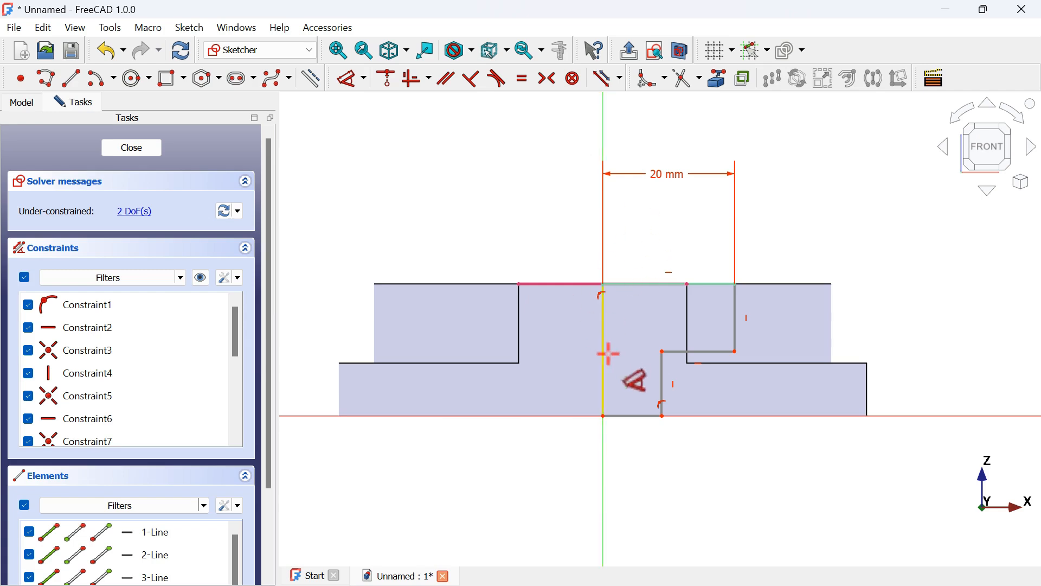
left_click(662, 352)
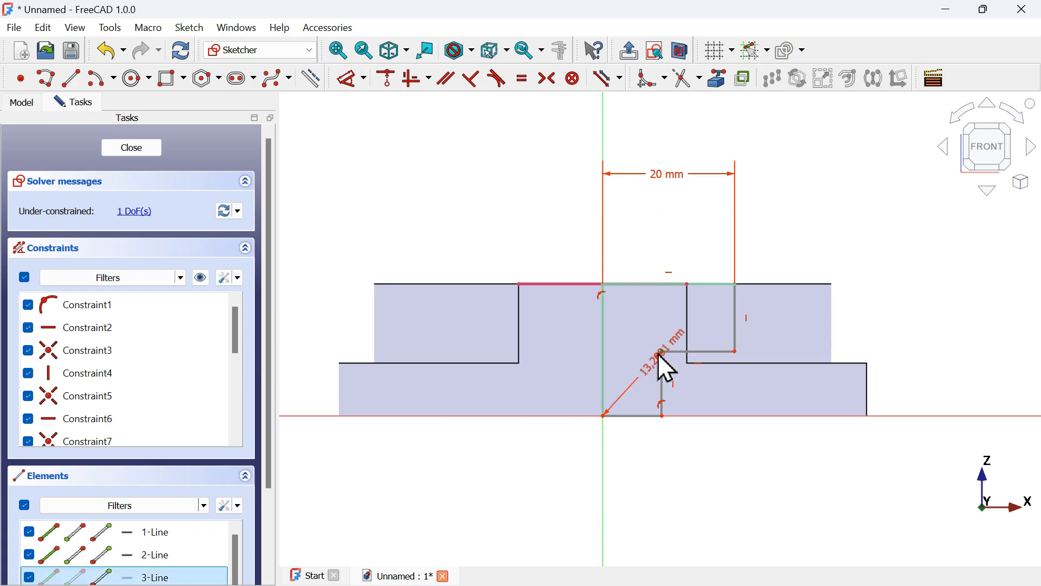
left_click(689, 222)
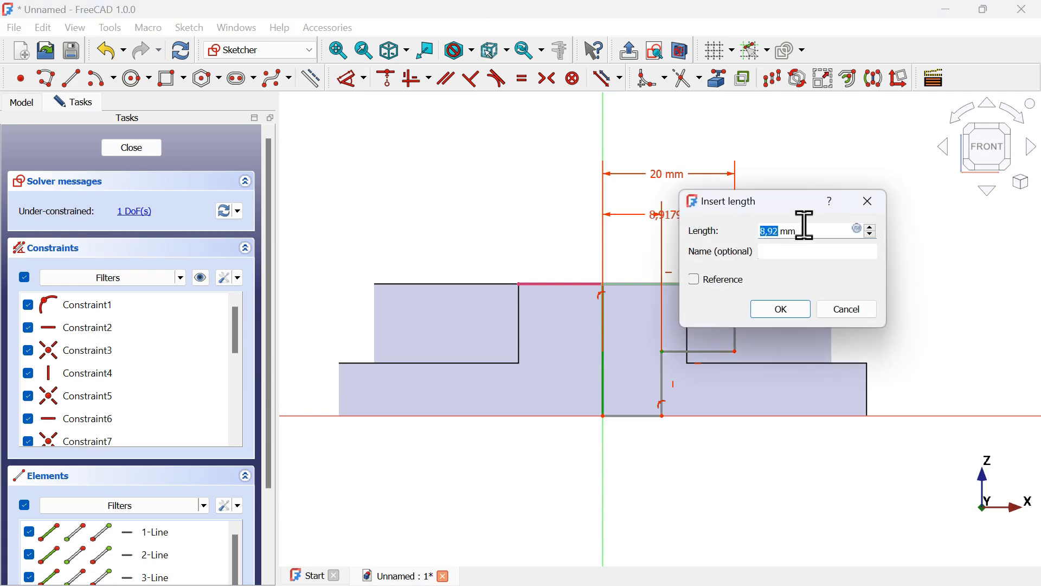
key("alt+Tab")
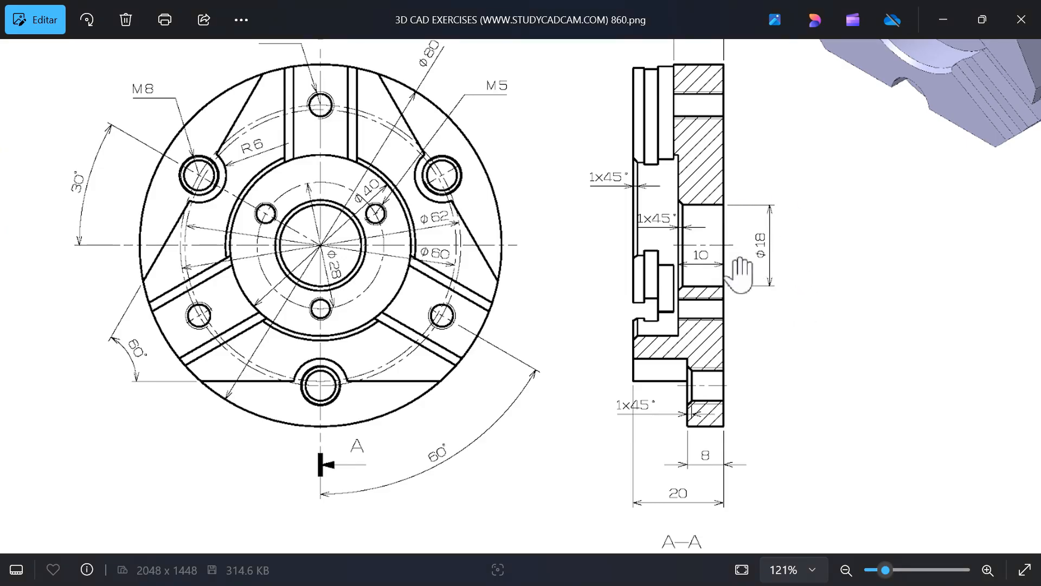
key("alt+Tab")
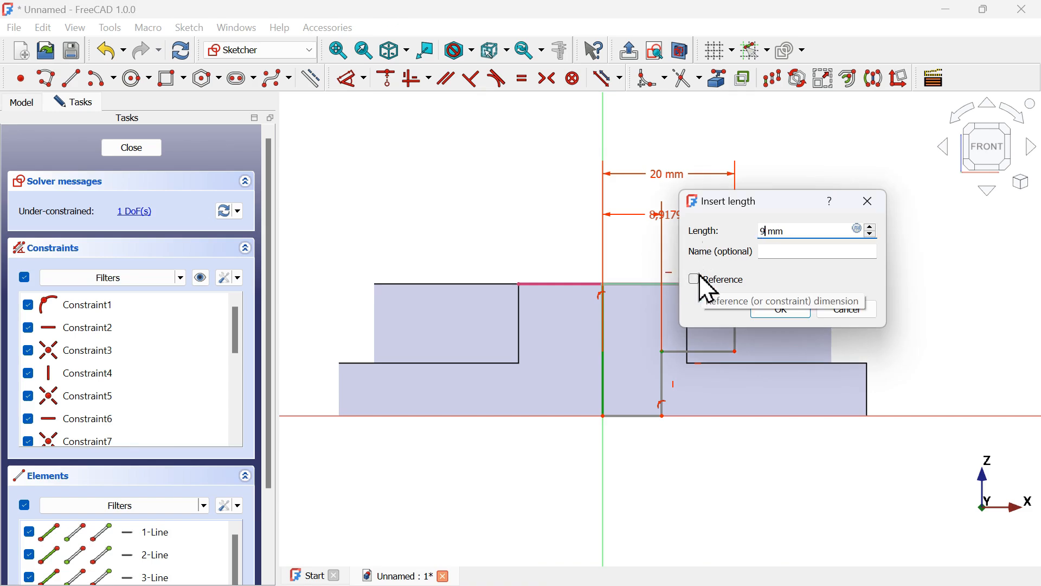
key("Return")
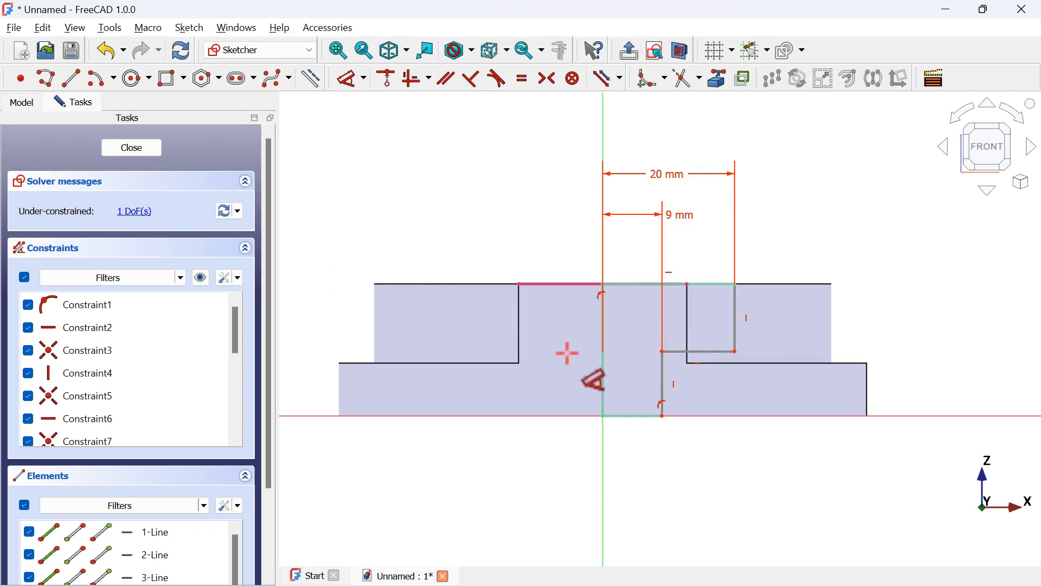
Dimension the height of the horizontal step above the base line as 10 mm
key("alt+Tab")
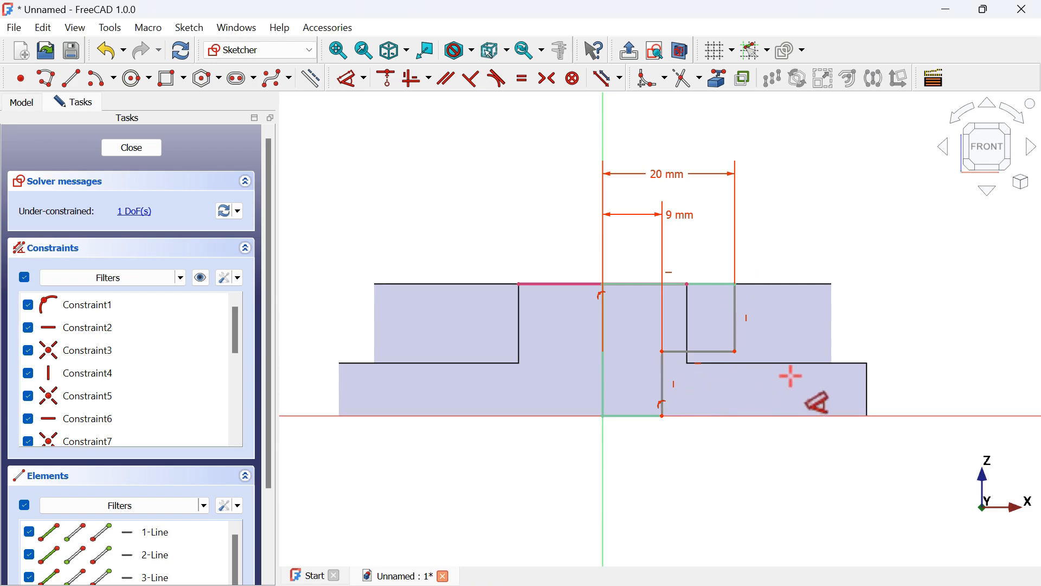
left_click(663, 372)
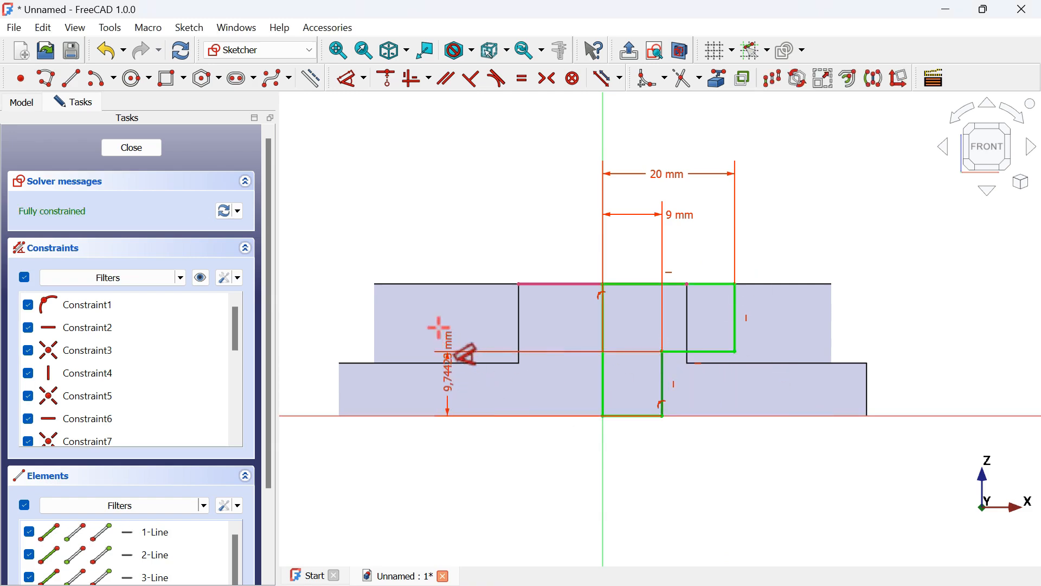
left_click(441, 205)
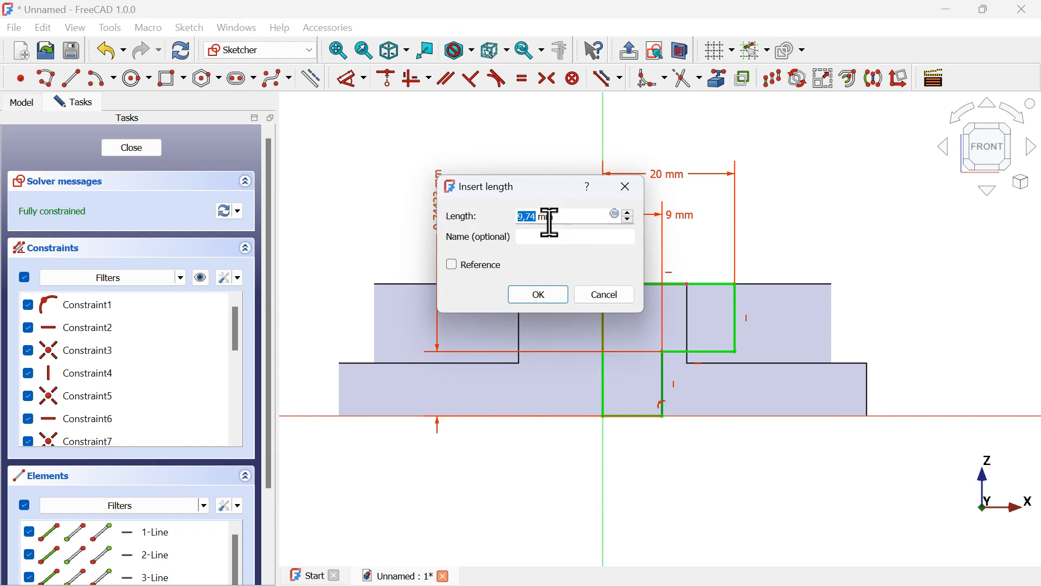
key("Return")
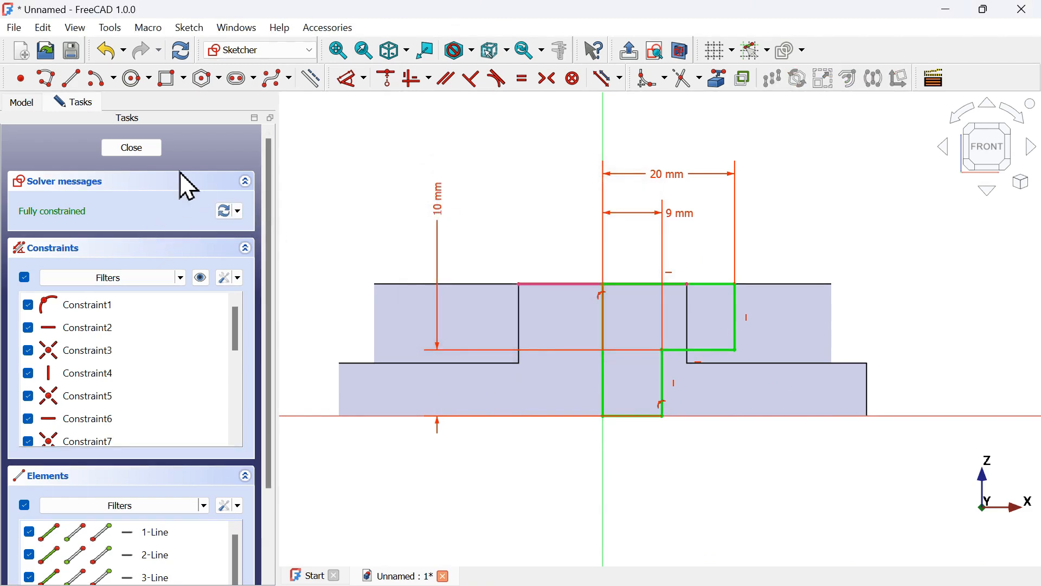
Close the sketch and groove the profile 360° around the vertical sketch axis
left_click(641, 54)
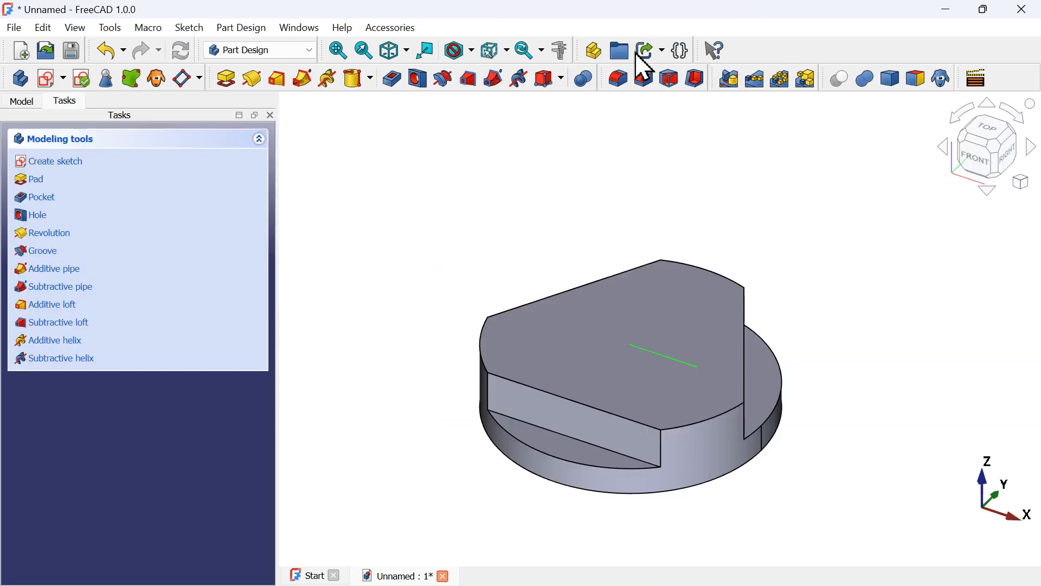
left_click(445, 82)
scroll(670, 150, "down", 5)
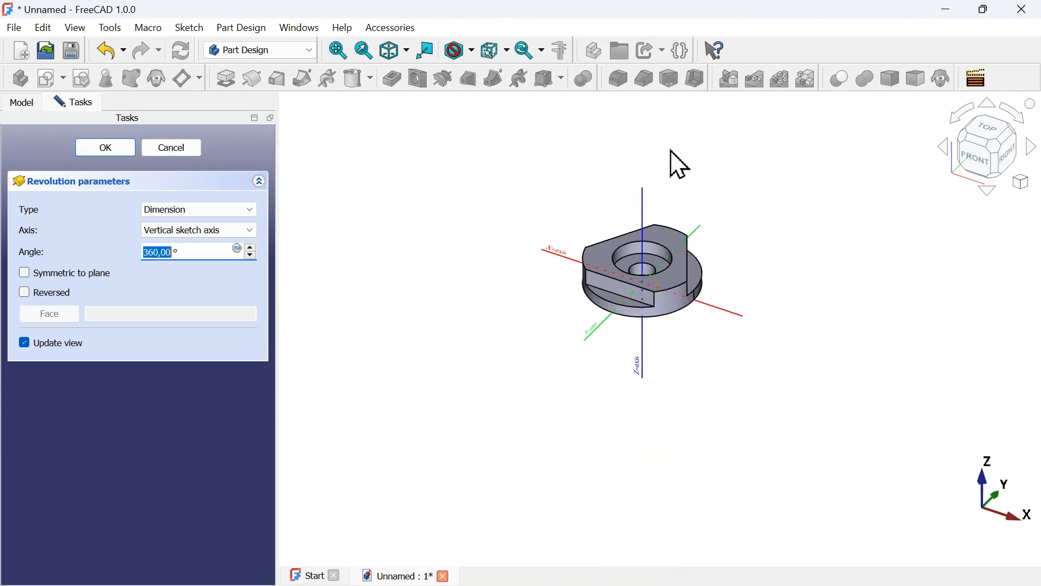
scroll(648, 260, "up", 6)
middle_click_drag(904, 369, 903, 409)
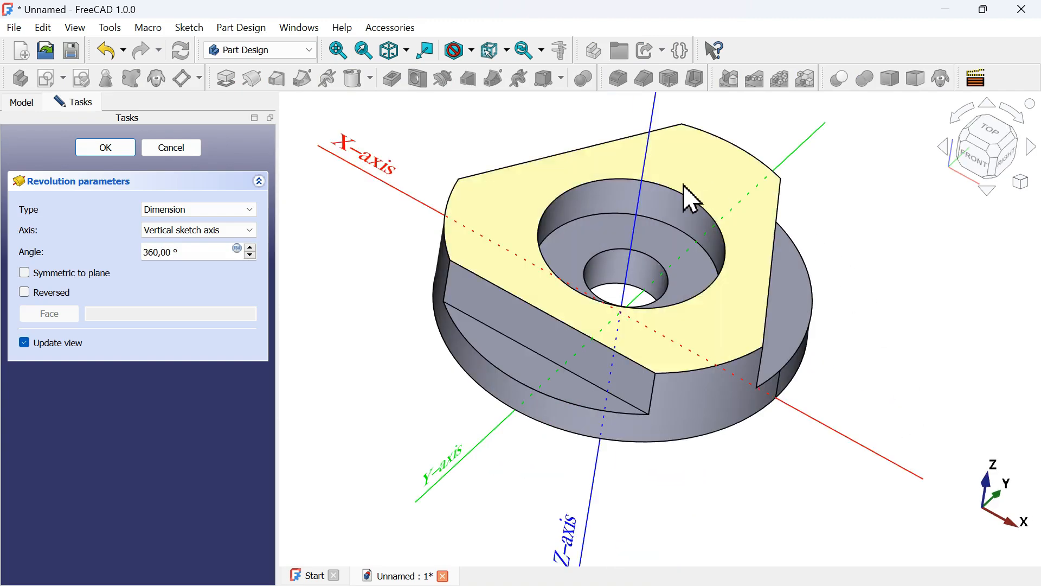
middle_click_drag(841, 260, 372, 177)
left_click(108, 151)
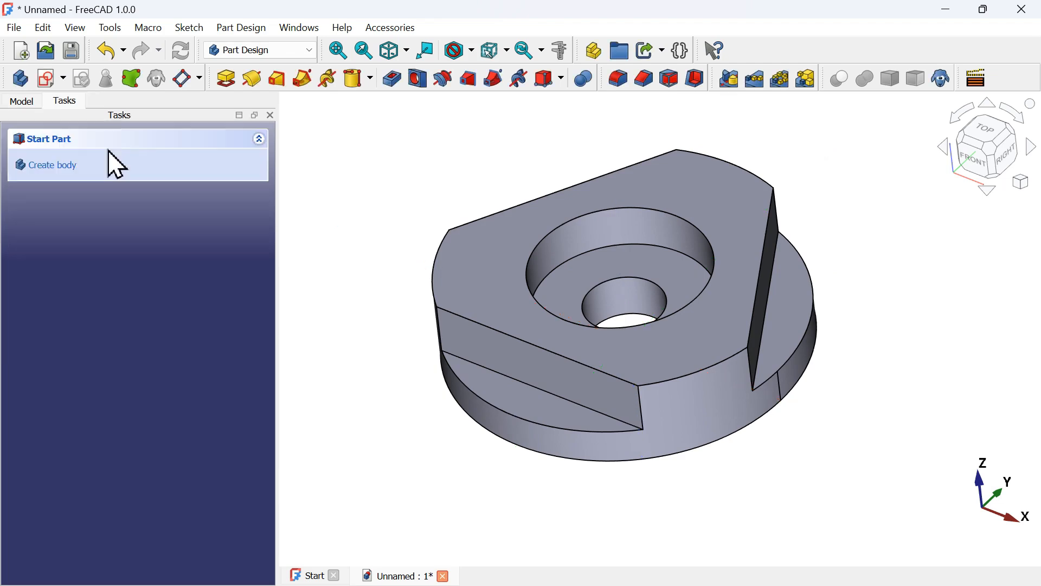
Chamfer the top circular edges of the counterbore and the through-hole by 1 mm, checking the drawing's 1x45° callouts
key("Home")
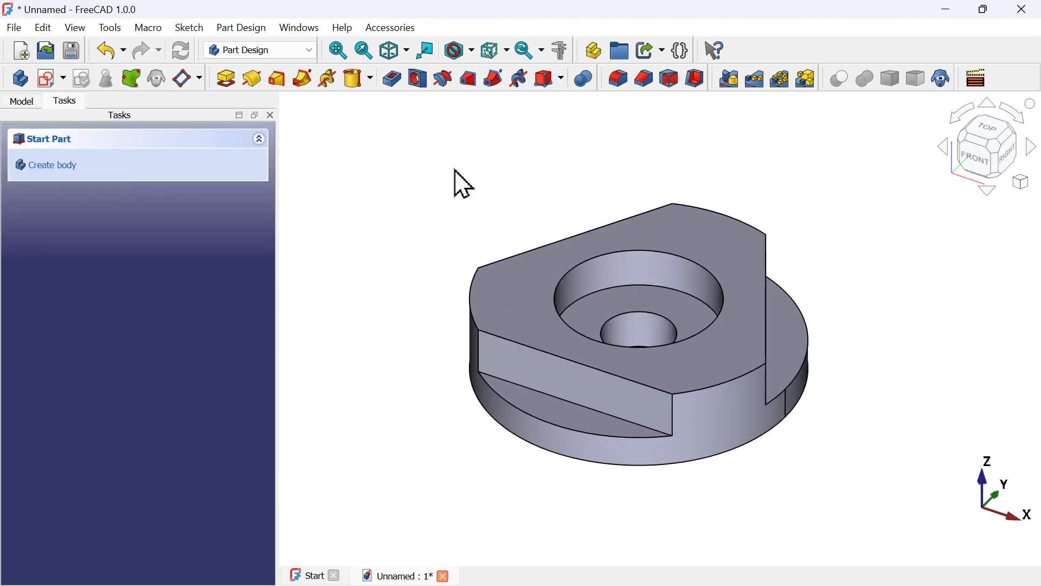
key("alt+Tab")
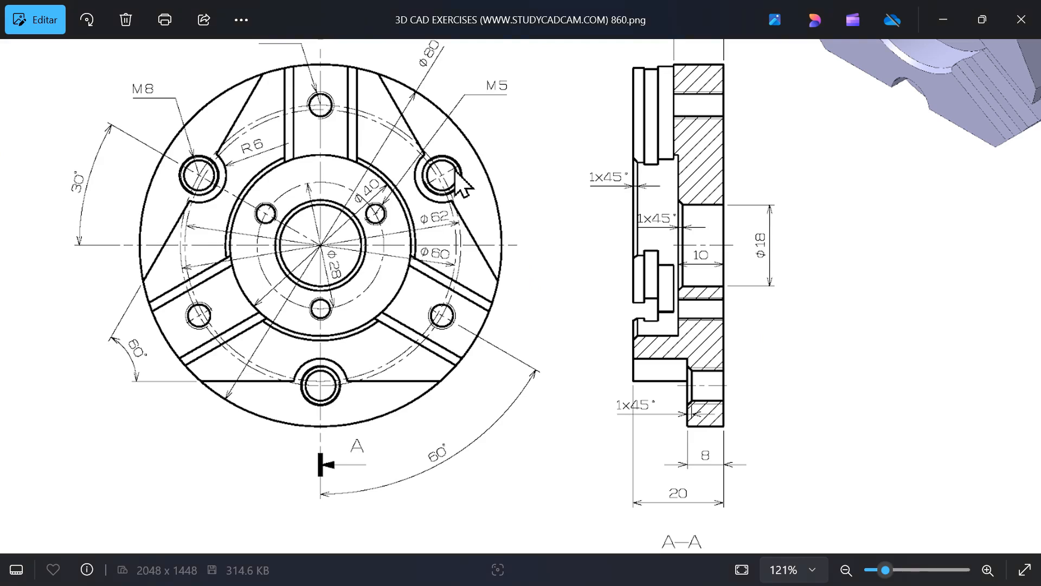
mouse_move(690, 283)
left_mouse_down()
mouse_move(551, 370)
mouse_move(470, 481)
left_mouse_up()
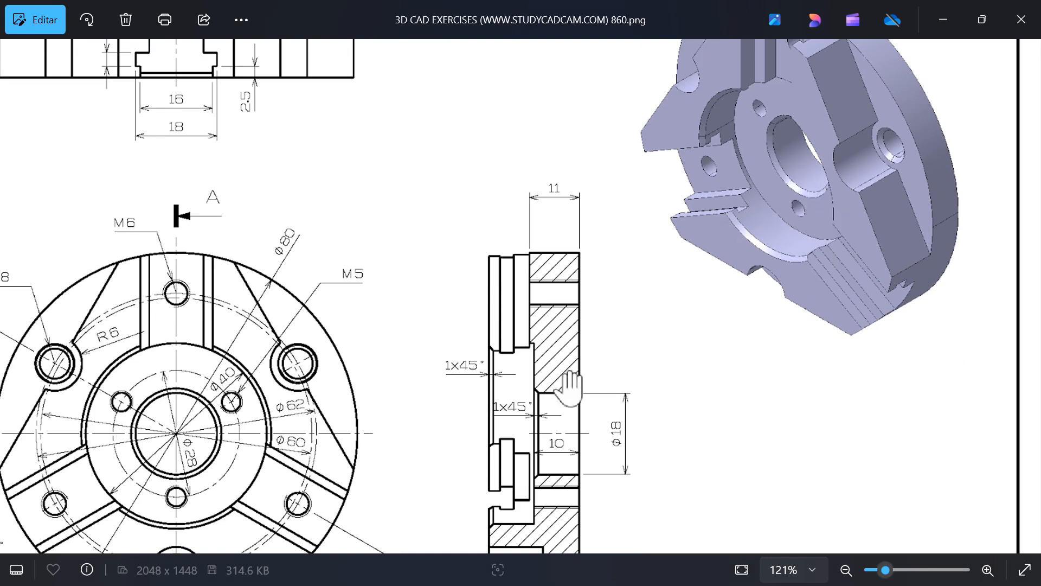
left_click_drag(572, 382, 661, 267)
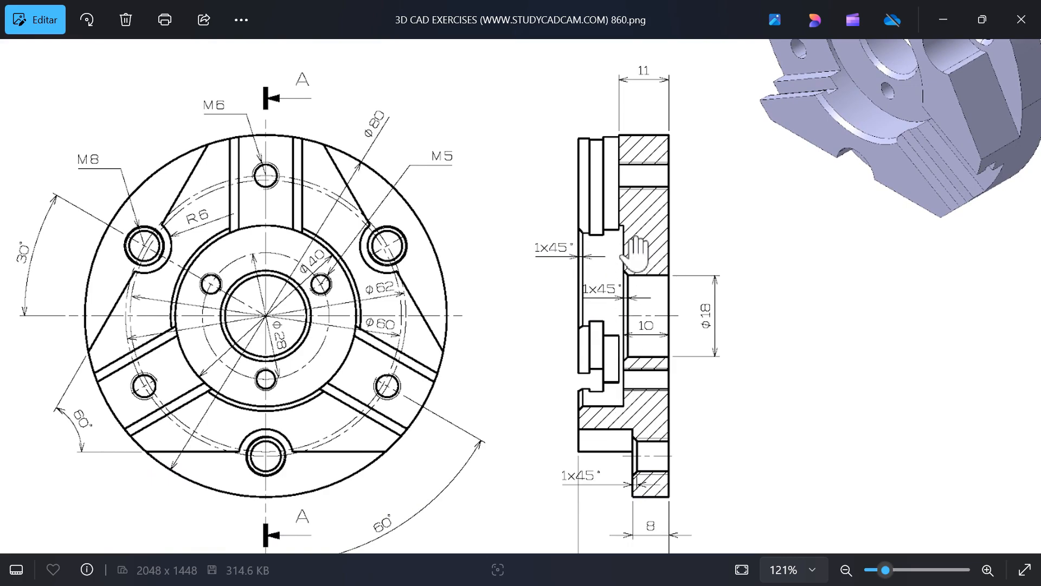
key("alt+Tab")
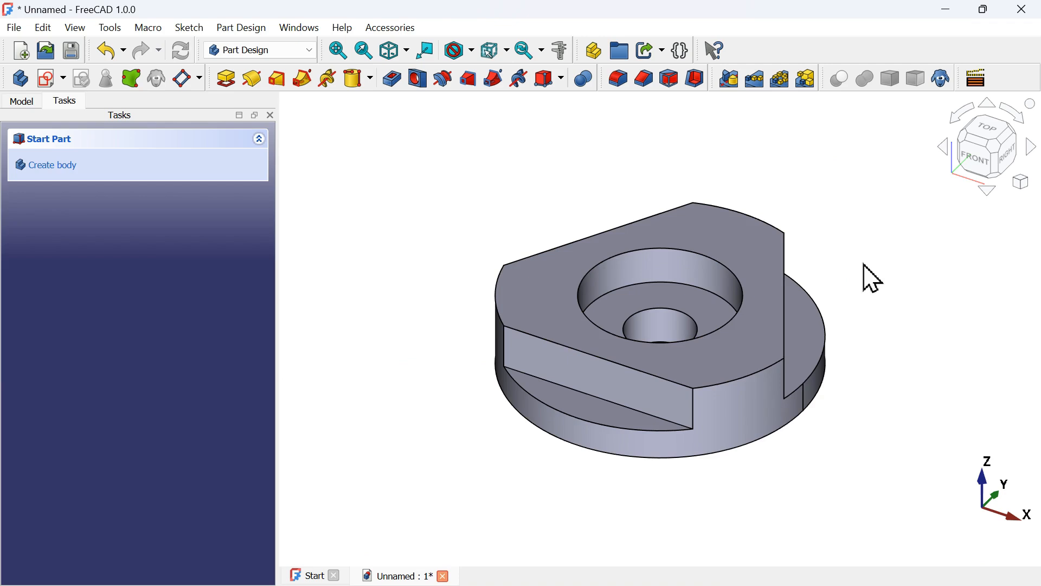
left_click(690, 253)
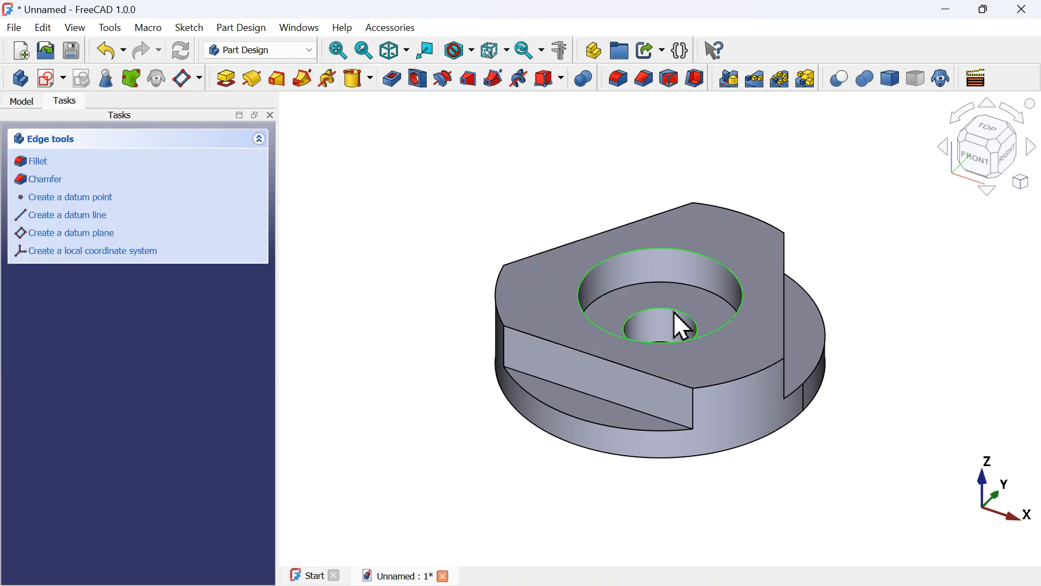
left_click(646, 85)
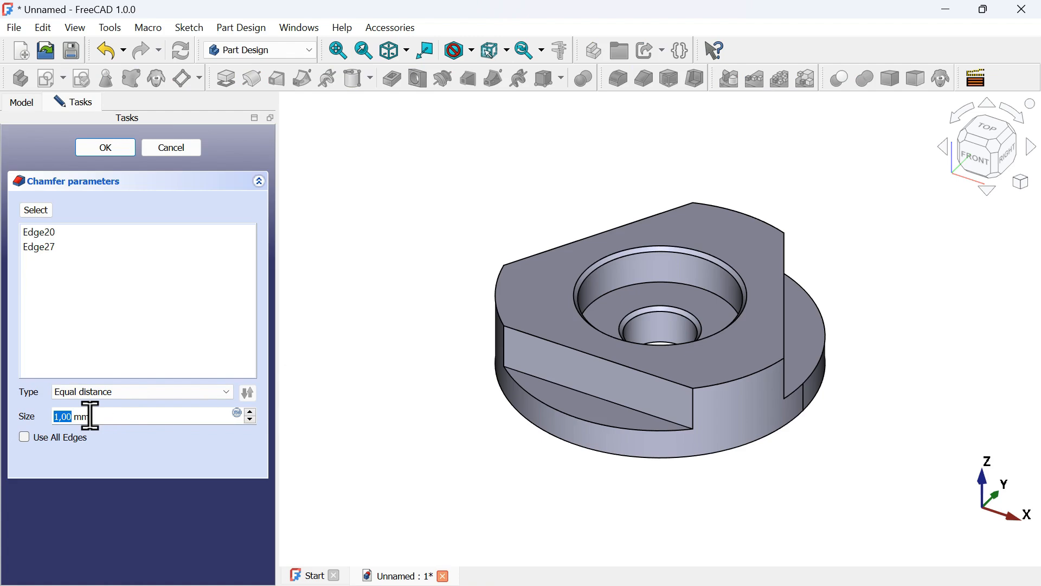
left_click(115, 151)
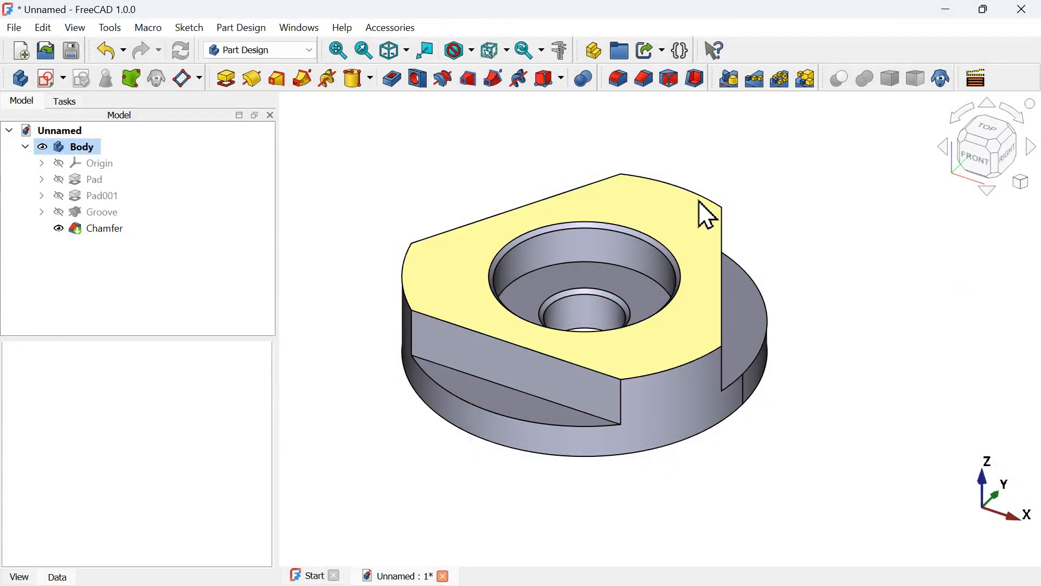
Start another sketch on the XZ plane of the body and switch on section view
key("alt+Tab")
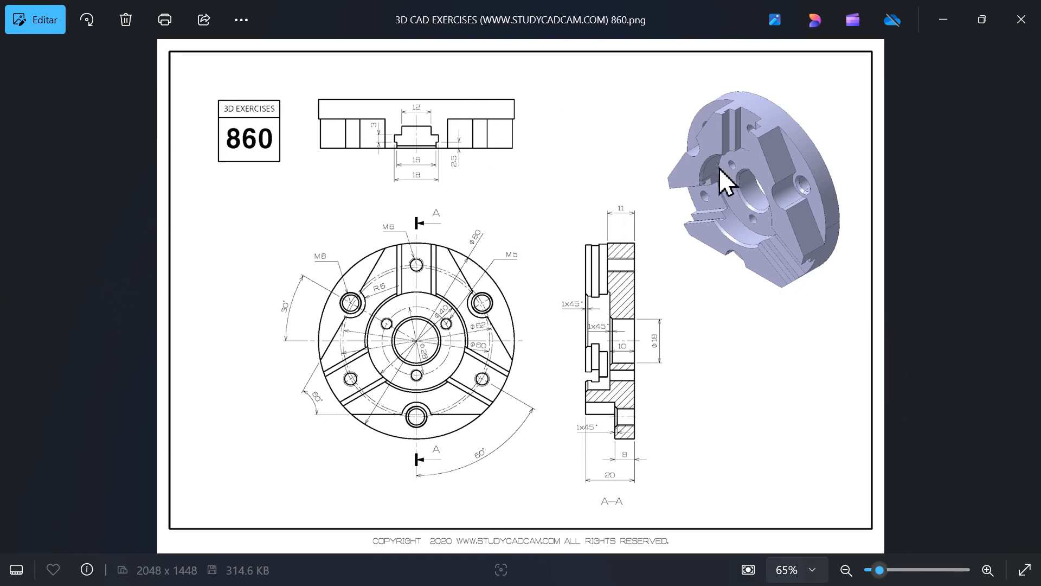
key("alt+Tab")
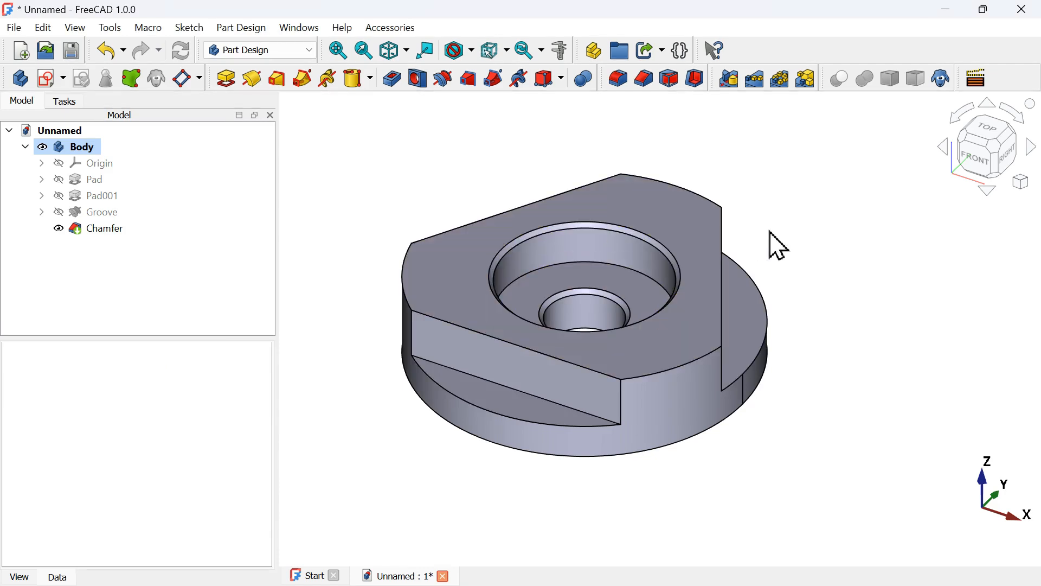
left_click(53, 82)
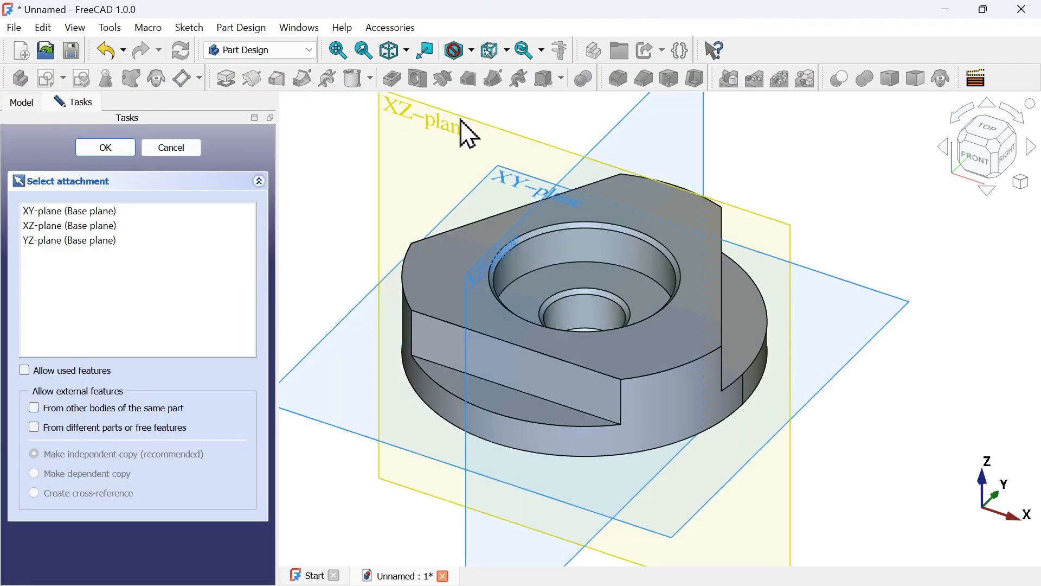
left_click(467, 133)
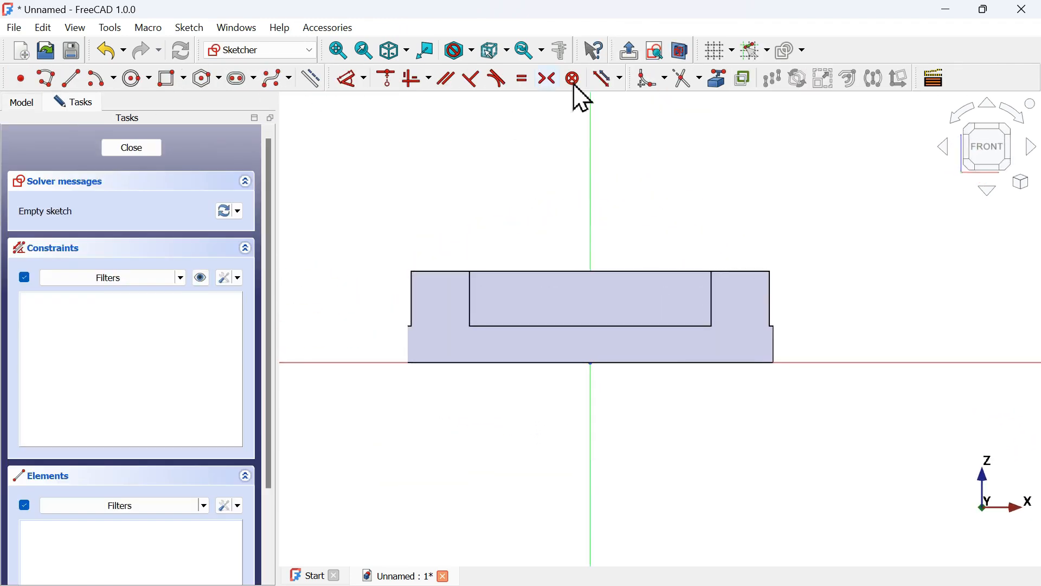
left_click(680, 53)
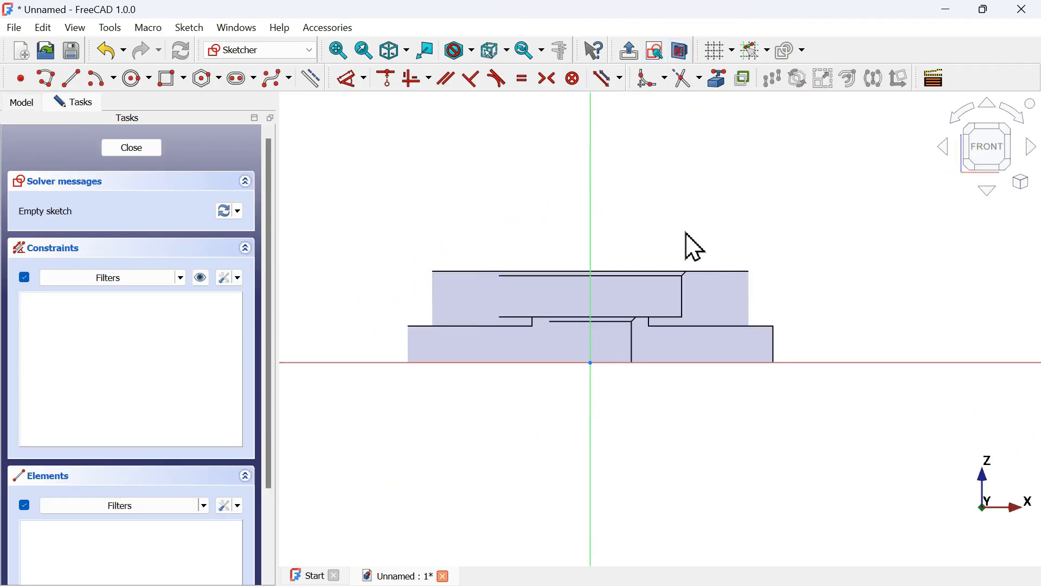
Examine the slot detail in the reference drawing's top view and orient the sectioned model to the rear view
key("alt+Tab")
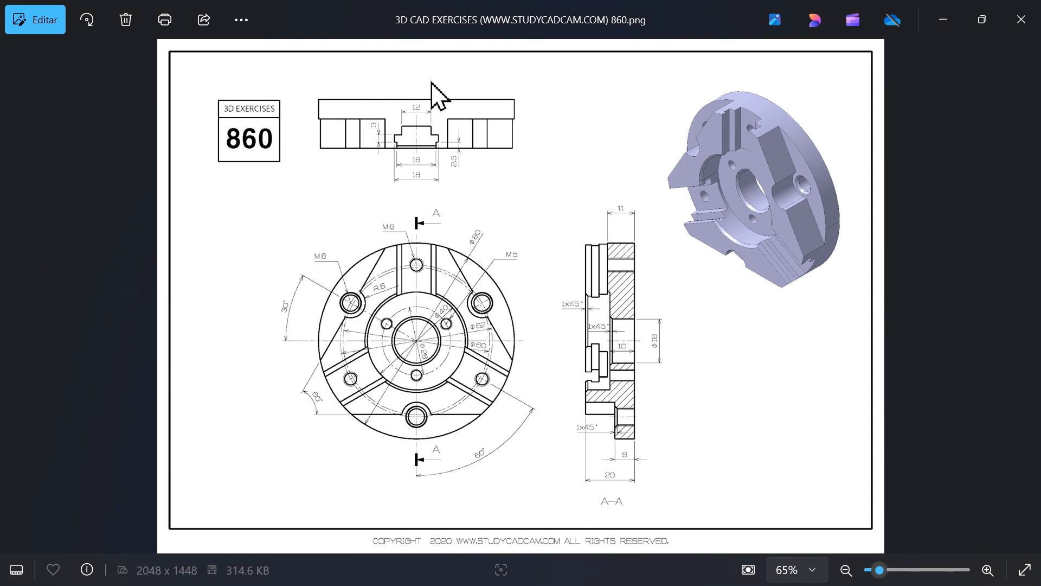
scroll(432, 83, "up", 4)
left_click_drag(398, 205, 426, 299)
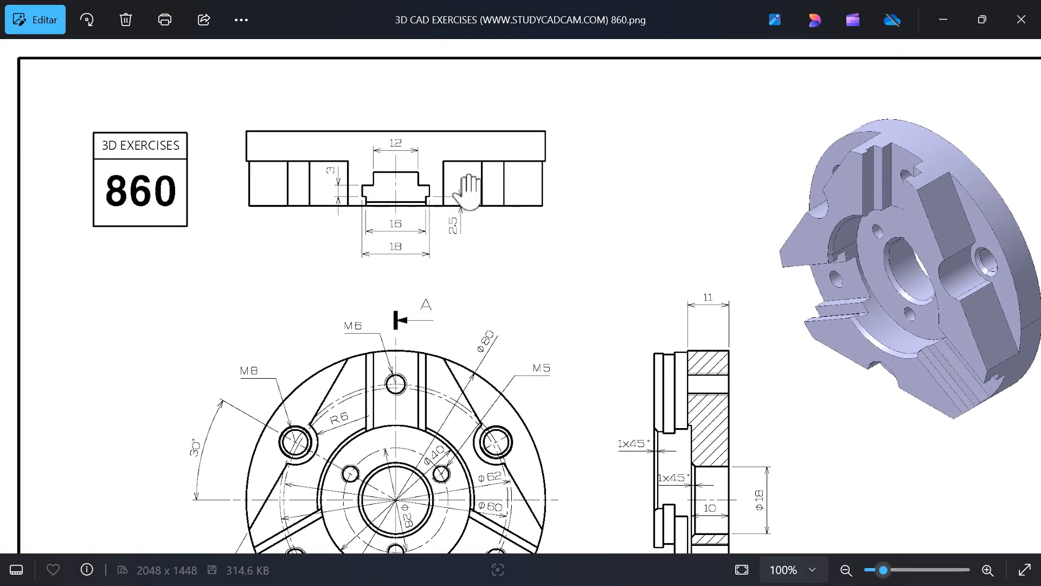
key("alt+Tab")
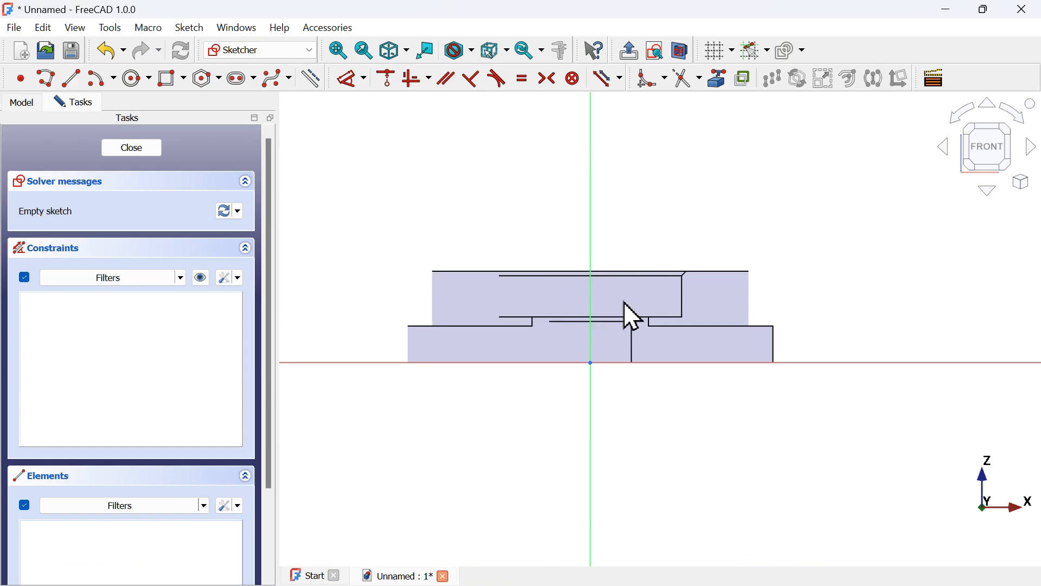
left_click(681, 53)
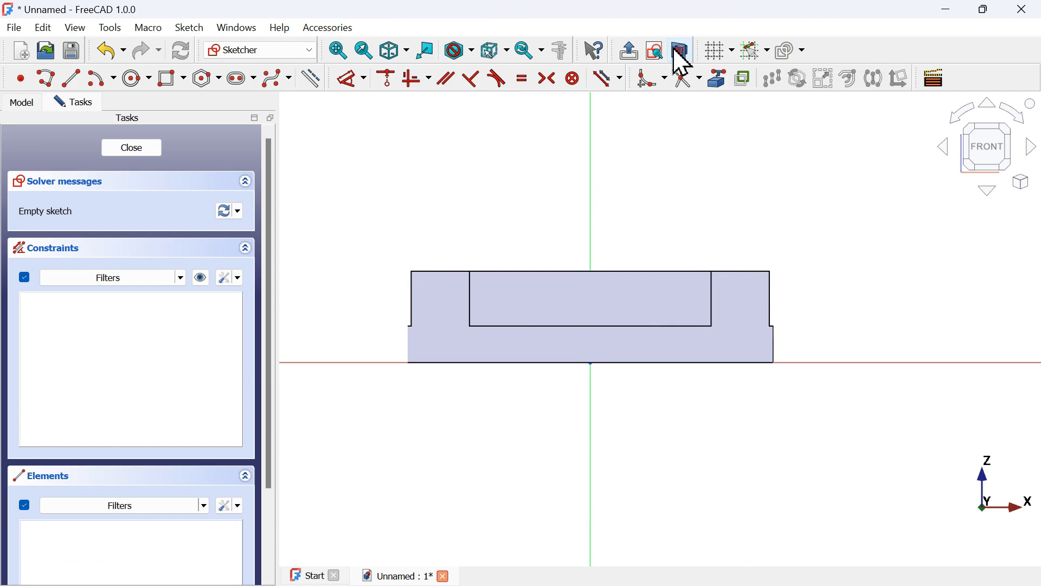
key("0")
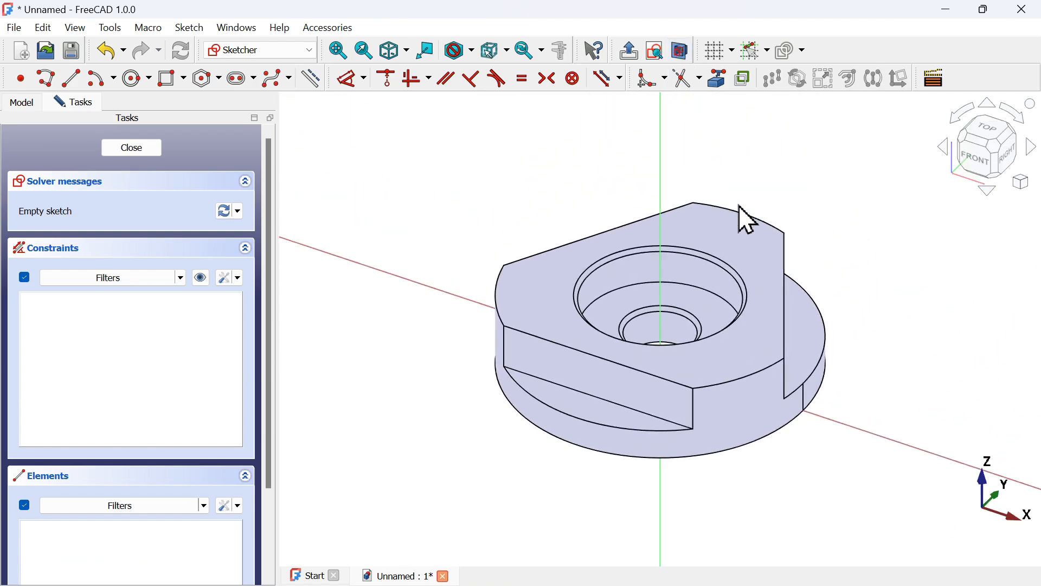
left_click(984, 158)
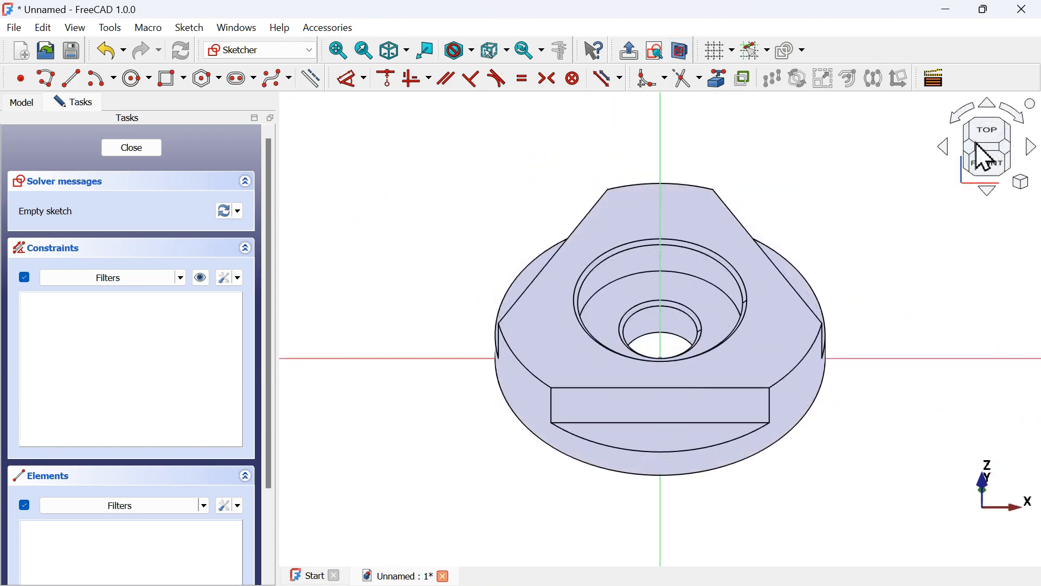
left_click(999, 142)
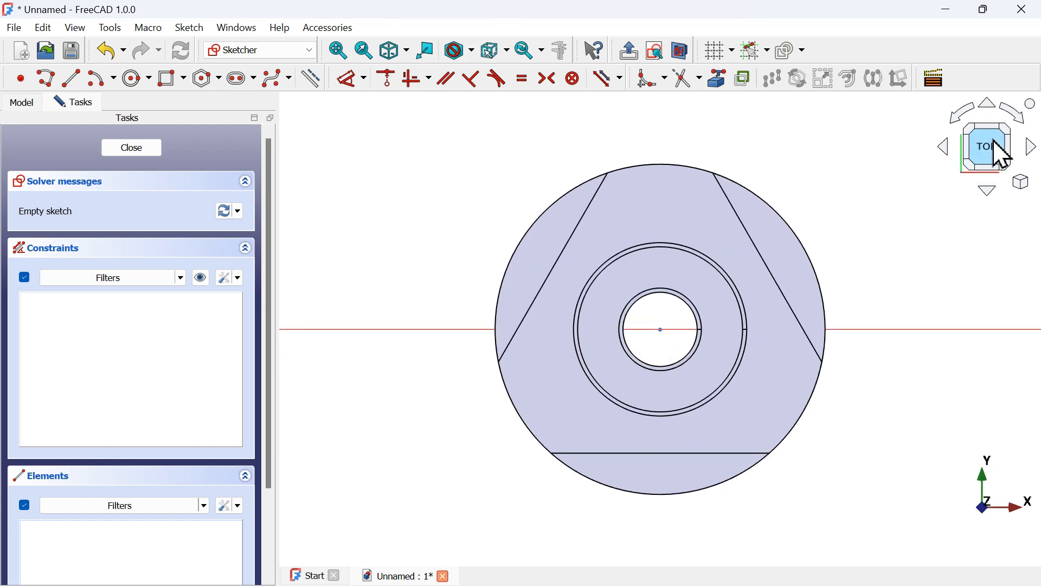
left_click(1000, 142)
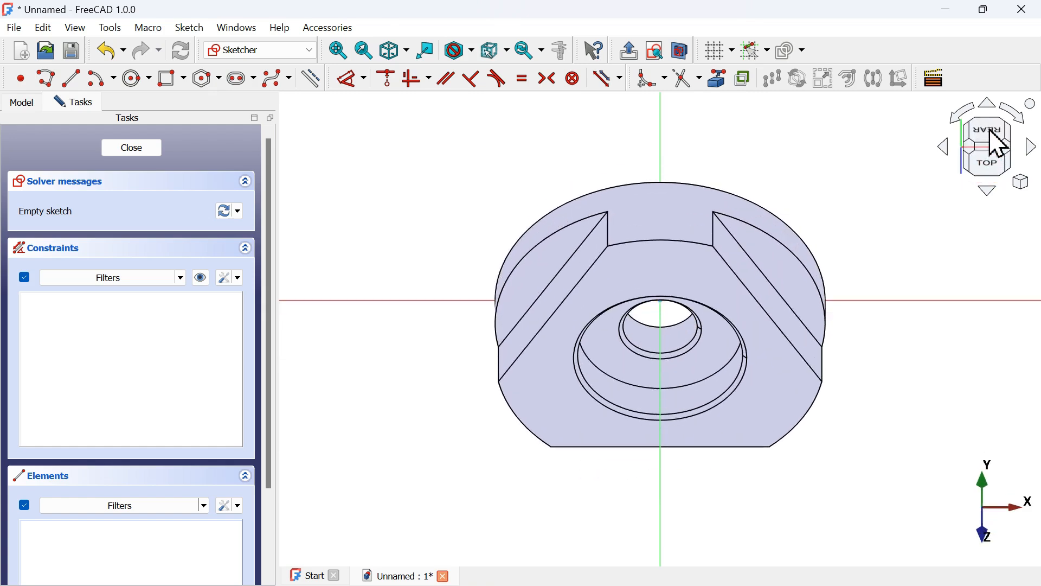
left_click(999, 142)
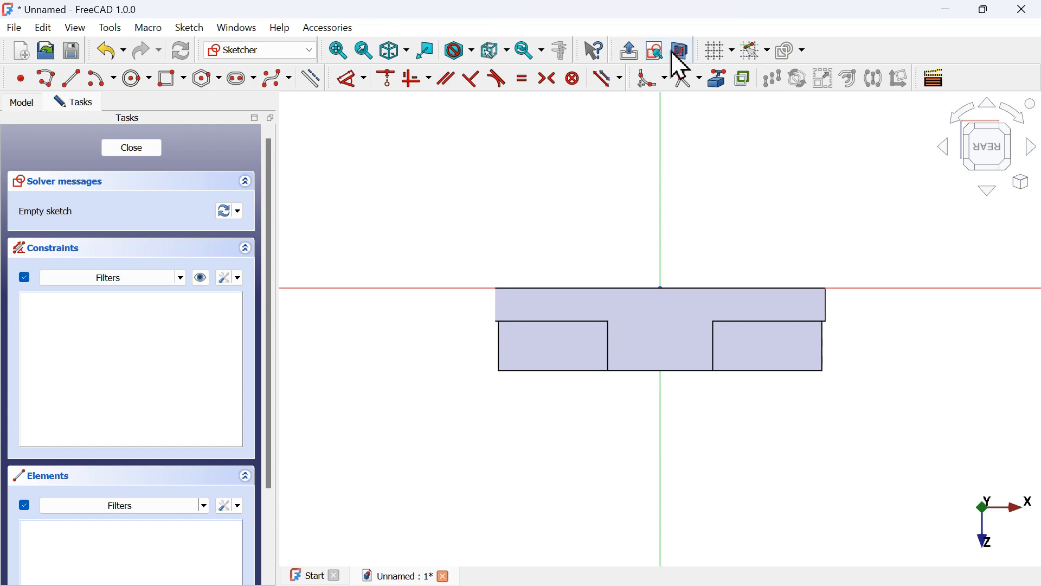
left_click(687, 56)
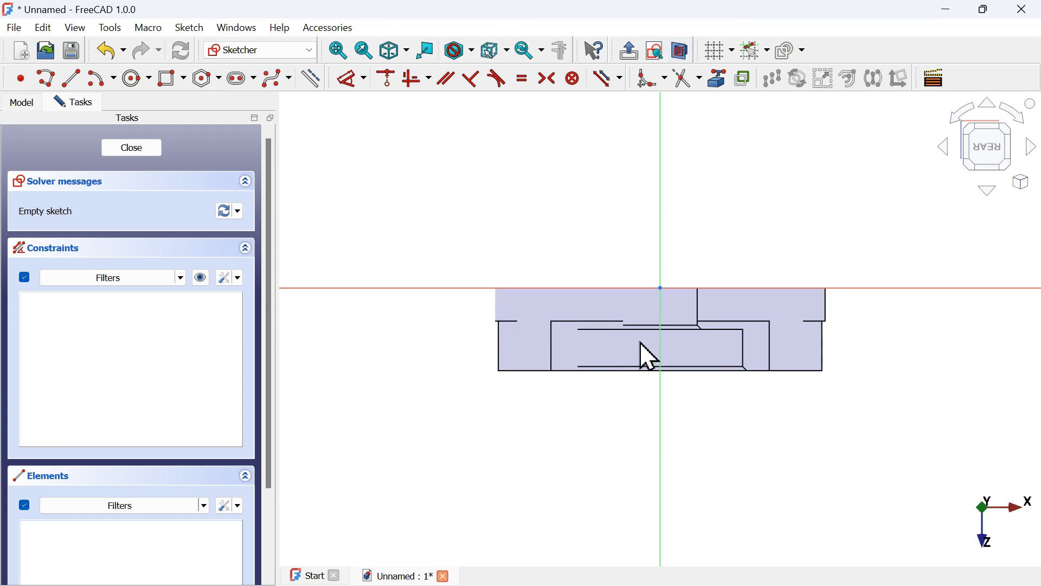
scroll(719, 379, "up", 3)
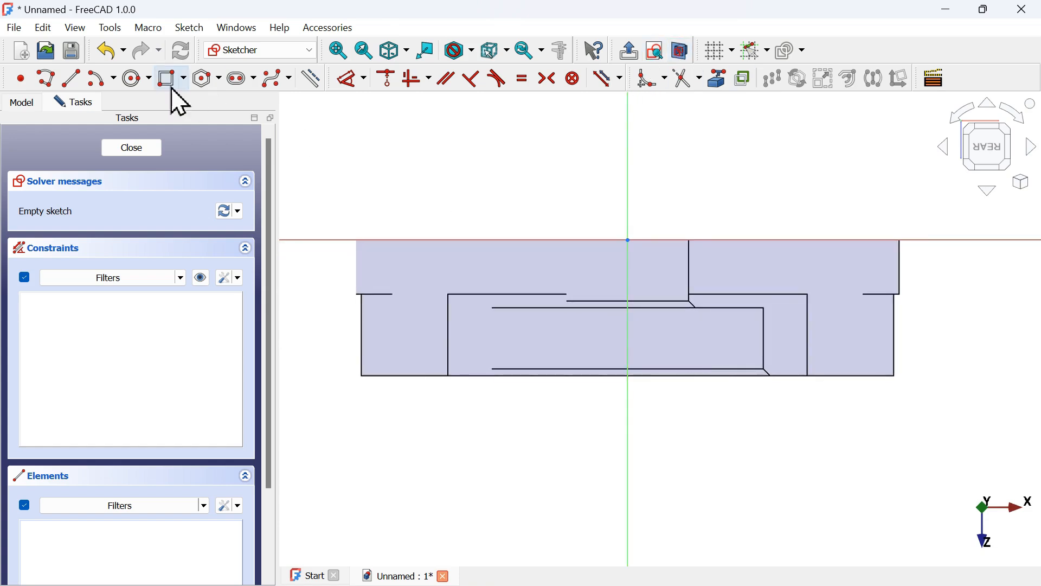
Draw a stepped open polyline of seven segments from the vertical axis, outlining the slot's cross-section profile
left_click(55, 85)
key("alt+Tab")
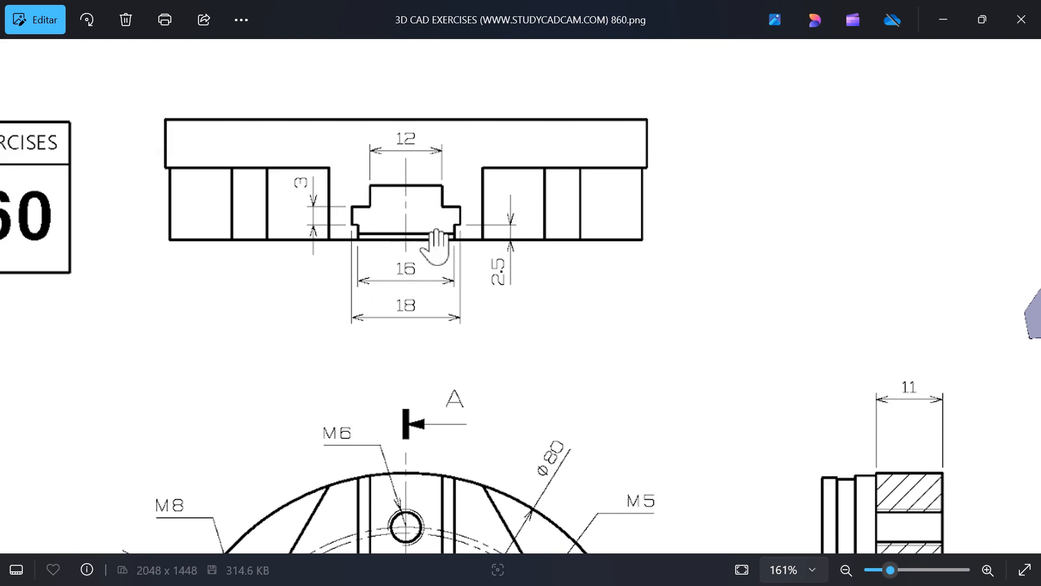
key("alt+Tab")
left_click(537, 240)
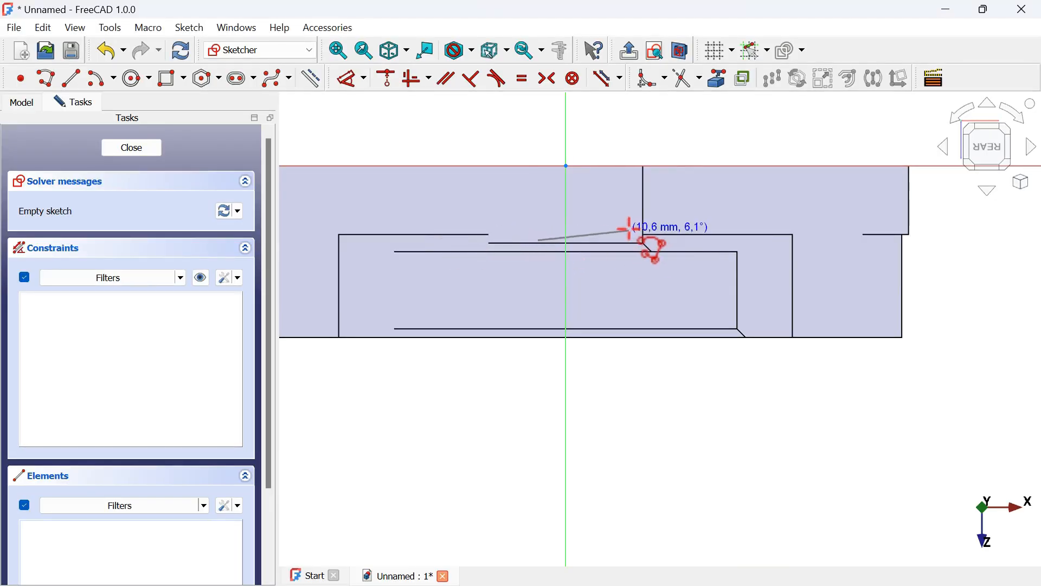
left_click(697, 239)
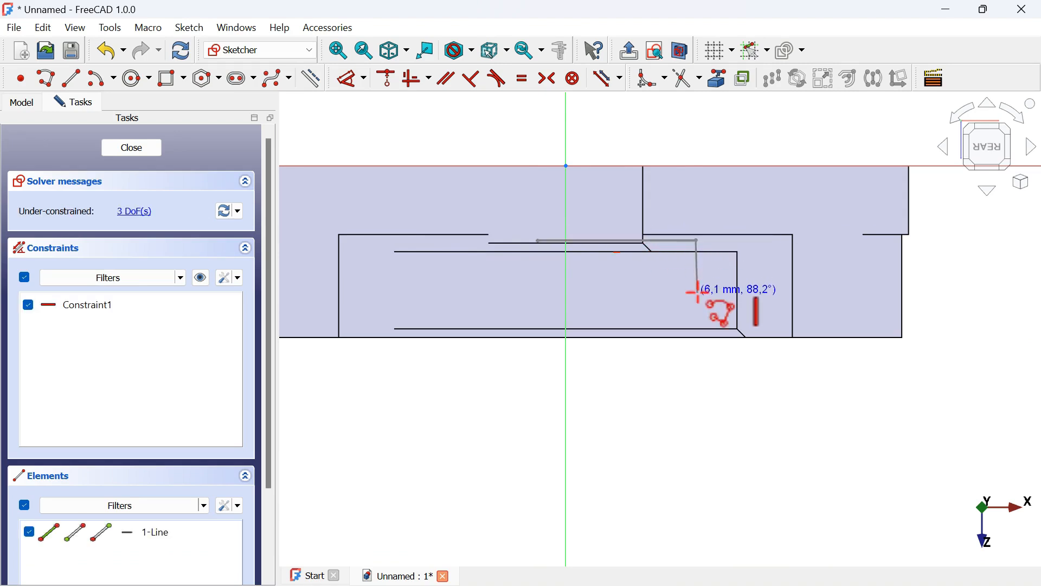
left_click(697, 293)
left_click(848, 293)
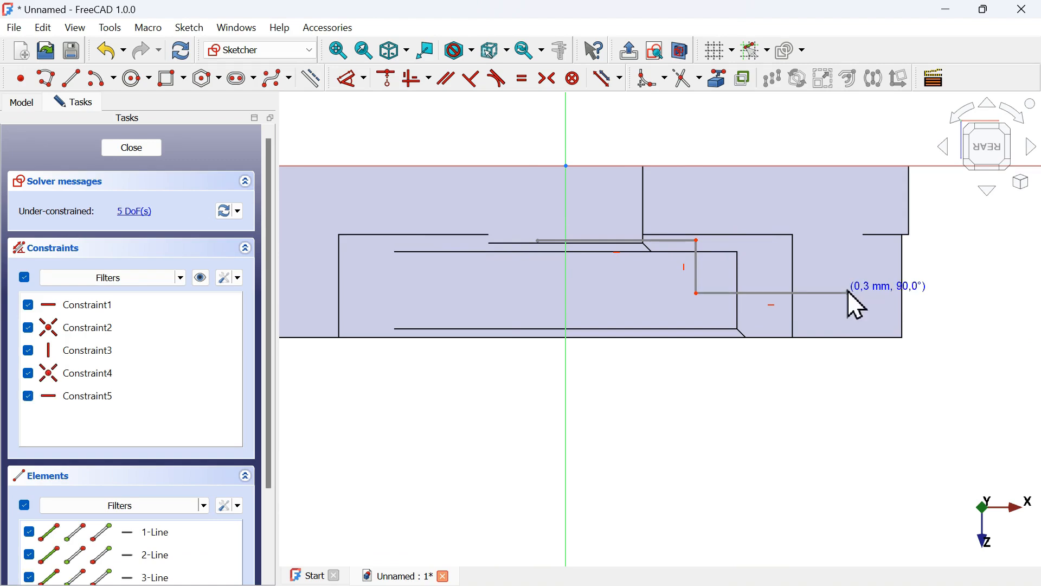
left_click(847, 349)
key("alt+Tab")
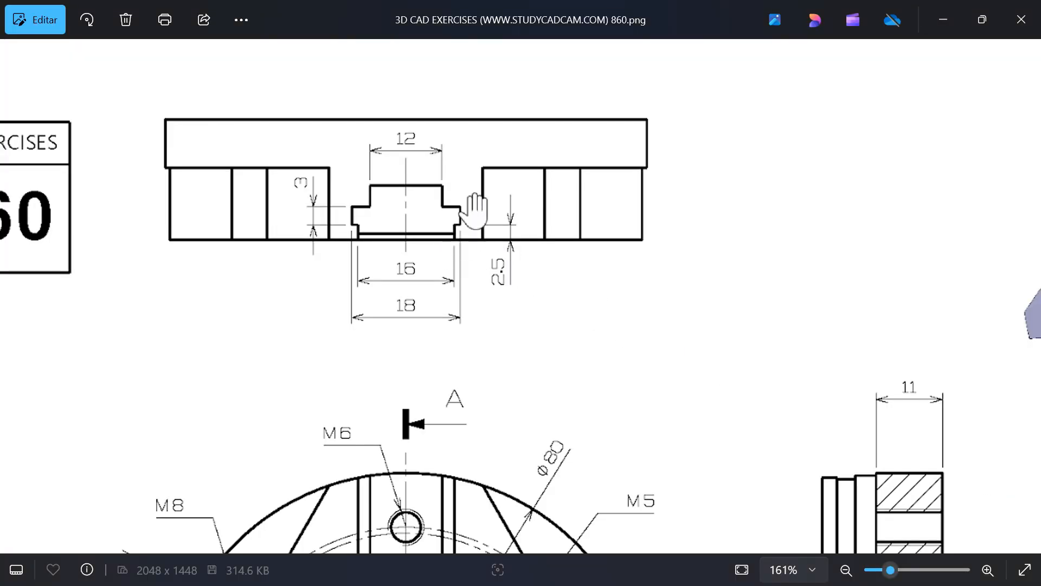
key("alt+Tab")
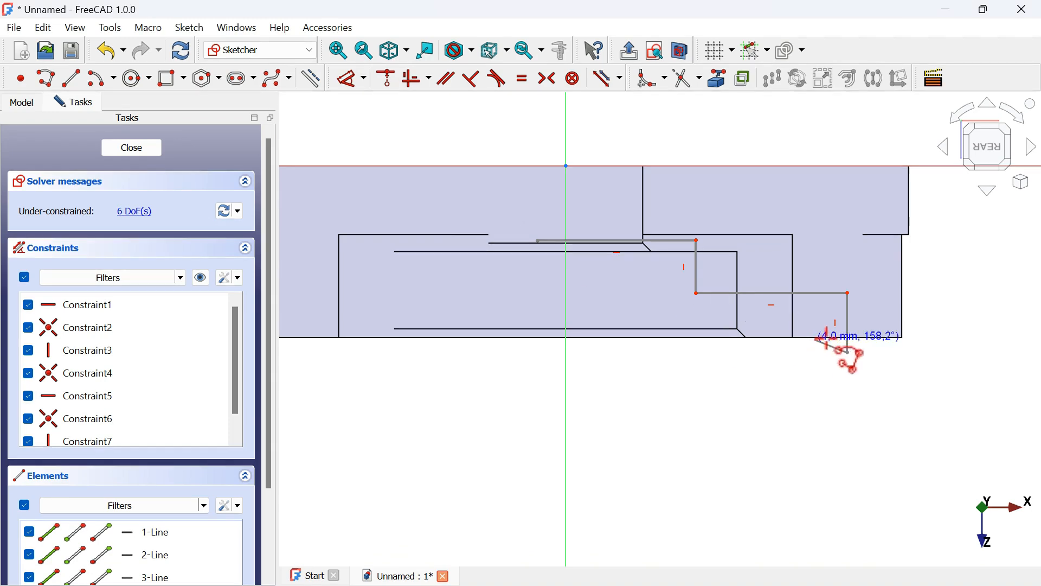
left_click(758, 352)
left_click(758, 419)
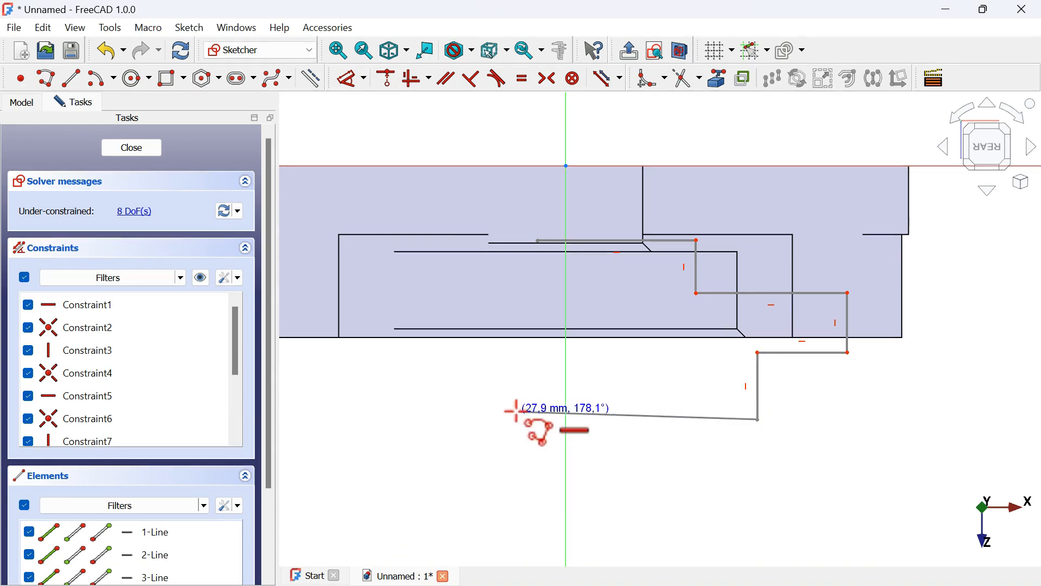
left_click(530, 419)
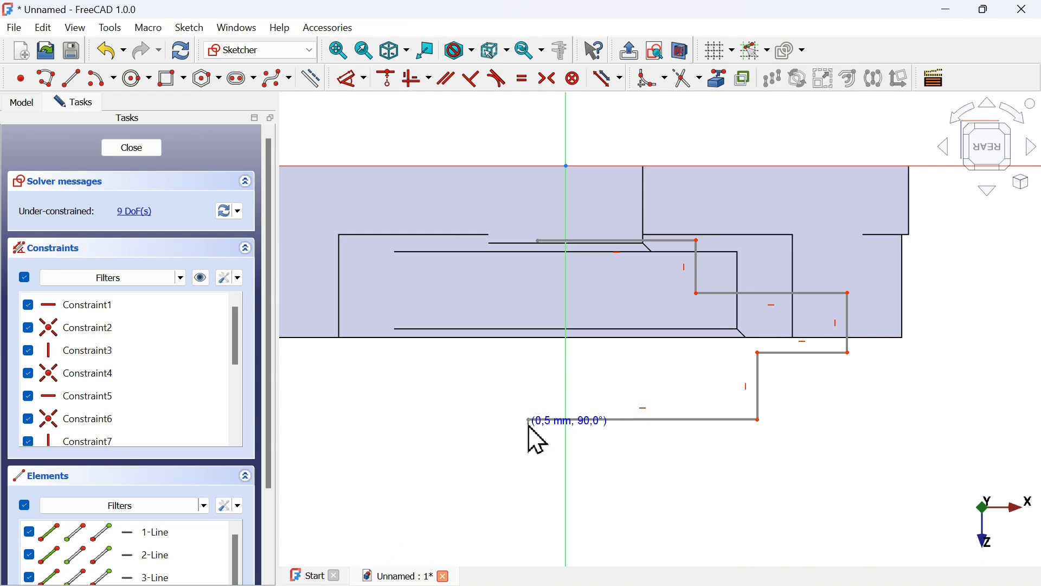
scroll(642, 365, "up", 2)
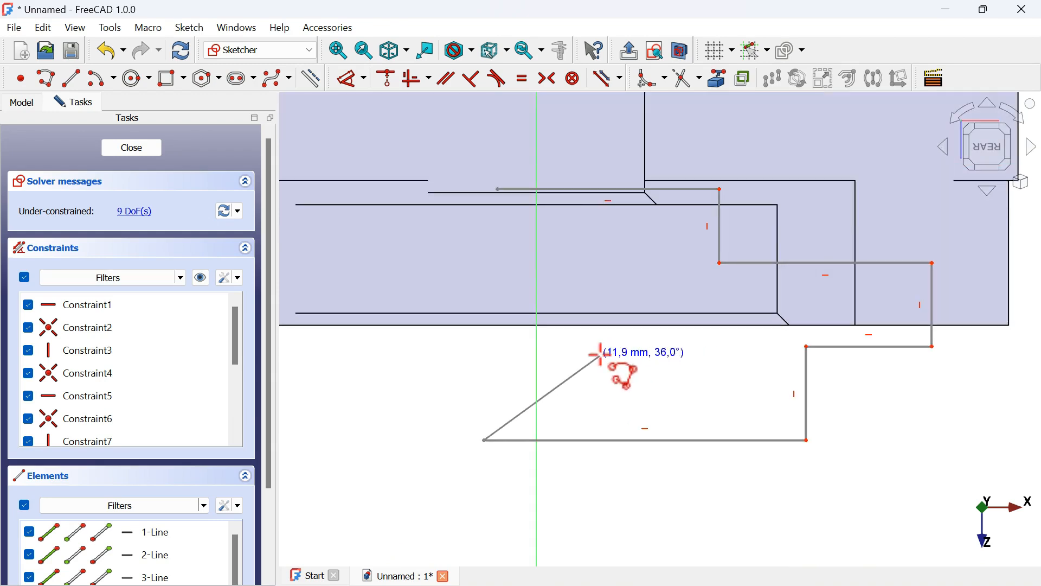
scroll(472, 349, "down", 2)
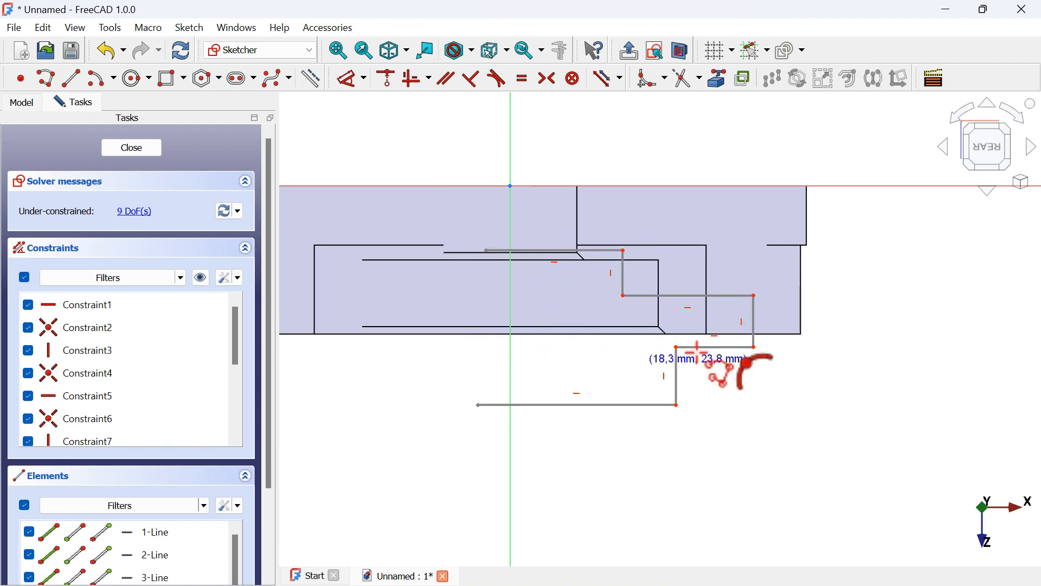
Dimension the first vertical step's horizontal distance from the vertical axis as 6 mm
left_click(345, 78)
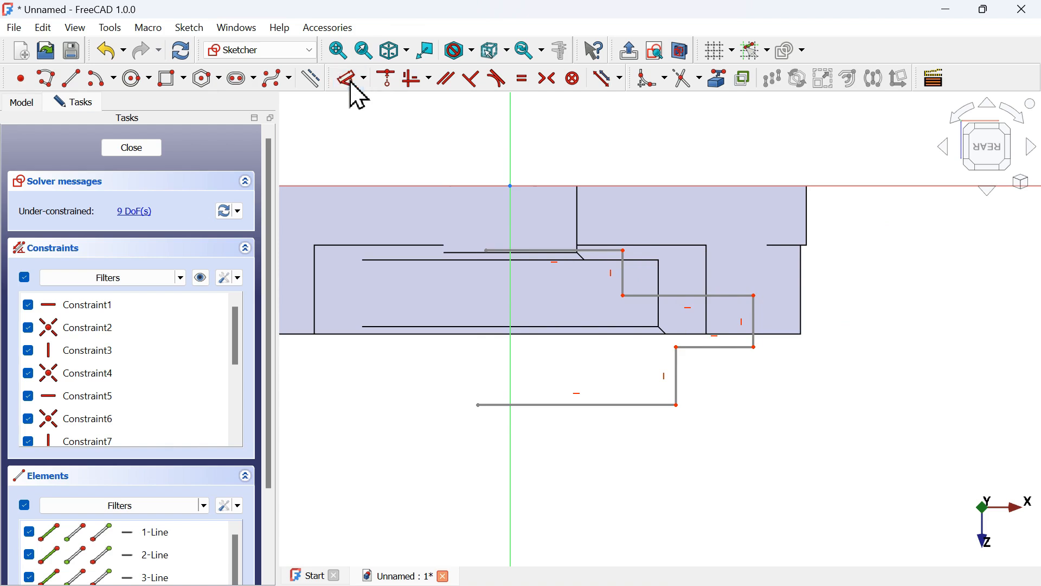
scroll(669, 221, "up", 2)
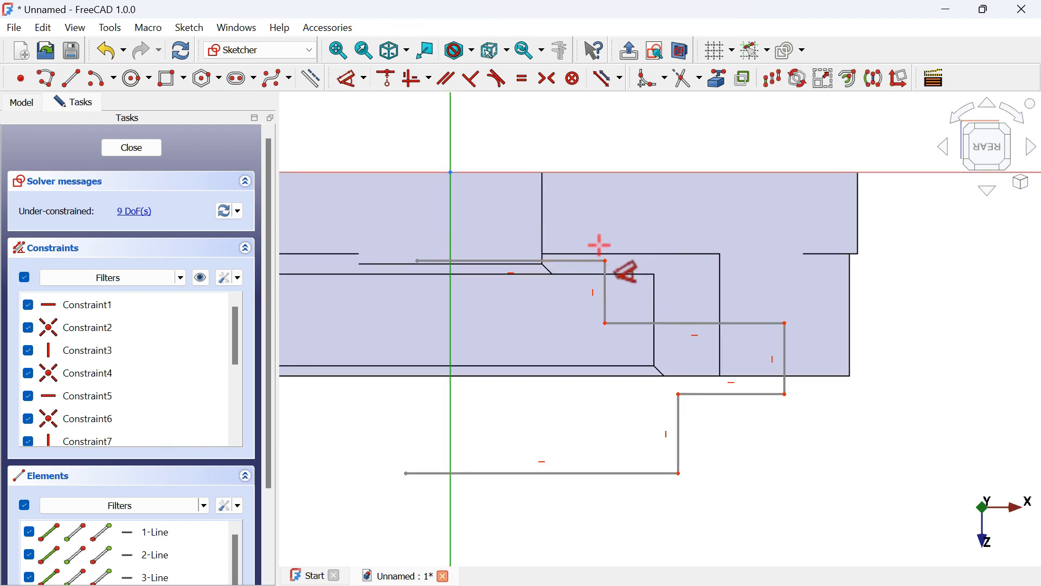
left_click(607, 262)
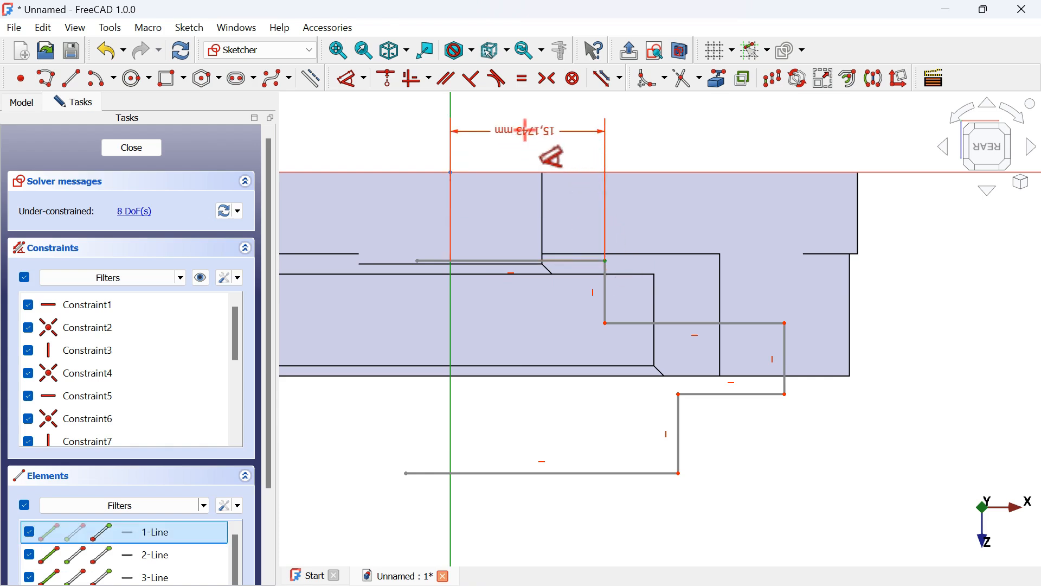
left_click(527, 133)
key("alt+Tab")
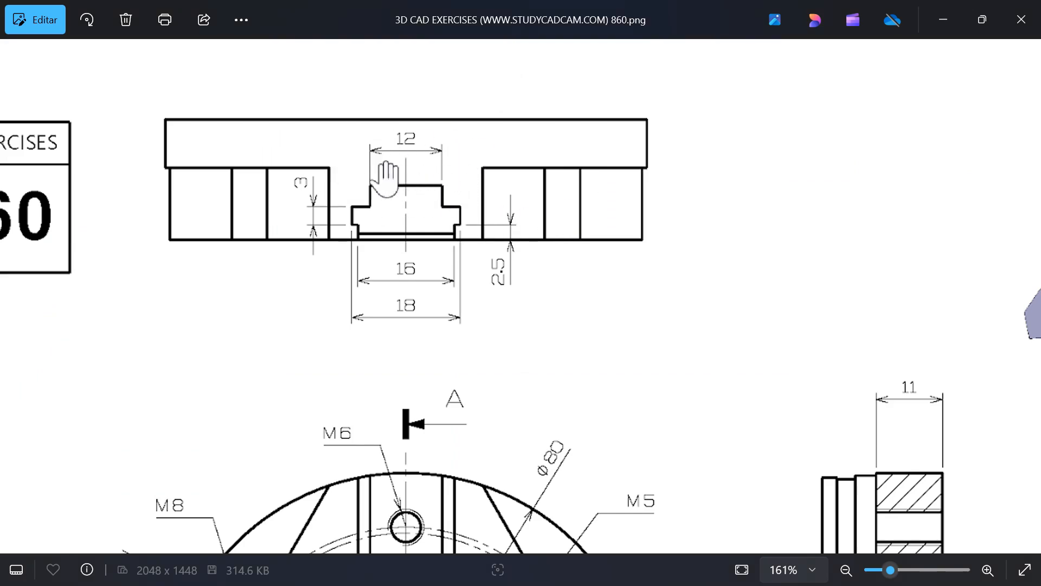
key("alt+Tab")
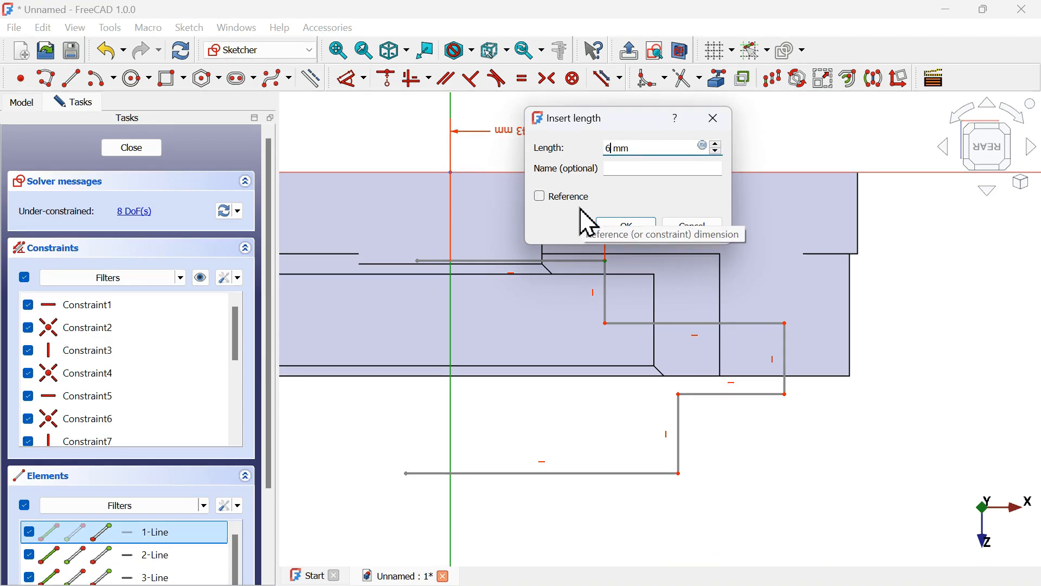
key("Return")
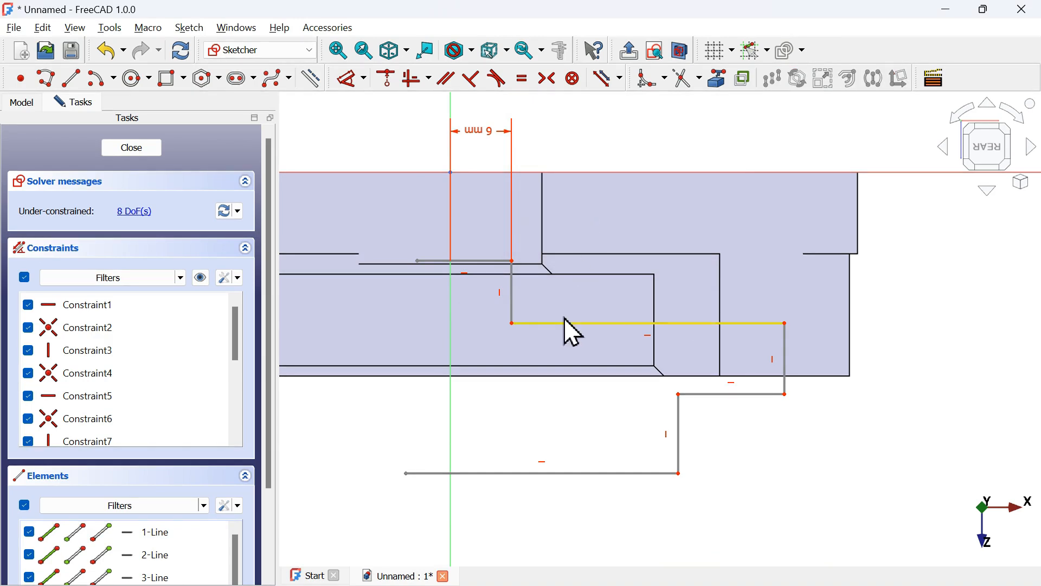
Dimension the horizontal distance between the vertical axis and the second step's corner as 9 mm
key("k")
key("a")
left_click(449, 295)
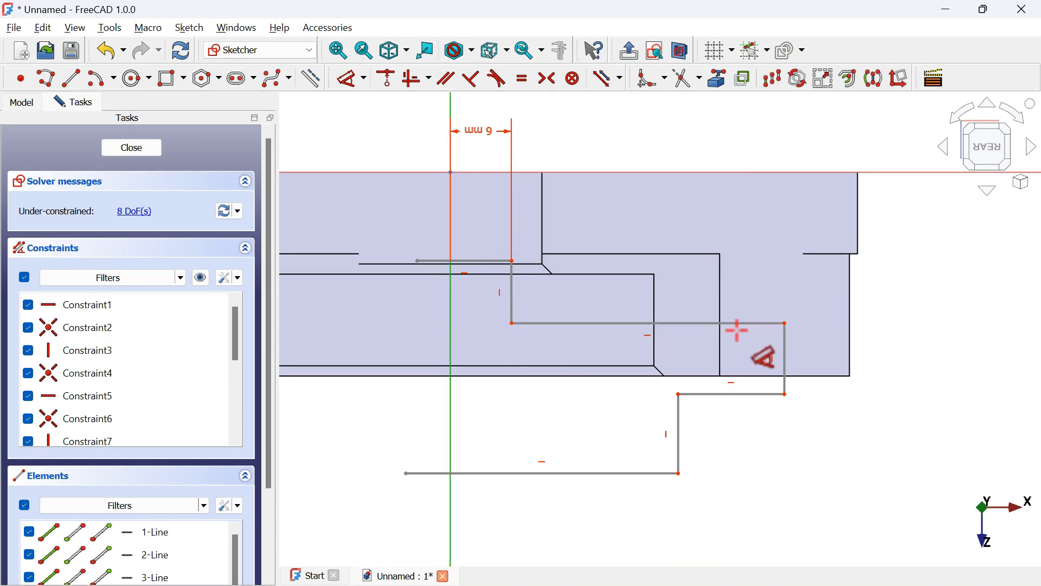
left_click(786, 323)
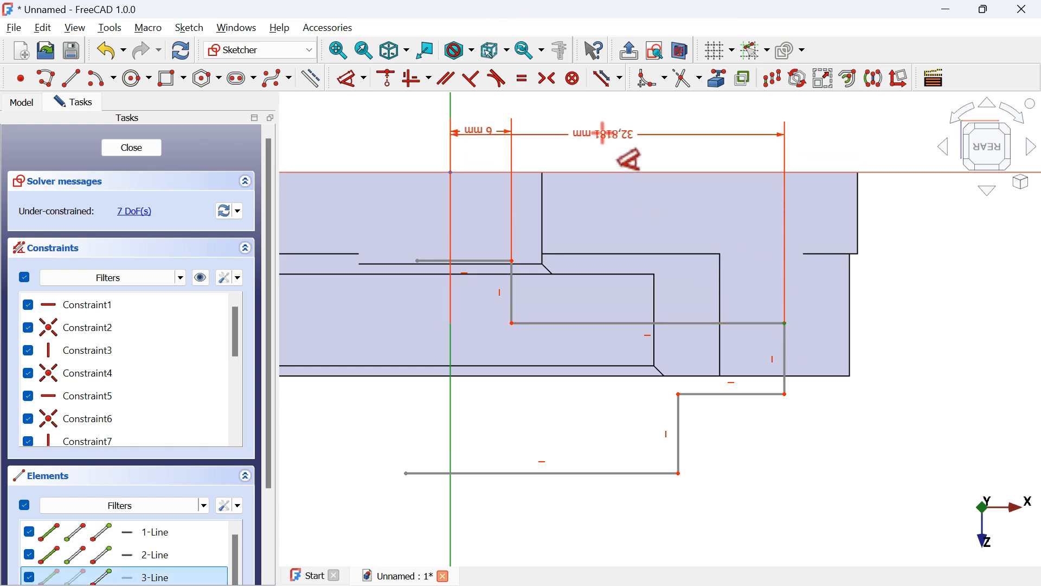
left_click(625, 162)
key("alt+Tab")
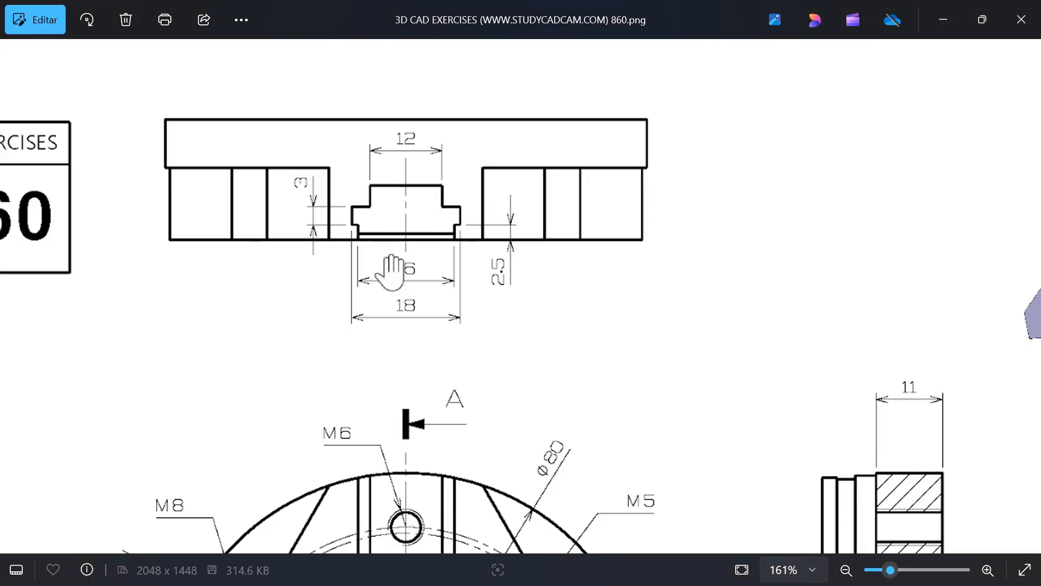
key("alt+Tab")
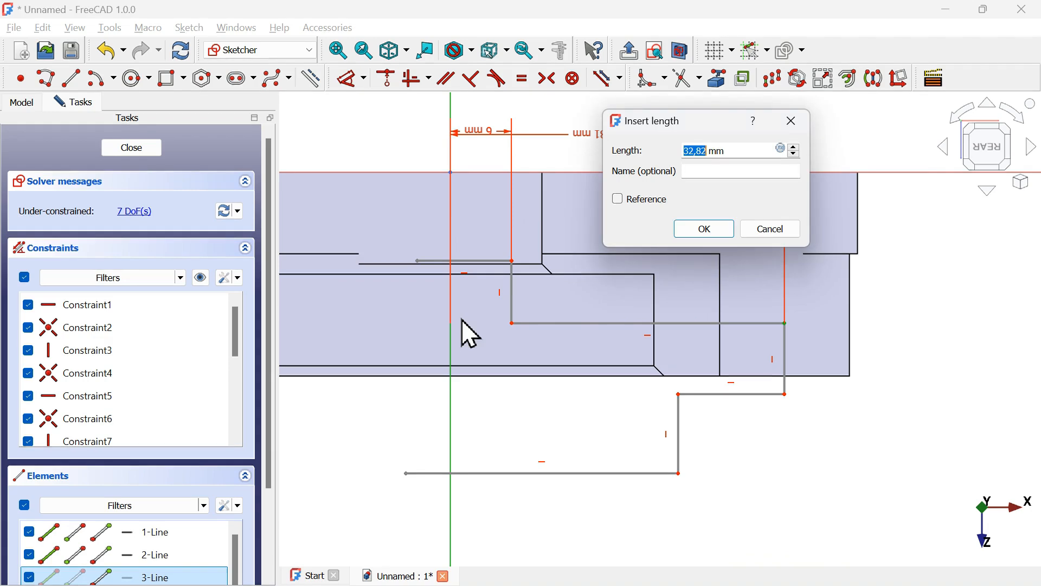
type("9")
key("Return")
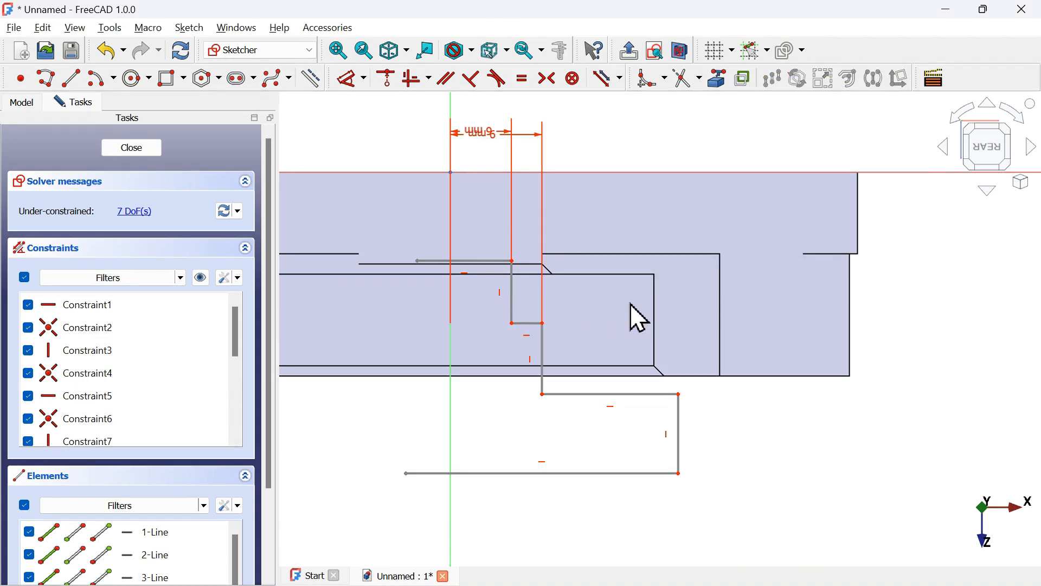
Dimension the horizontal distance from the vertical axis to the lowest step's corner as 8 mm
left_click(679, 395)
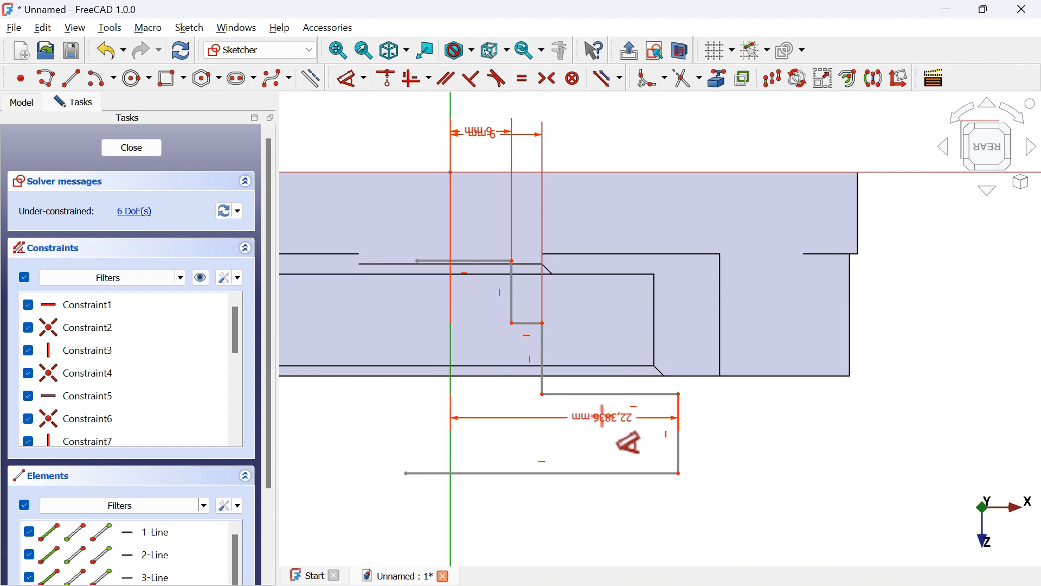
left_click(591, 439)
key("alt+Tab")
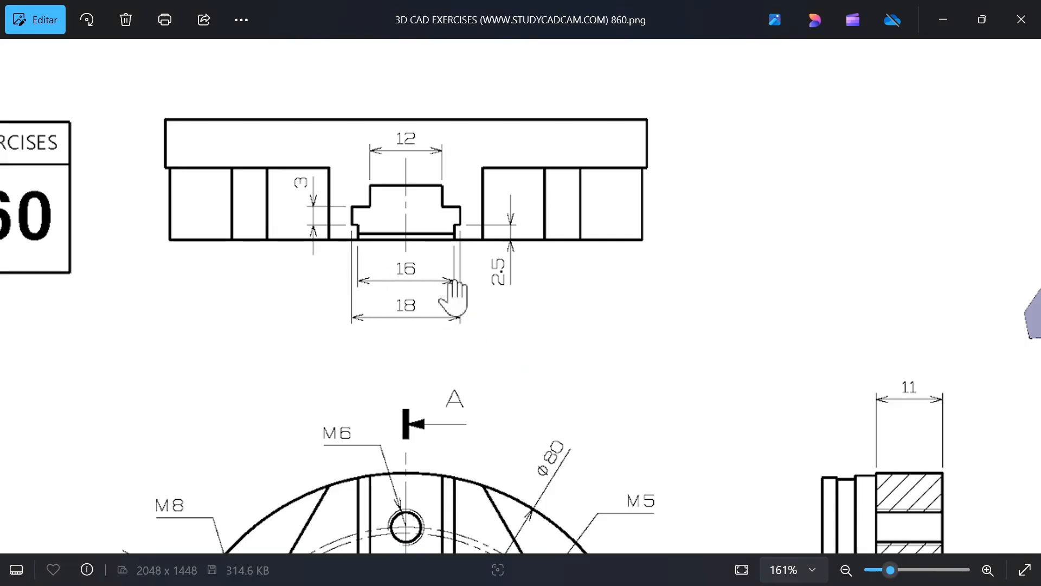
key("alt+Tab")
key("Return")
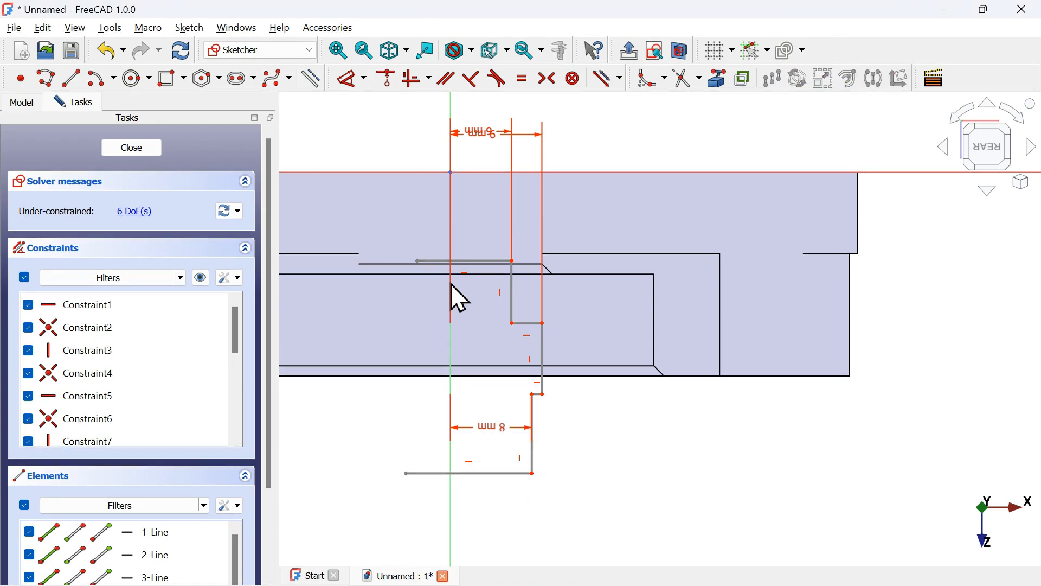
Dimension the lowest vertical segment of the stepped profile as 2.5 mm, checking the reference drawing
left_click(538, 432)
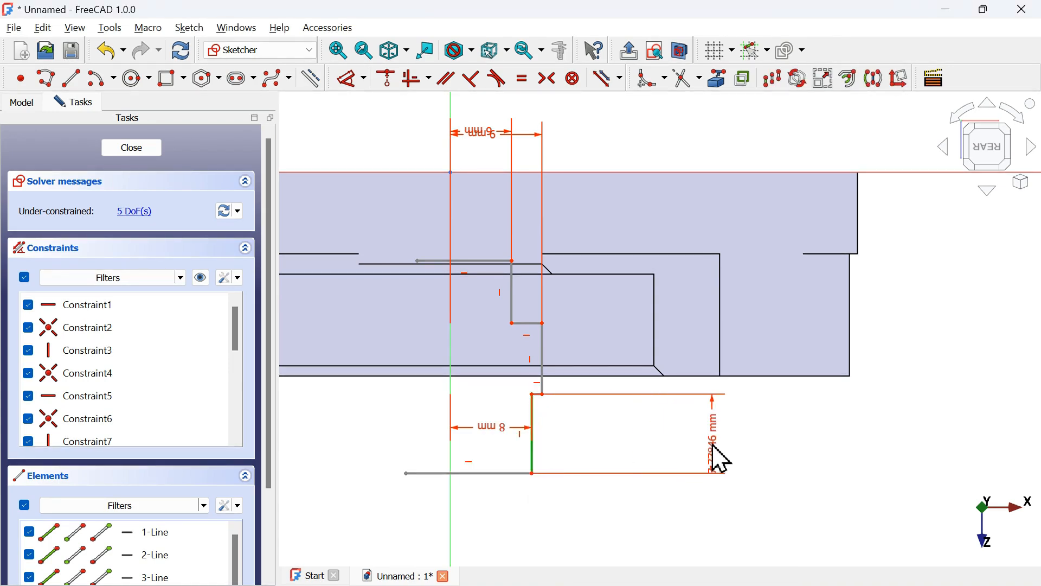
left_click(714, 442)
key("alt+Tab")
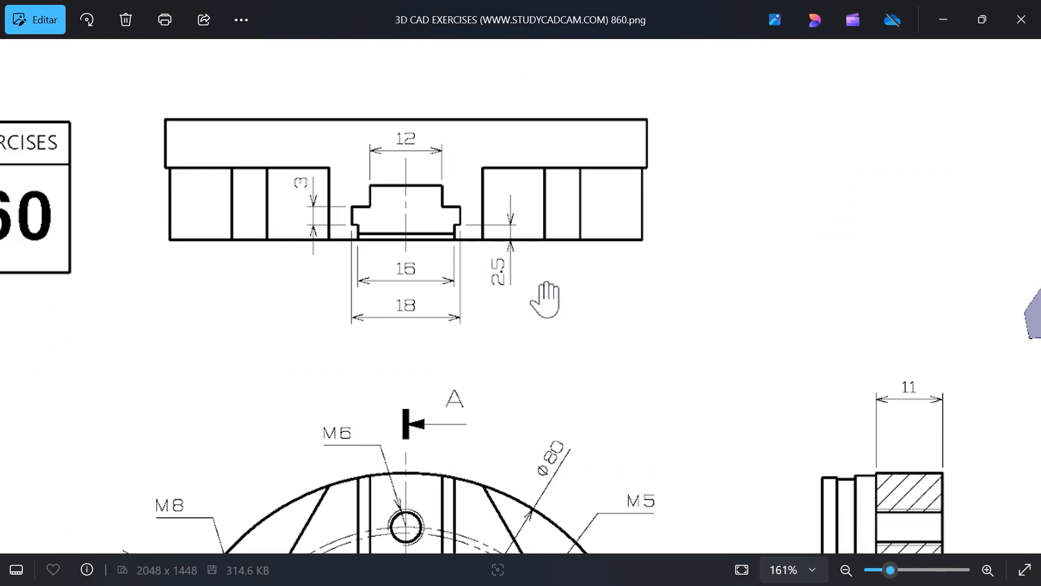
key("alt+Tab")
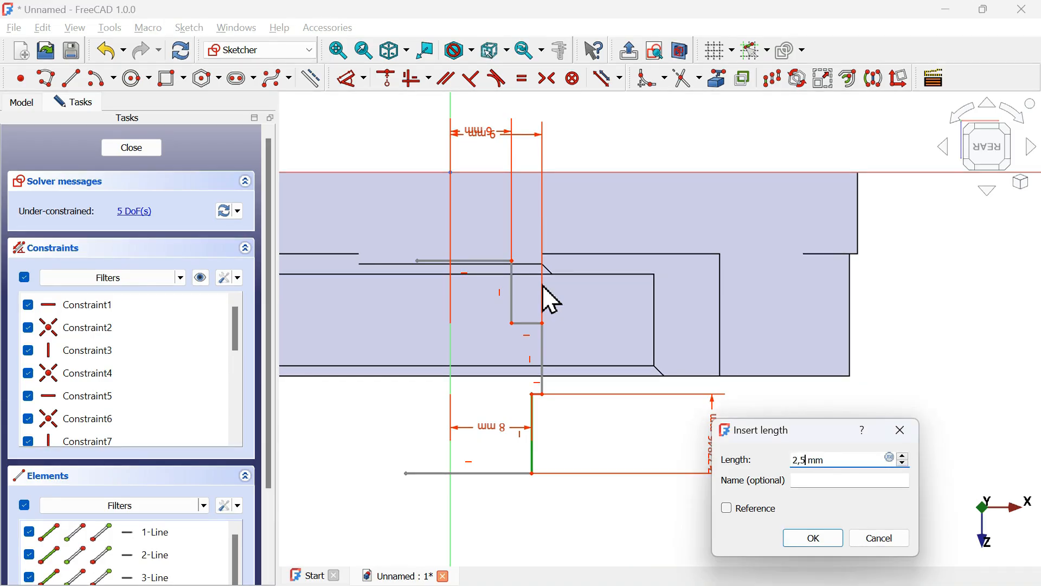
key("Return")
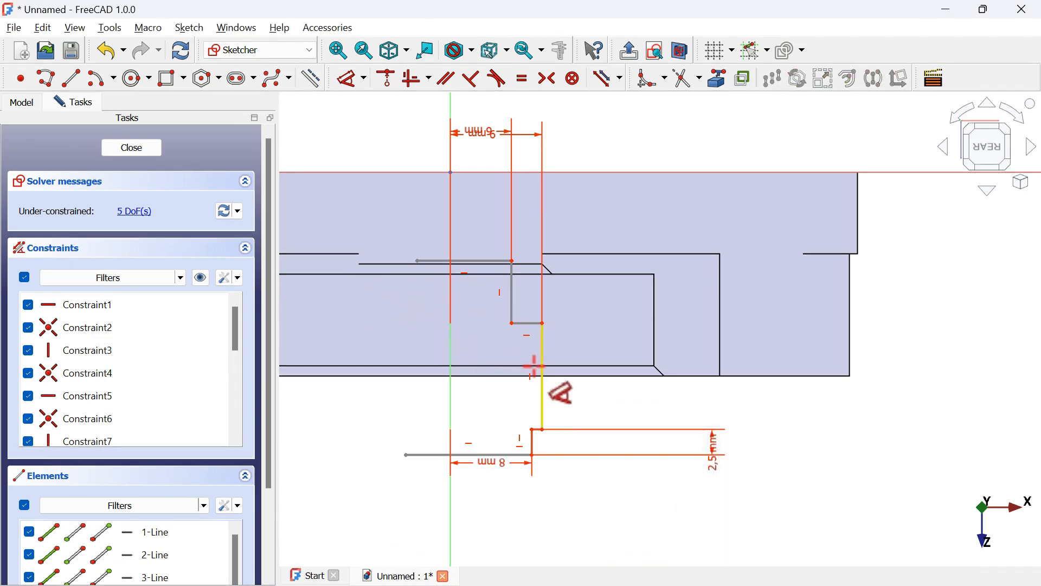
Dimension the middle vertical step segment of the profile as 3 mm
left_click(535, 367)
left_click(725, 360)
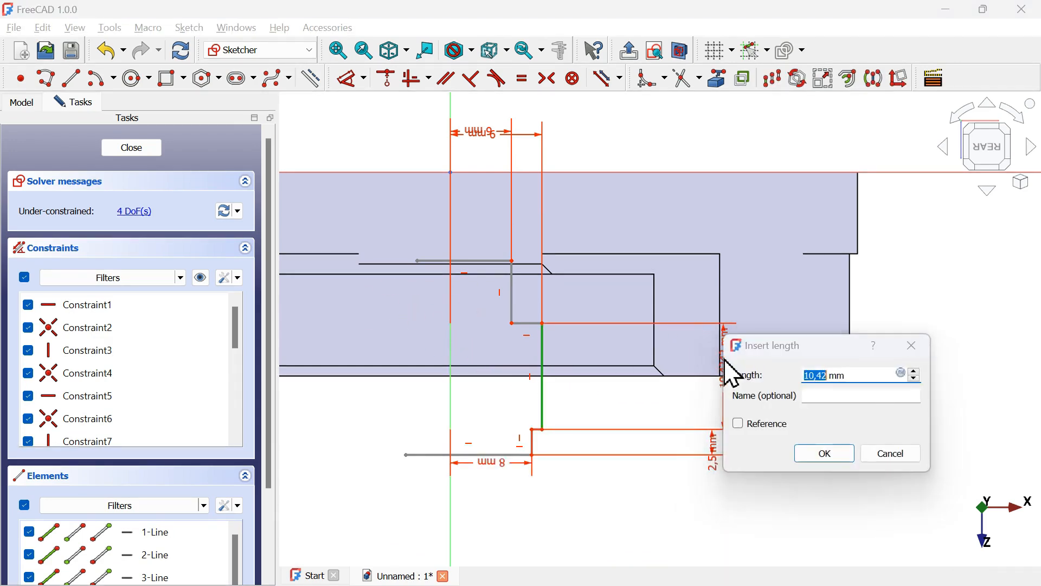
key("alt+Tab")
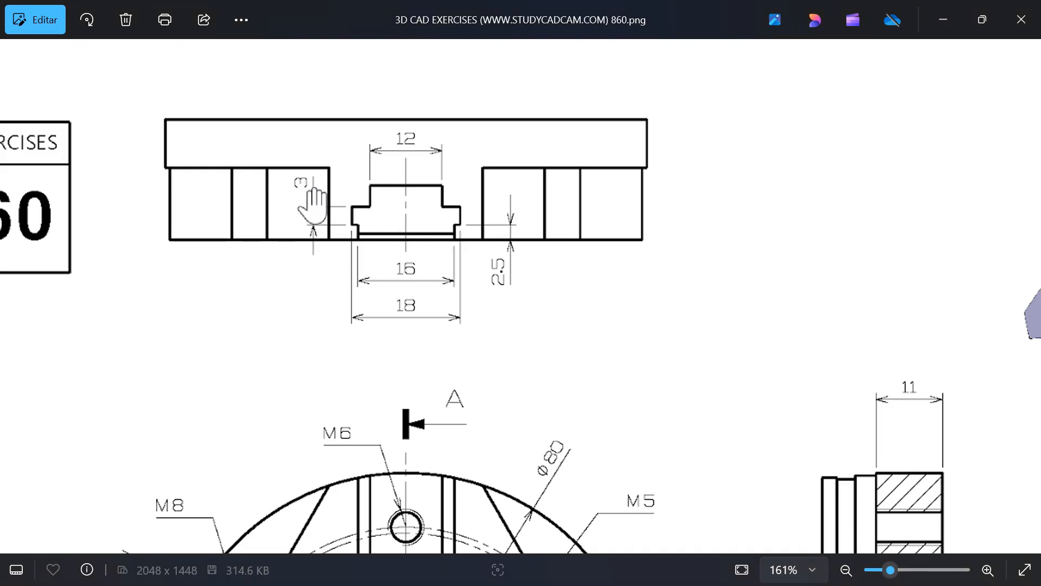
key("alt+Tab")
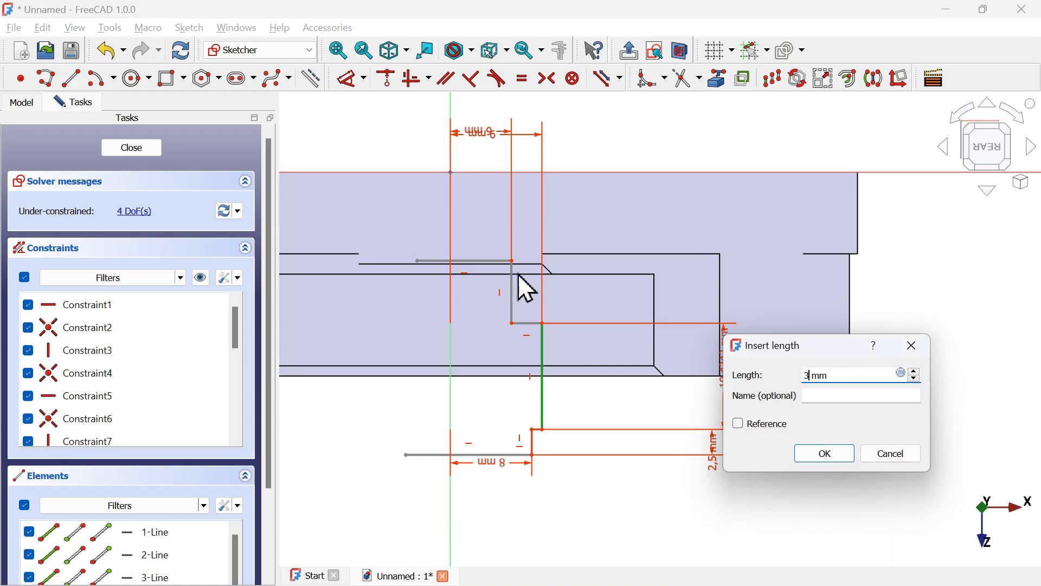
key("Return")
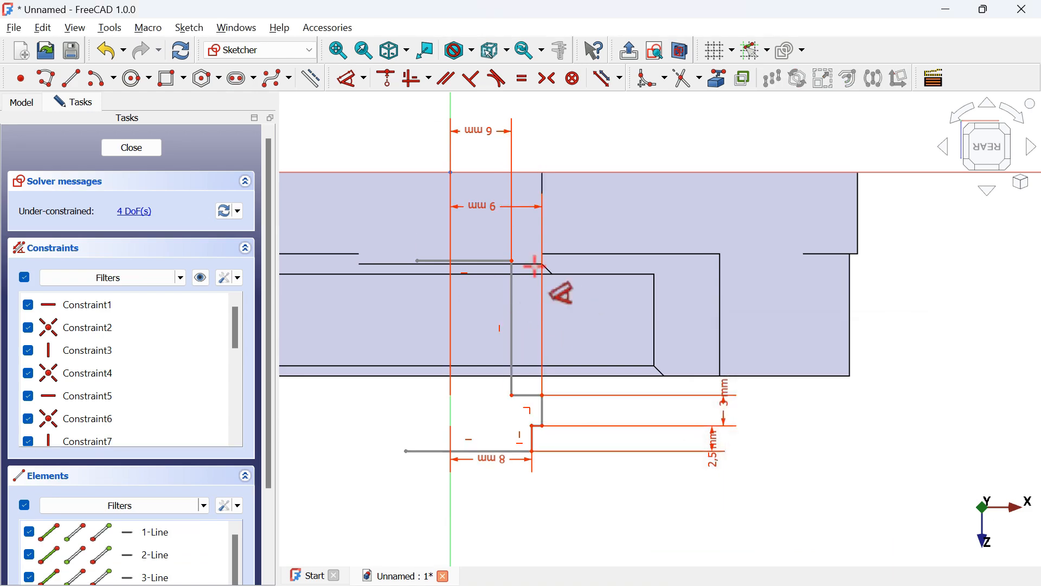
Dimension the vertical distance from the horizontal axis to the profile's top line as 11 mm
left_click(513, 262)
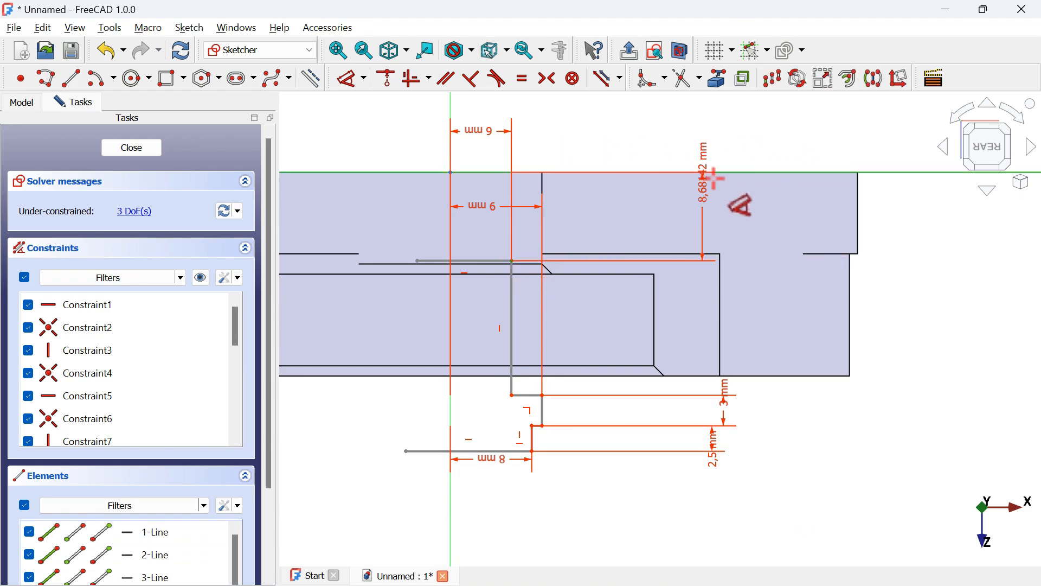
left_click(750, 218)
key("alt+Tab")
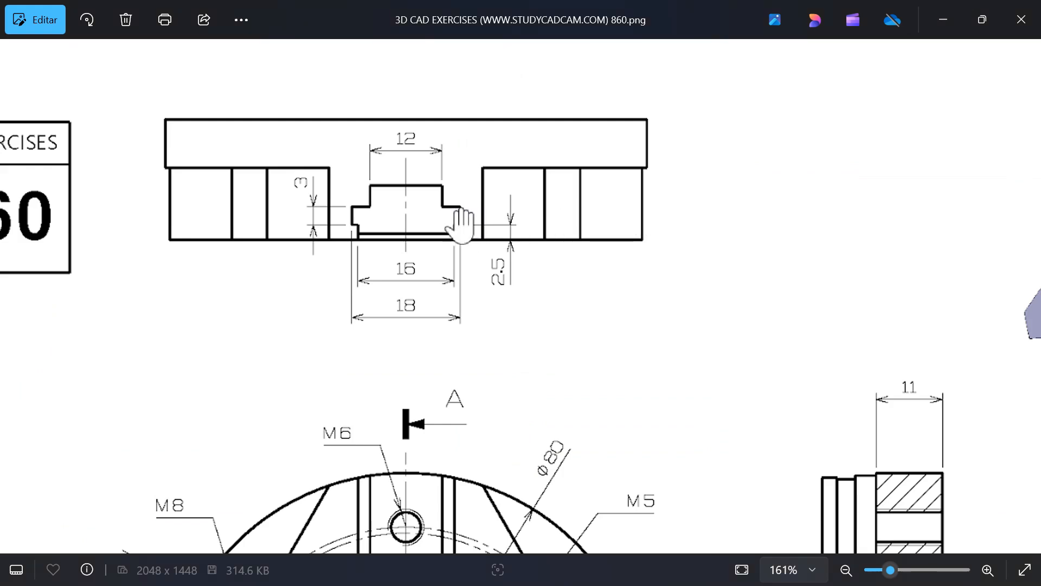
scroll(464, 222, "down", 5)
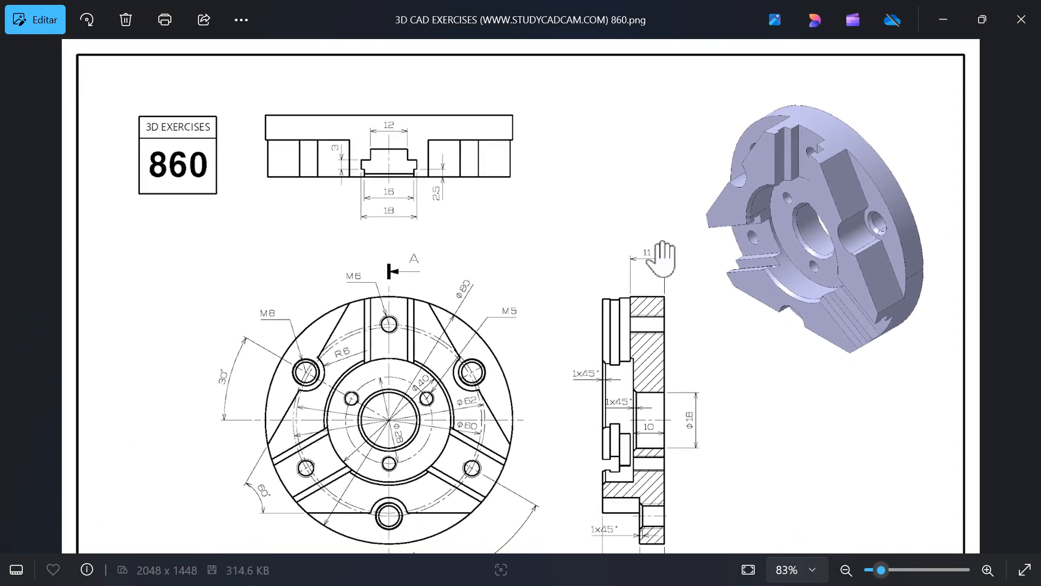
key("alt+Tab")
type("11")
key("Return")
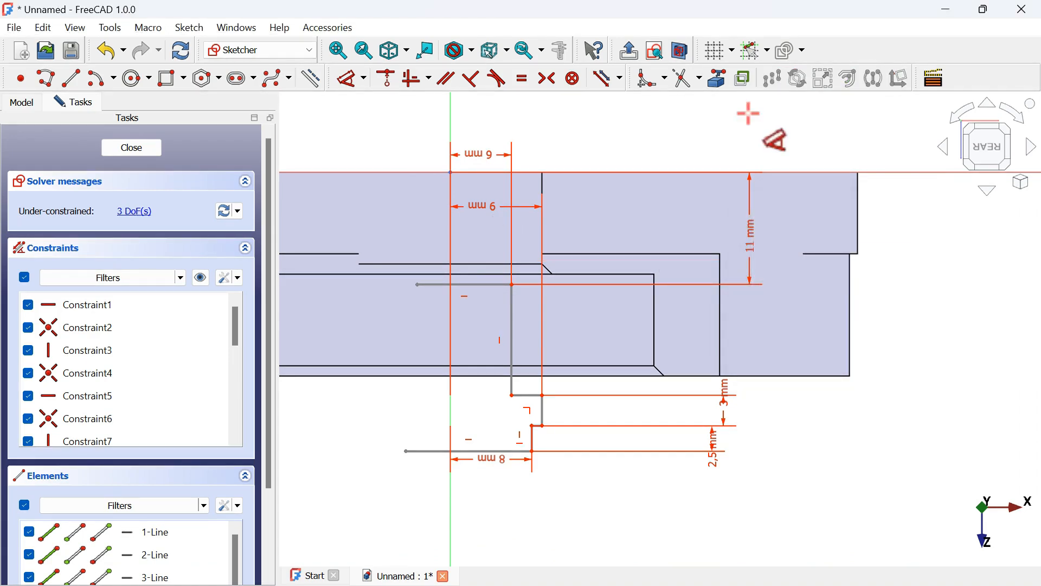
Constrain the profile's bottom end horizontally level with the corner of the part's bottom edge
left_click(713, 84)
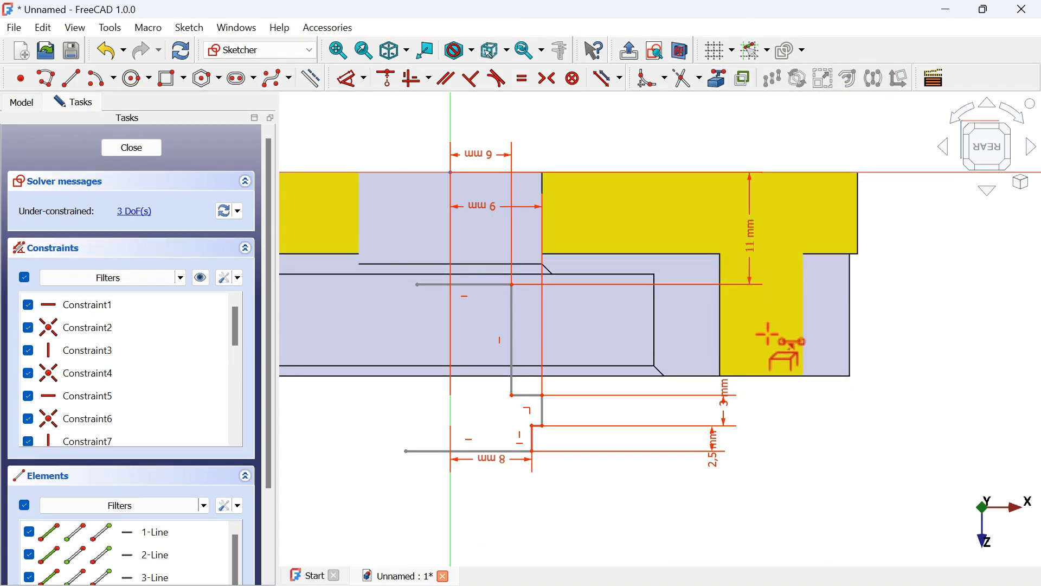
left_click(787, 380)
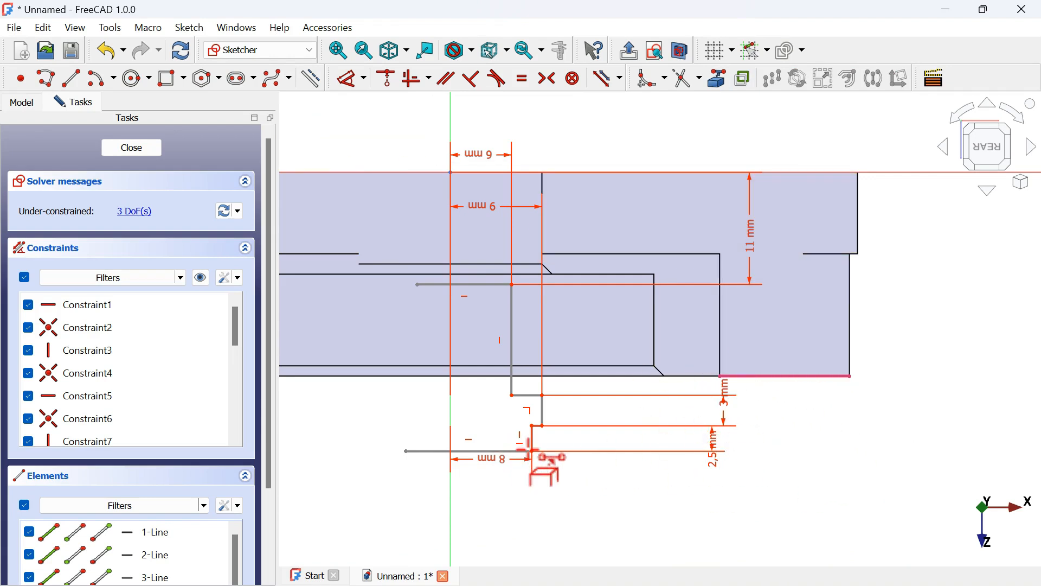
left_click(429, 79)
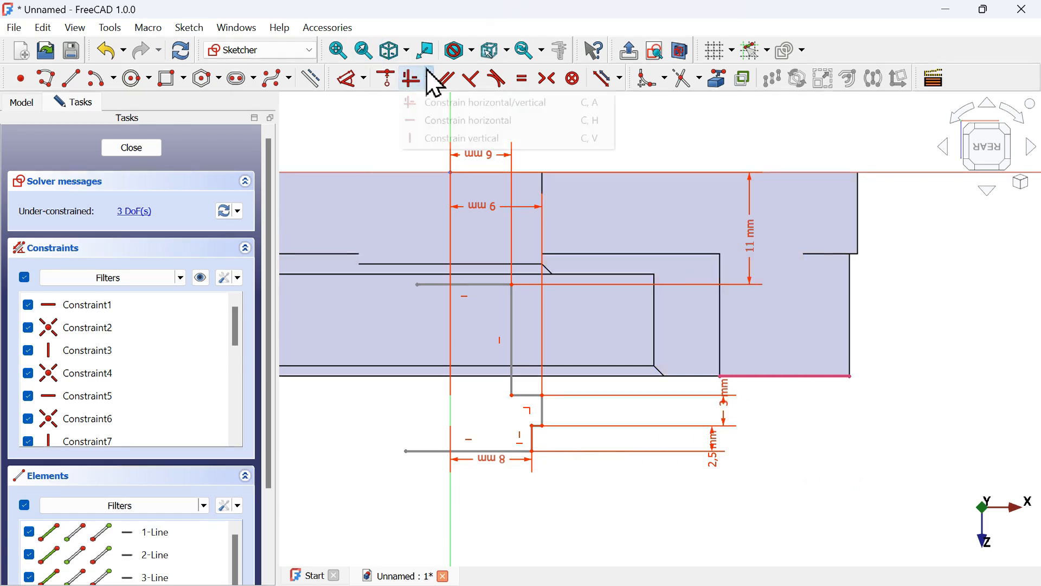
left_click(559, 121)
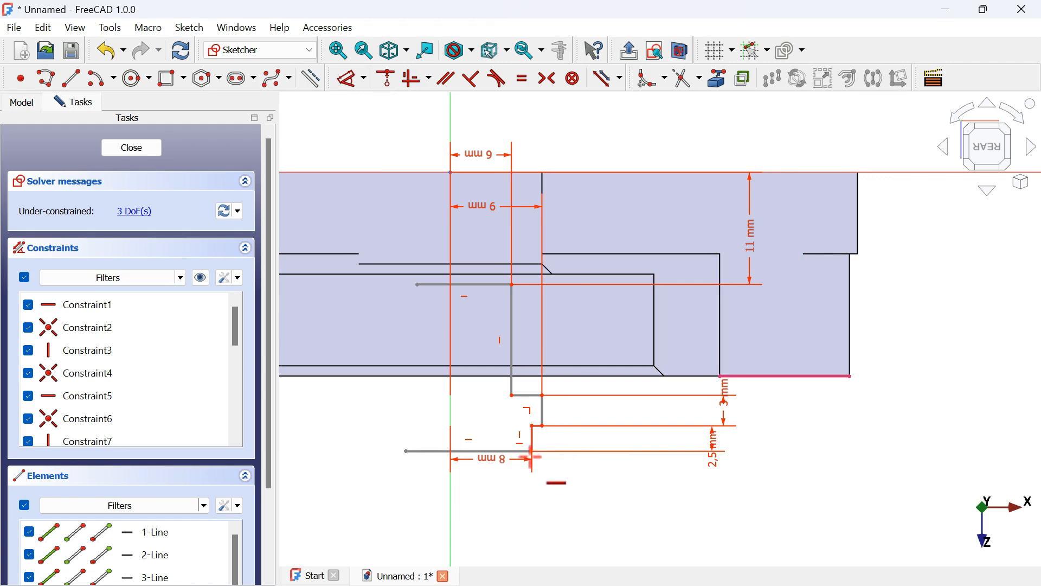
left_click(720, 375)
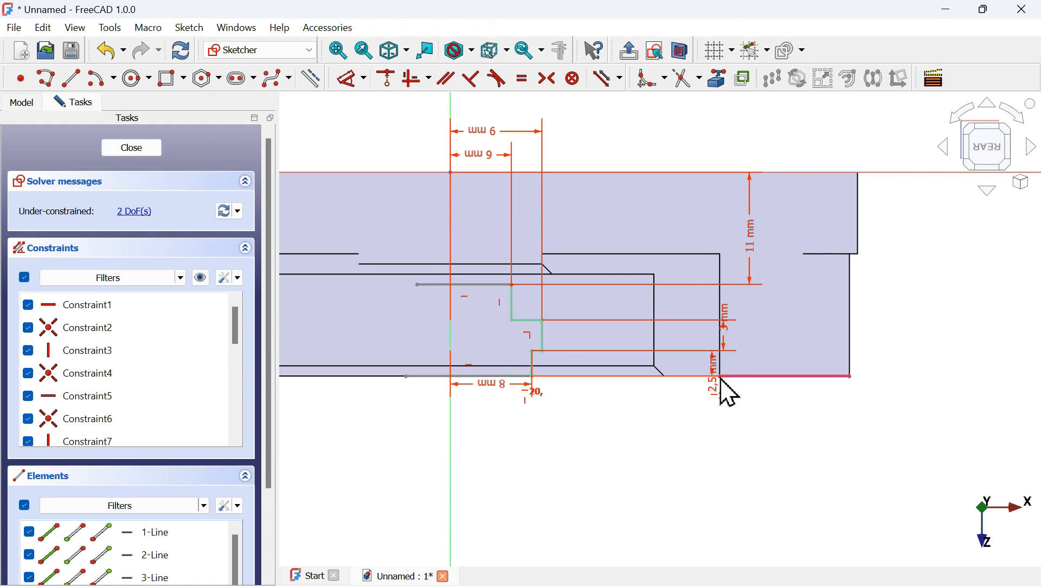
Hide the constraint display and mirror the stepped profile about the vertical axis with the Symmetry tool
left_click(201, 280)
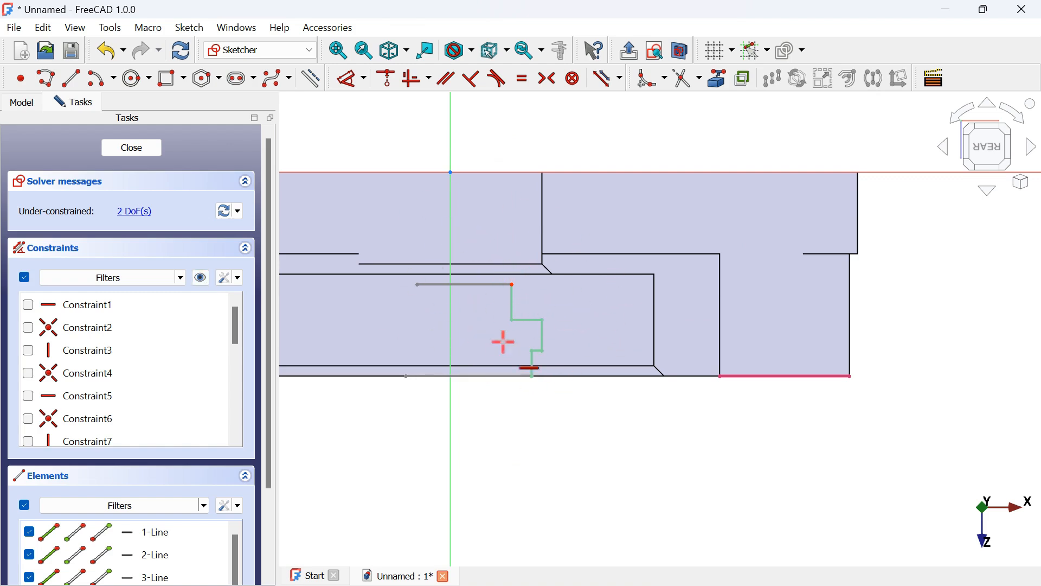
scroll(692, 330, "down", 2)
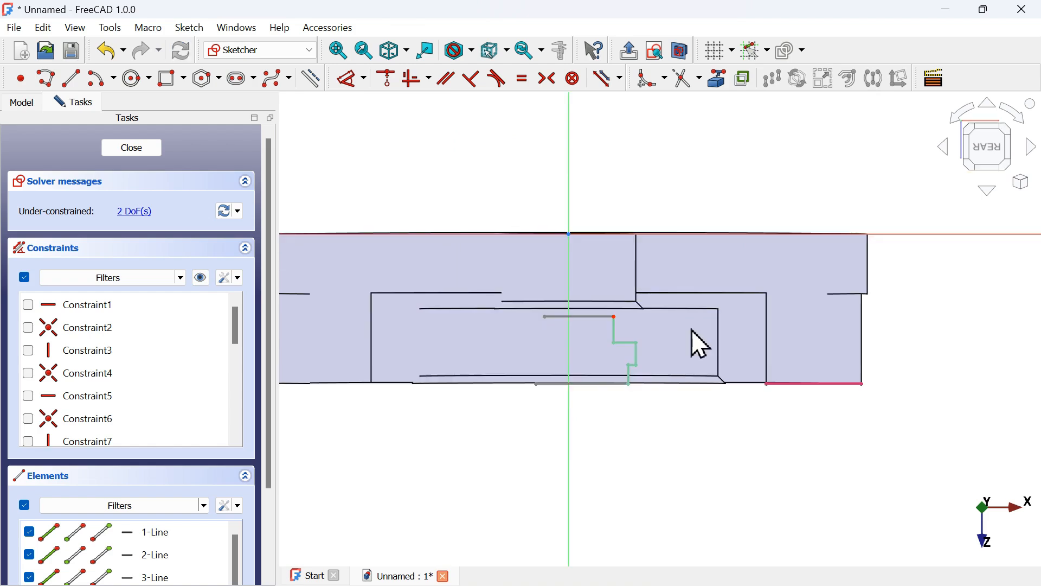
left_click_drag(595, 281, 658, 413)
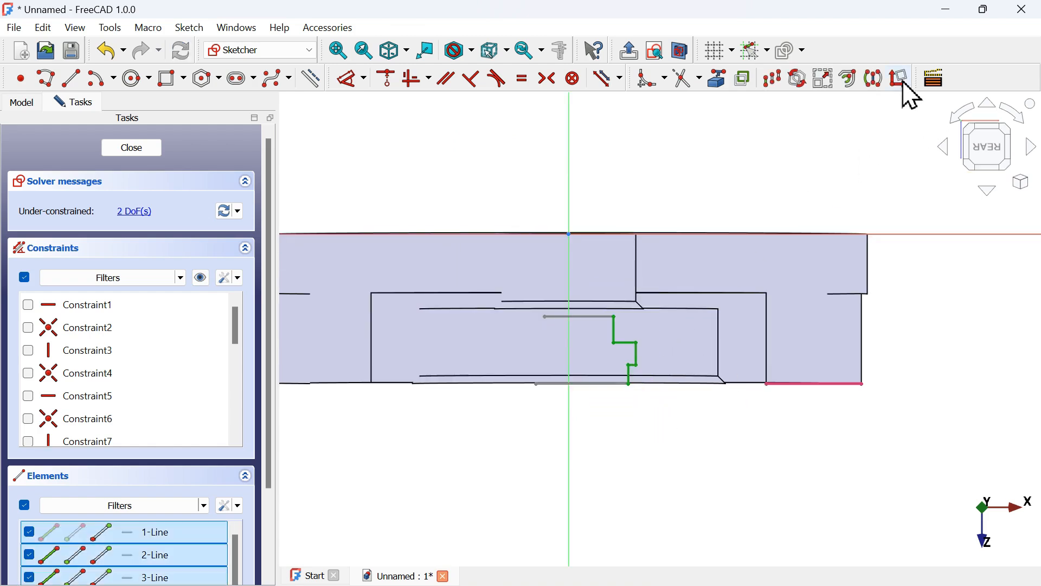
left_click(873, 83)
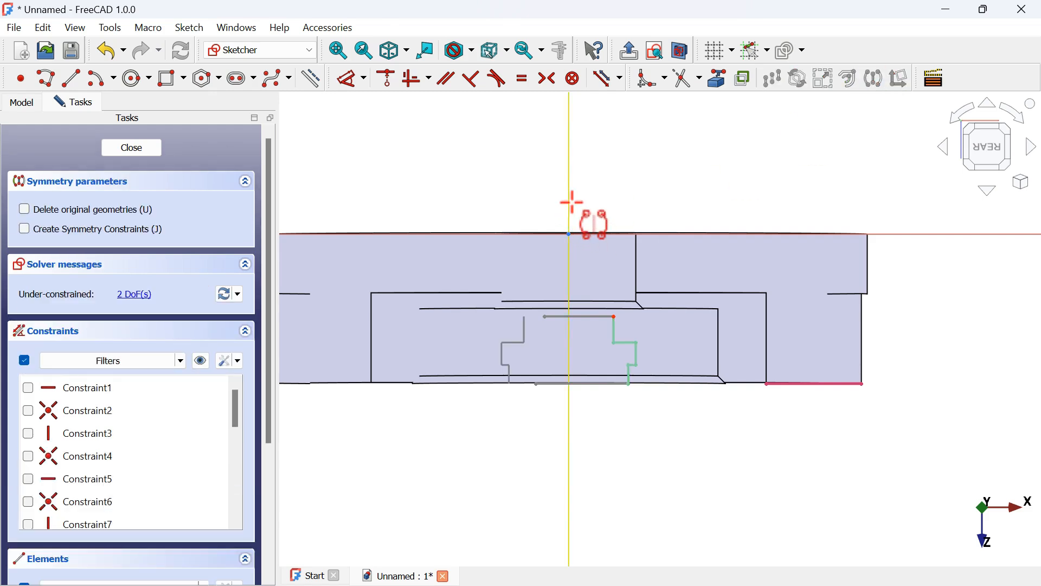
left_click(571, 204)
scroll(533, 342, "up", 4)
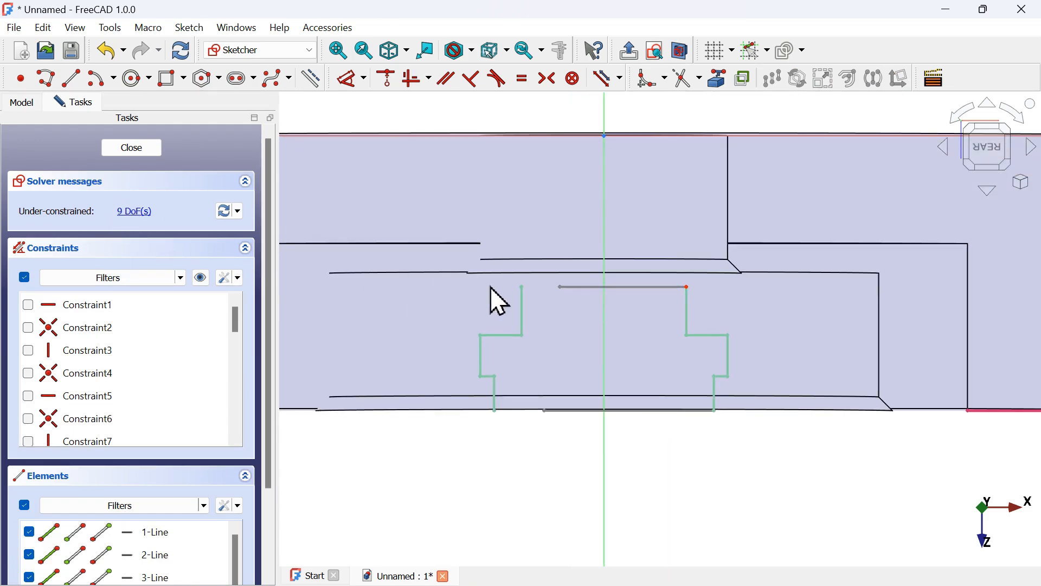
Join the mirrored half to the original profile at the top and bottom ends with coincident constraints
left_click_drag(487, 254, 576, 307)
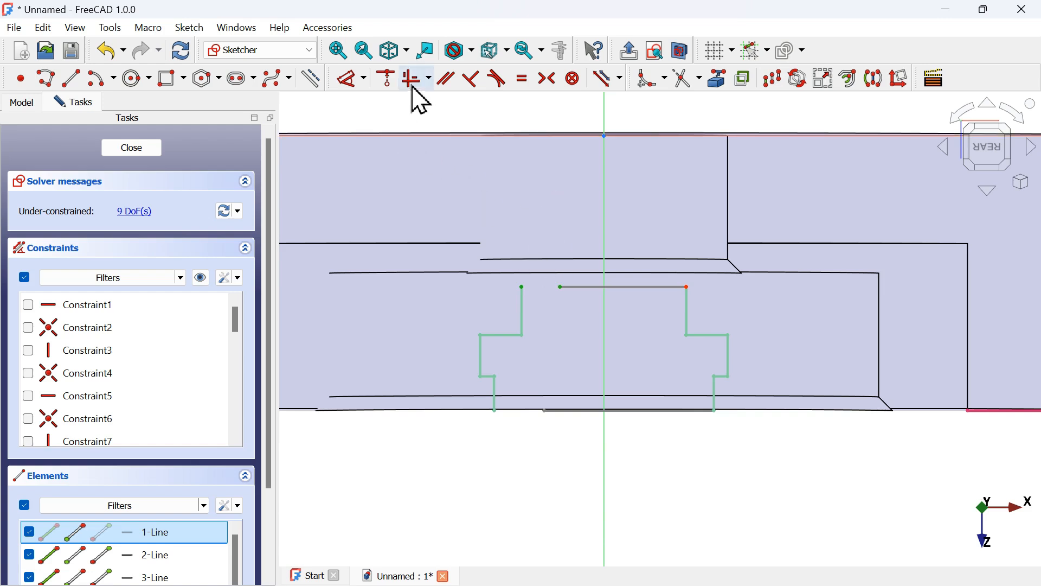
left_click(393, 87)
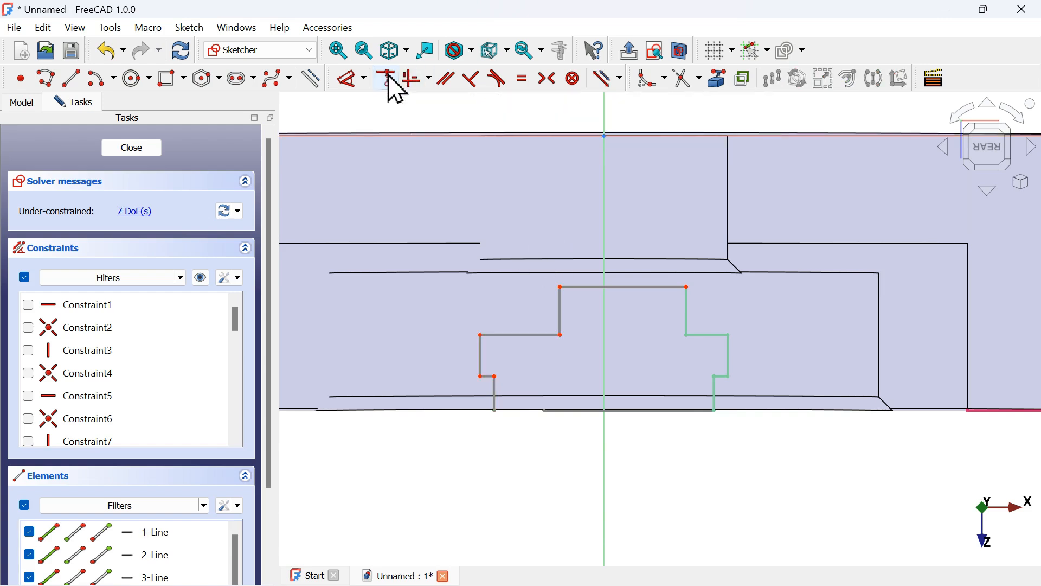
left_click_drag(468, 398, 572, 432)
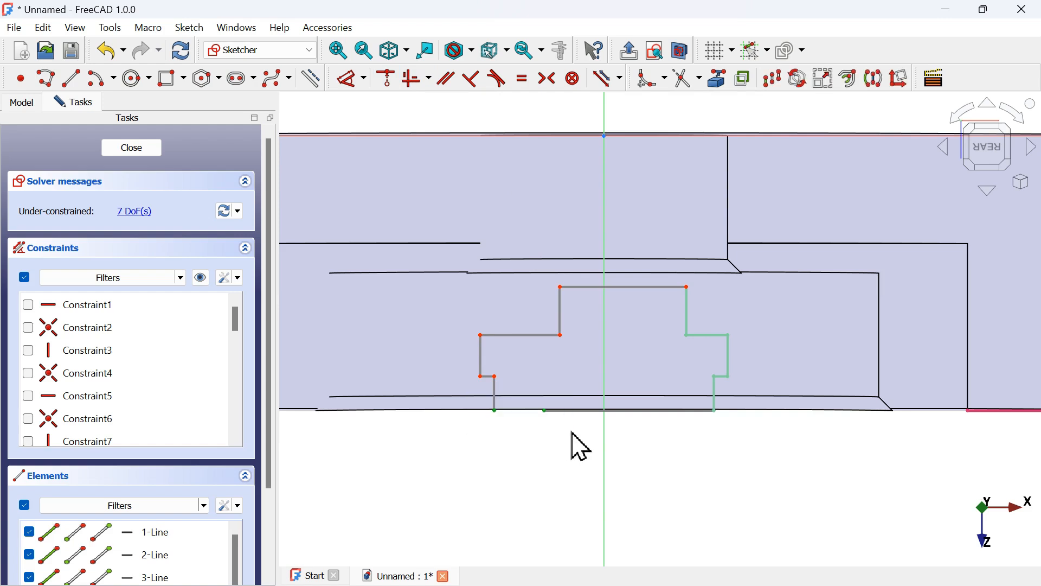
left_click(388, 90)
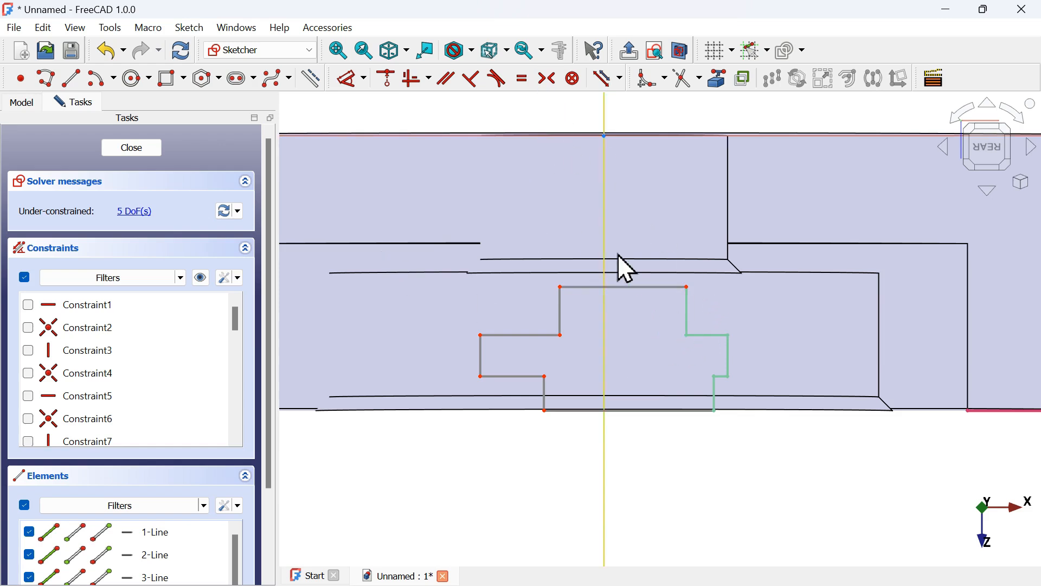
Constrain the top and middle step corners of both halves symmetric about the vertical axis
left_click(549, 80)
left_click(687, 283)
left_click(561, 283)
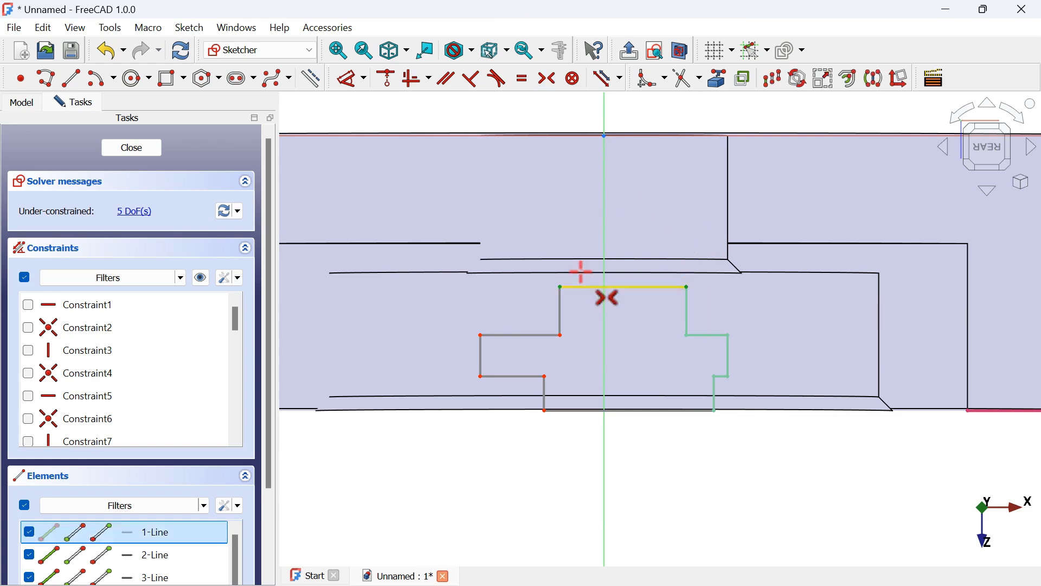
left_click(603, 254)
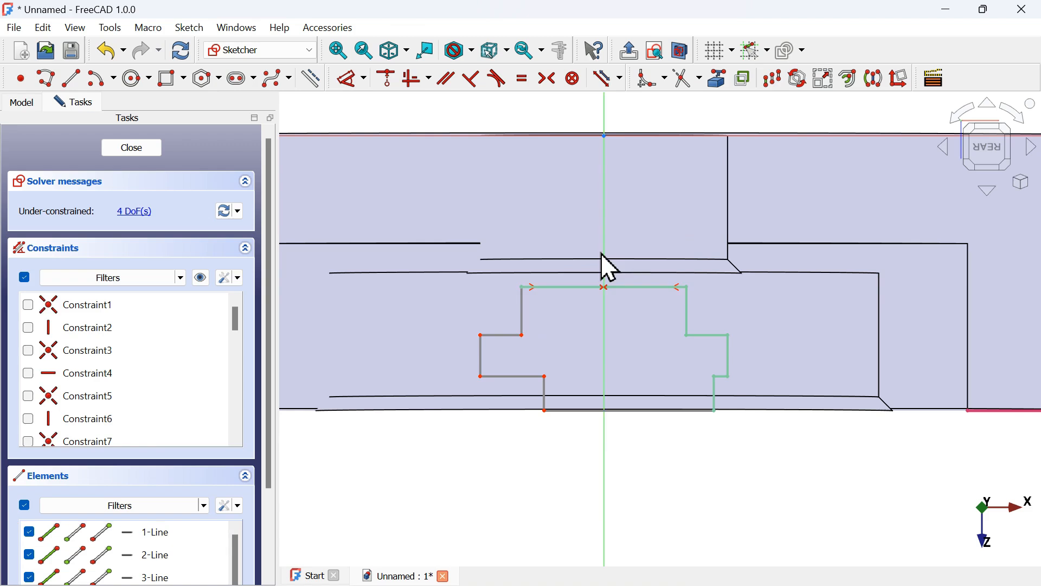
left_click(476, 339)
left_click(731, 335)
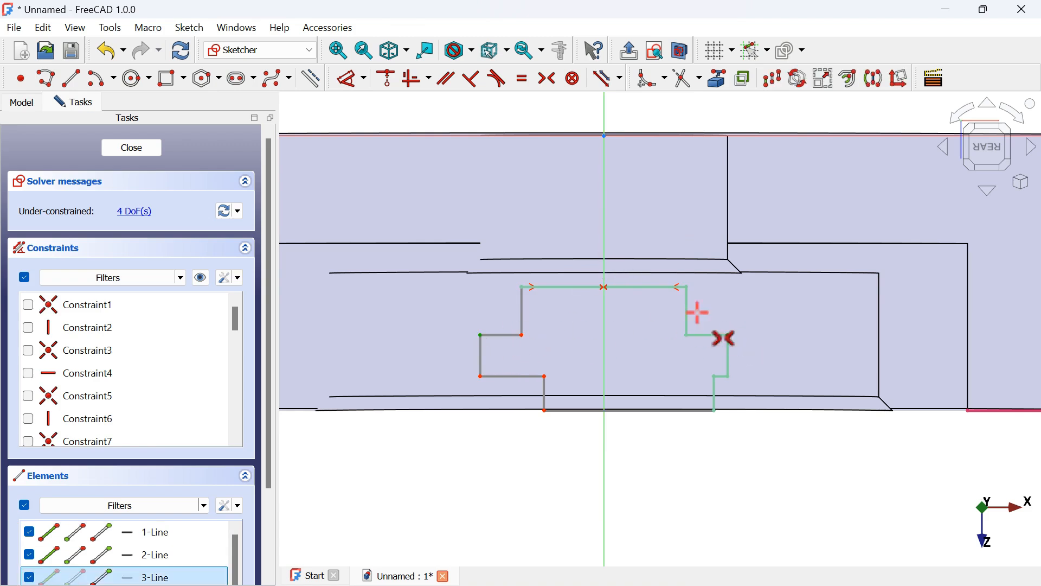
left_click(606, 235)
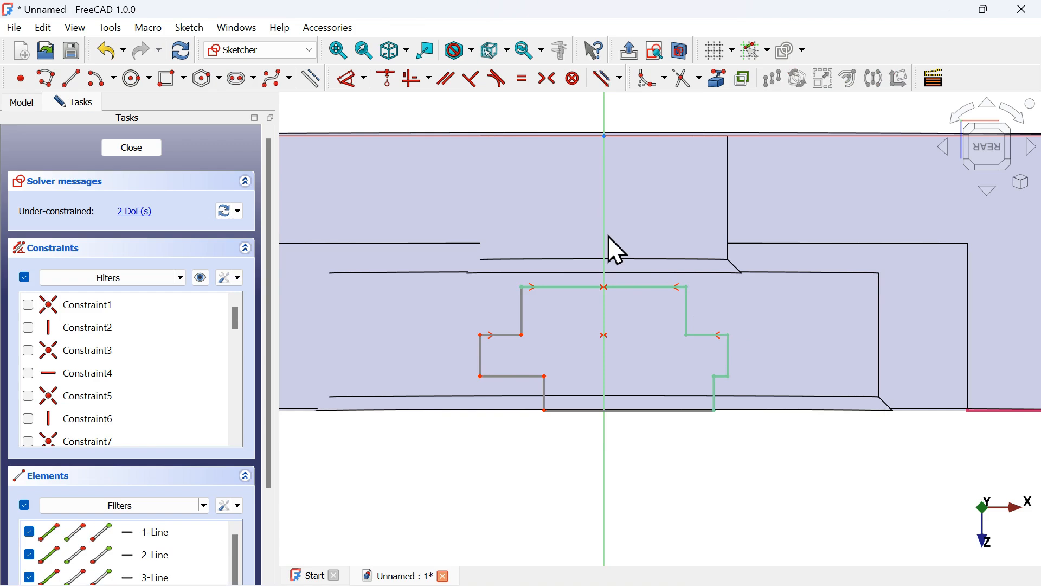
Constrain the bottom step corners of both halves symmetric about the vertical axis
left_click(545, 410)
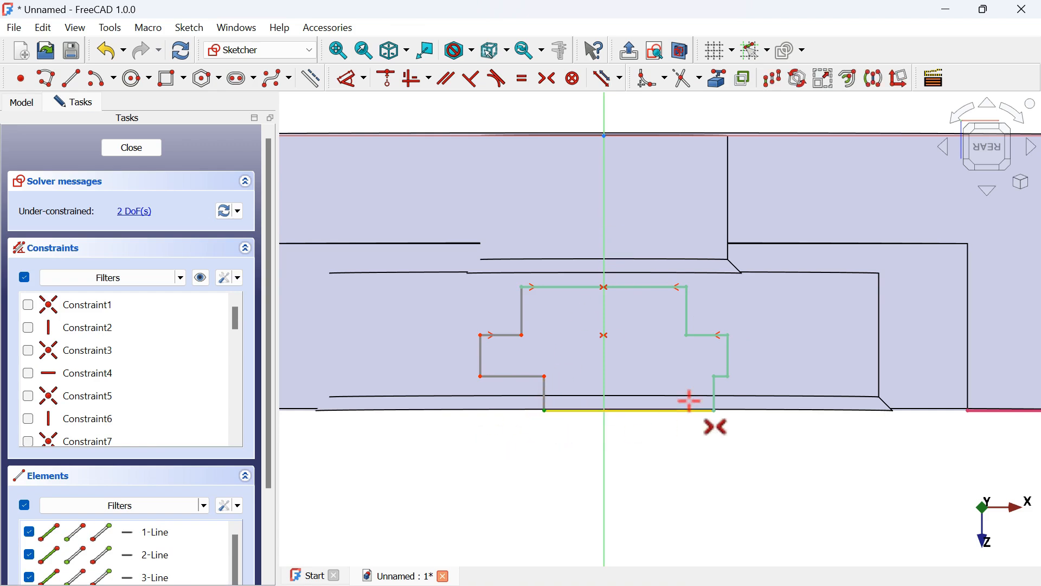
left_click(603, 379)
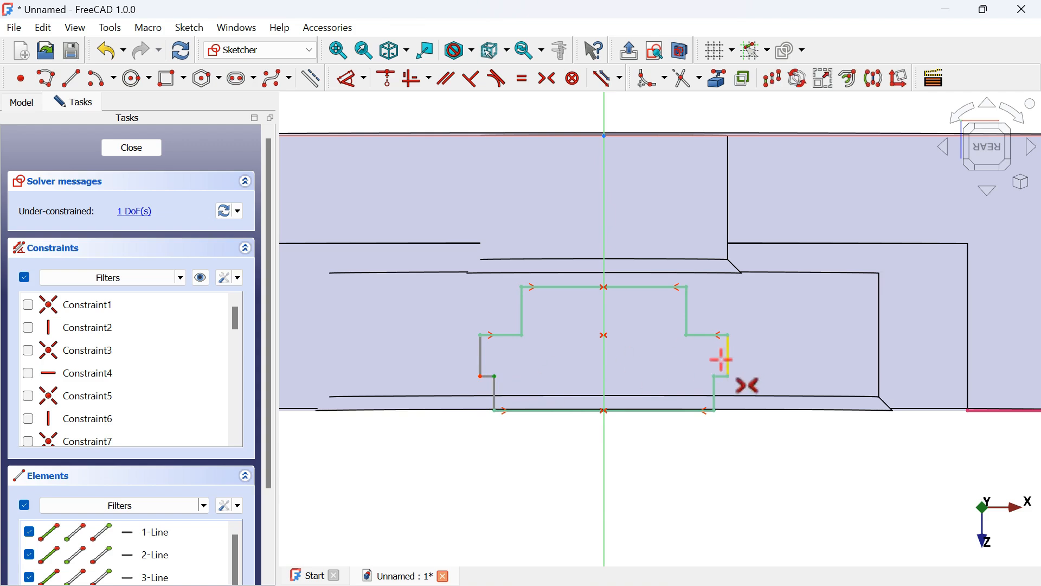
left_click(608, 370)
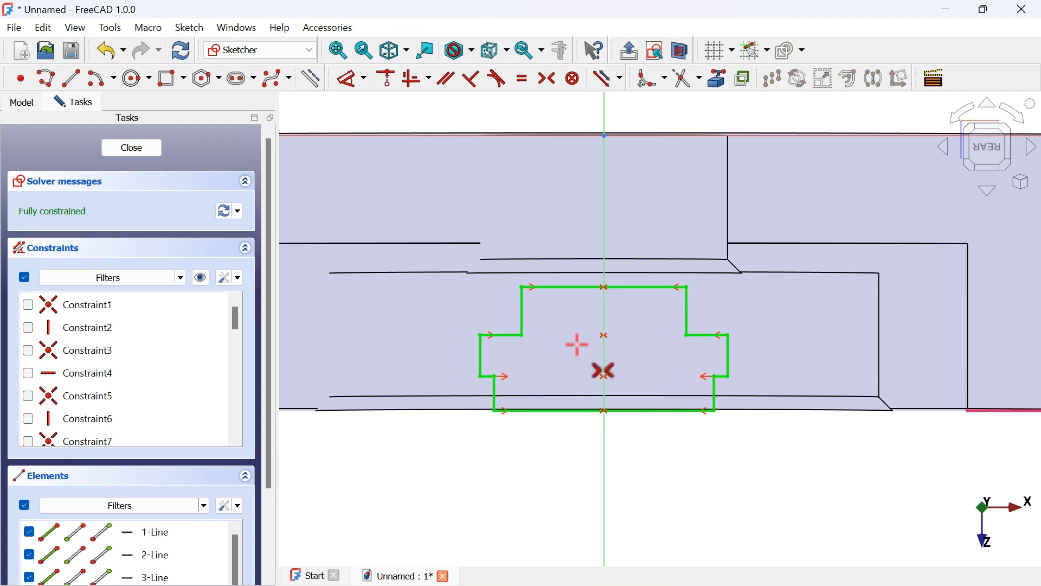
scroll(627, 396, "down", 3)
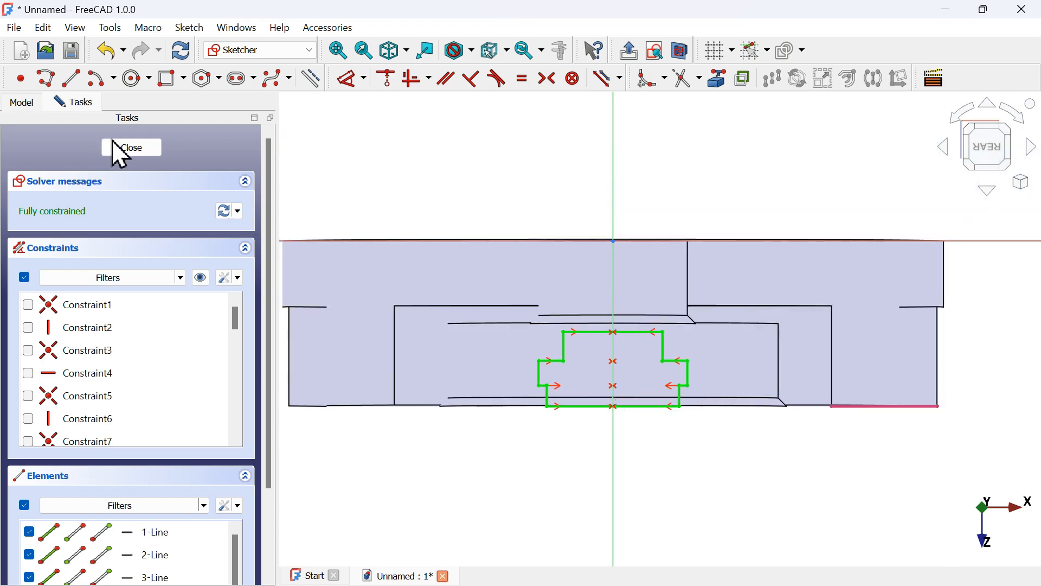
Close the sketch and cut the stepped slot profile into the part with a Pocket of type Through all
left_click(128, 148)
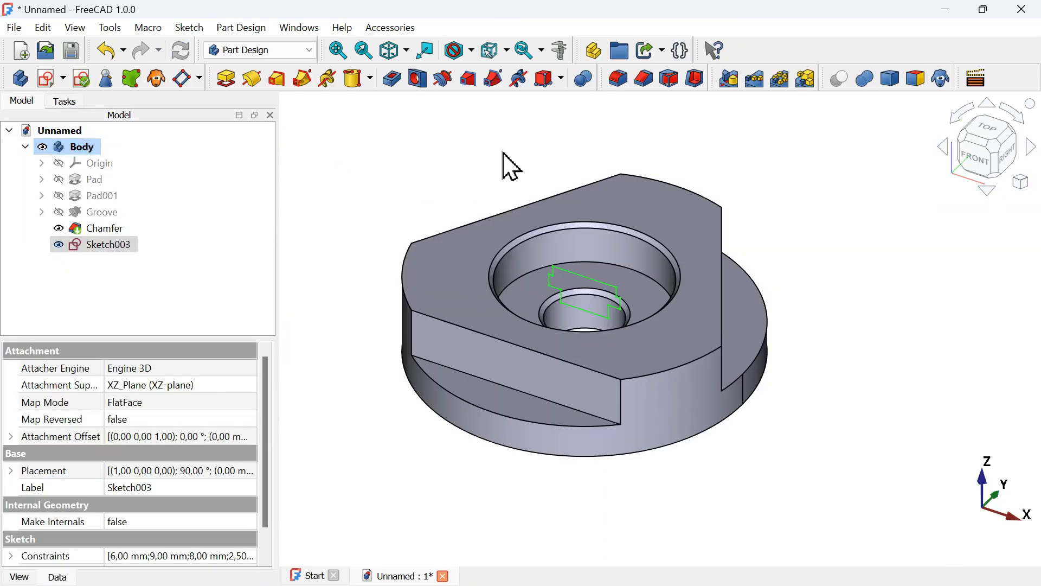
left_click(392, 79)
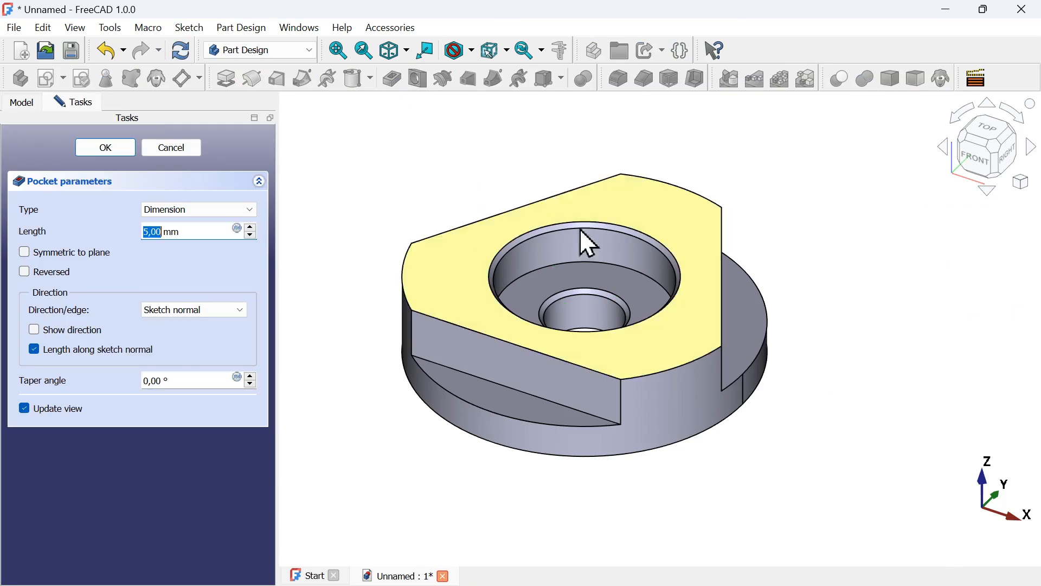
left_click(191, 211)
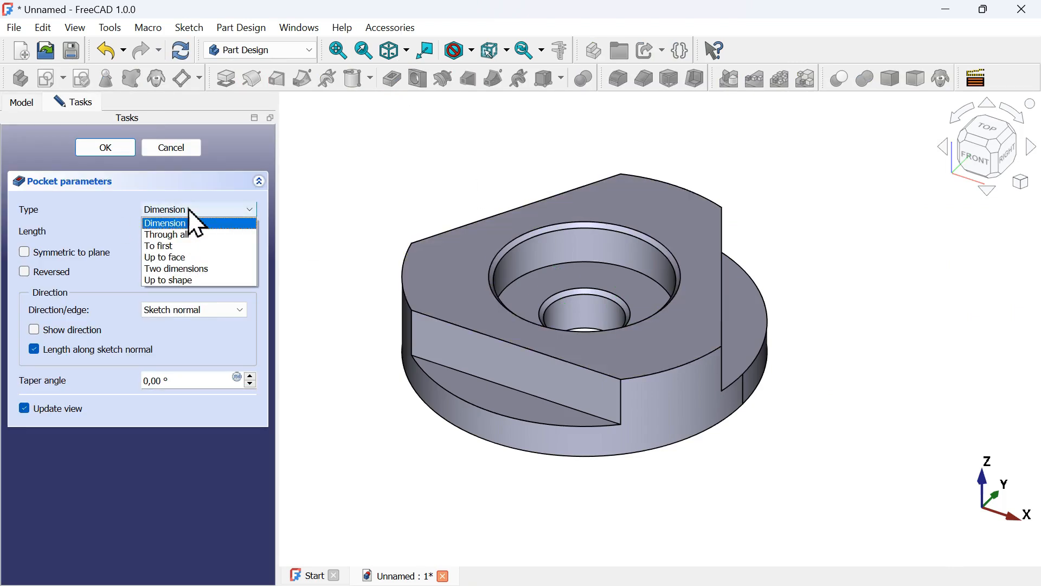
left_click(201, 235)
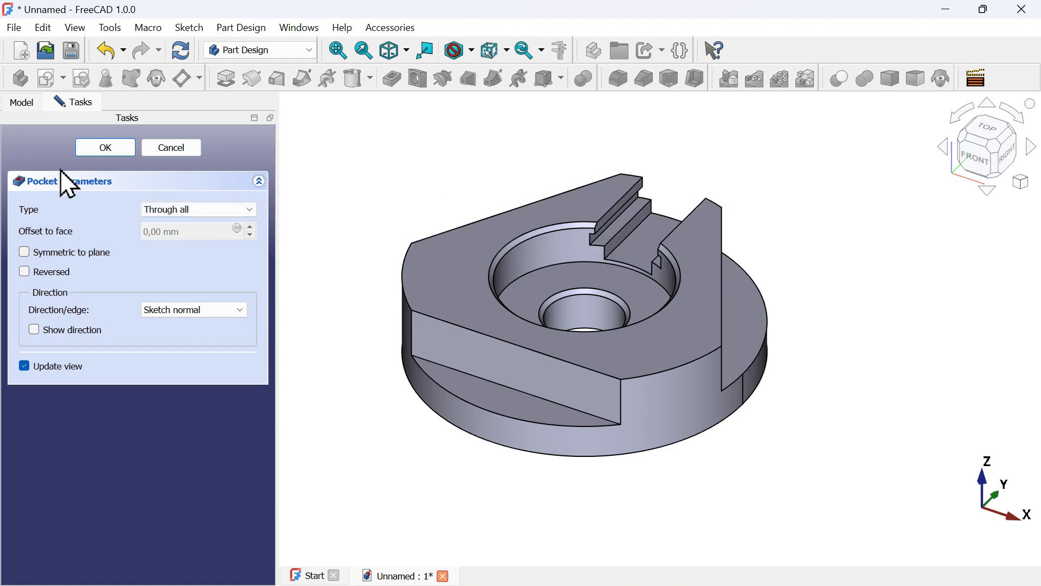
left_click(108, 149)
Switch to the exercise 860 reference drawing image and examine it
scroll(495, 255, "down", 3)
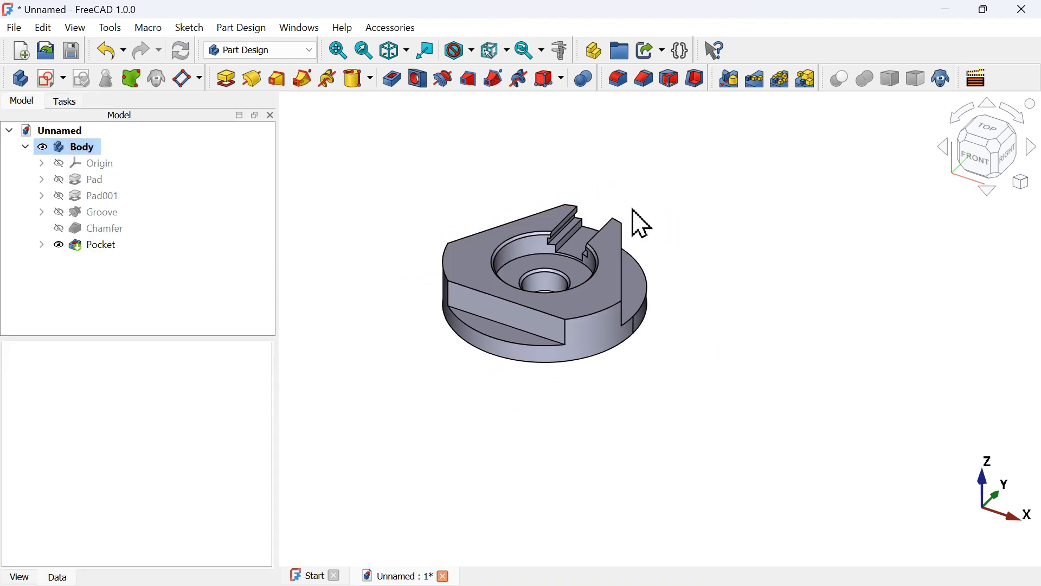
mouse_move(551, 174)
middle_mouse_down()
mouse_move(591, 261)
mouse_move(563, 163)
mouse_move(548, 181)
mouse_move(576, 260)
middle_mouse_up()
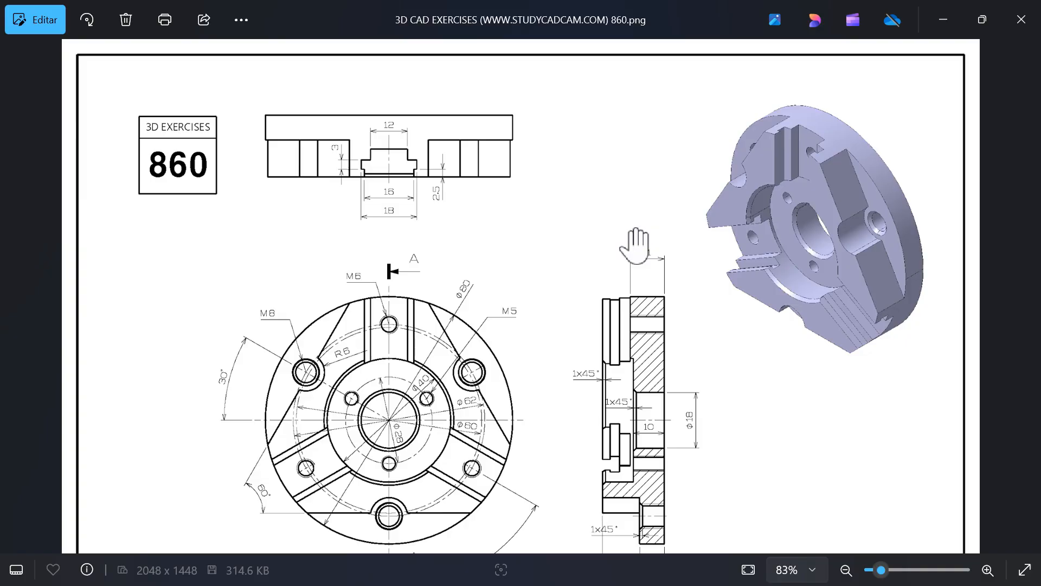
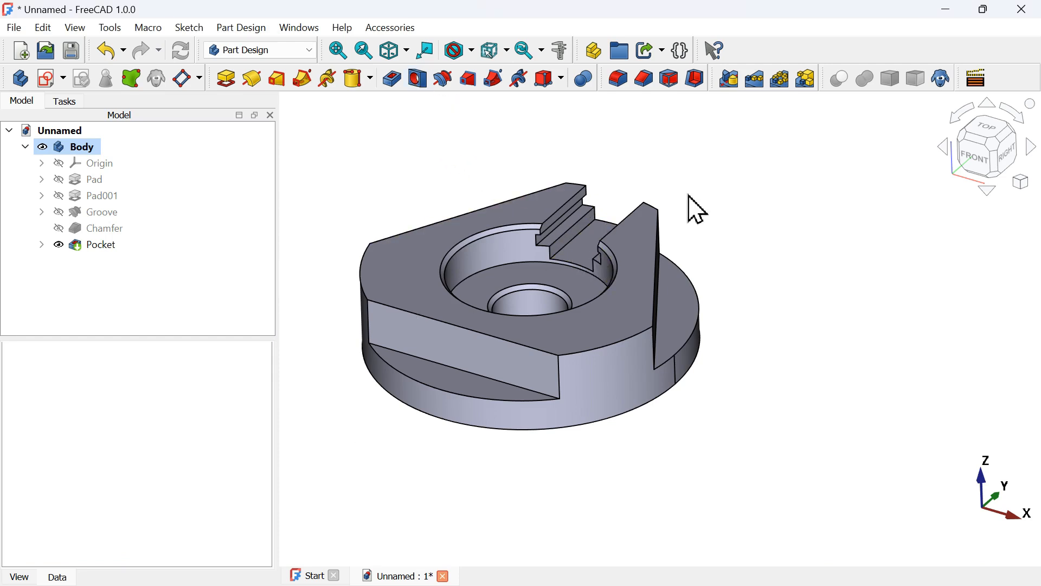
Start a sketch on the slot floor face and draw a 6 mm circle centred on the vertical axis
left_click(586, 254)
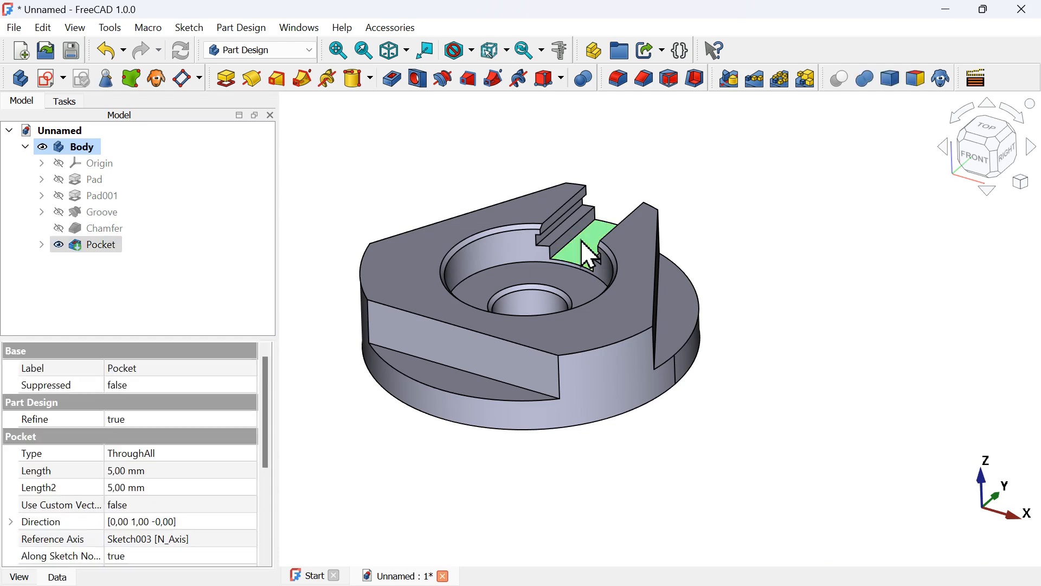
left_click(51, 76)
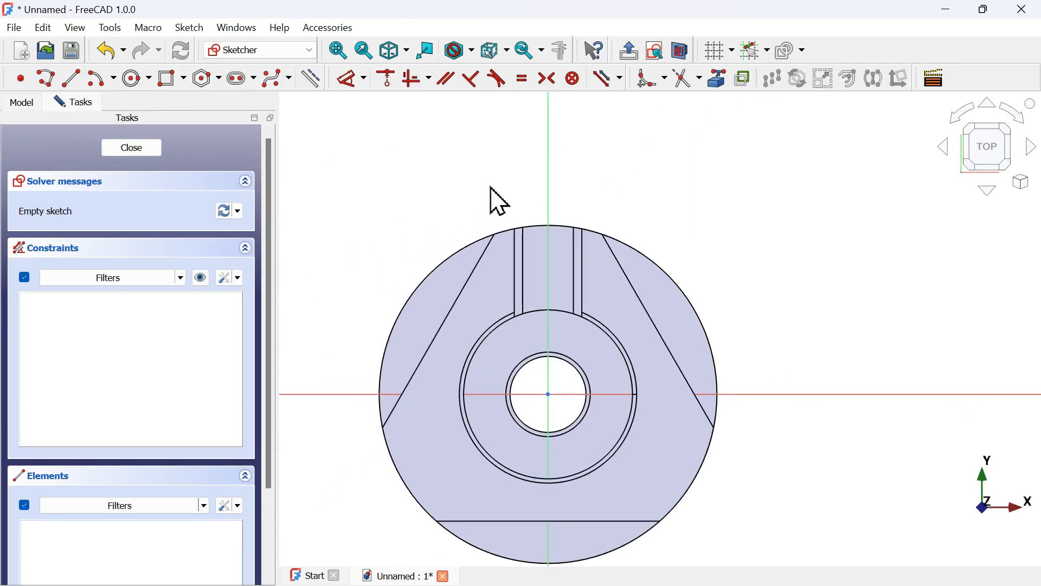
left_click(136, 79)
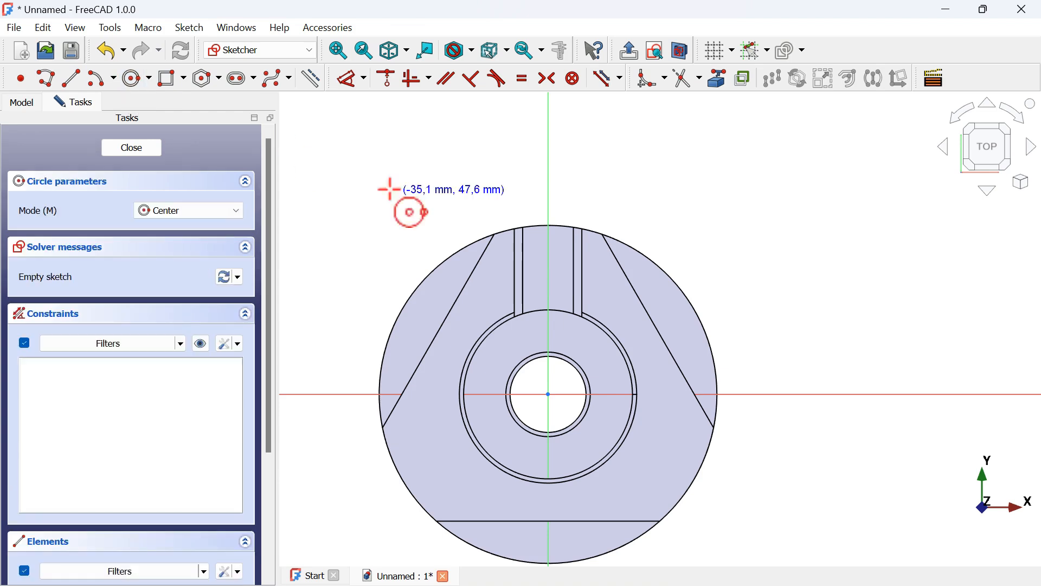
left_click(550, 235)
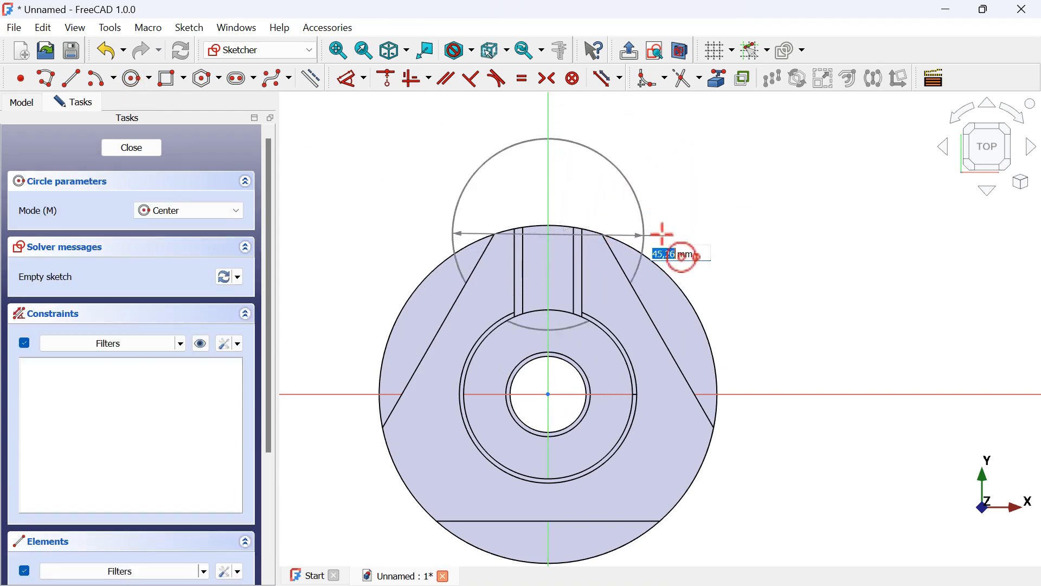
key("alt+Tab")
key("alt+Tab")
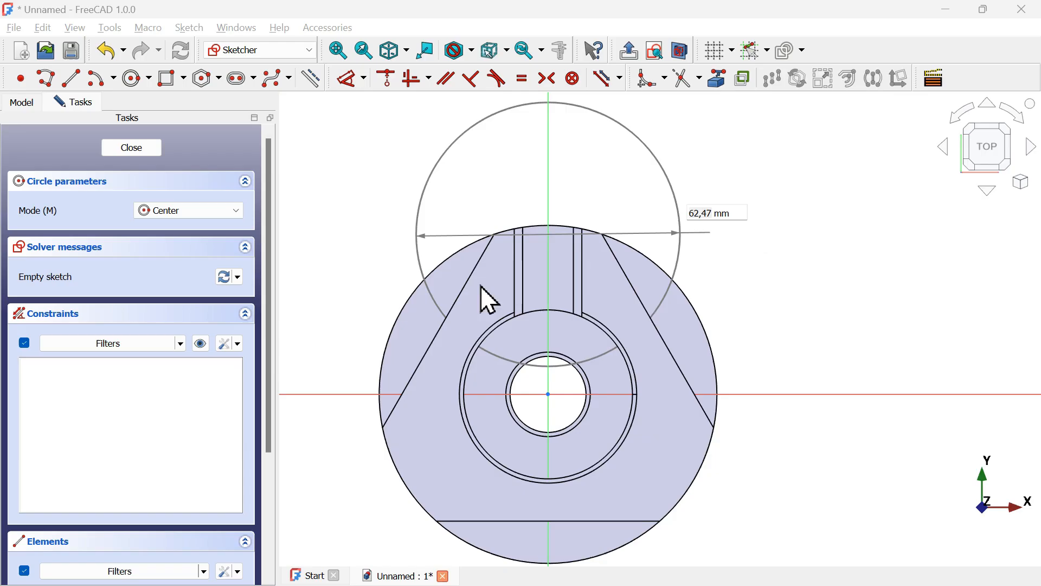
key("Return")
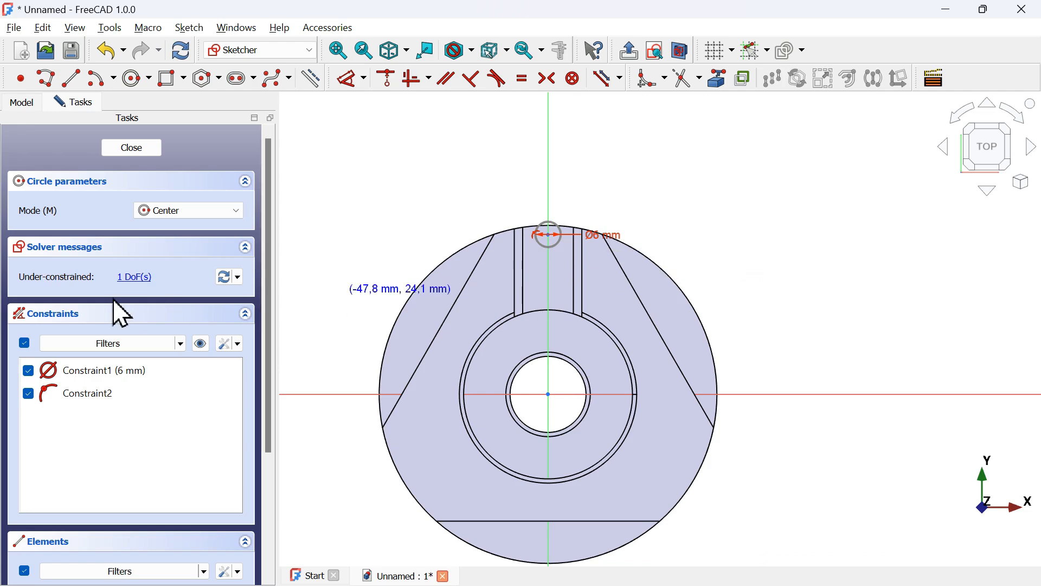
Dimension the circle centre's vertical distance from the origin as 62/2 mm and close the sketch
left_click(350, 79)
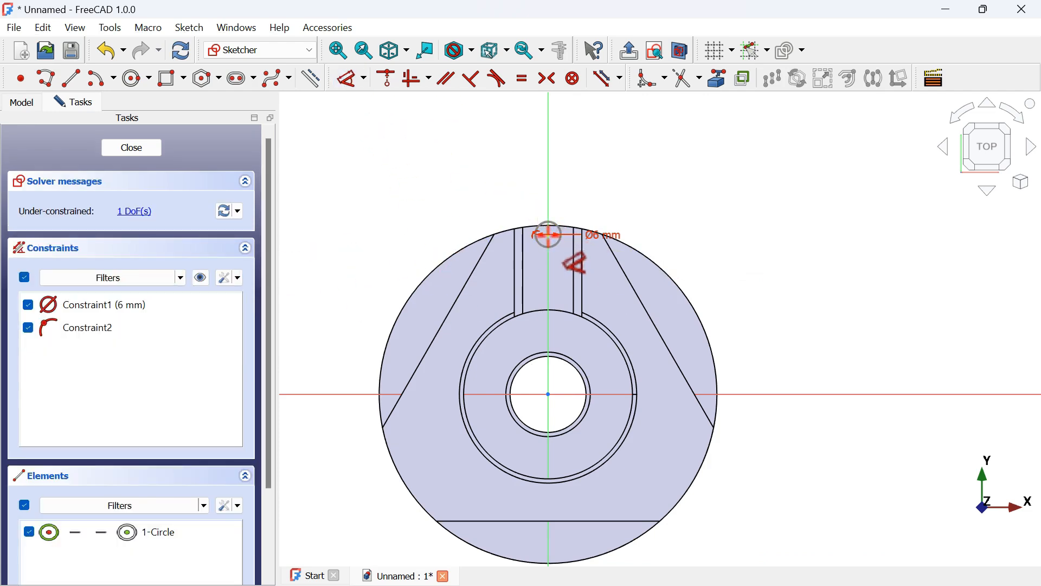
left_click(548, 234)
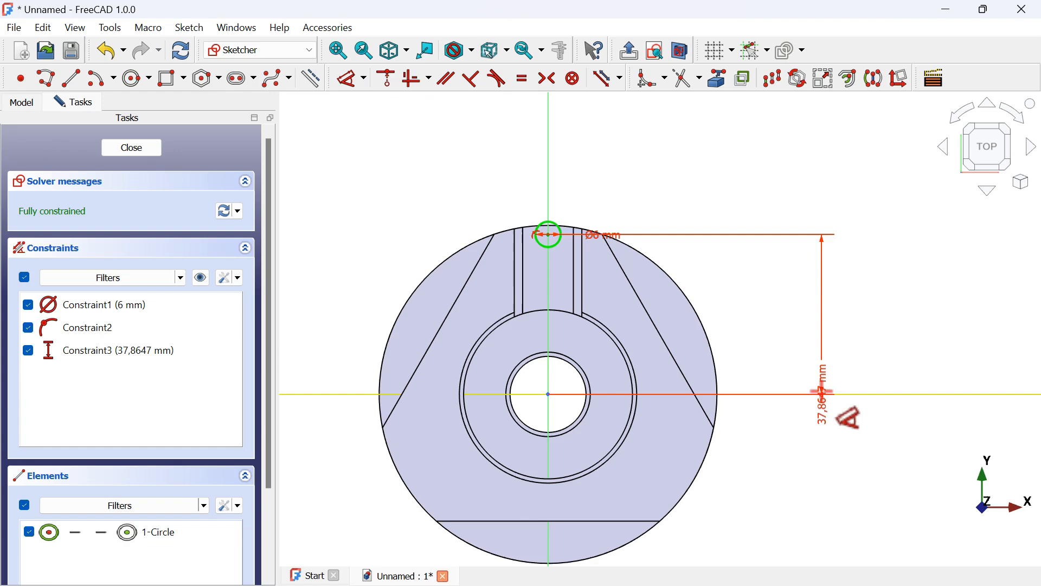
left_click(806, 337)
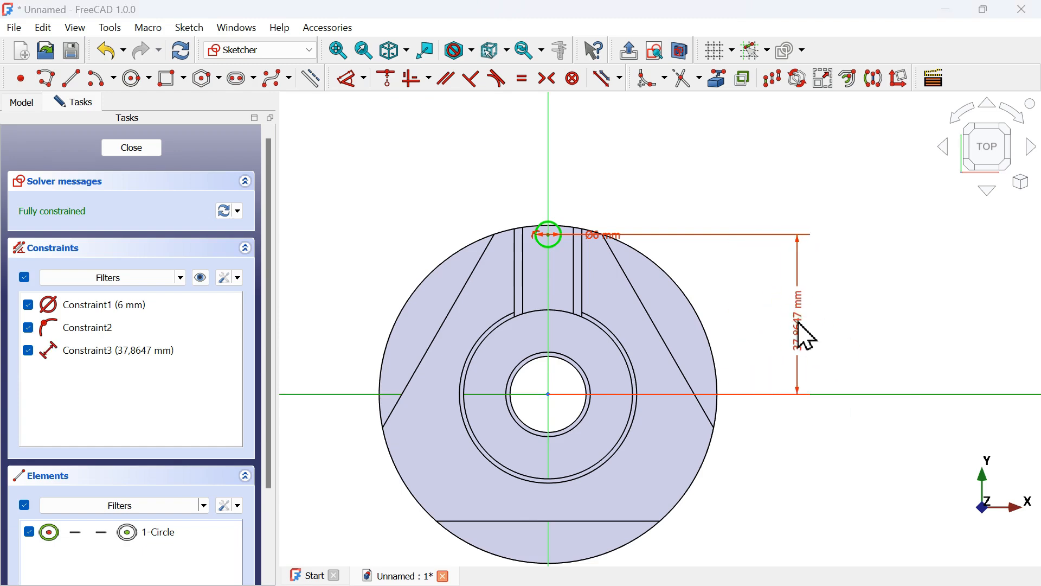
key("alt+Tab")
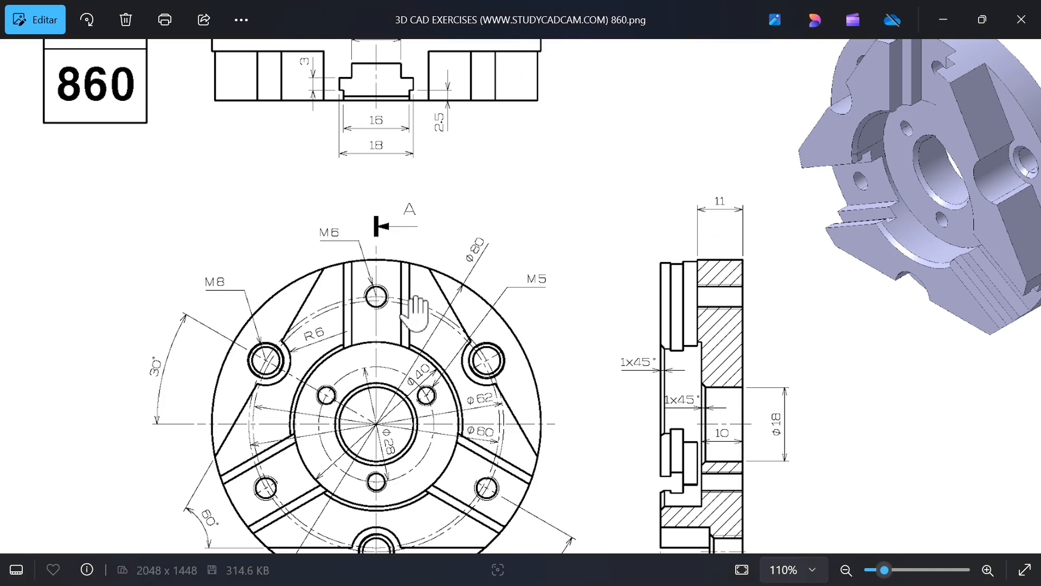
left_click_drag(414, 337, 504, 206)
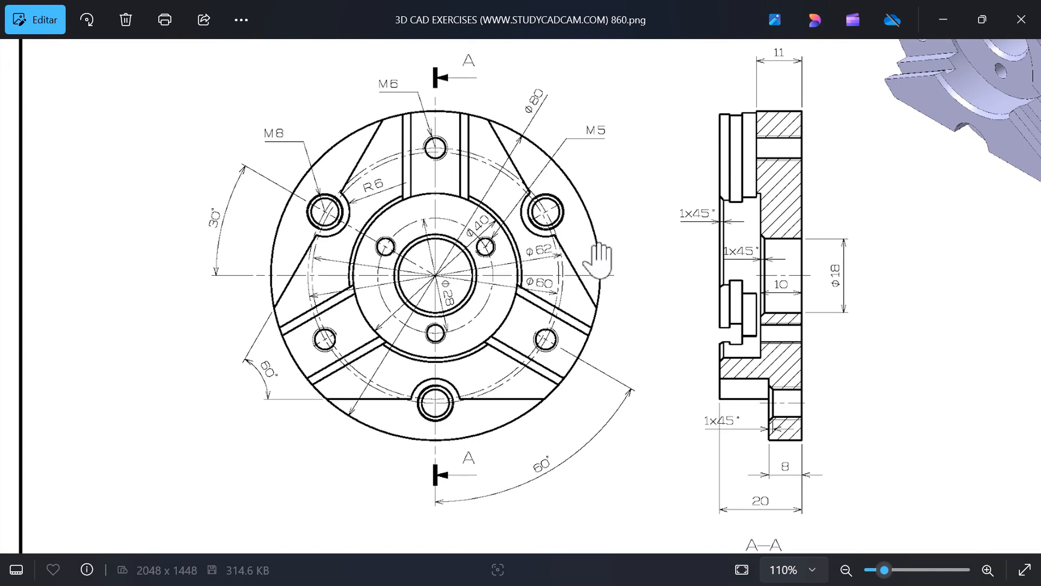
key("alt+Tab")
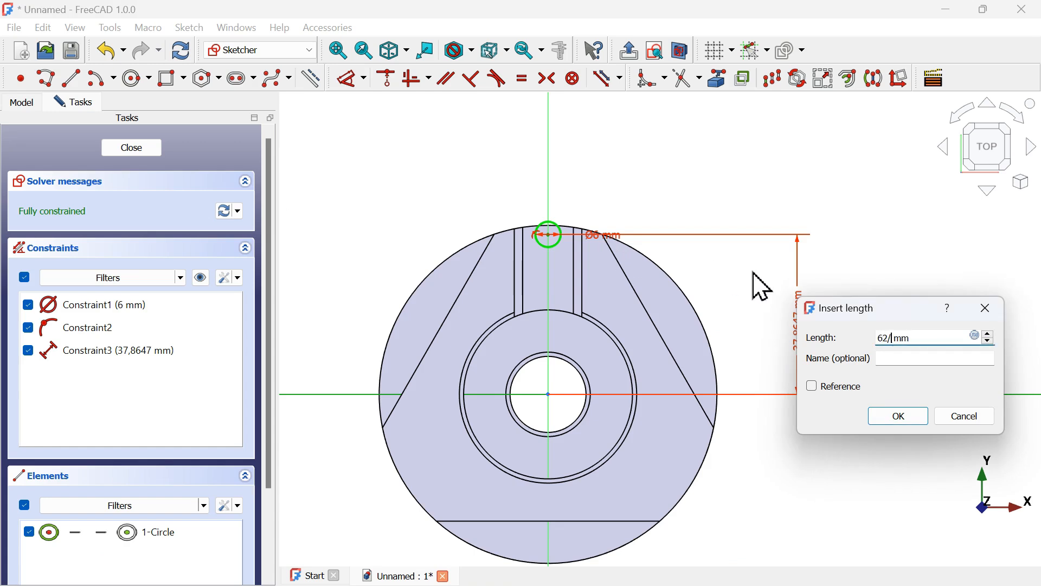
key("Return")
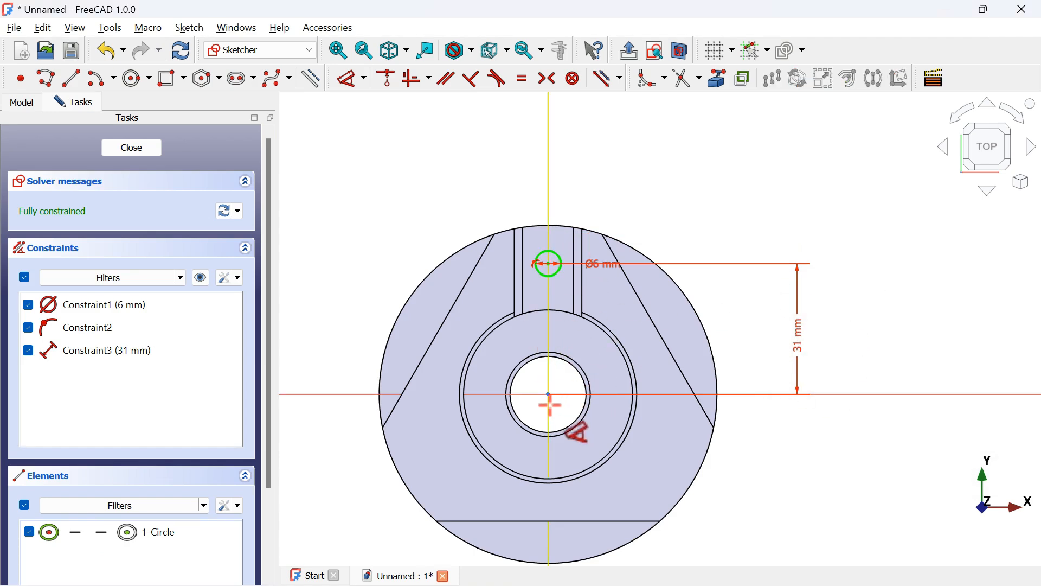
left_click(550, 276)
key("Escape")
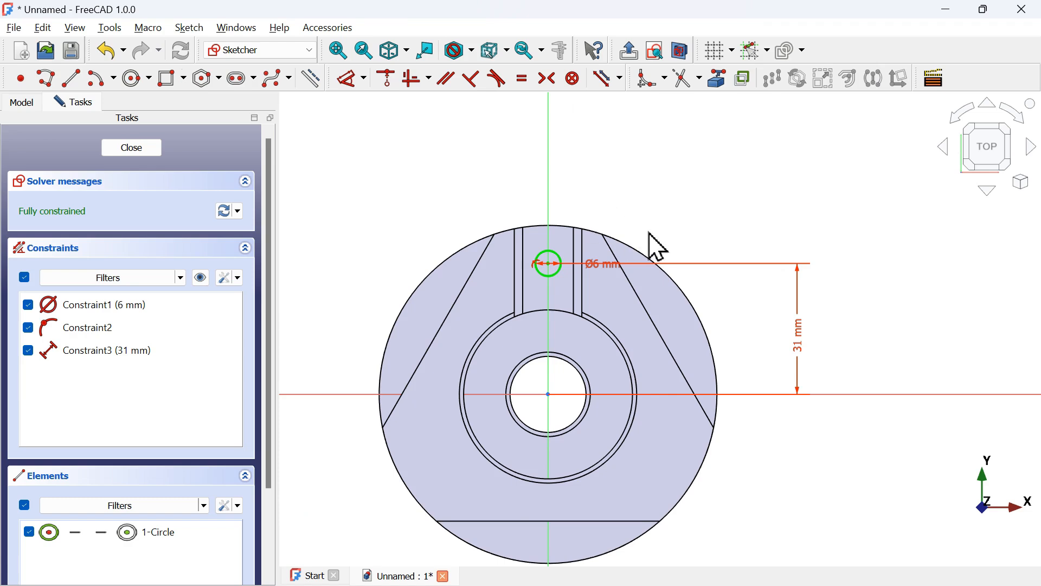
key("Escape")
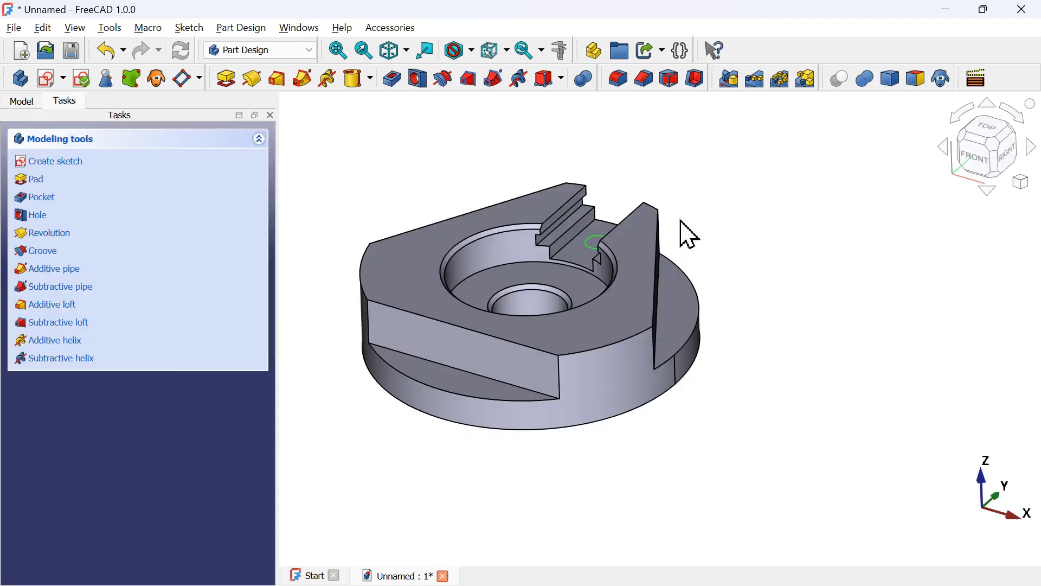
Start a Hole feature on the circle sketch using the ISO metric regular profile
scroll(519, 191, "up", 3)
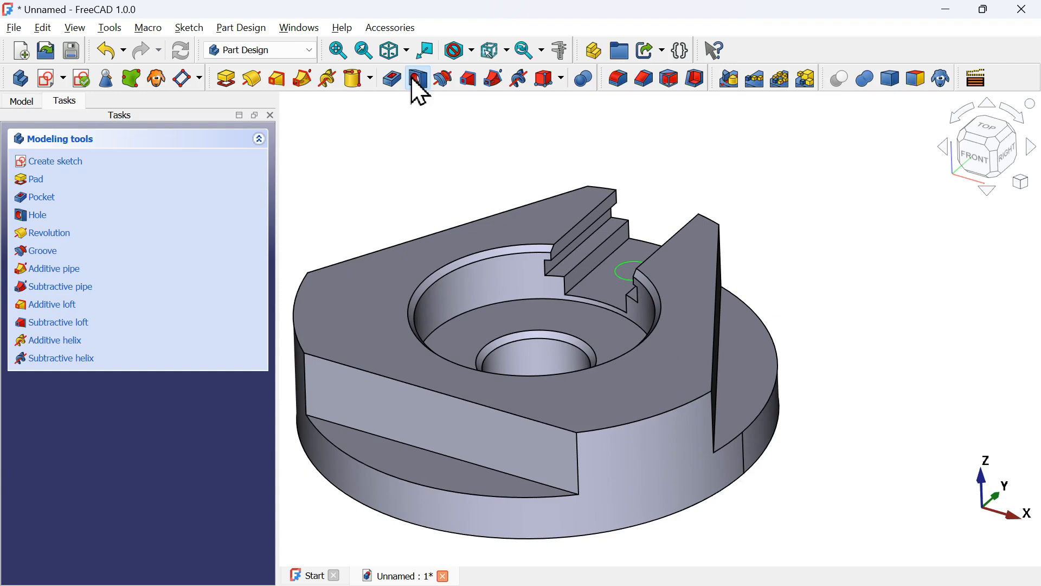
left_click(418, 88)
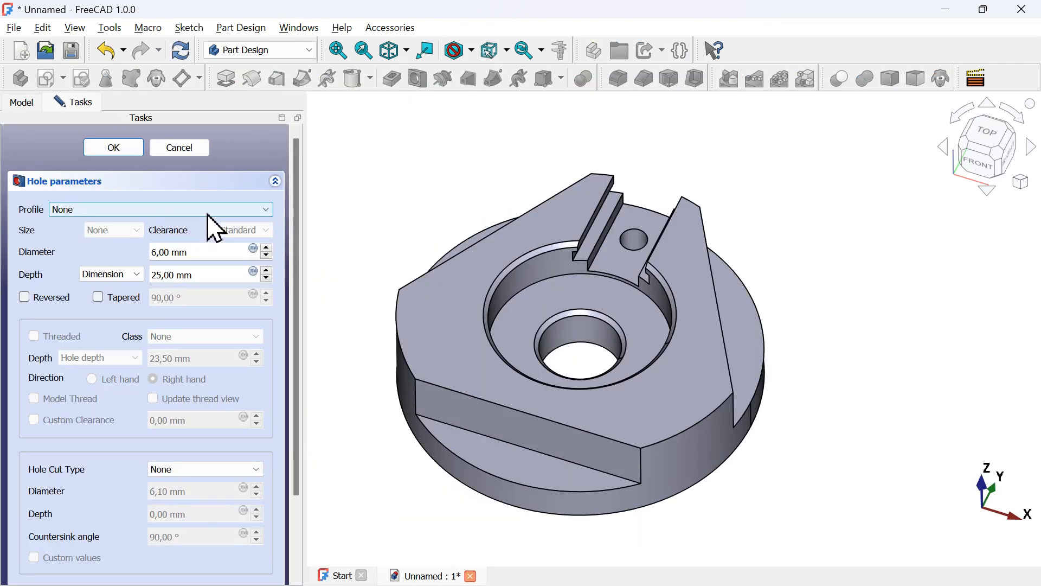
left_click(208, 212)
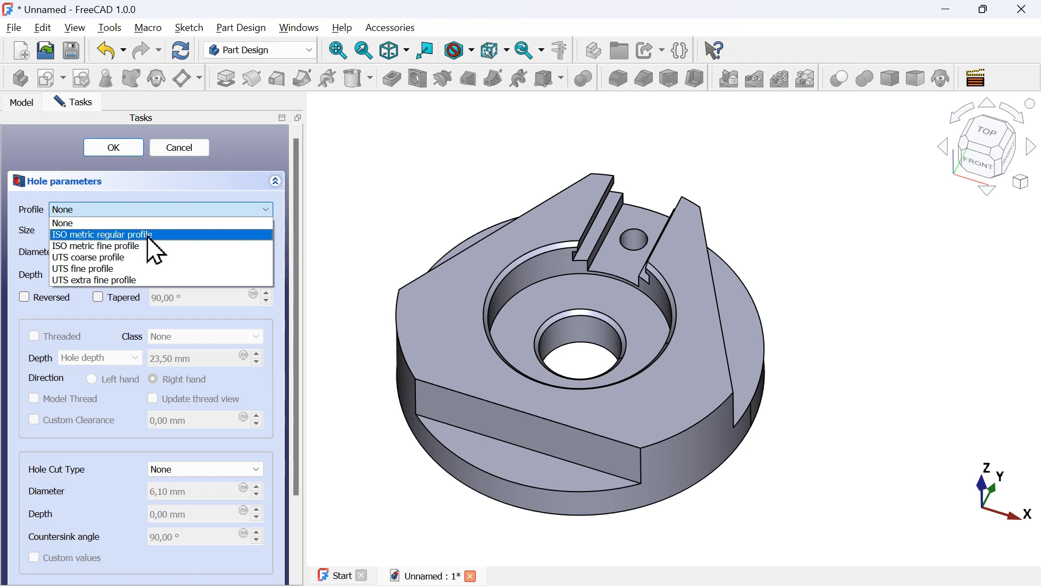
left_click(167, 235)
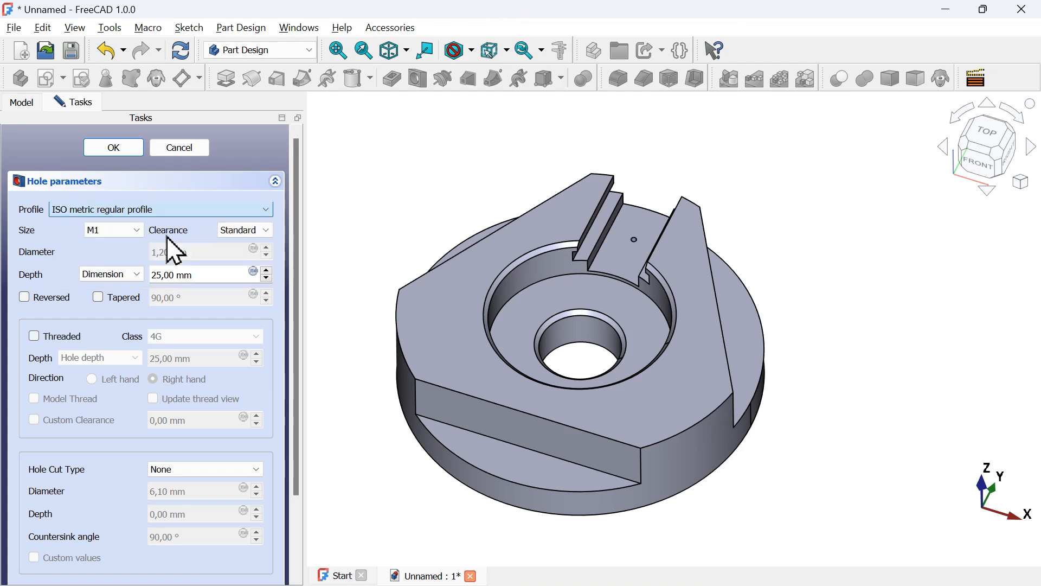
left_click(130, 231)
left_click(125, 293)
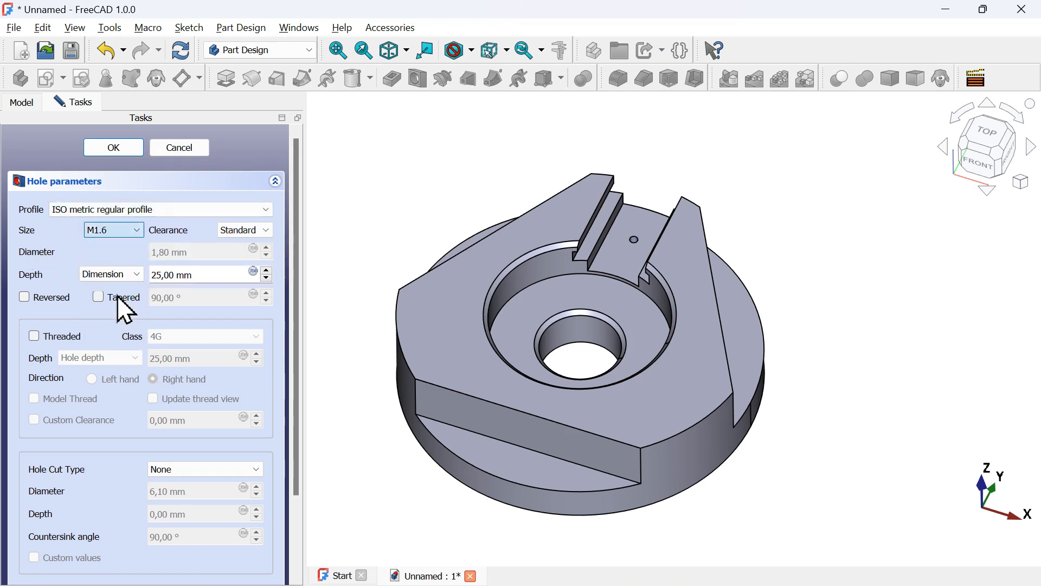
Set the hole size to M6 and its depth to 50 mm, then confirm the Hole
scroll(126, 304, "down", 1)
left_click(134, 201)
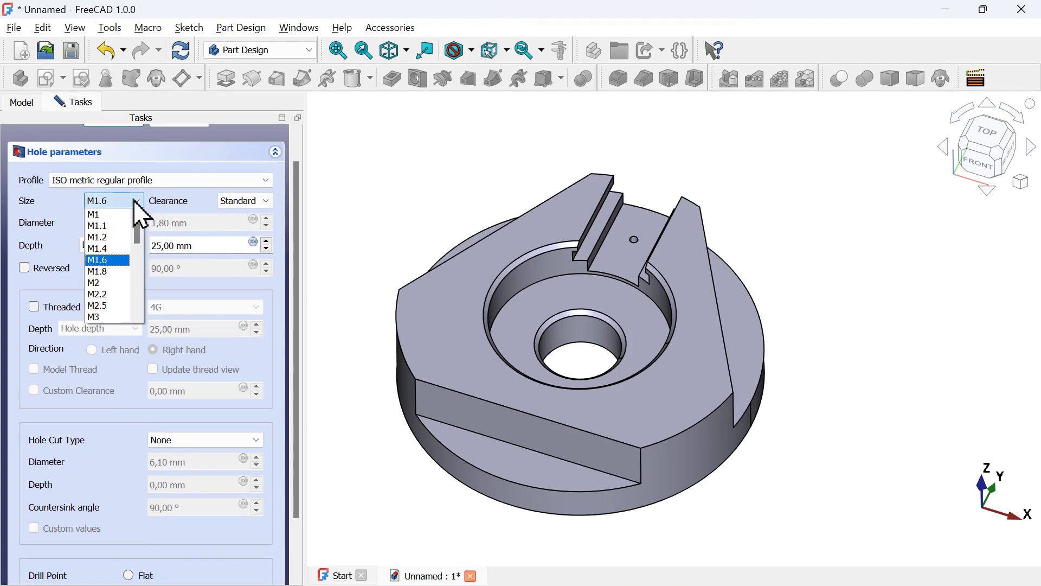
key("alt+Tab")
key("alt+Tab")
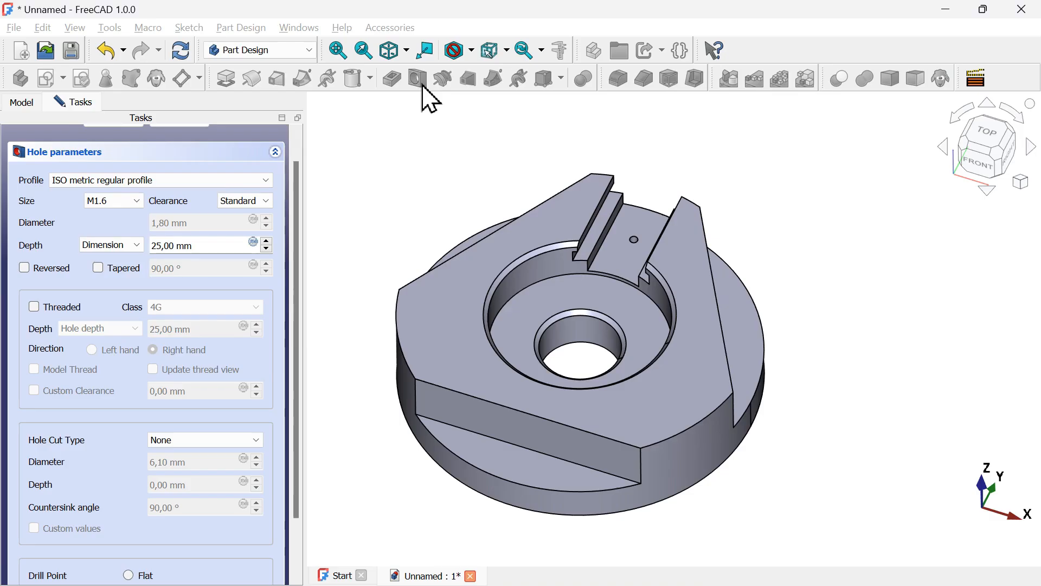
left_click(107, 203)
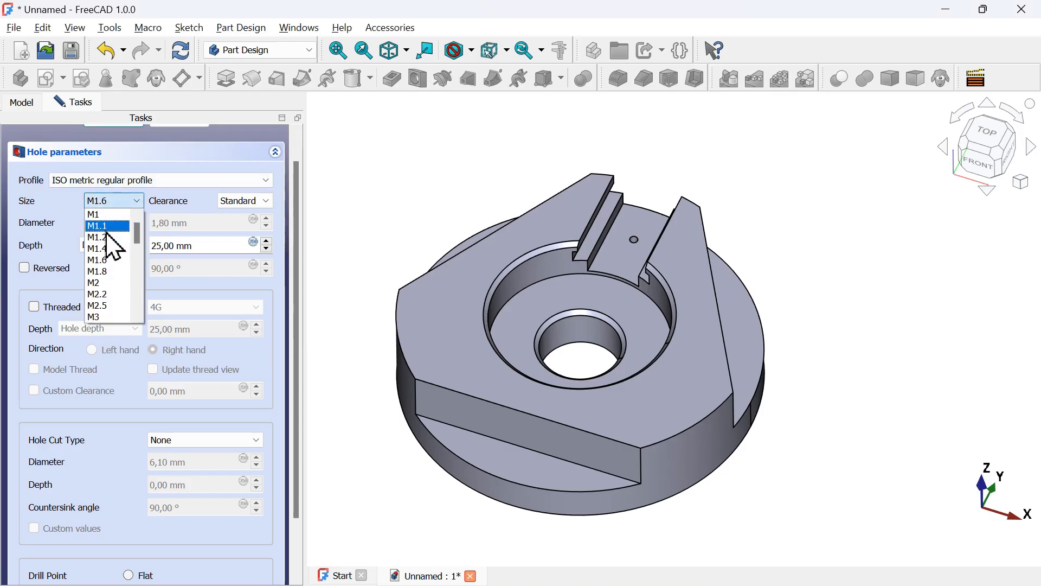
scroll(105, 258, "down", 1)
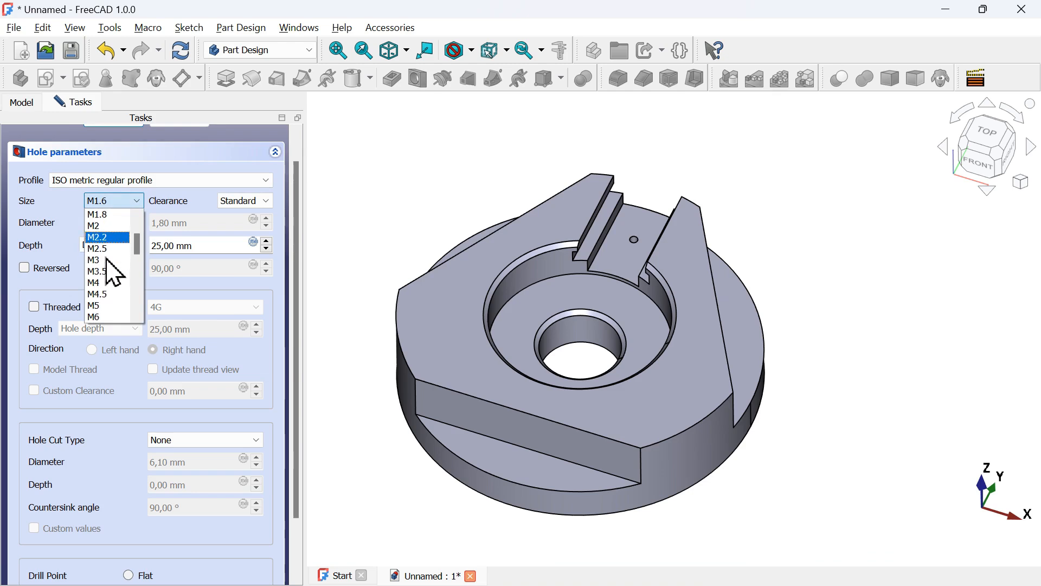
left_click(105, 319)
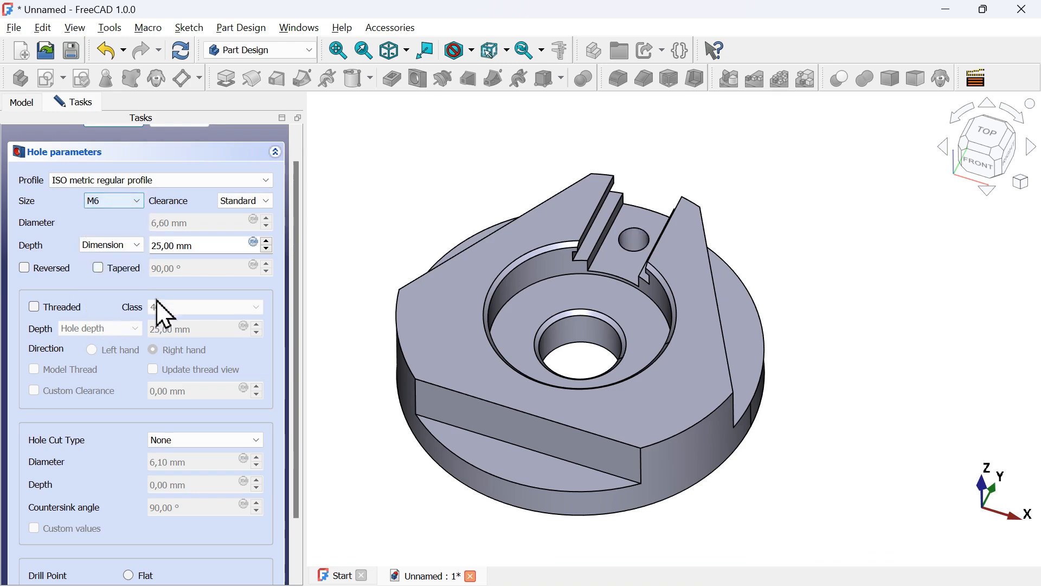
left_click_drag(225, 244, 130, 243)
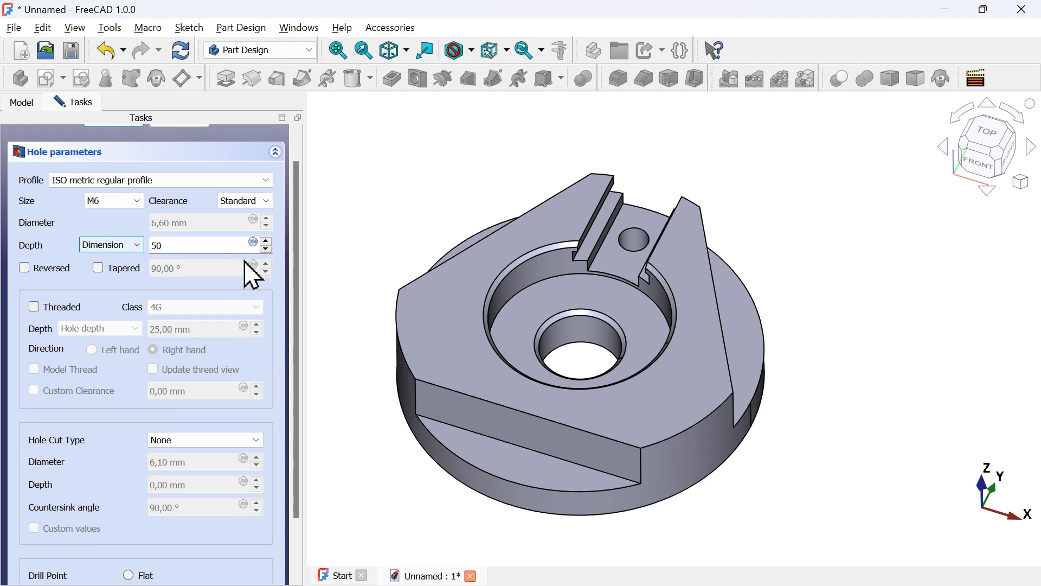
scroll(256, 272, "up", 1)
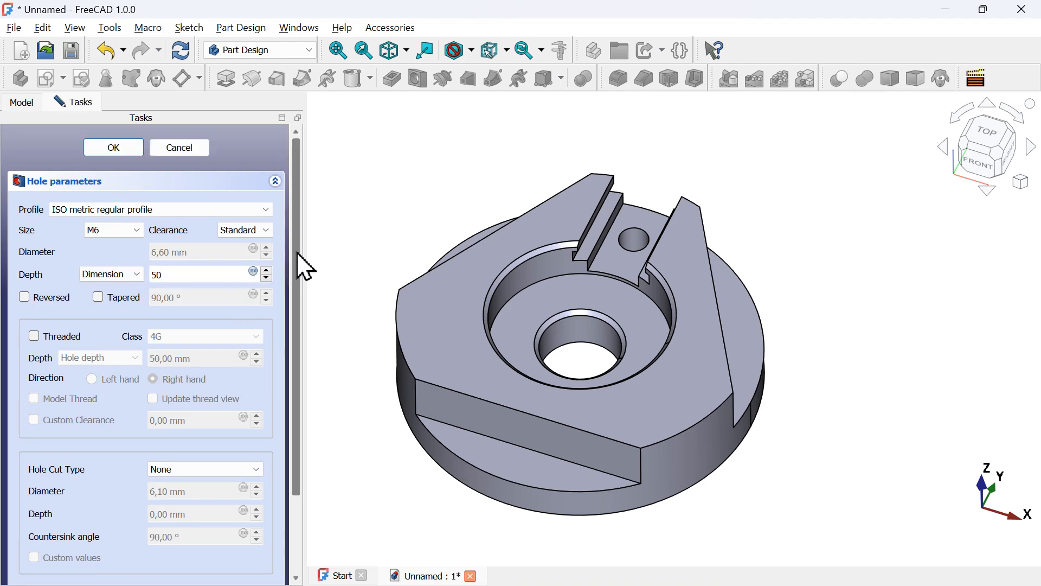
left_click(118, 152)
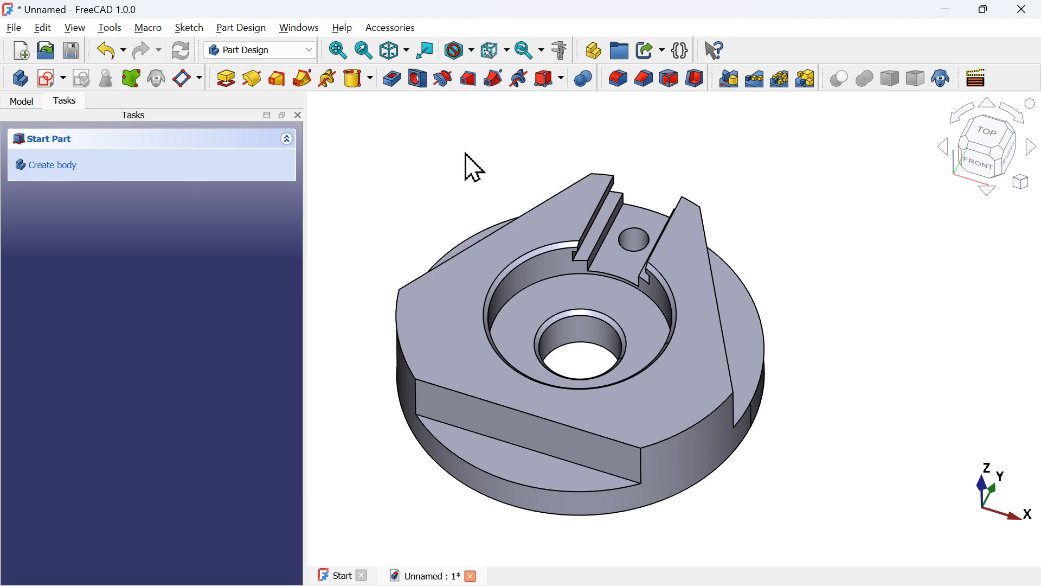
Set the Hole feature's Threaded and Model Thread properties to true and close the Start page
left_click(24, 102)
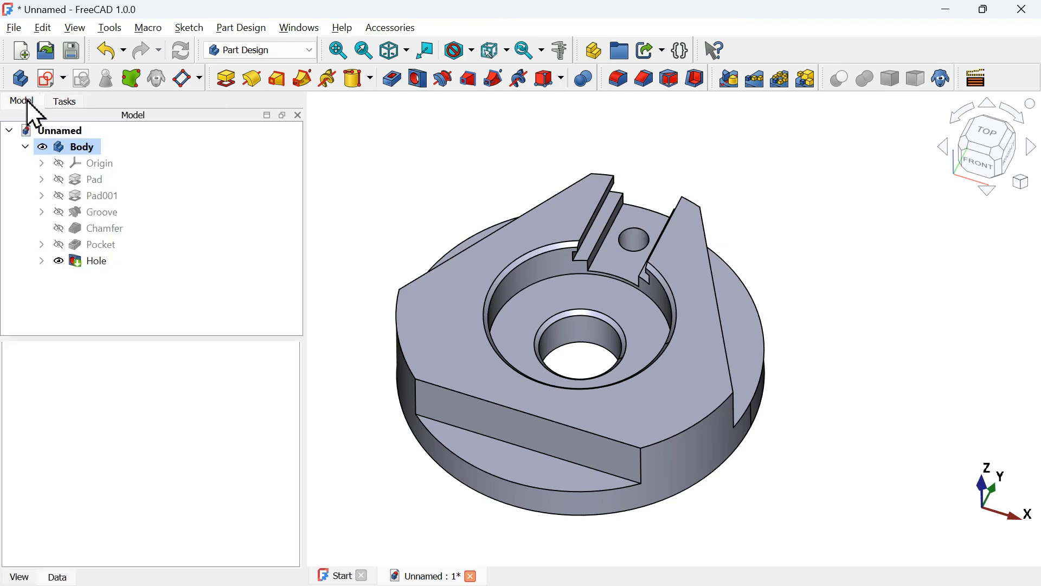
left_click(89, 265)
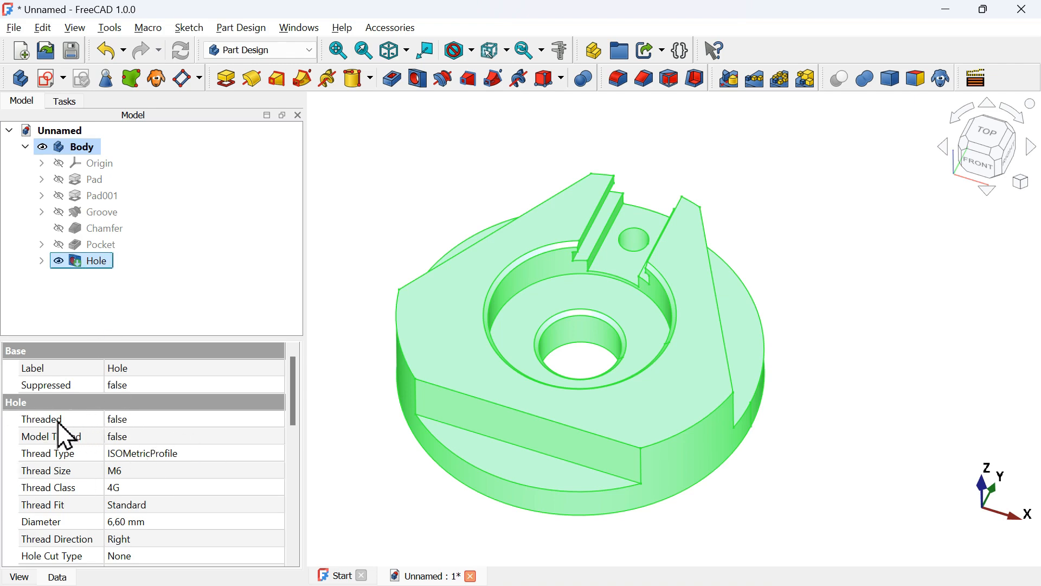
left_click(208, 420)
left_click(208, 420)
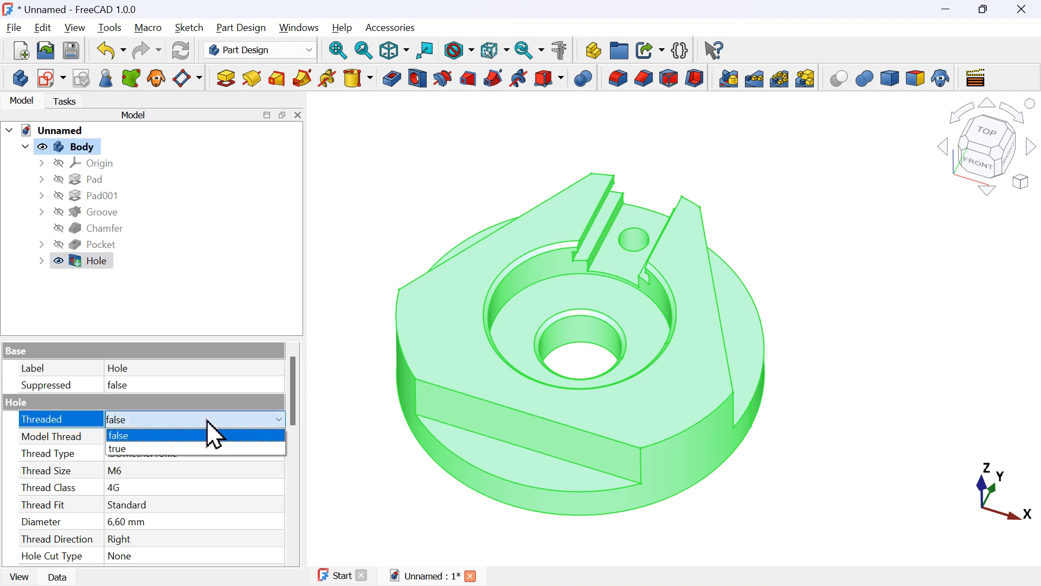
key("Down")
key("Return")
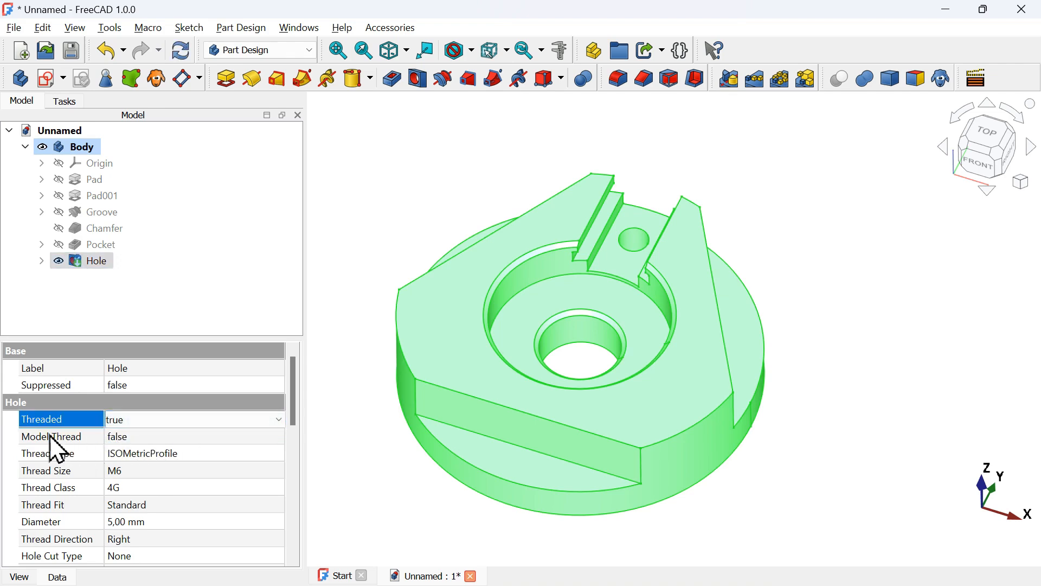
left_click(205, 438)
left_click(205, 438)
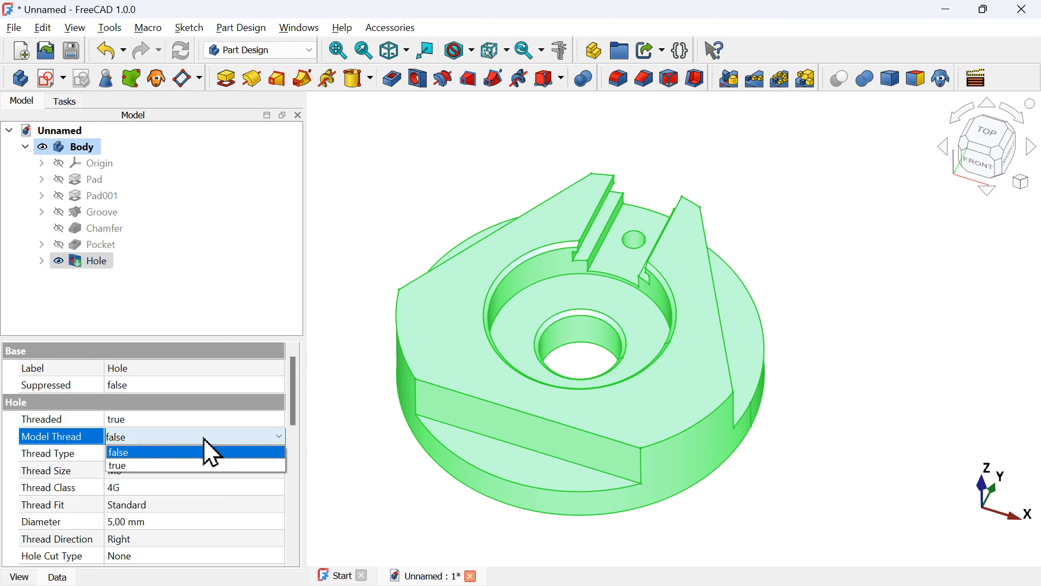
left_click(216, 466)
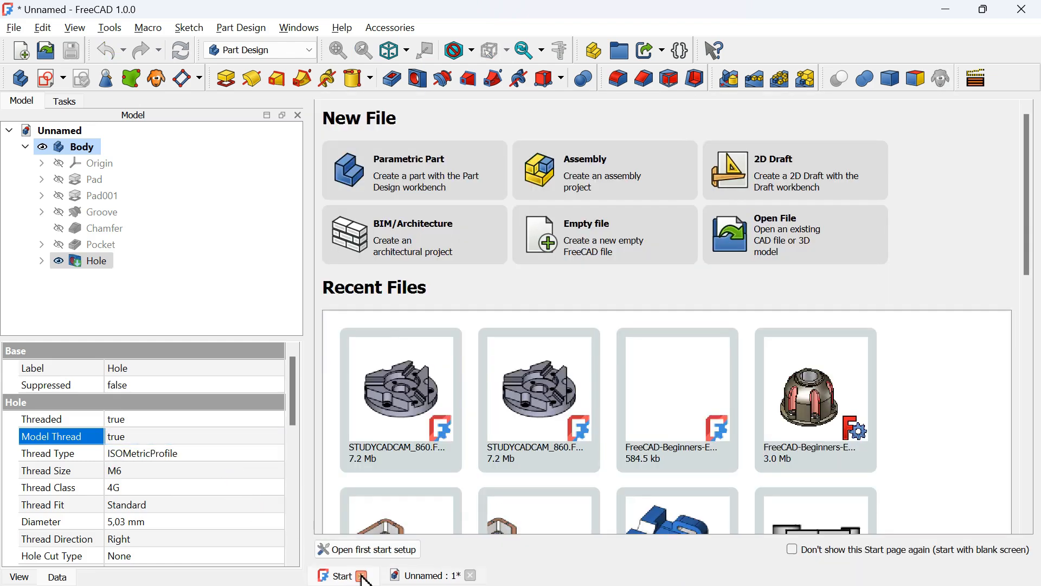
left_click(362, 576)
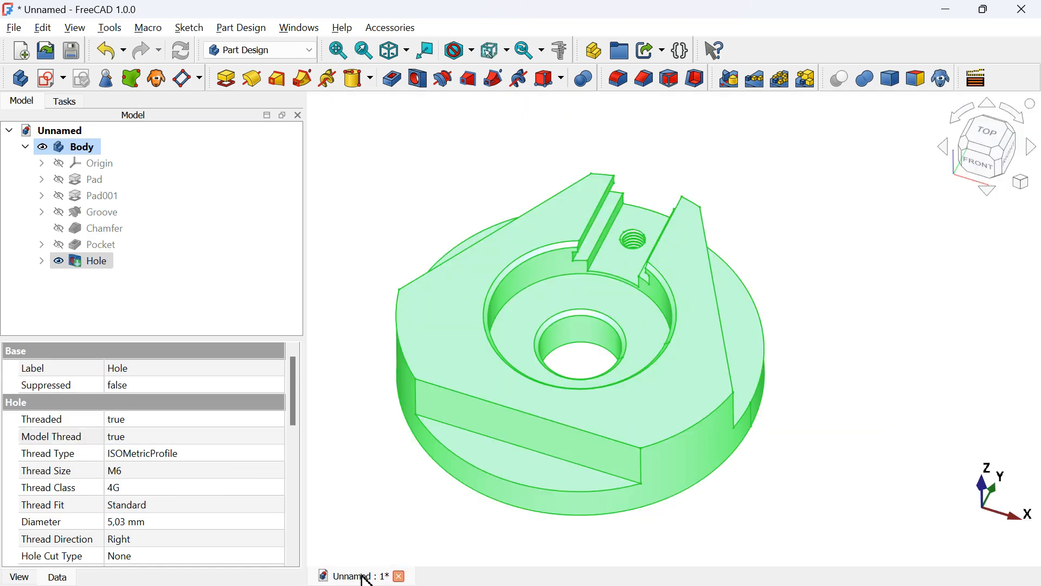
Start a new sketch on the annular floor face inside the large counterbore
left_click(742, 244)
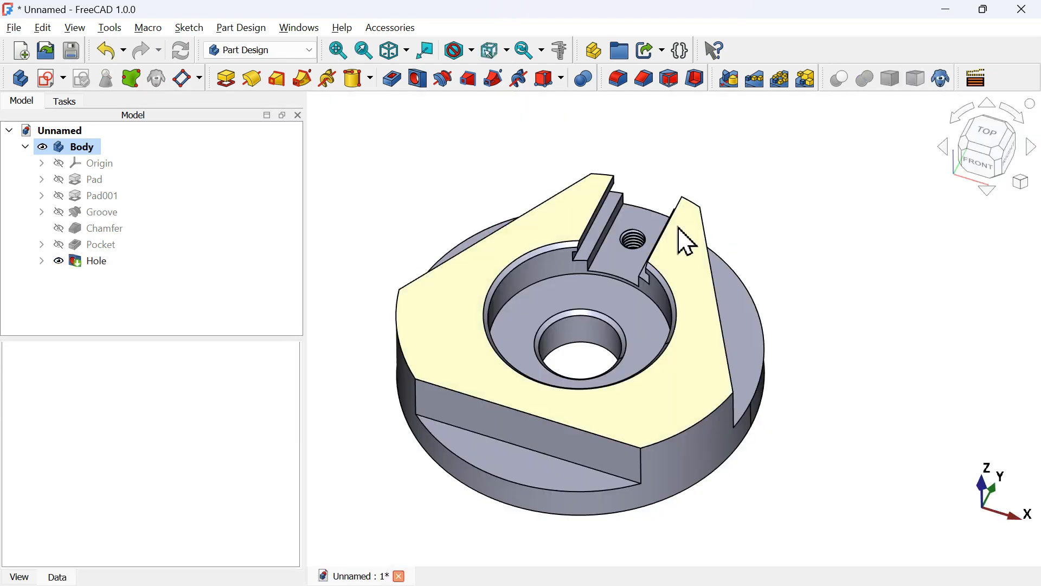
scroll(679, 227, "up", 4)
mouse_move(650, 182)
middle_mouse_down()
mouse_move(660, 230)
mouse_move(679, 156)
mouse_move(673, 175)
middle_mouse_up()
key("alt+Tab")
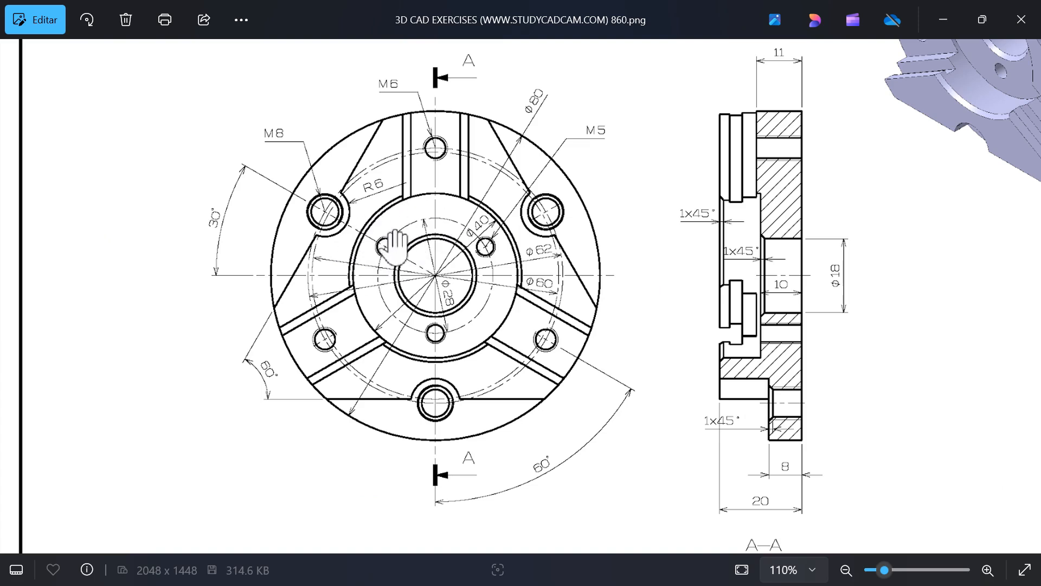
key("alt+Tab")
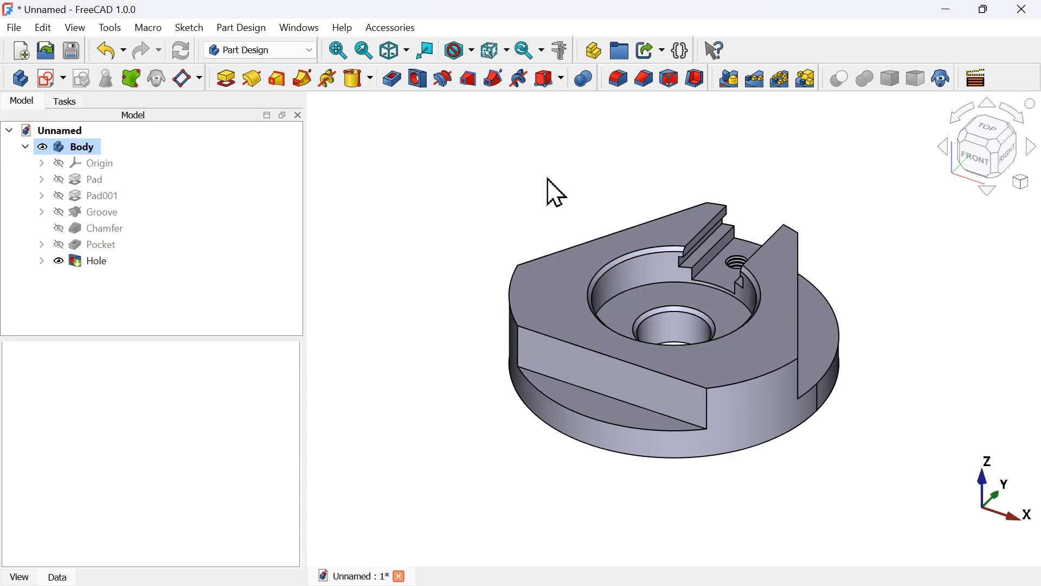
left_click(698, 293)
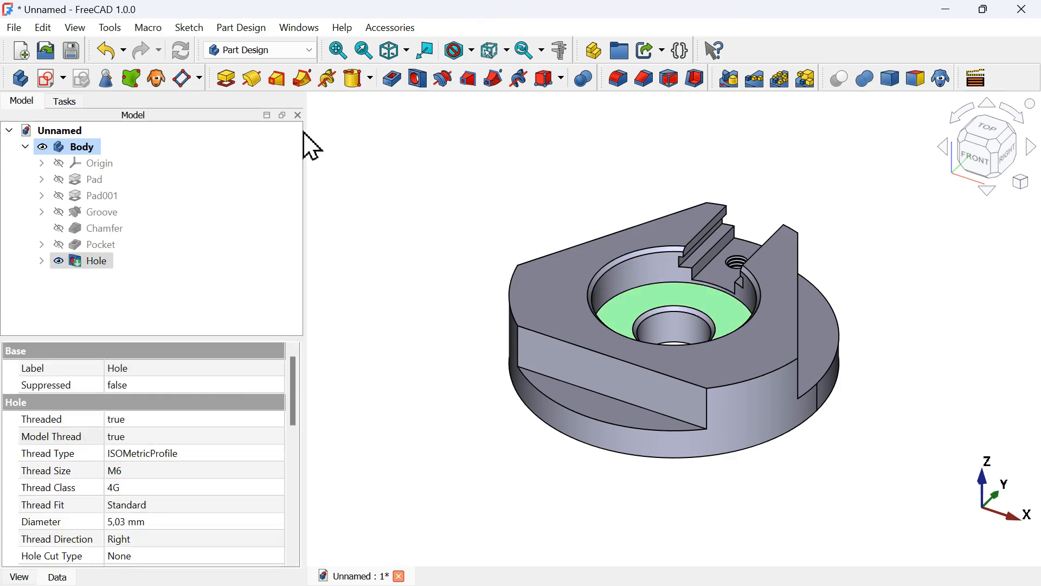
left_click(48, 79)
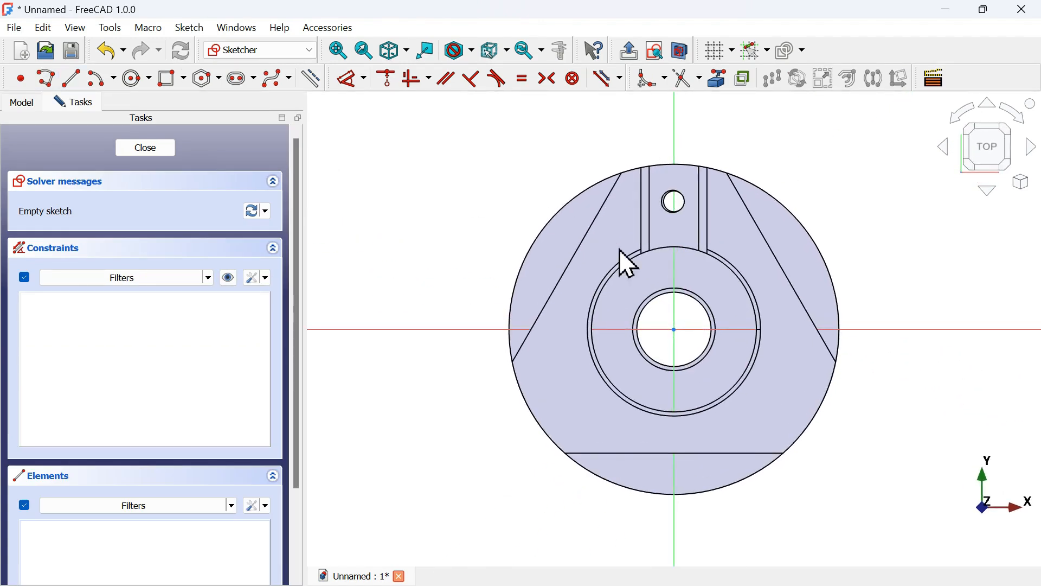
scroll(632, 271, "up", 3)
left_click(684, 52)
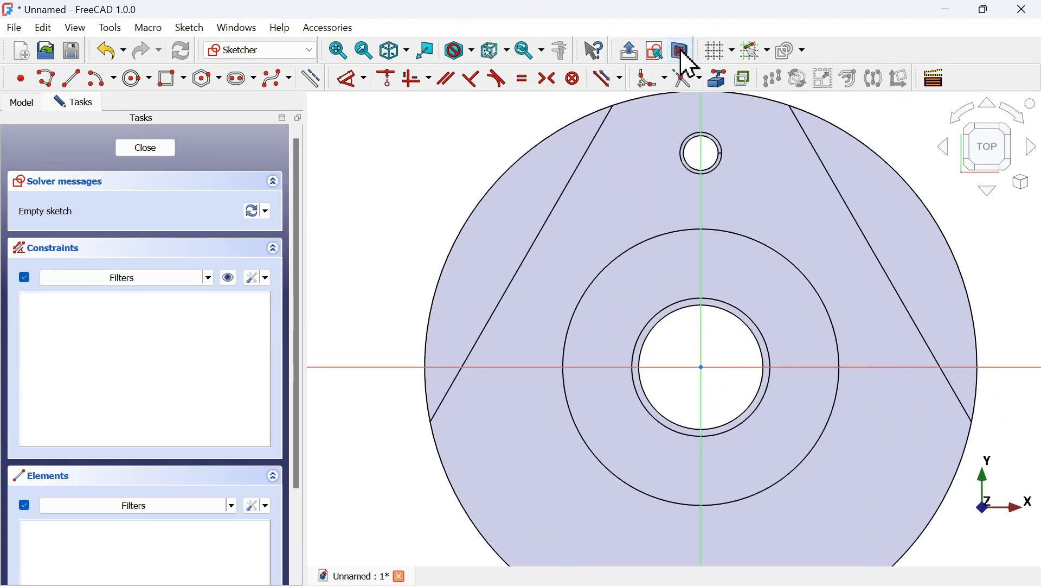
Draw a circle of 5 mm diameter on the floor face, up and to the left of the centre
left_click(138, 80)
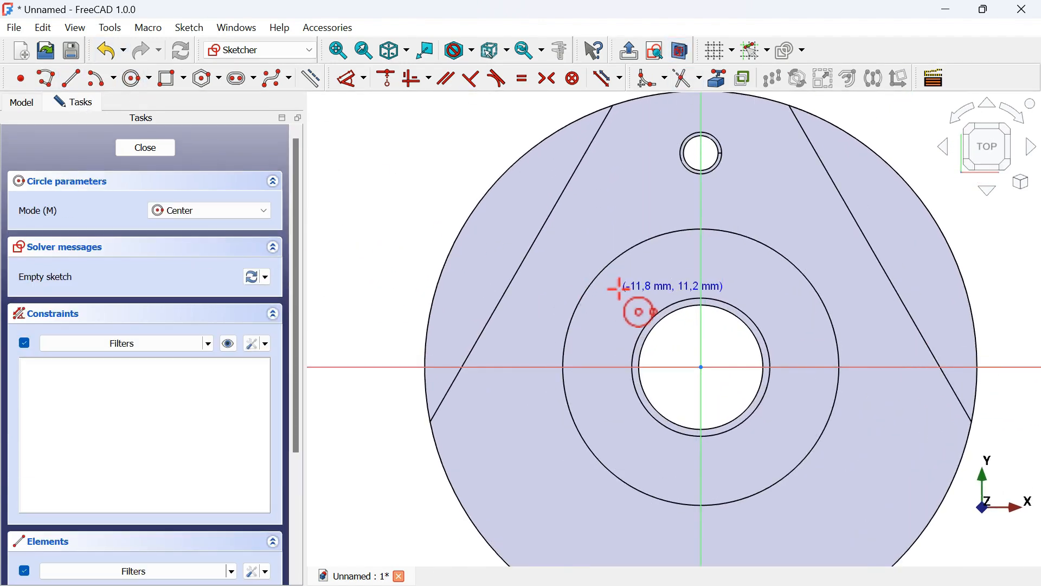
left_click(591, 277)
key("alt+Tab")
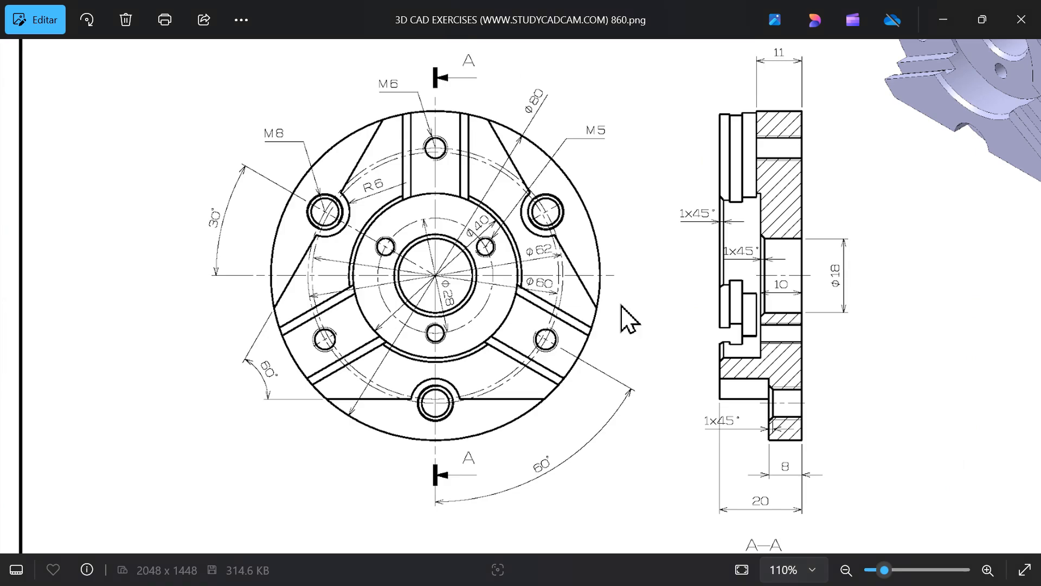
scroll(487, 241, "up", 2)
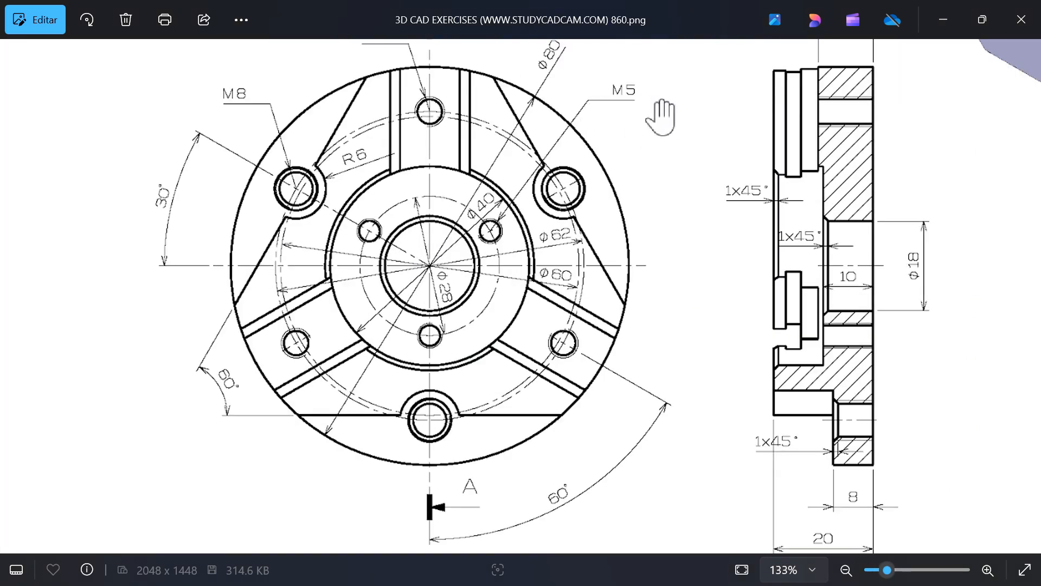
key("alt+Tab")
type("5")
key("Return")
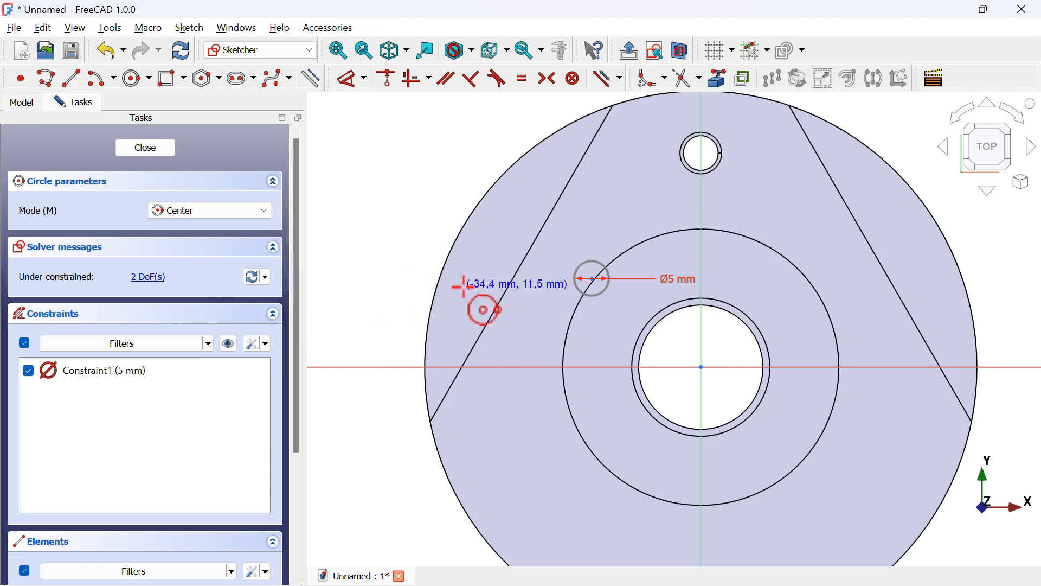
Draw a line from the circle's centre to the origin and make it construction geometry
left_click(71, 78)
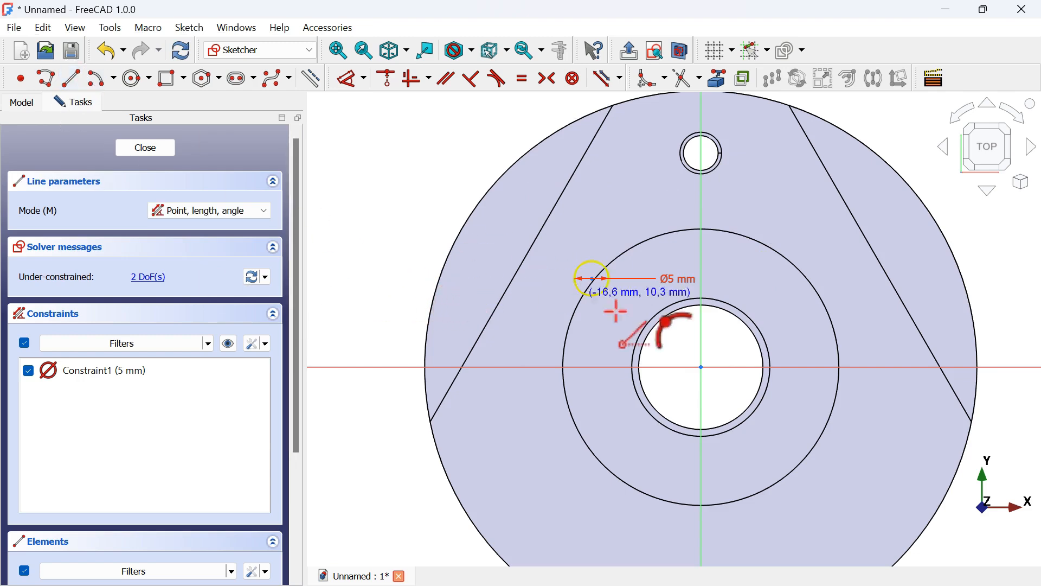
left_click(592, 279)
left_click(701, 367)
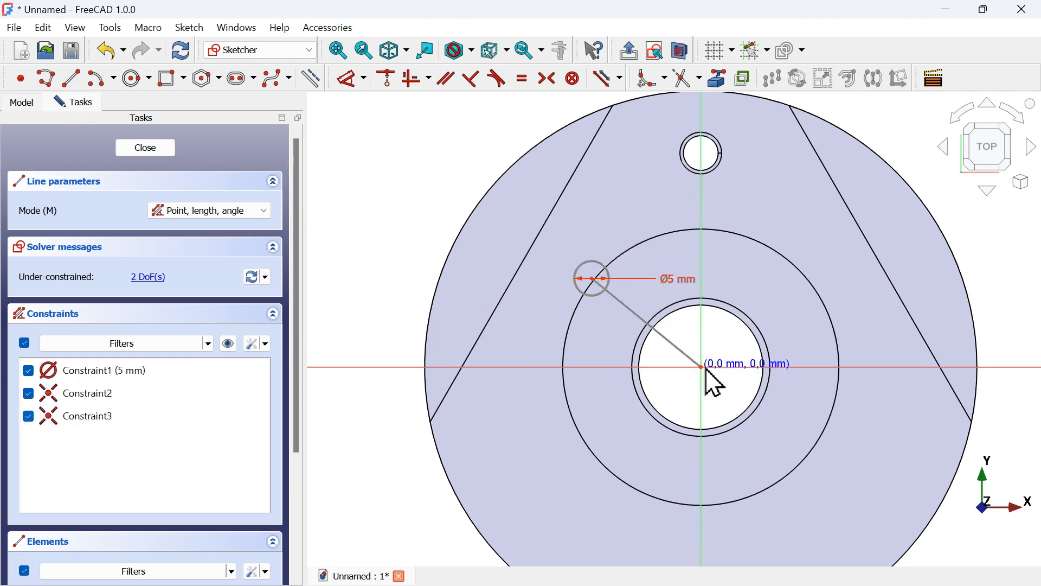
key("alt+Tab")
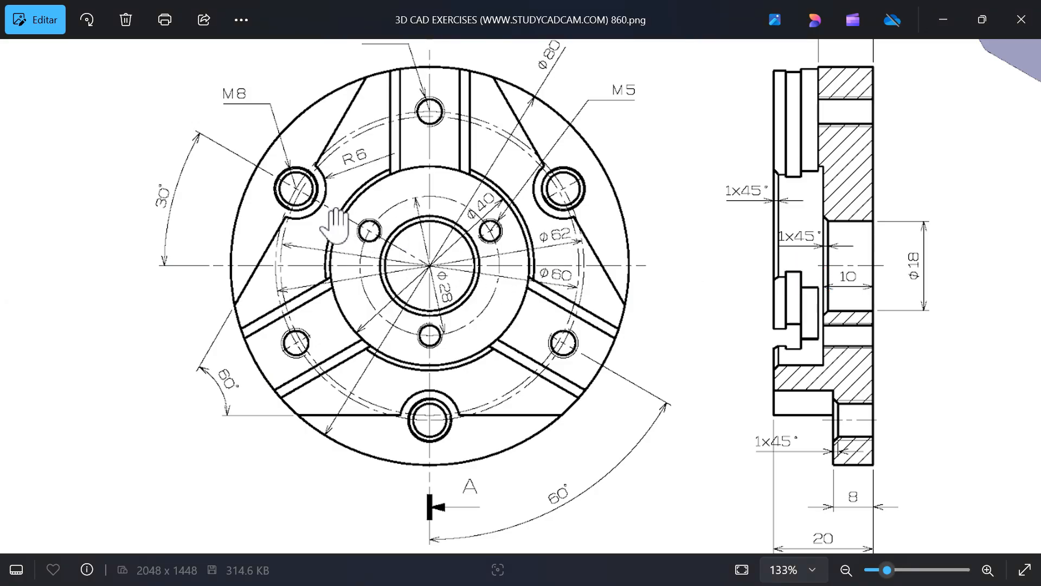
key("alt+Tab")
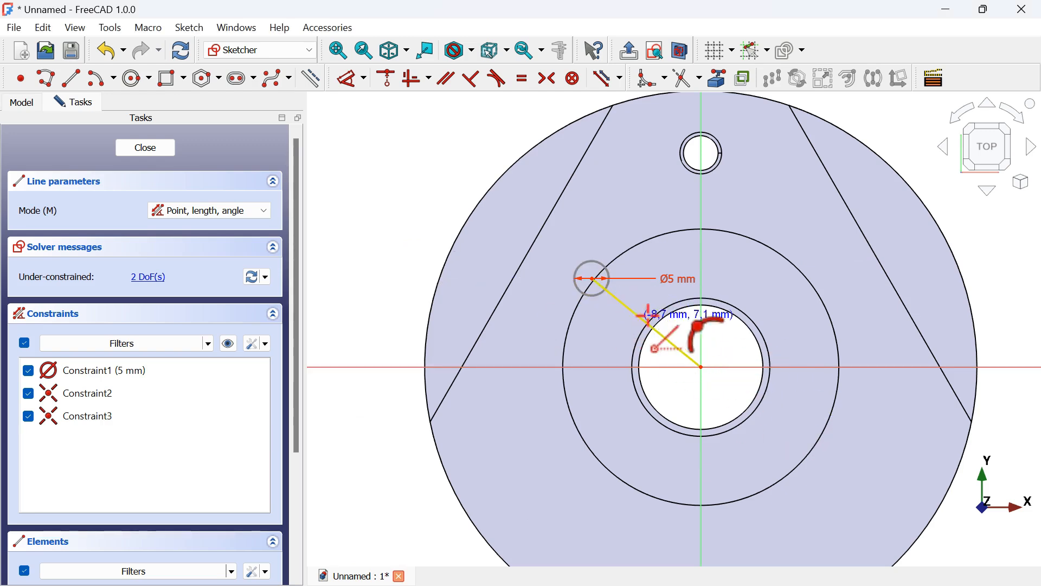
key("Escape")
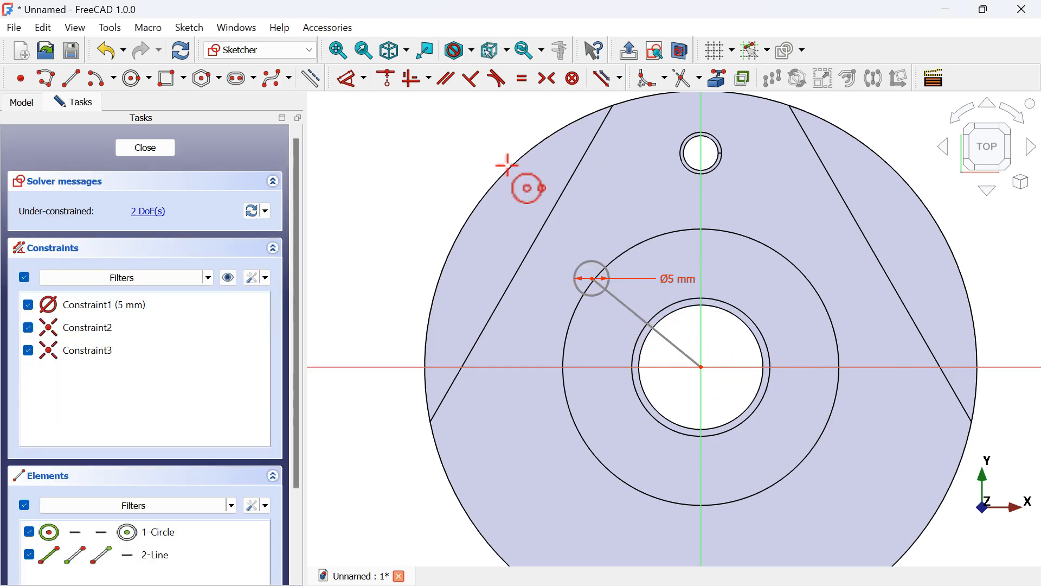
left_click(666, 341)
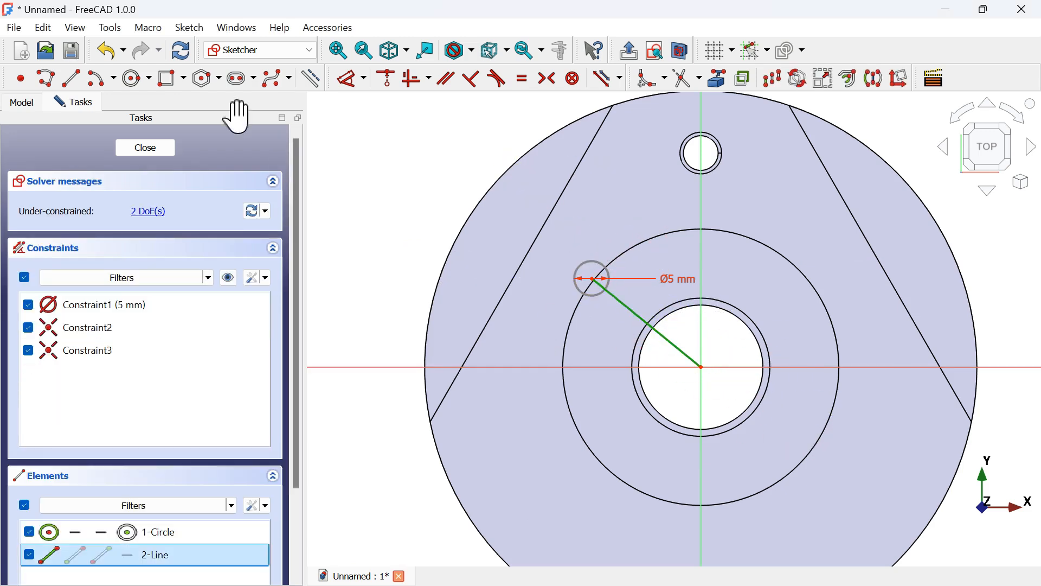
left_click(311, 81)
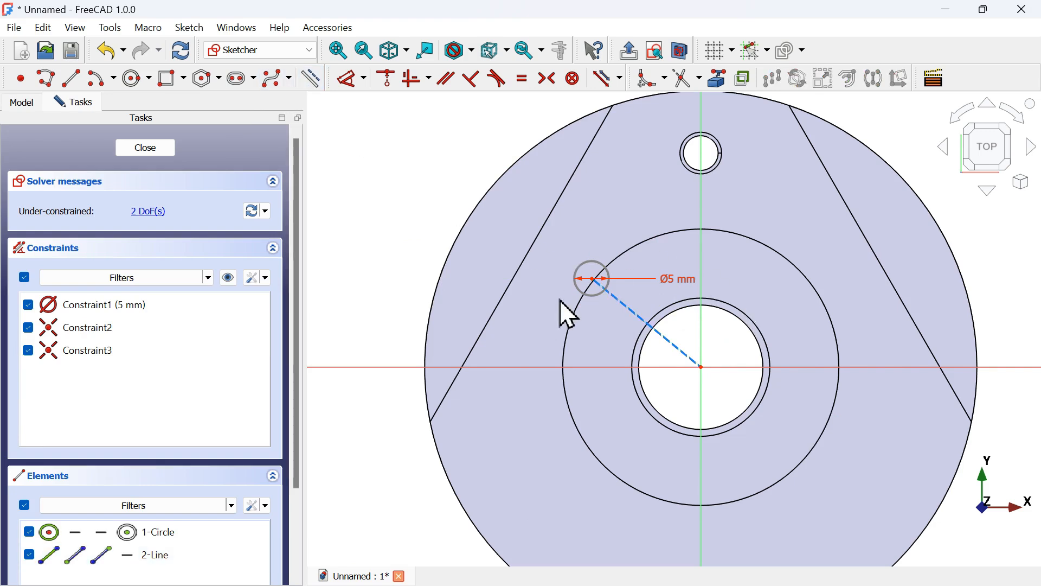
Constrain the construction line's angle to the horizontal axis as 30°
left_click(353, 82)
left_click(640, 317)
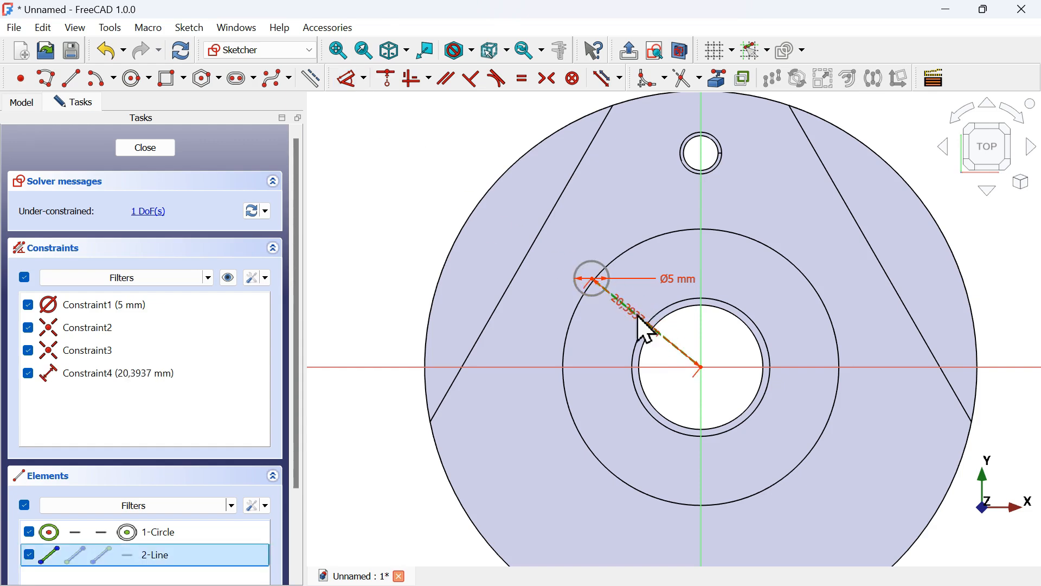
left_click(559, 364)
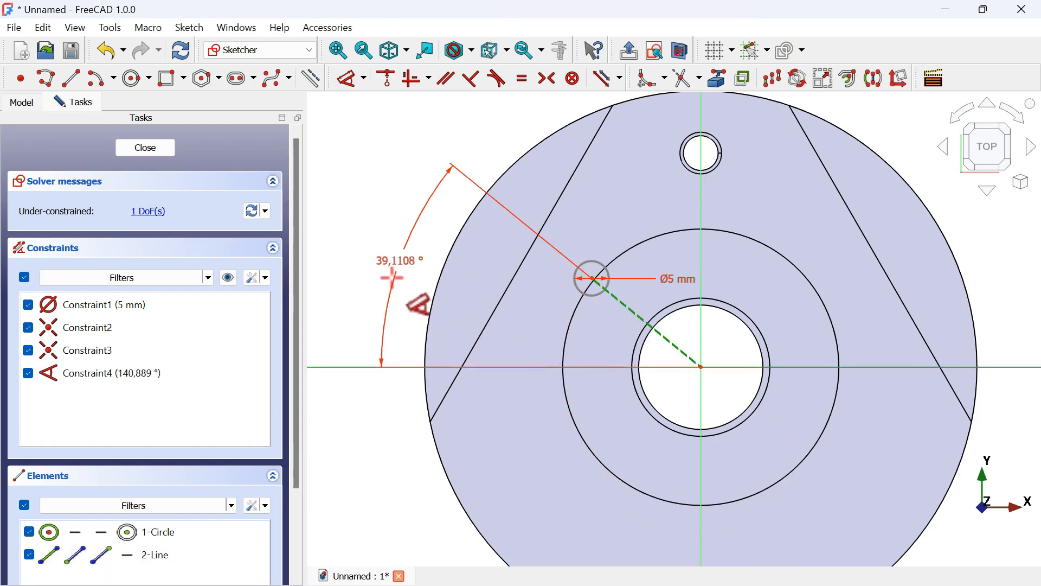
left_click(420, 271)
key("alt+Tab")
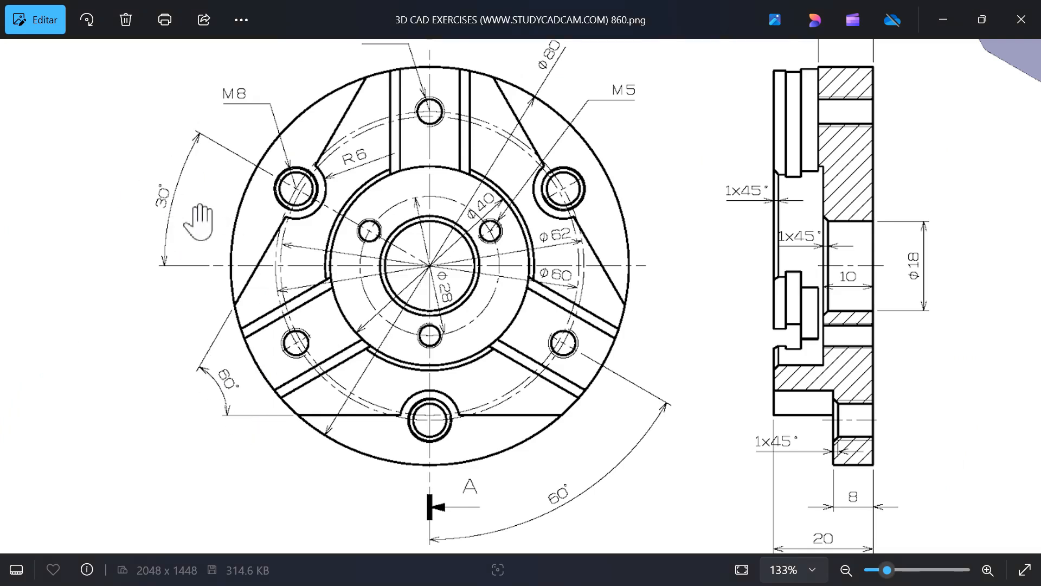
key("alt+Tab")
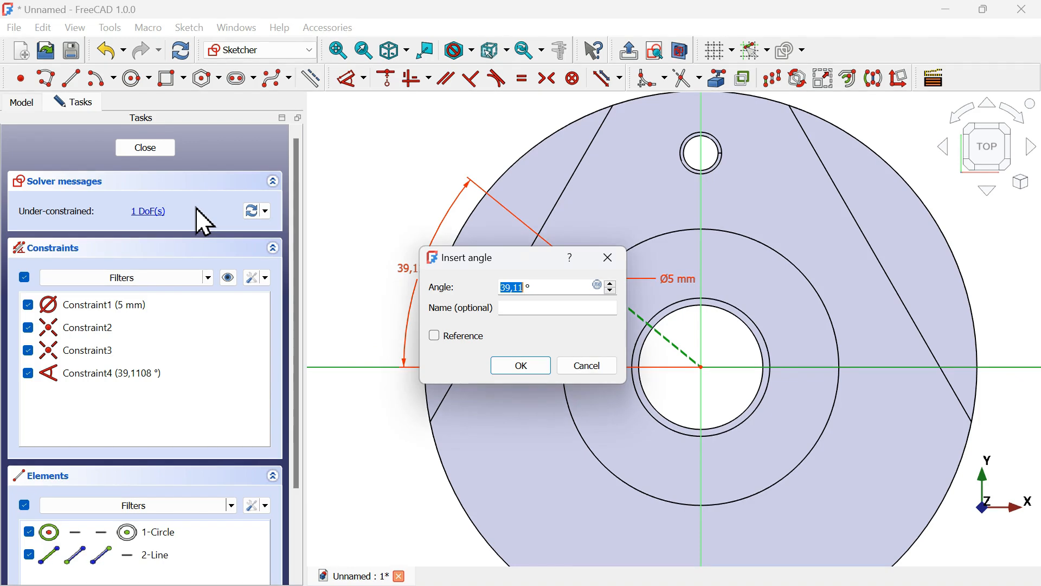
type("0")
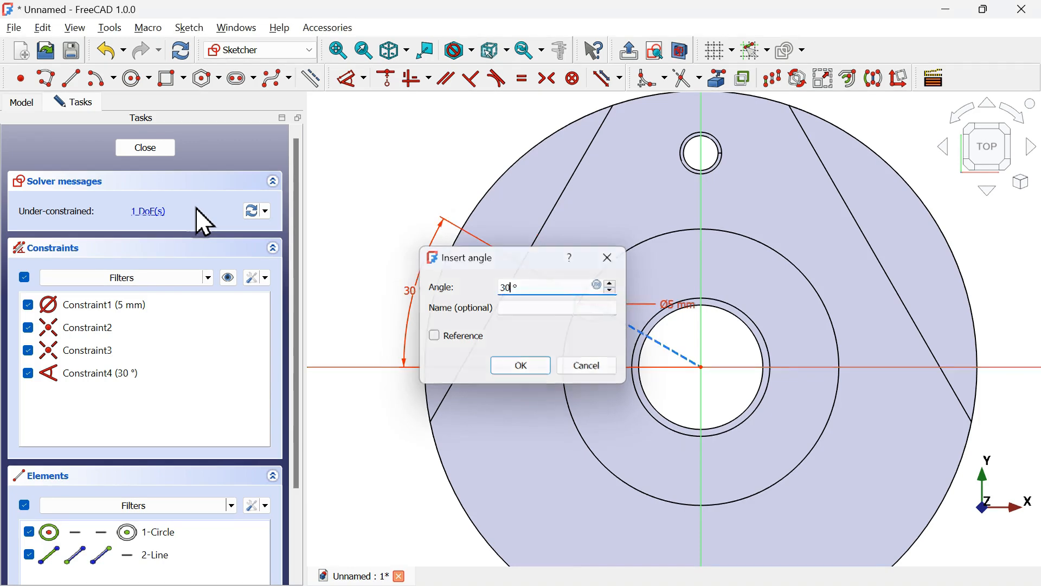
key("Return")
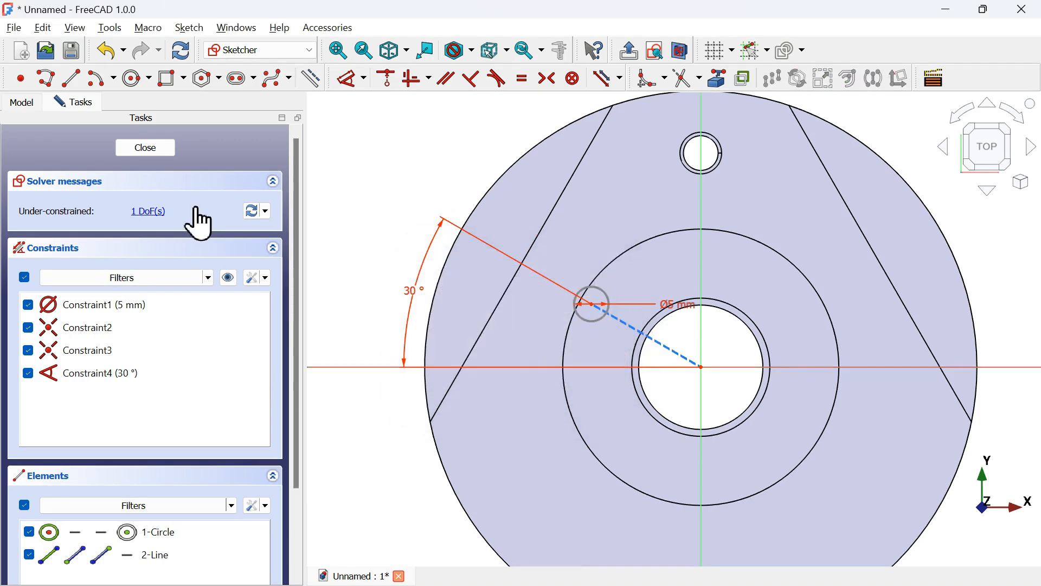
Set the construction line's length to 14 mm and close the sketch
left_click(648, 336)
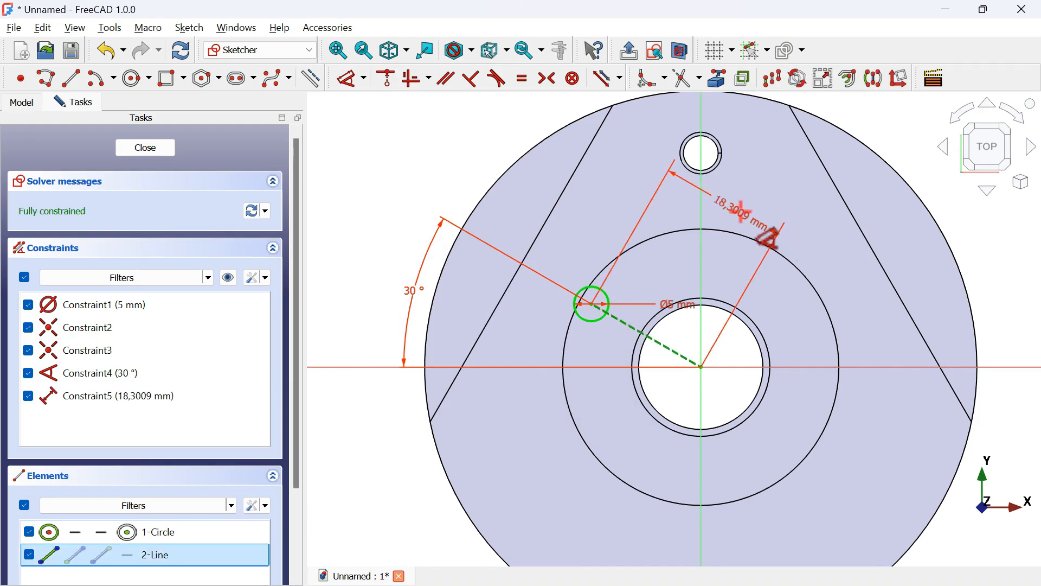
left_click(741, 210)
key("alt+Tab")
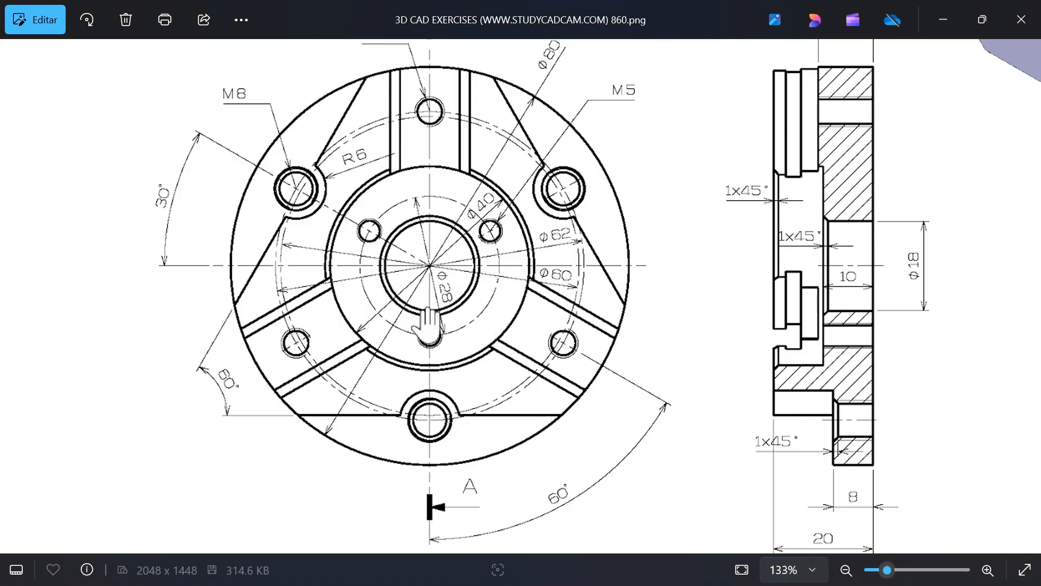
key("alt+Tab")
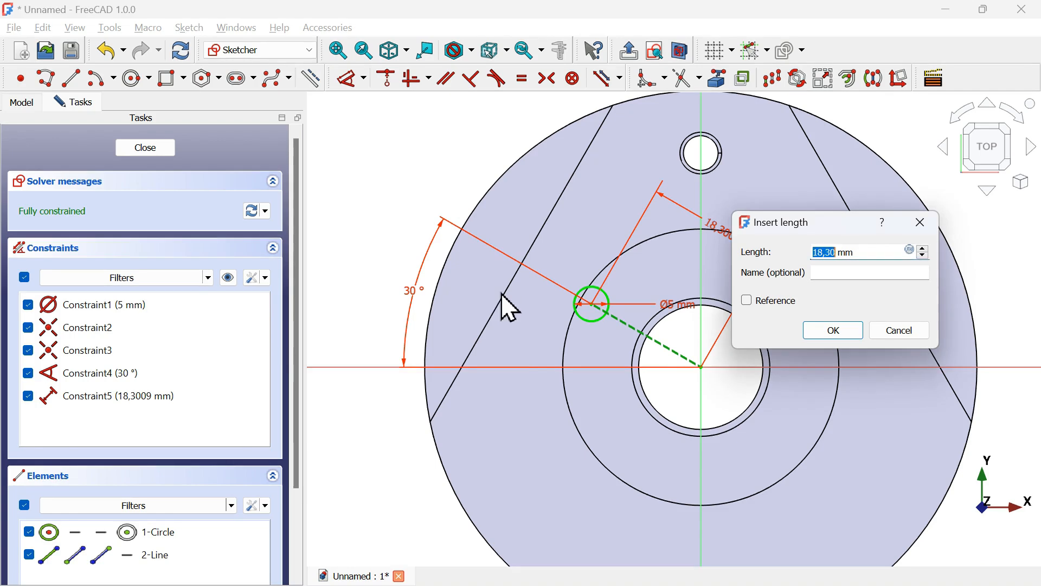
key("Return")
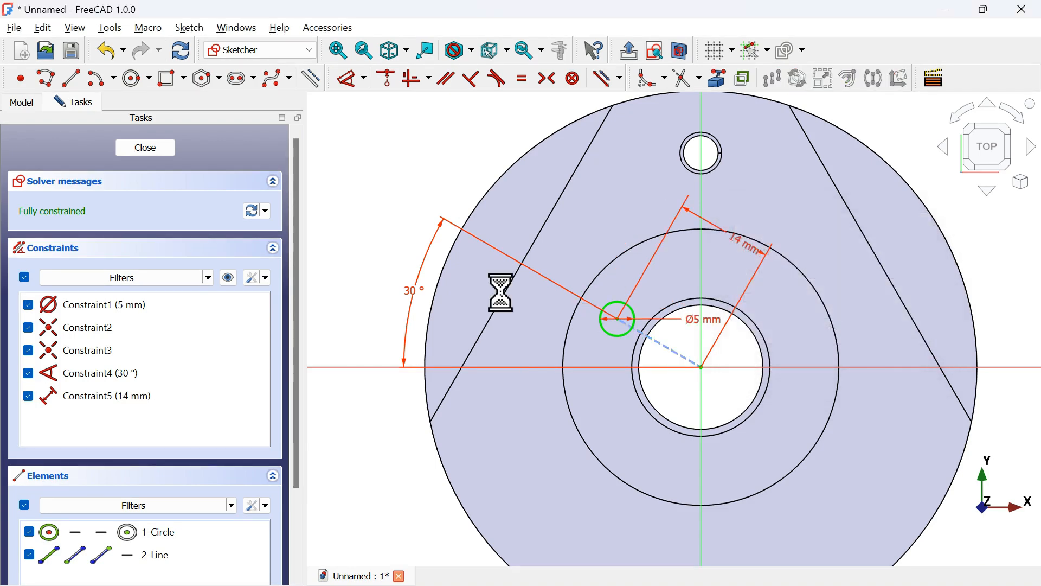
scroll(751, 231, "up", 3)
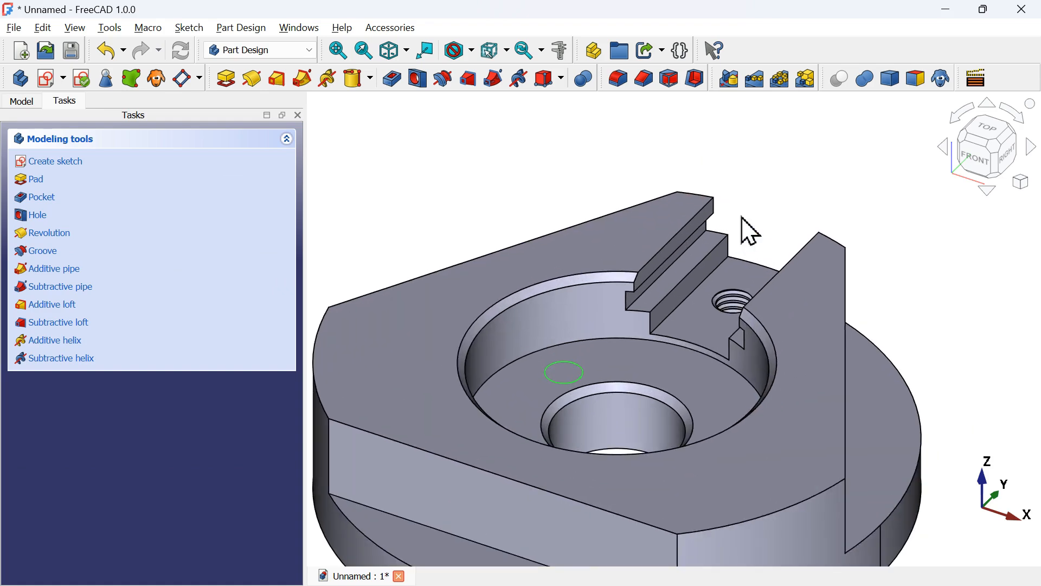
Create a Hole from the new sketch with the ISO metric regular profile and size M5, then select it in the model tree
left_click(416, 80)
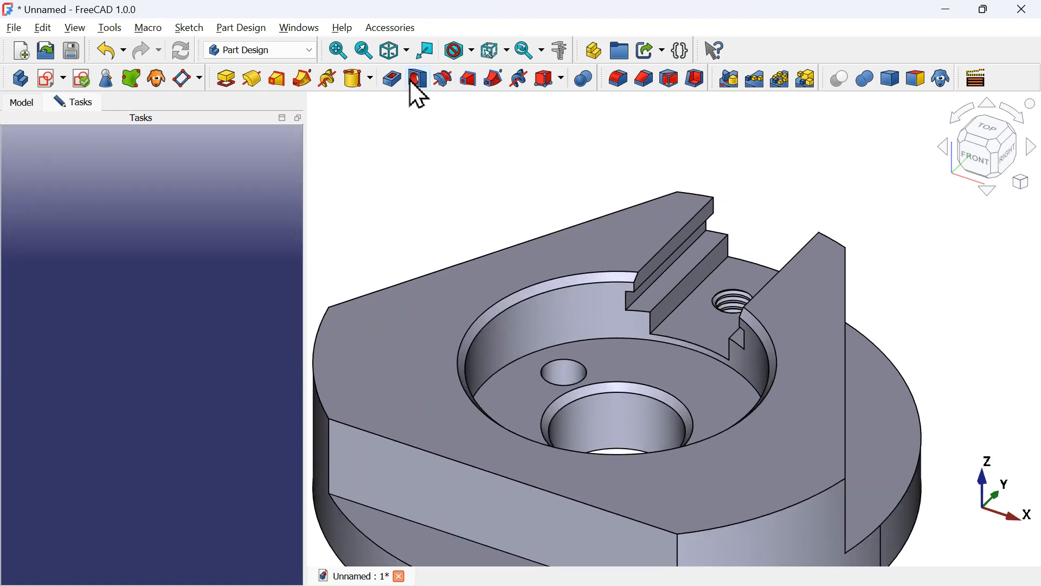
left_click(223, 210)
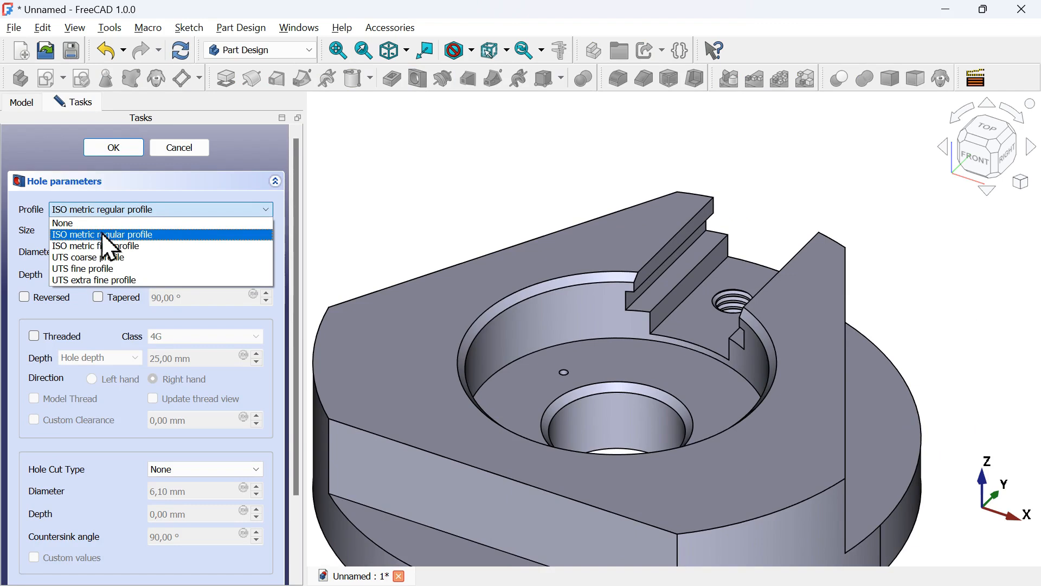
left_click(189, 234)
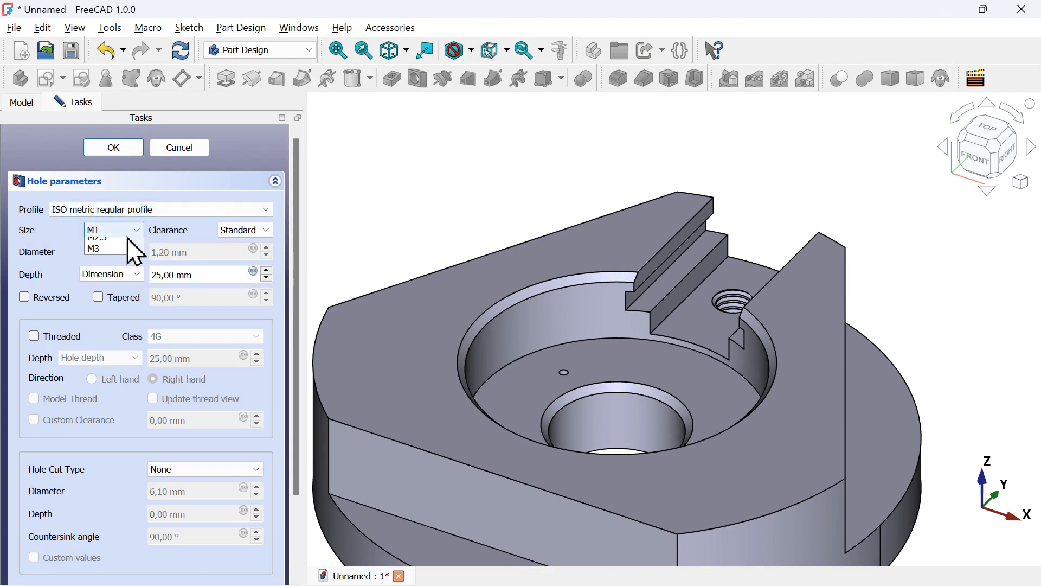
left_click(129, 235)
scroll(126, 312, "down", 1)
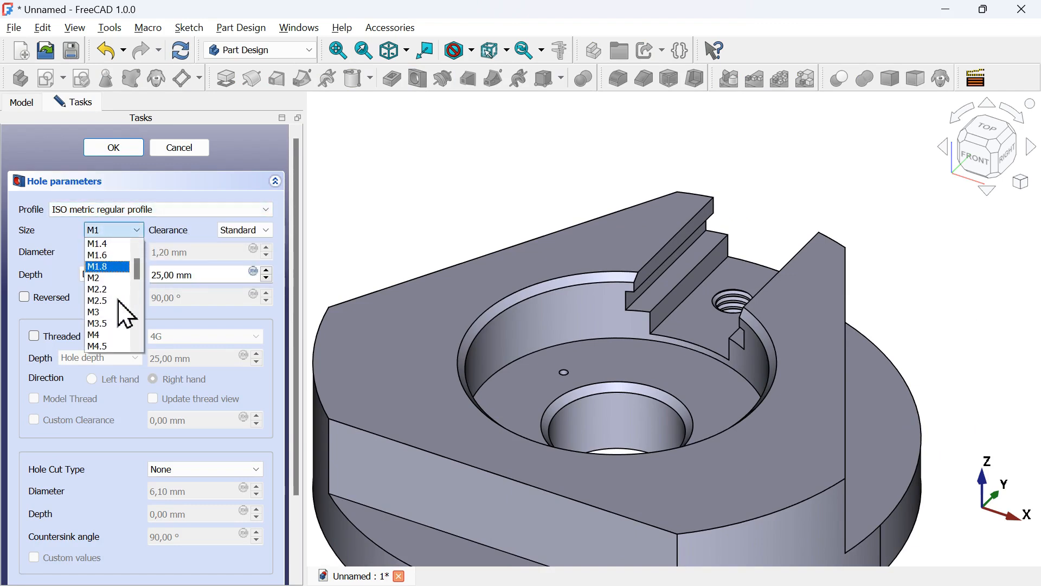
scroll(126, 313, "down", 2)
left_click(106, 301)
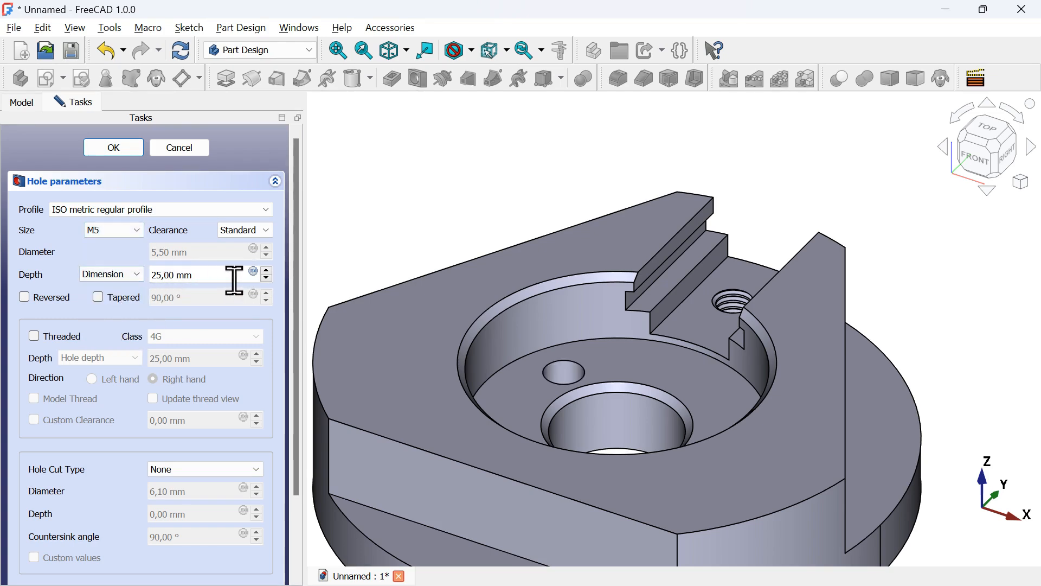
left_click(125, 141)
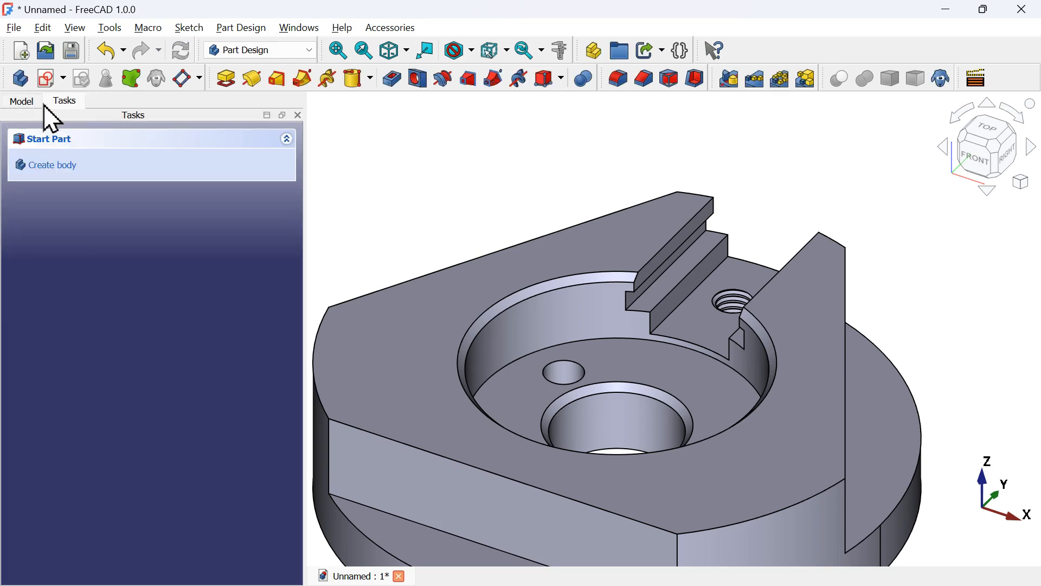
left_click(27, 103)
left_click(103, 277)
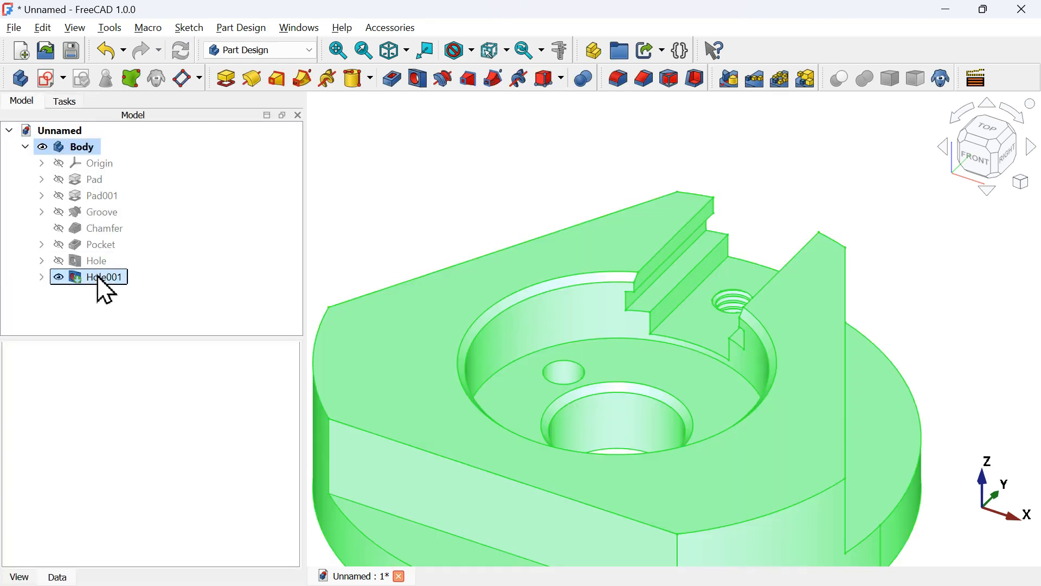
Set the M5 hole's Threaded and Model Thread properties to true
left_click(217, 420)
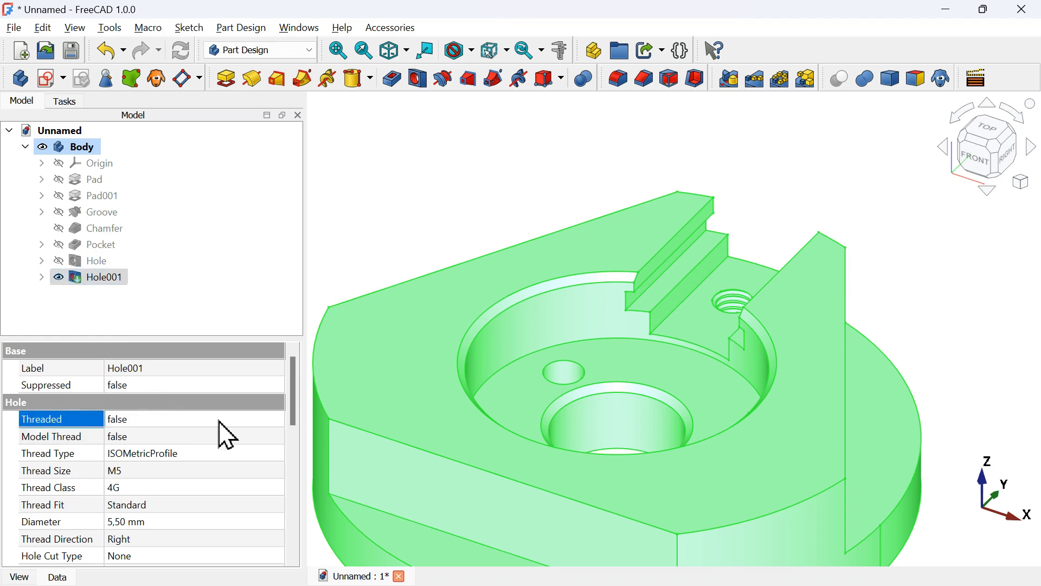
left_click(218, 422)
left_click(222, 449)
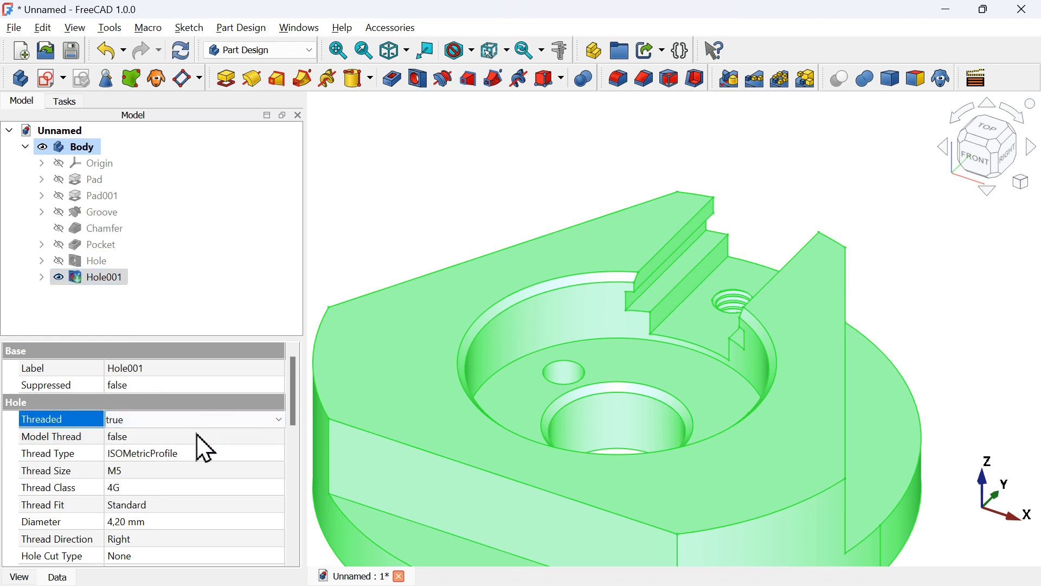
left_click(204, 436)
left_click(205, 437)
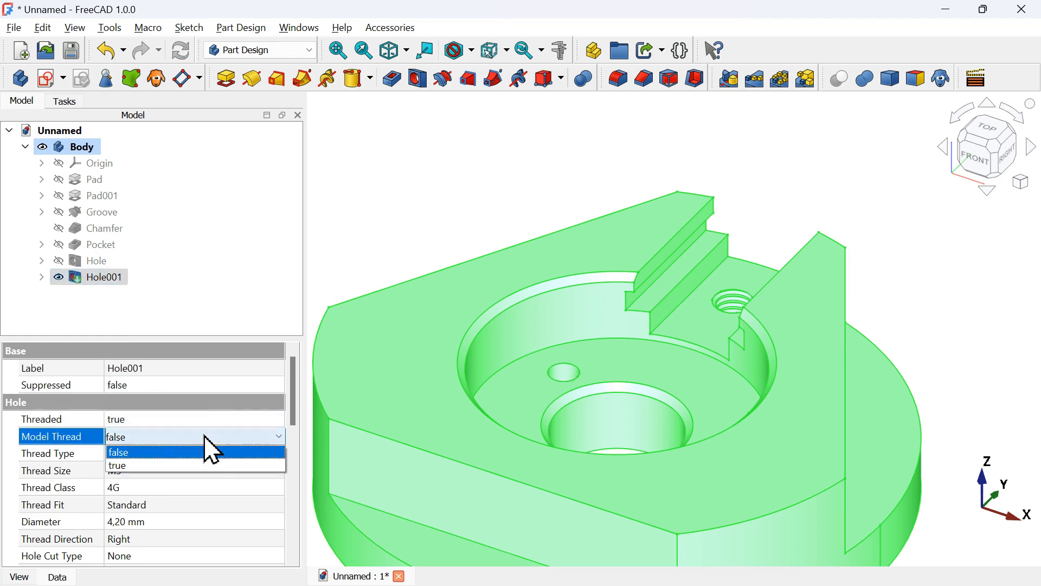
left_click(218, 465)
Check the reference drawing, then create a new sketch on the part's top face
left_click(516, 186)
scroll(516, 186, "down", 3)
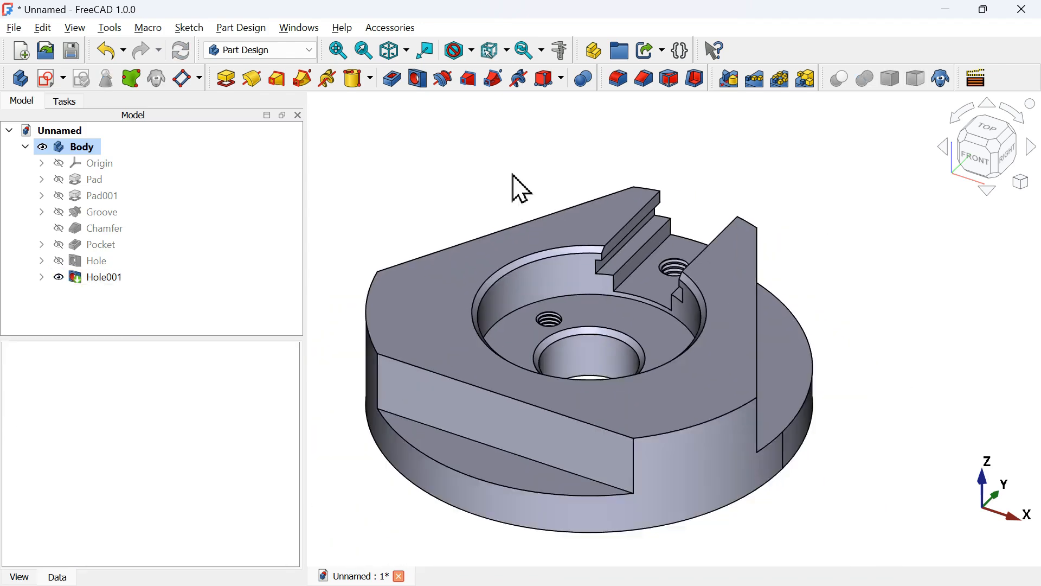
key("alt+Tab")
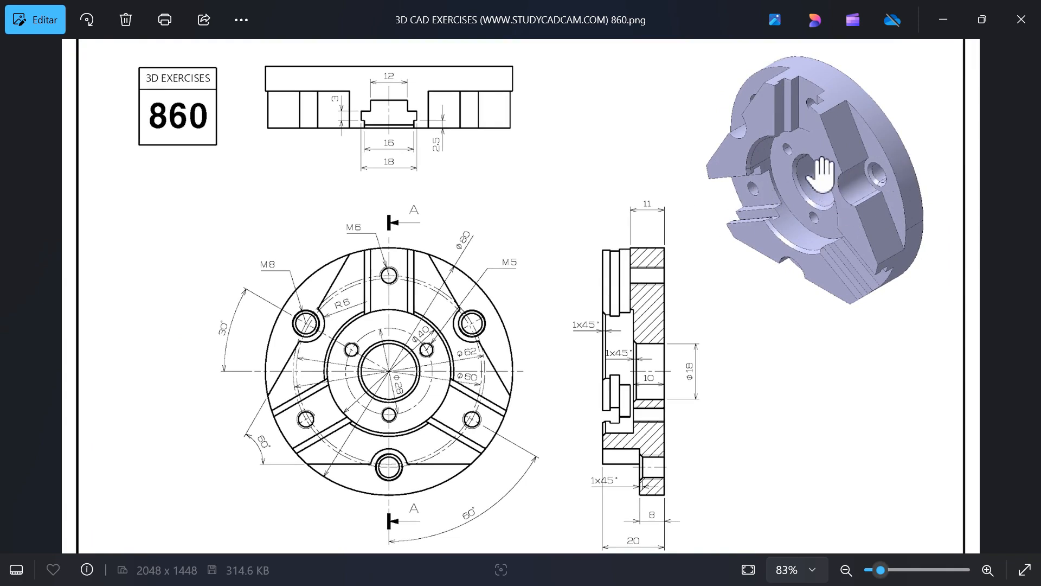
key("alt+Tab")
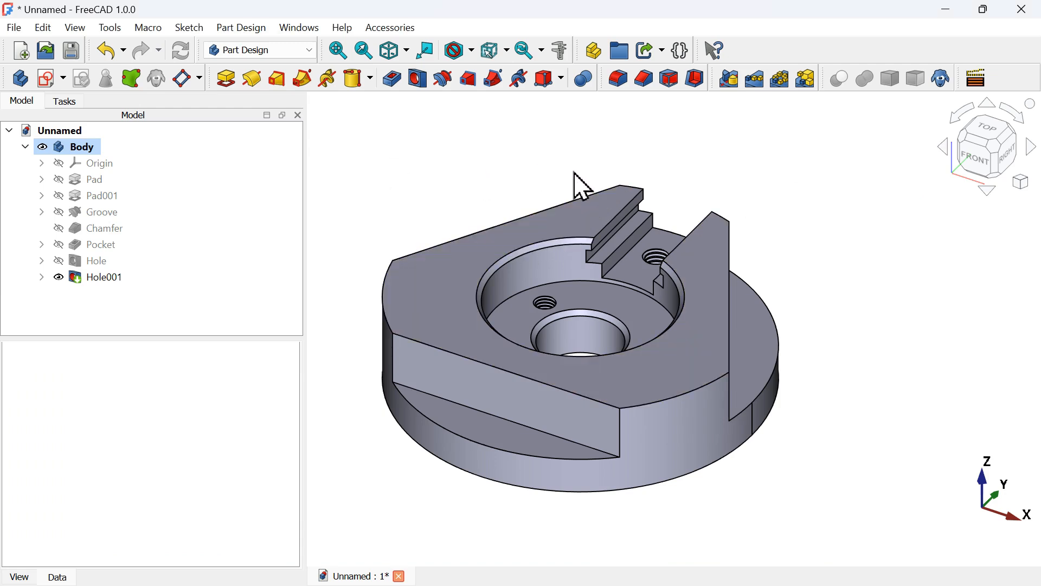
key("alt+Tab")
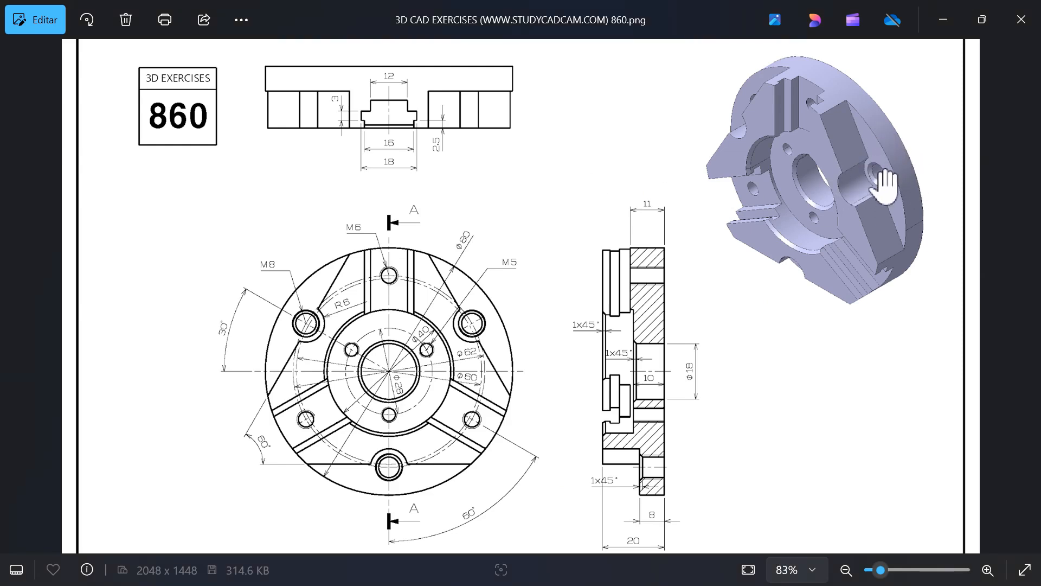
key("alt+Tab")
left_click(584, 236)
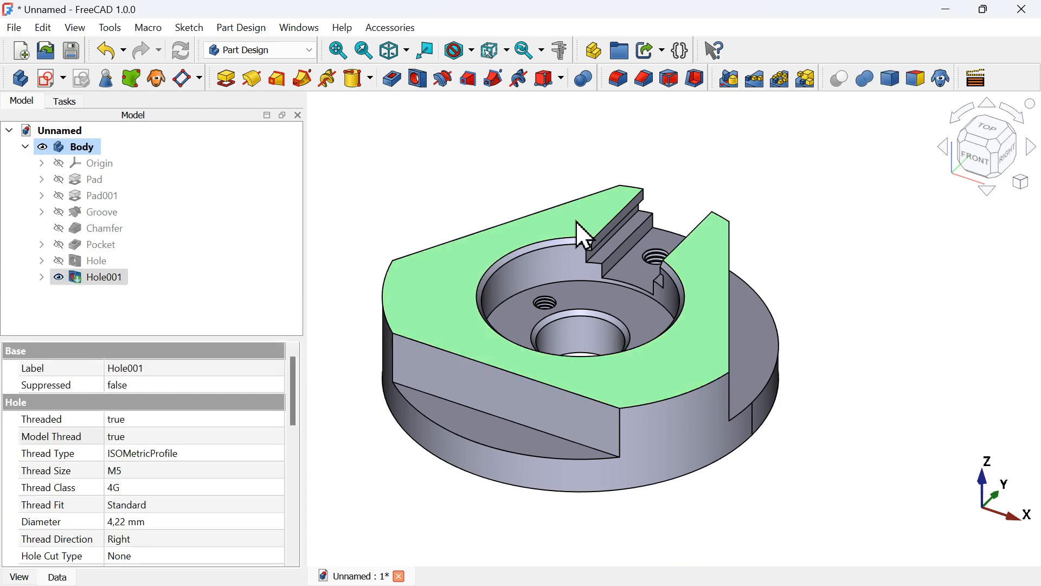
left_click(47, 79)
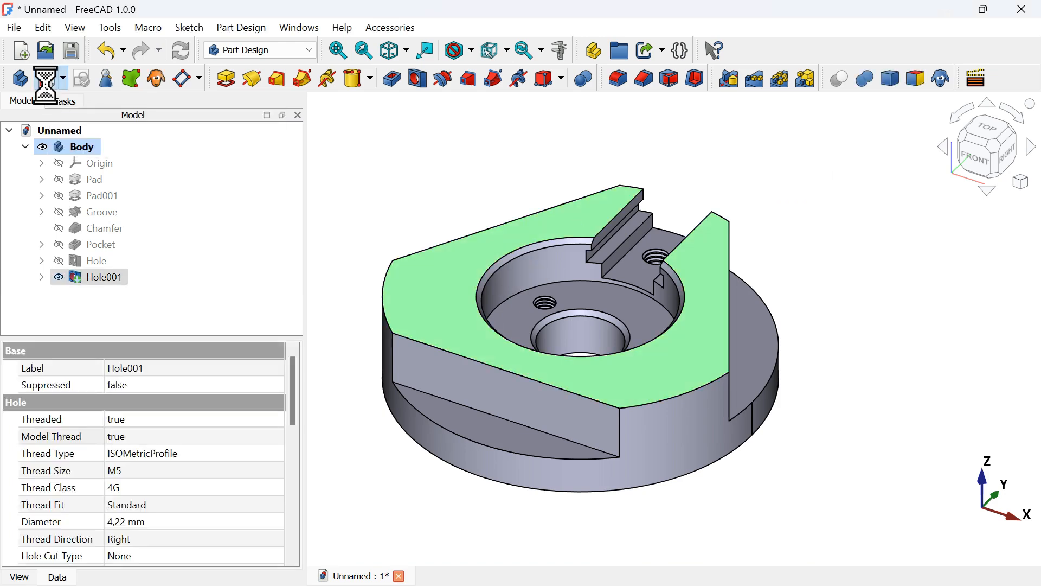
Draw a 12 mm diameter circle in the sketch's upper-left area
scroll(643, 242, "down", 3)
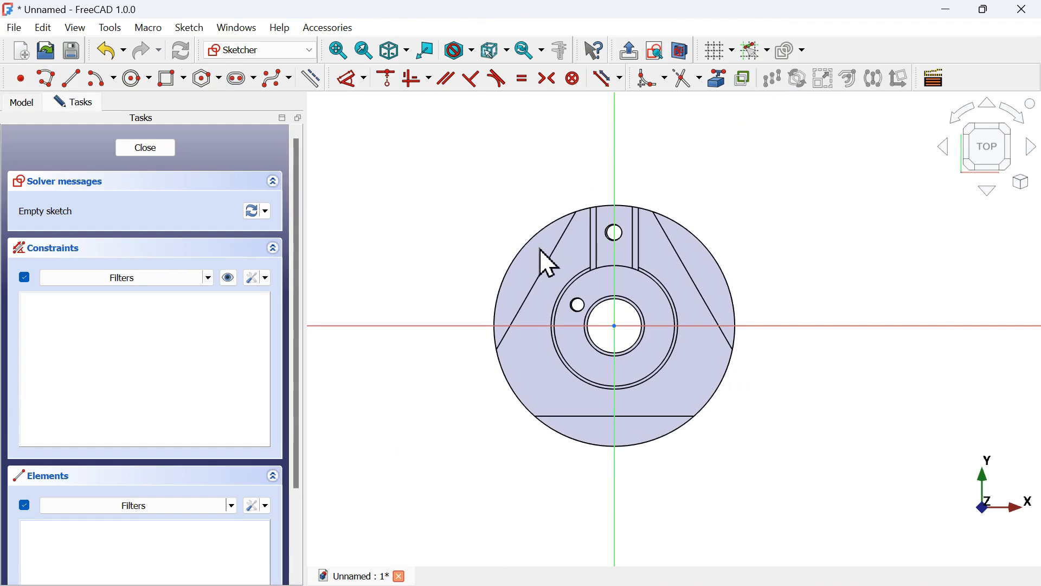
scroll(537, 248, "up", 5)
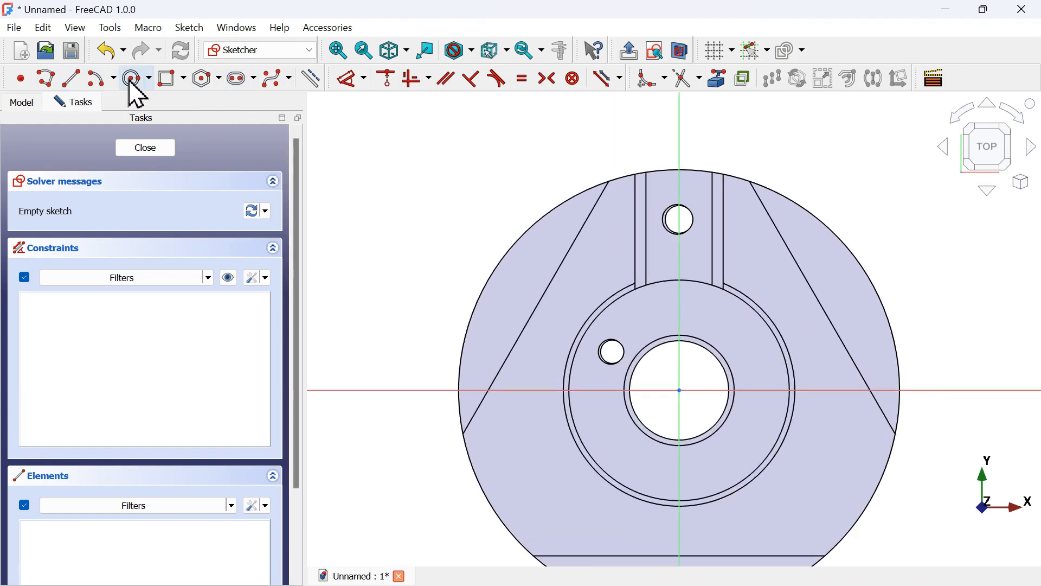
left_click(137, 79)
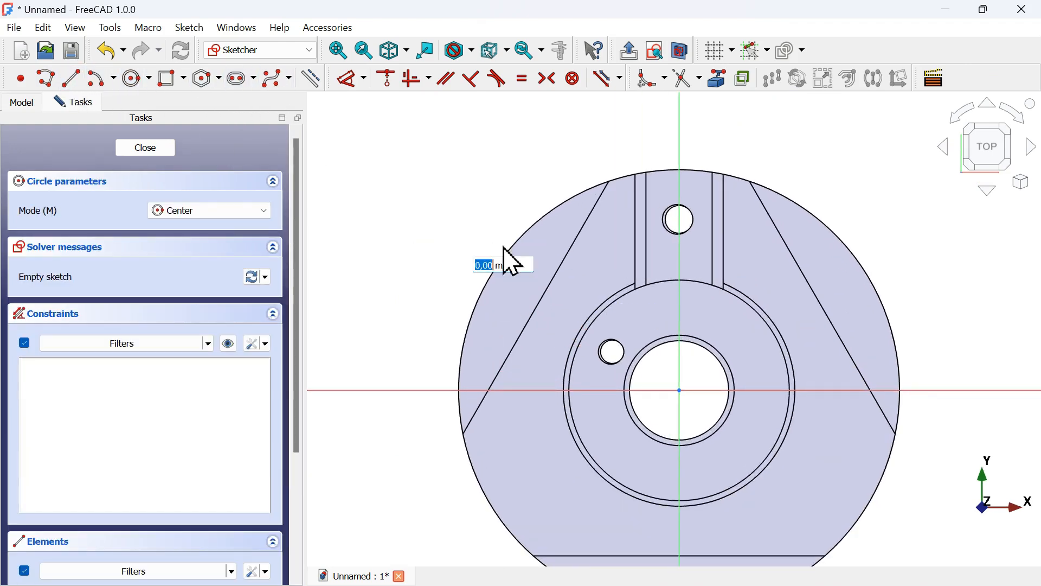
left_click(504, 247)
key("alt+Tab")
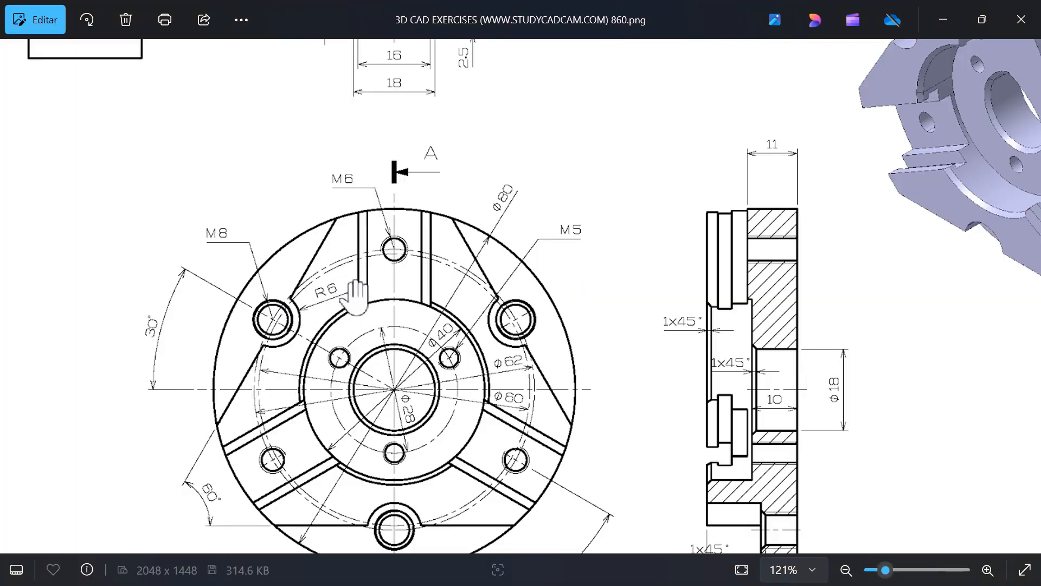
key("alt+Tab")
key("Return")
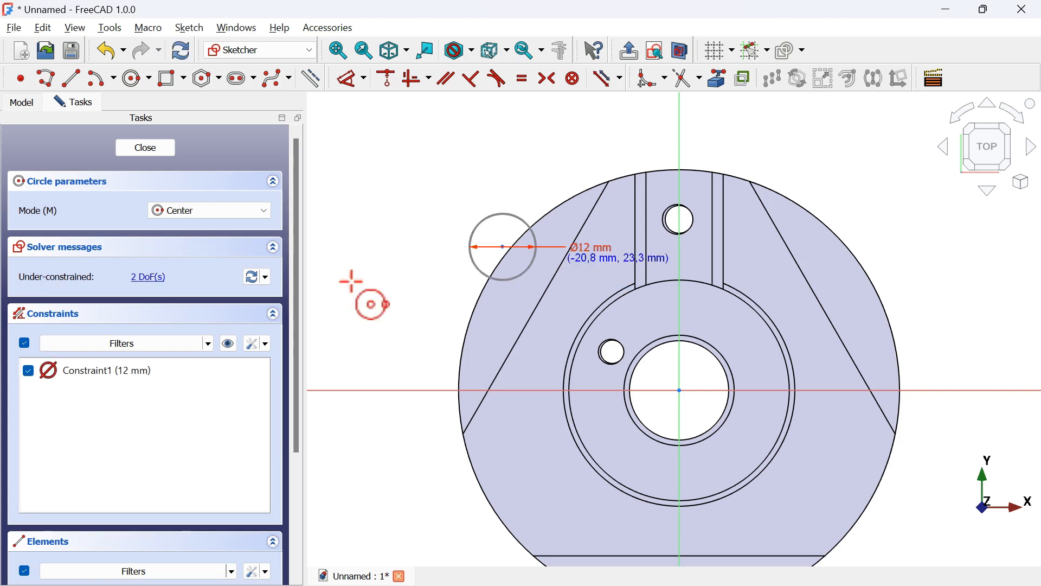
Draw a line from the circle's centre to the origin
left_click(72, 79)
left_click(502, 247)
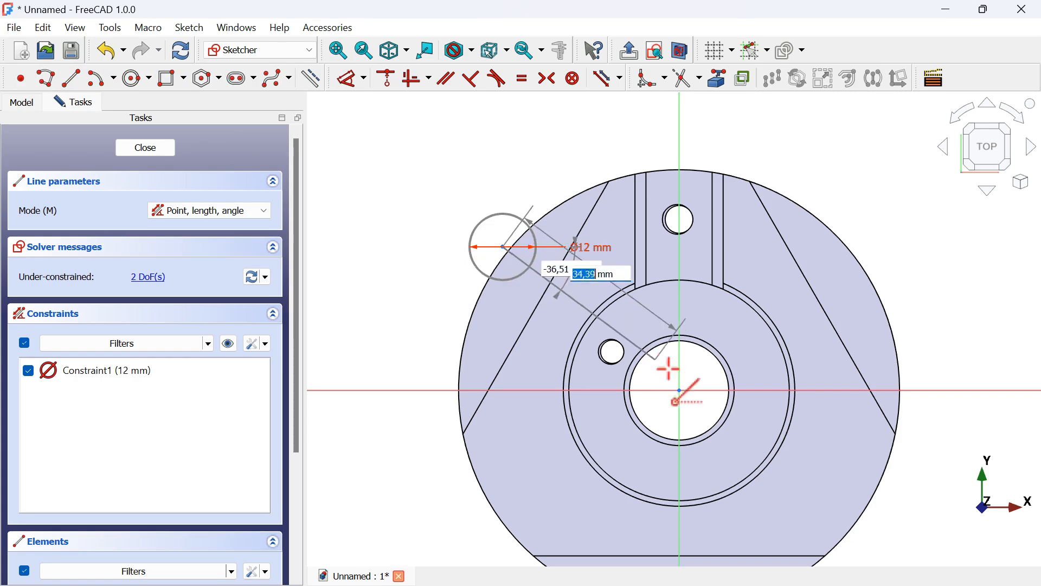
left_click(680, 389)
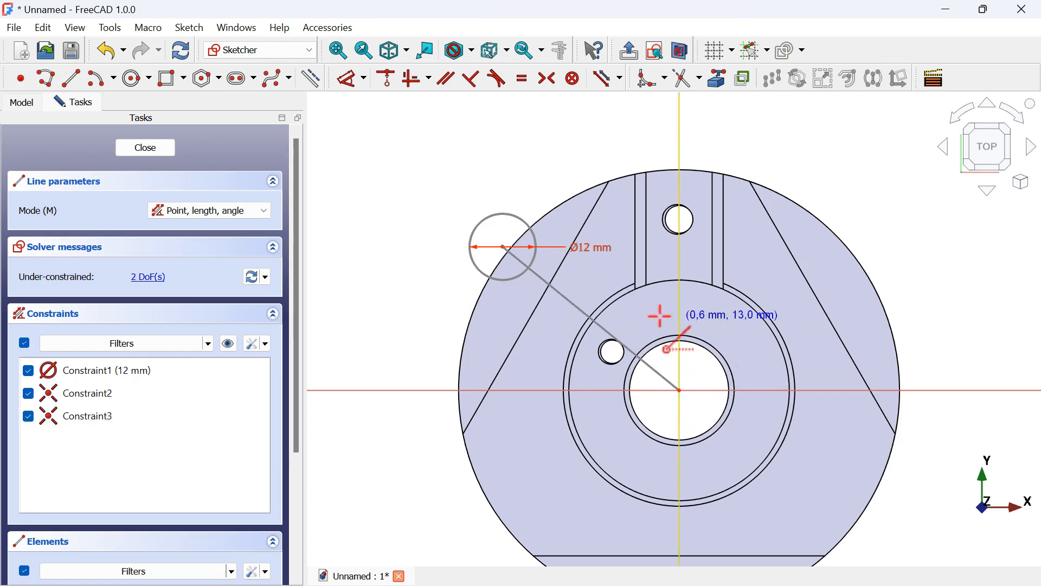
scroll(741, 344, "up", 2)
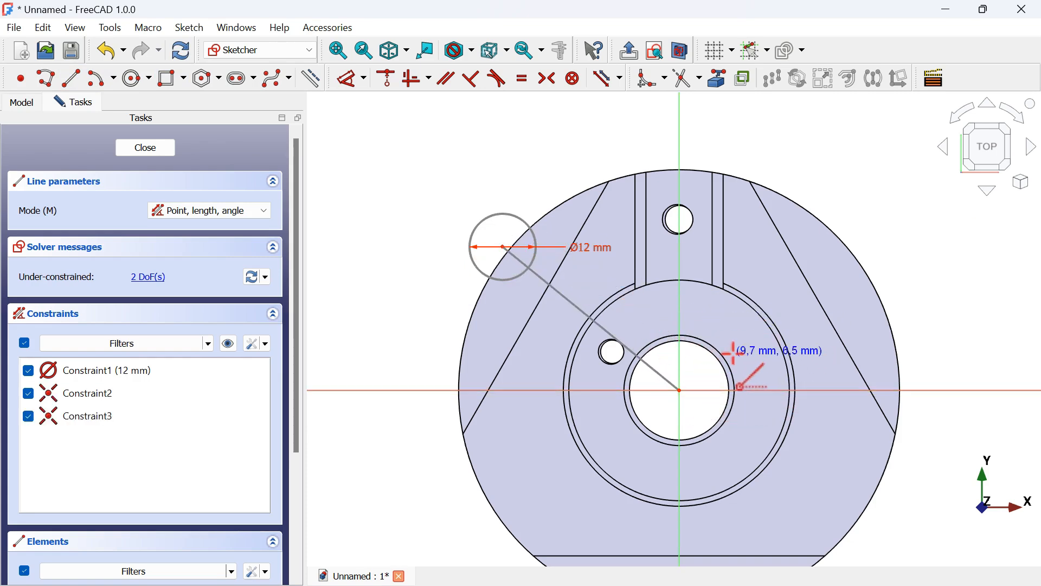
Constrain the line's angle to the horizontal axis as 30°
left_click(348, 79)
left_click(559, 299)
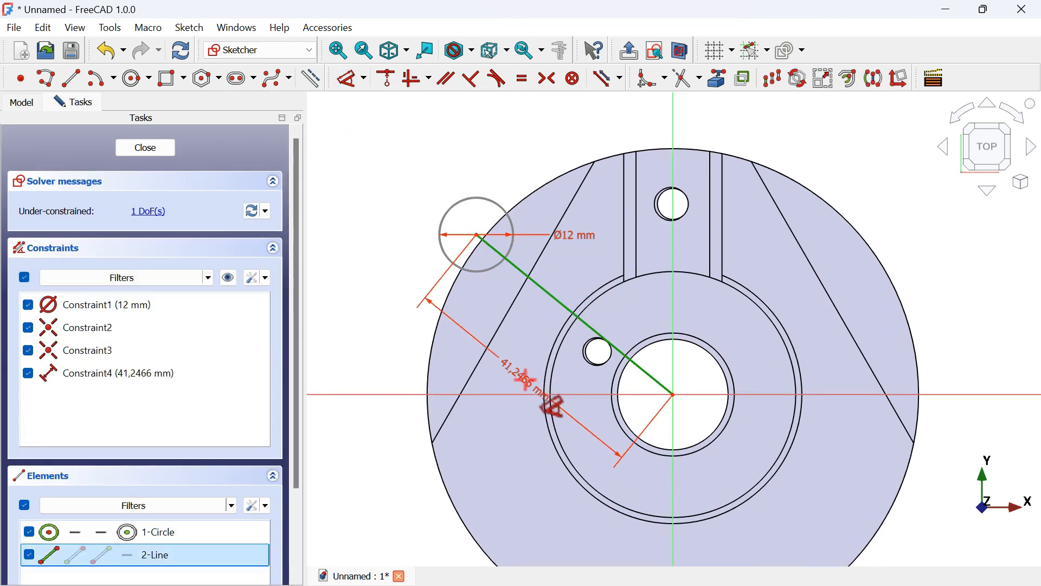
left_click(381, 293)
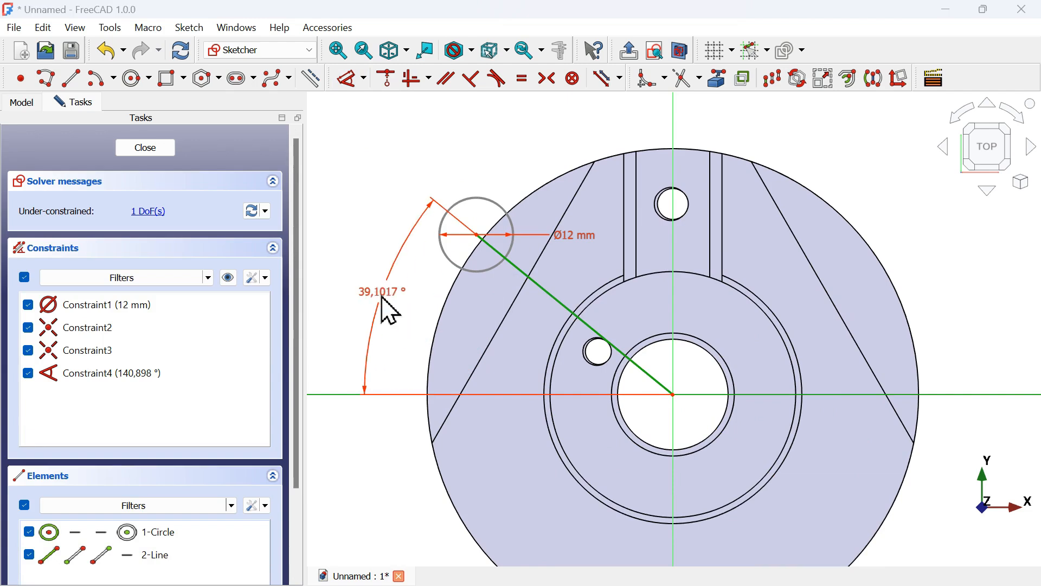
key("Return")
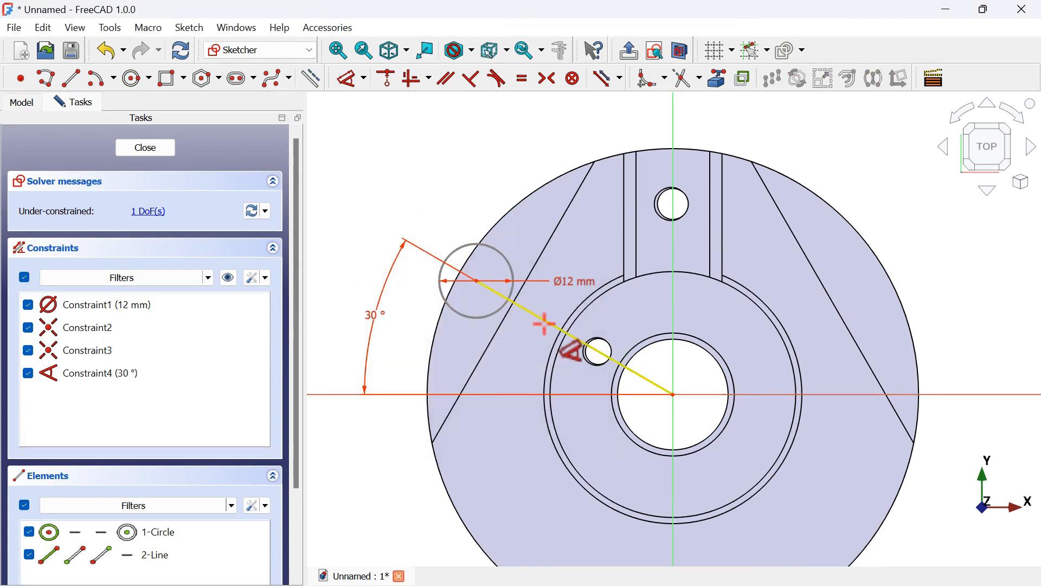
Constrain the line's length to 31 mm, checking the reference drawing for the value
left_click(568, 327)
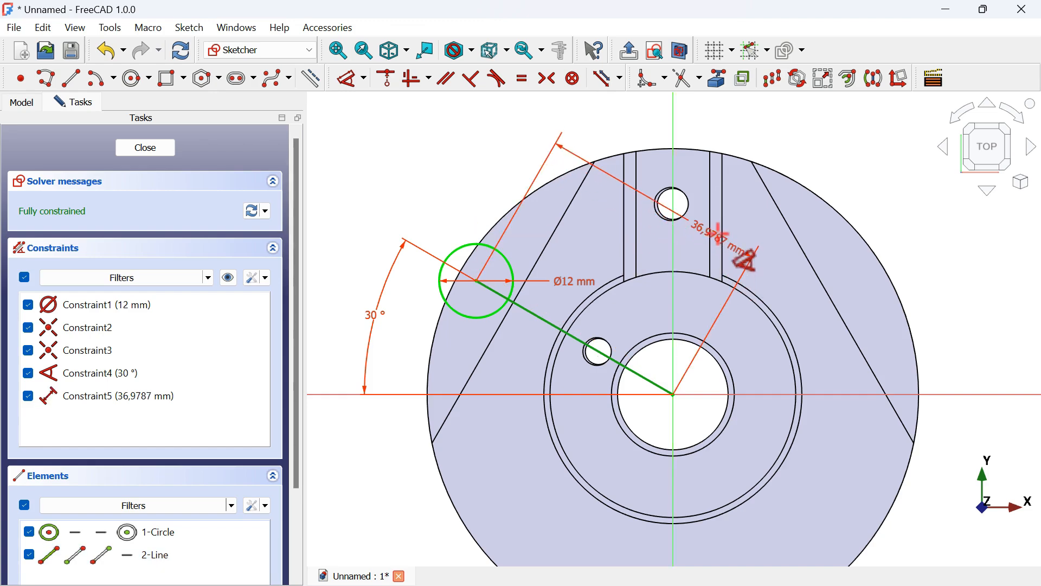
left_click(719, 236)
key("alt+Tab")
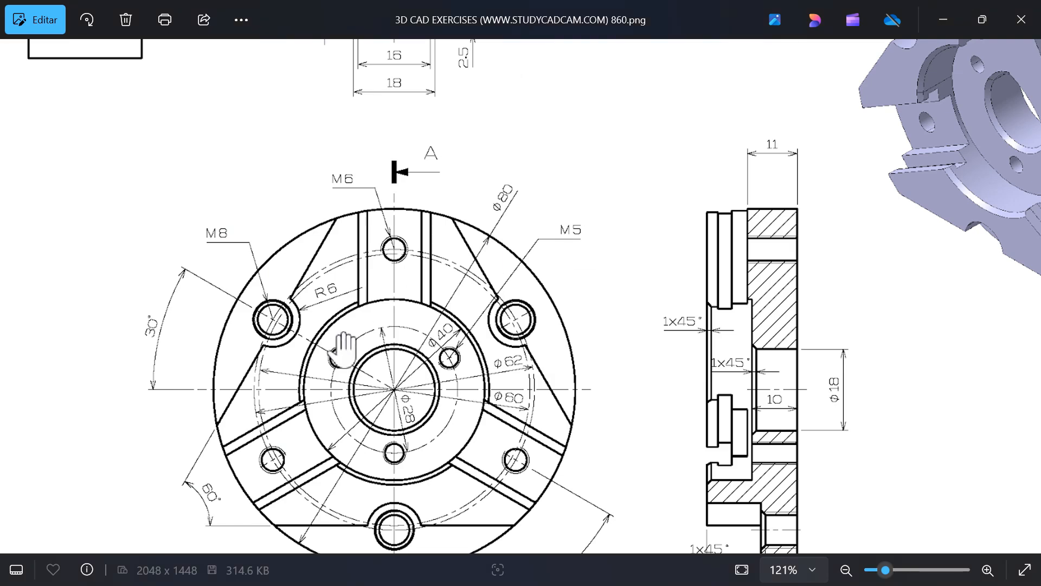
left_click_drag(343, 353, 420, 284)
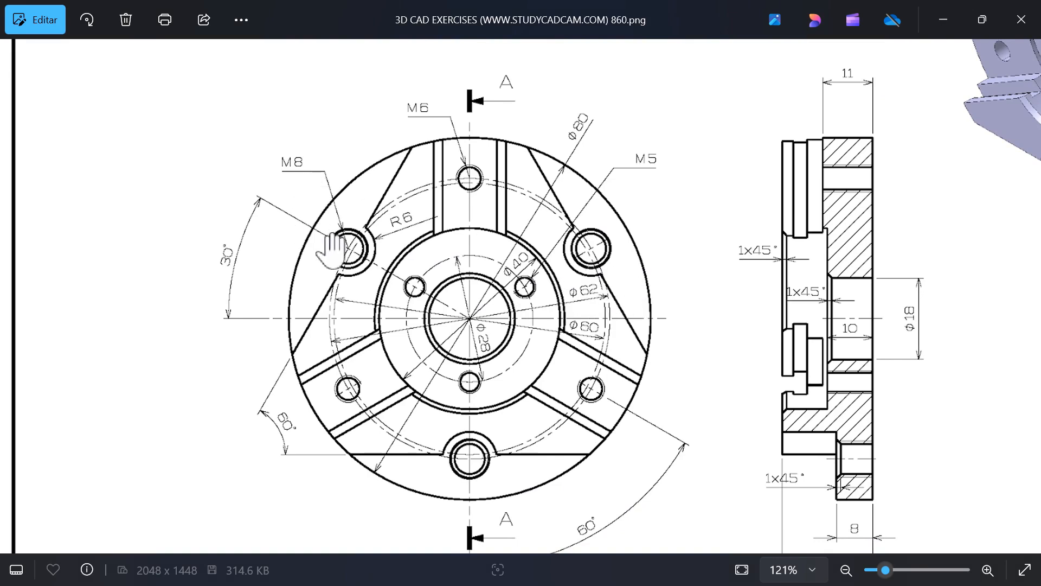
key("alt+Tab")
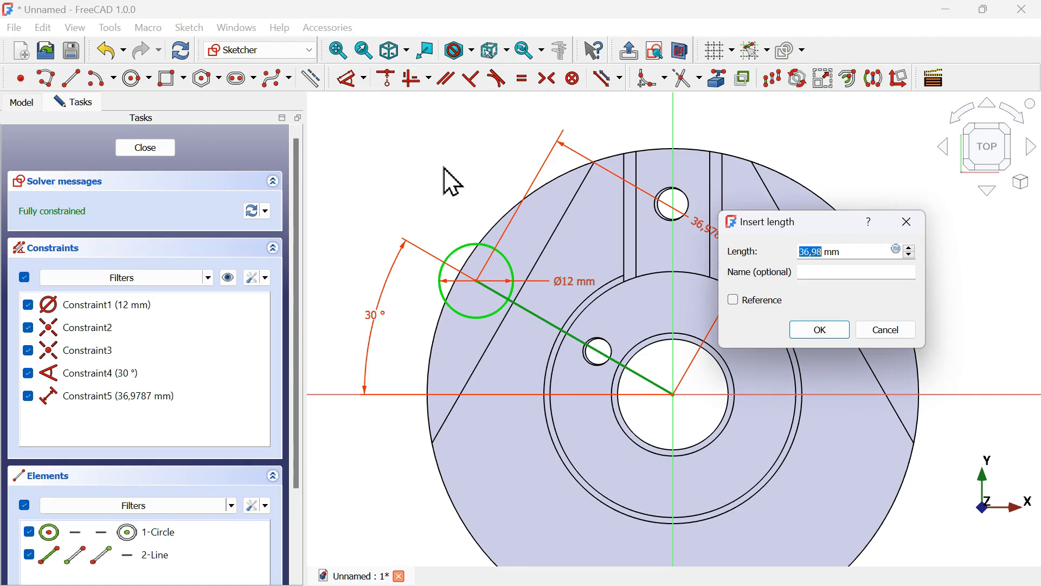
type("1")
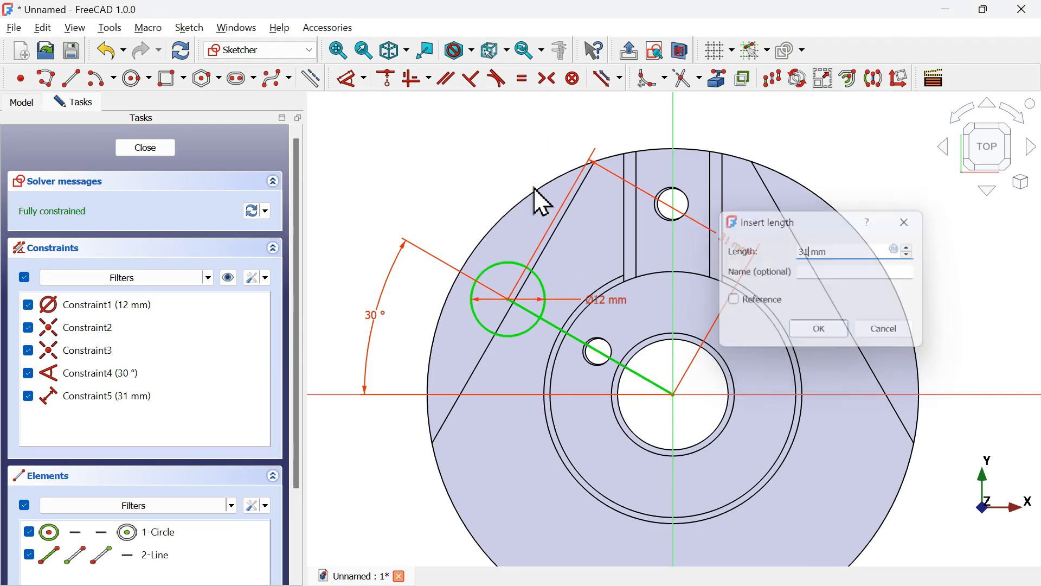
key("Return")
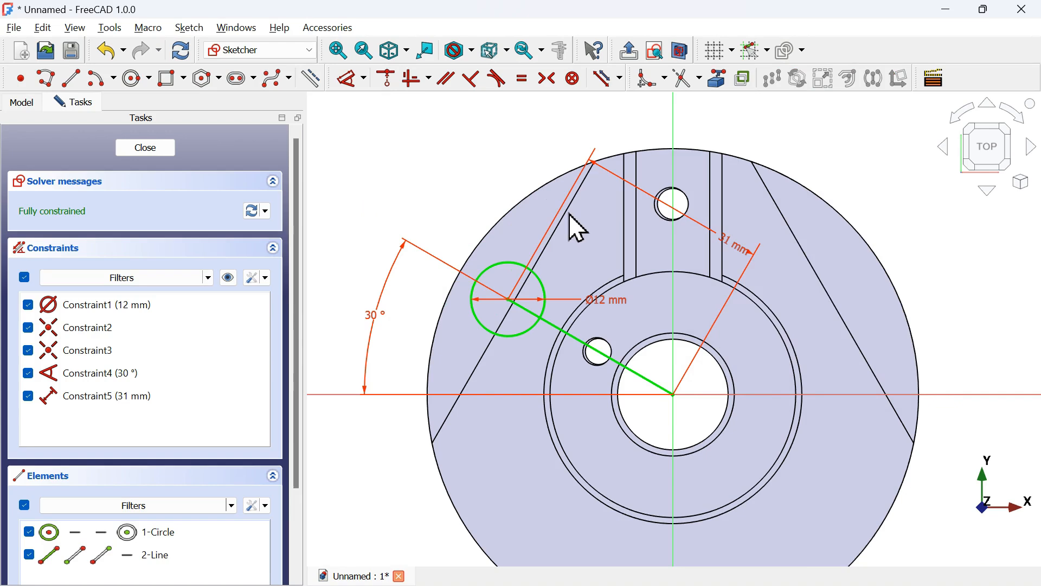
key("k")
key("a")
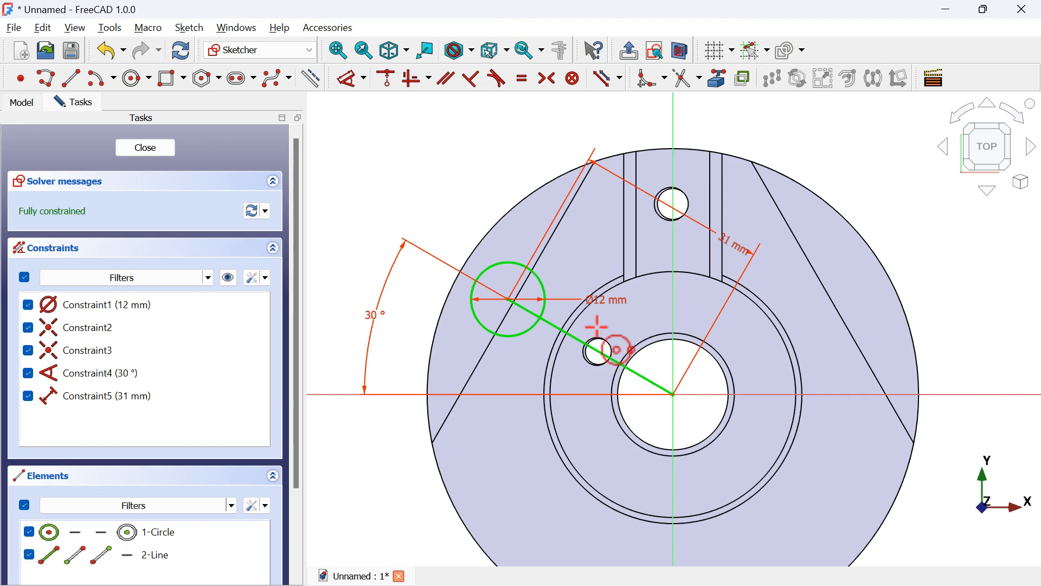
right_click(829, 280)
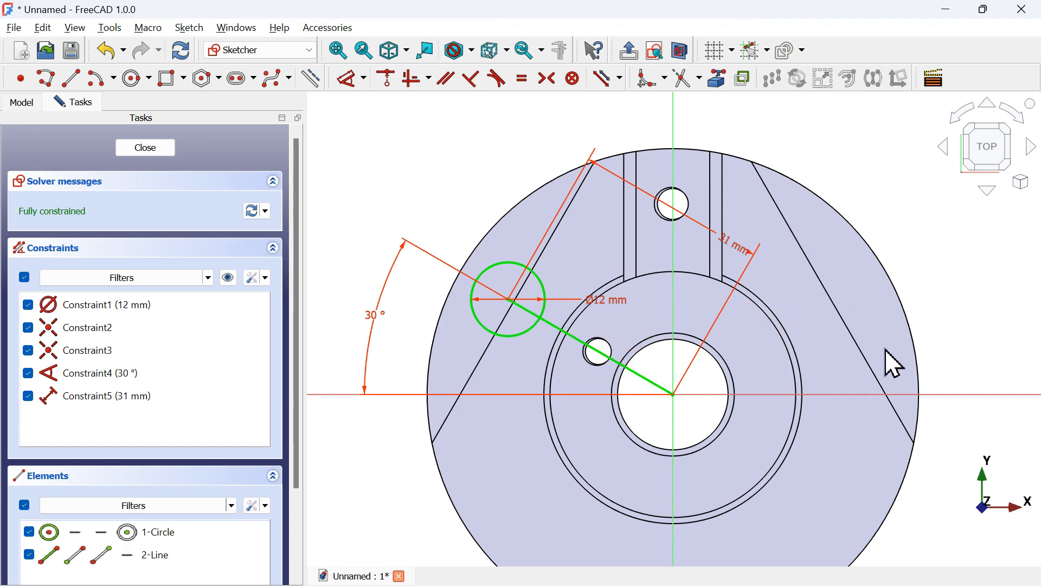
Make the line construction geometry and close the sketch
left_click(613, 363)
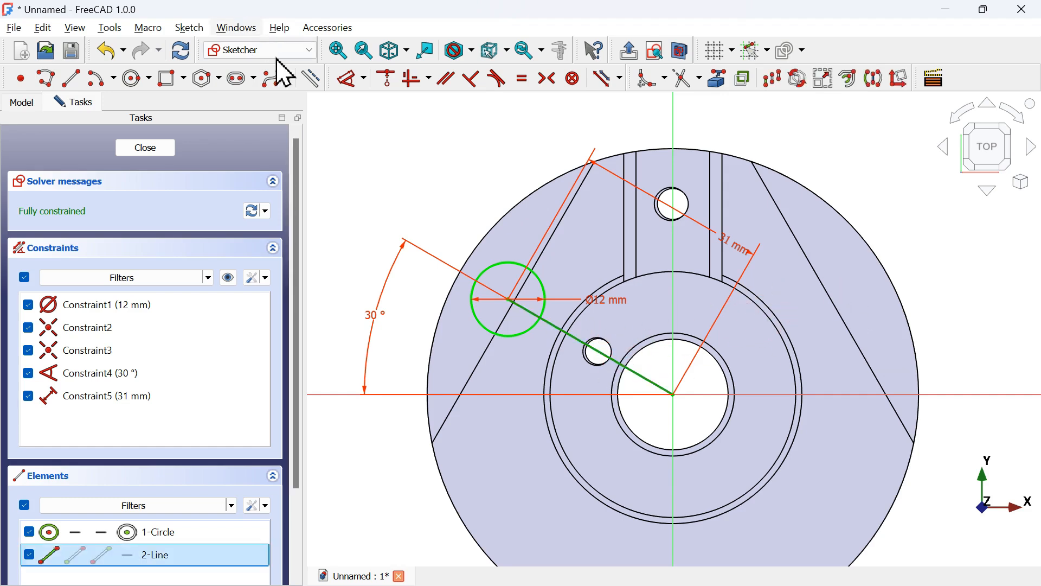
left_click(310, 79)
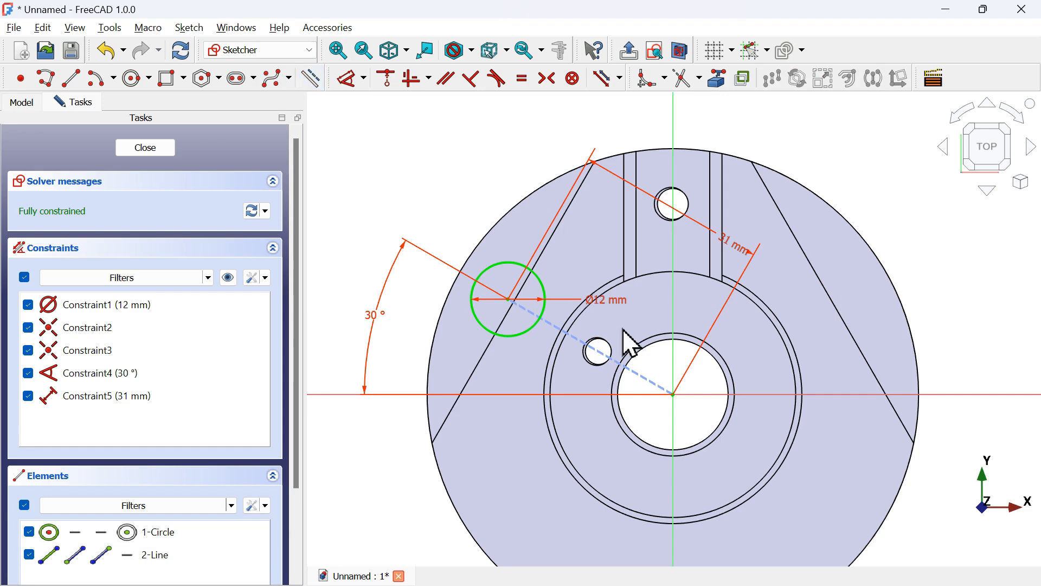
key("Escape")
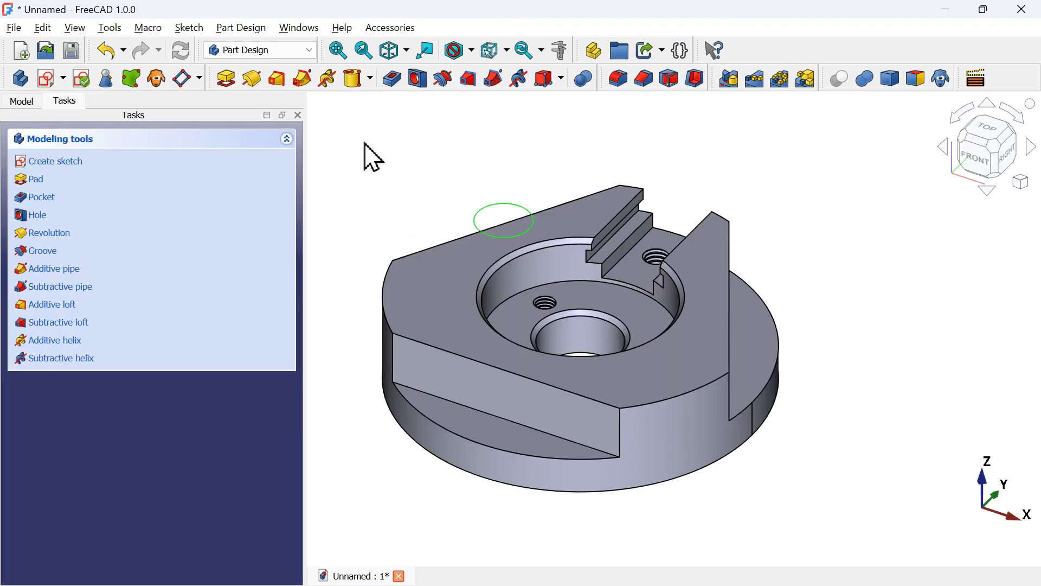
Pocket the counterbore circle sketch up to the lower face beside the angled rib
left_click(394, 81)
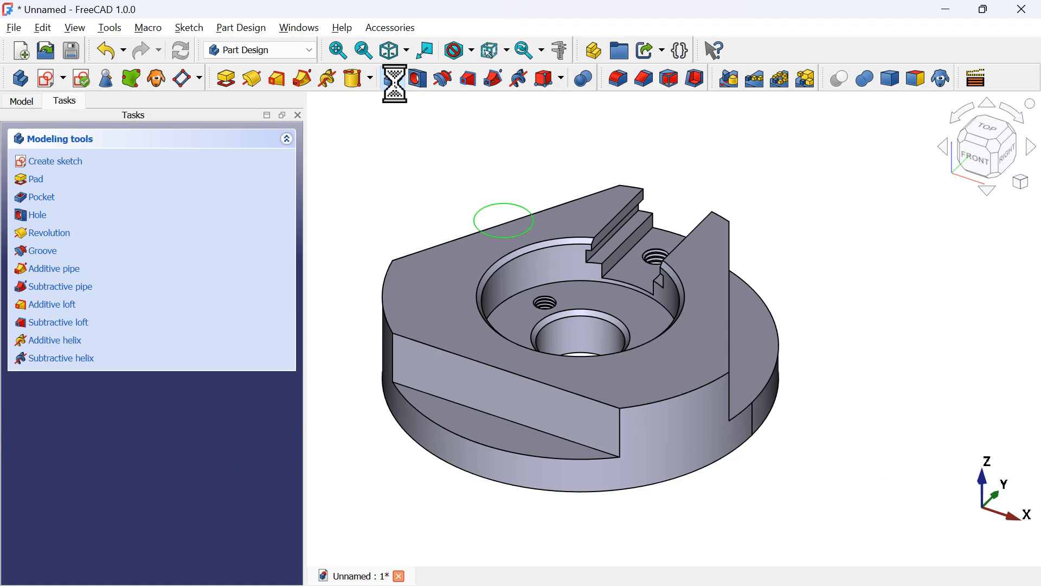
left_click_drag(426, 175, 544, 253)
scroll(743, 293, "down", 4)
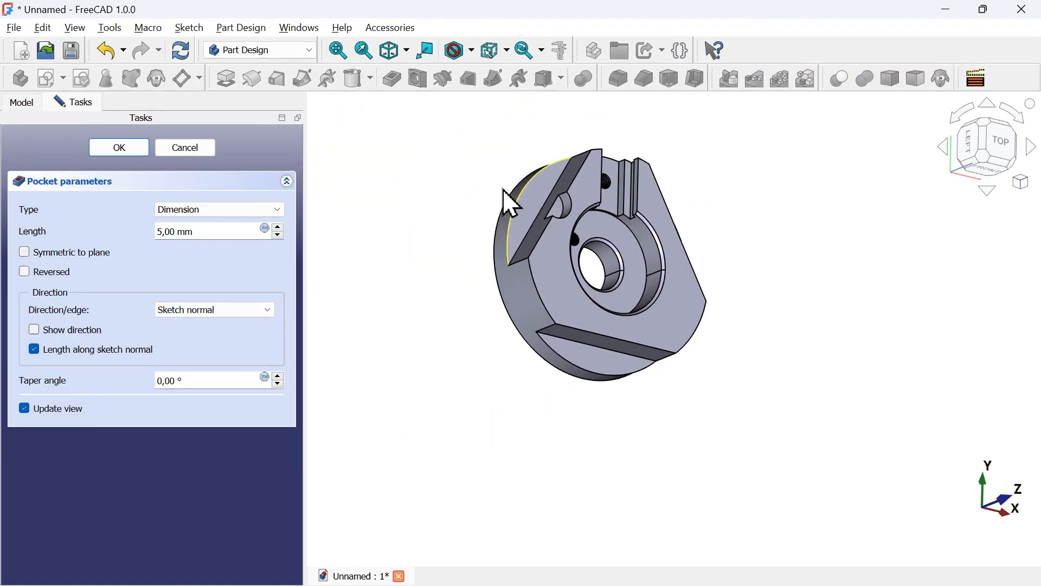
scroll(497, 187, "up", 2)
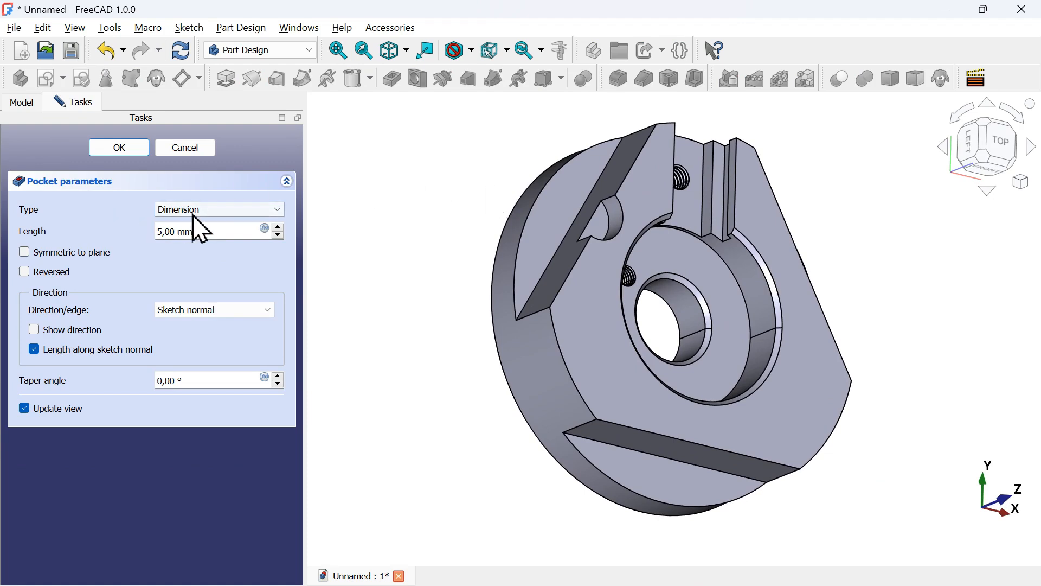
left_click(230, 211)
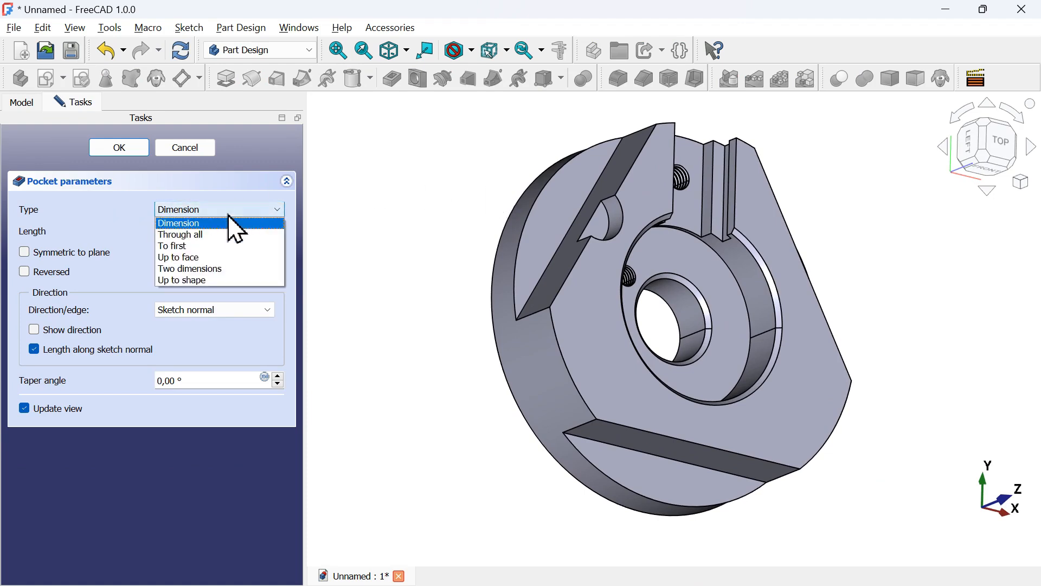
left_click(211, 259)
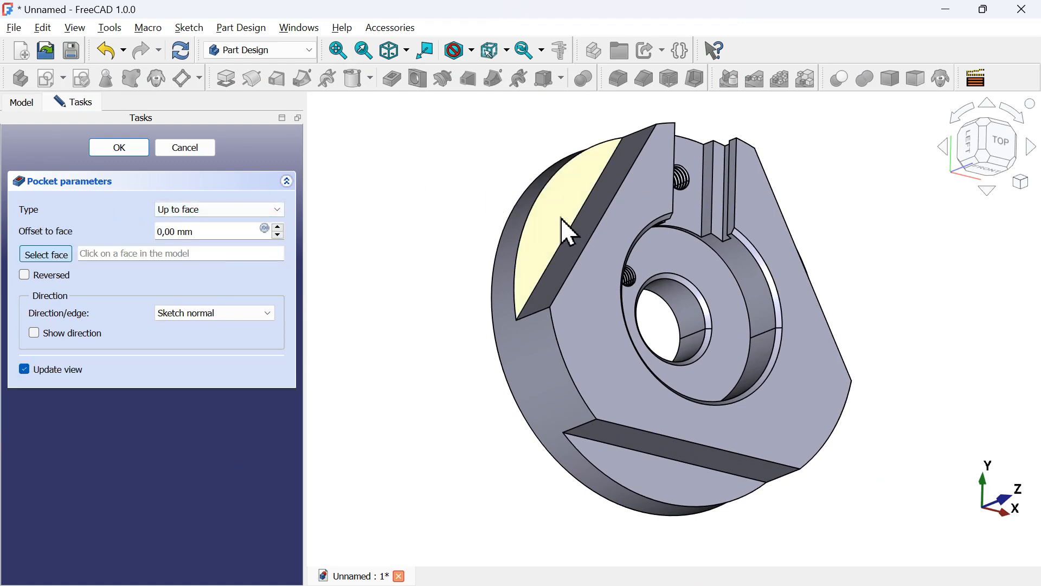
left_click(569, 232)
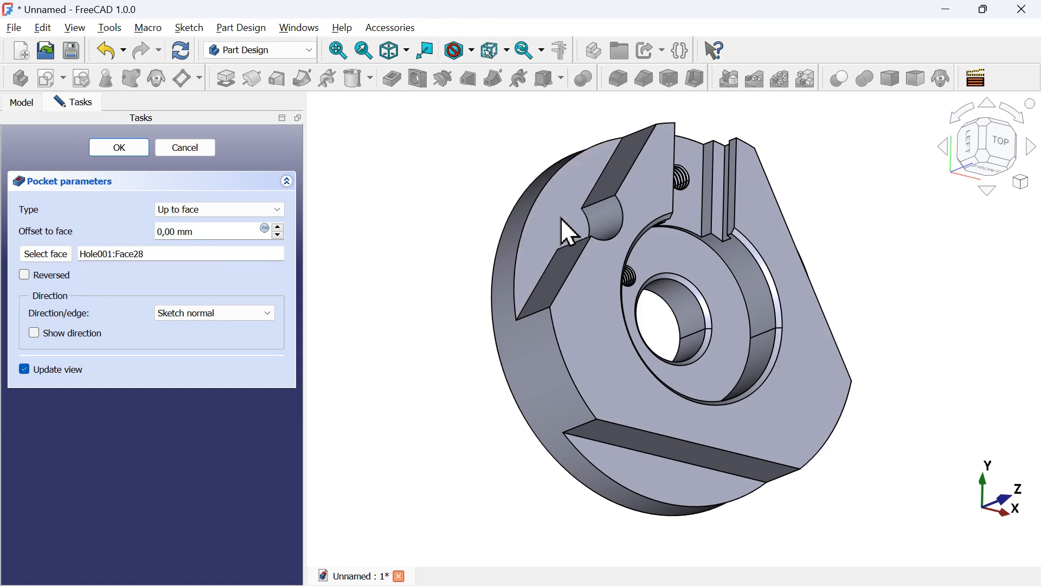
left_click(115, 155)
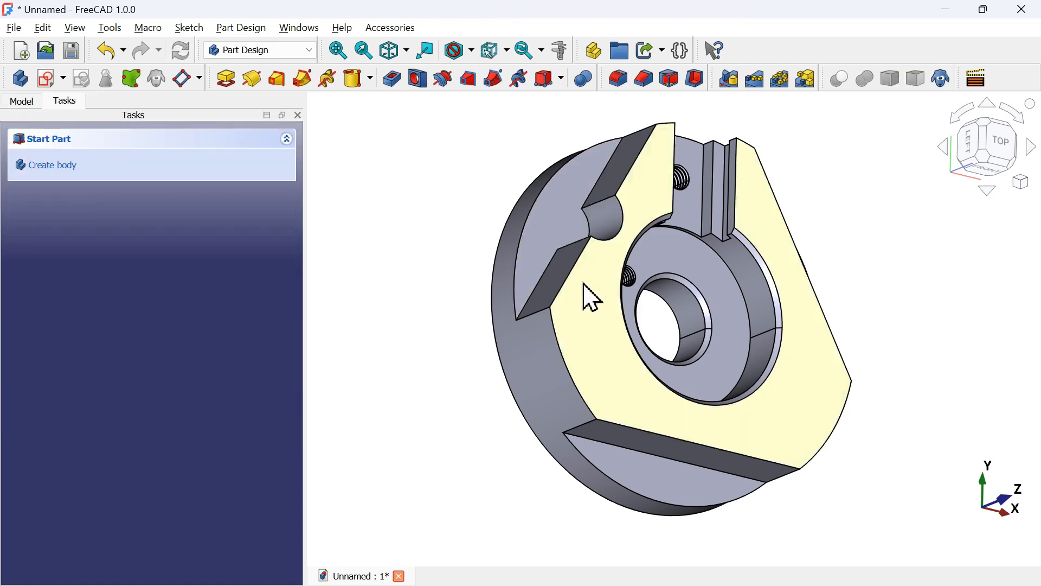
Create a sketch on that lower face in section view and import the notch arc as external geometry
left_click(555, 217)
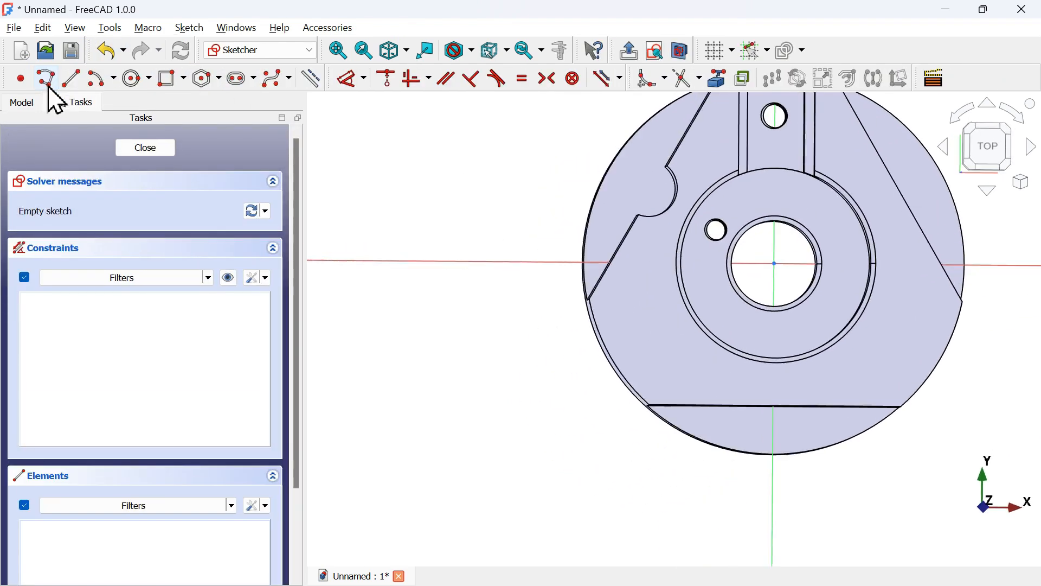
left_click(685, 52)
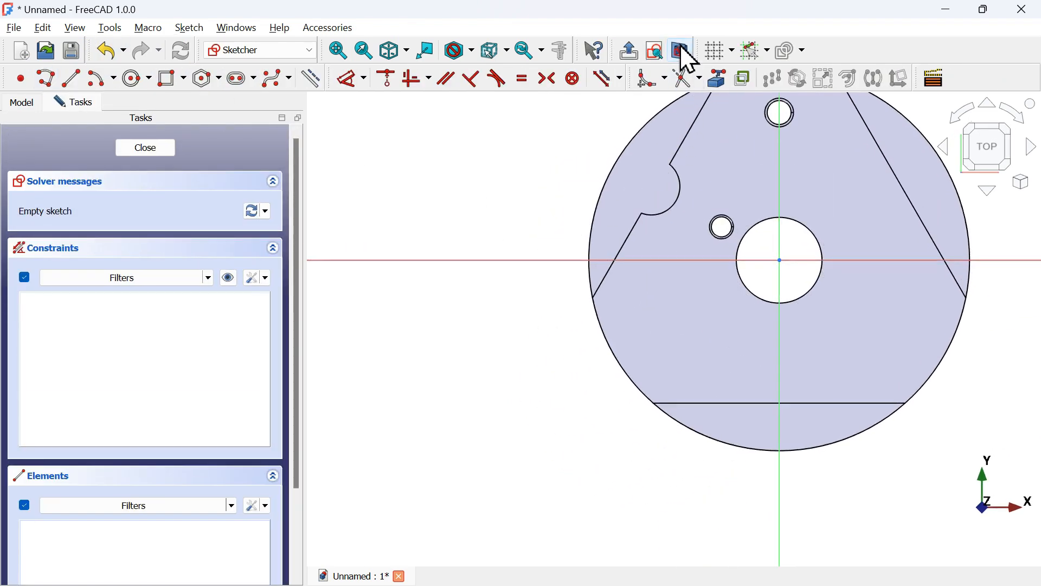
left_click(715, 77)
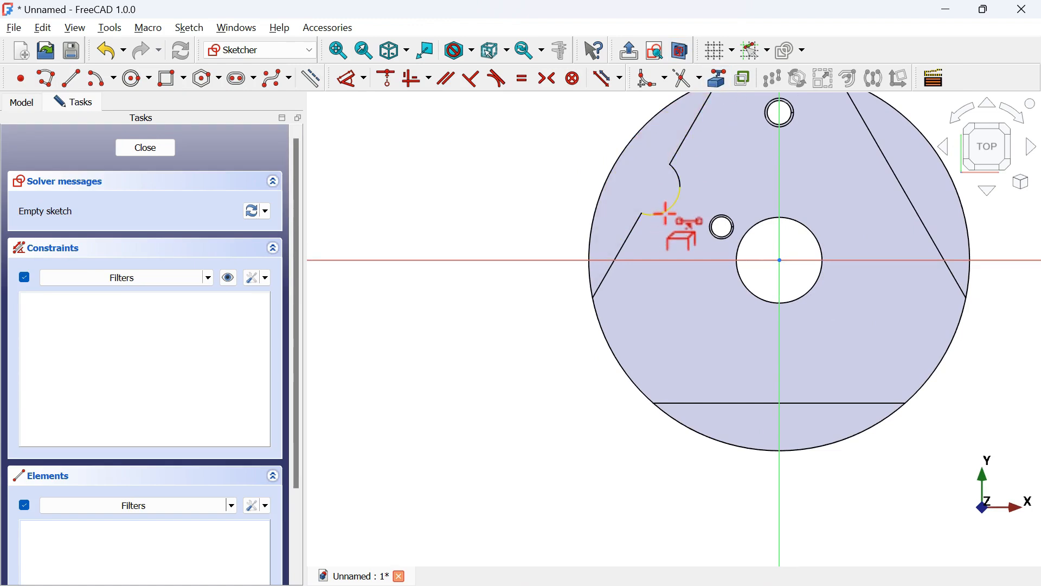
left_click(668, 209)
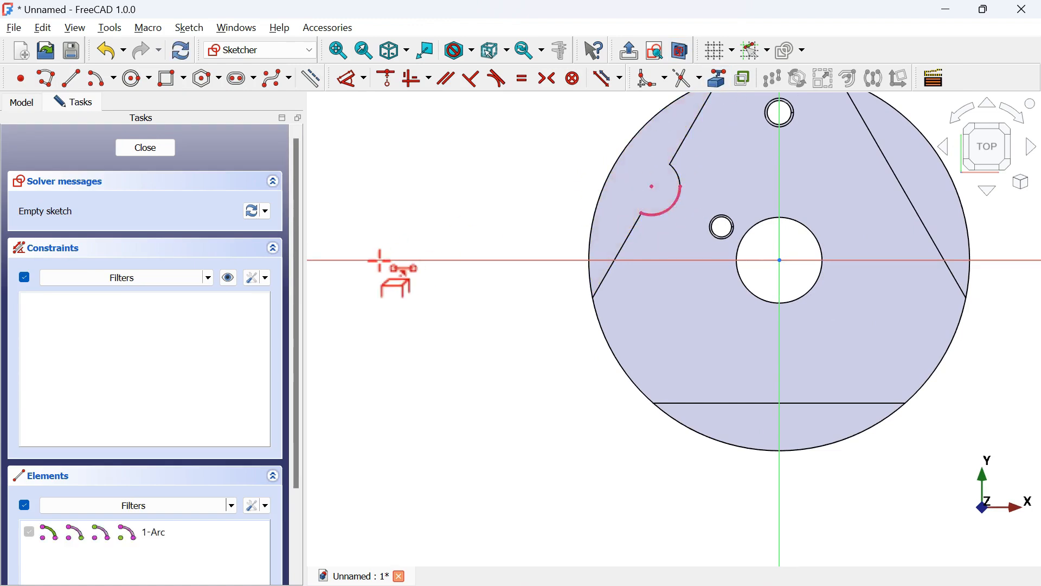
Draw an 8 mm circle centred on the arc's centre, checking the reference drawing for the size
scroll(378, 263, "down", 3)
left_click(138, 80)
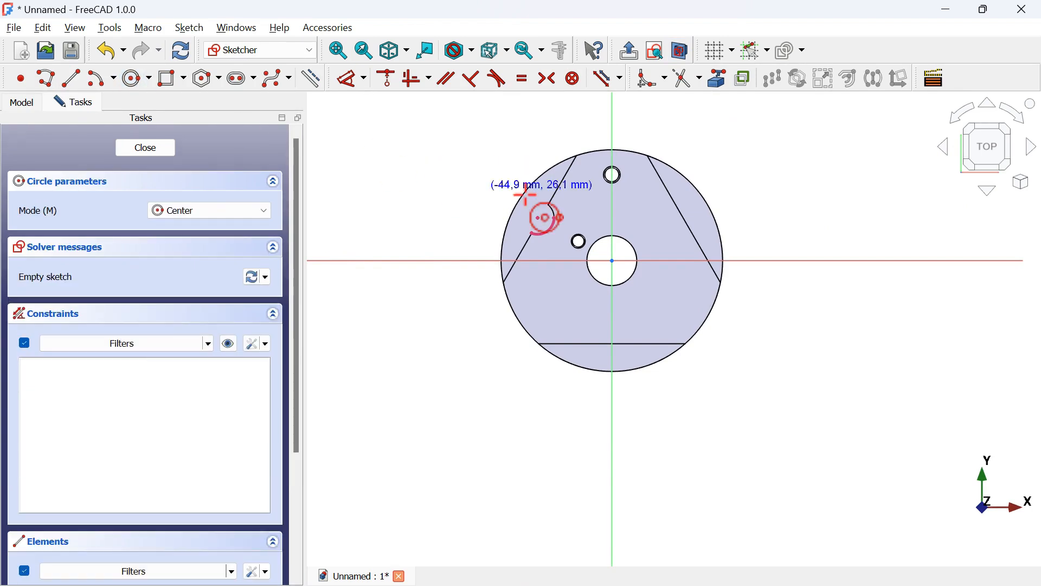
scroll(545, 215, "up", 3)
left_click(552, 249)
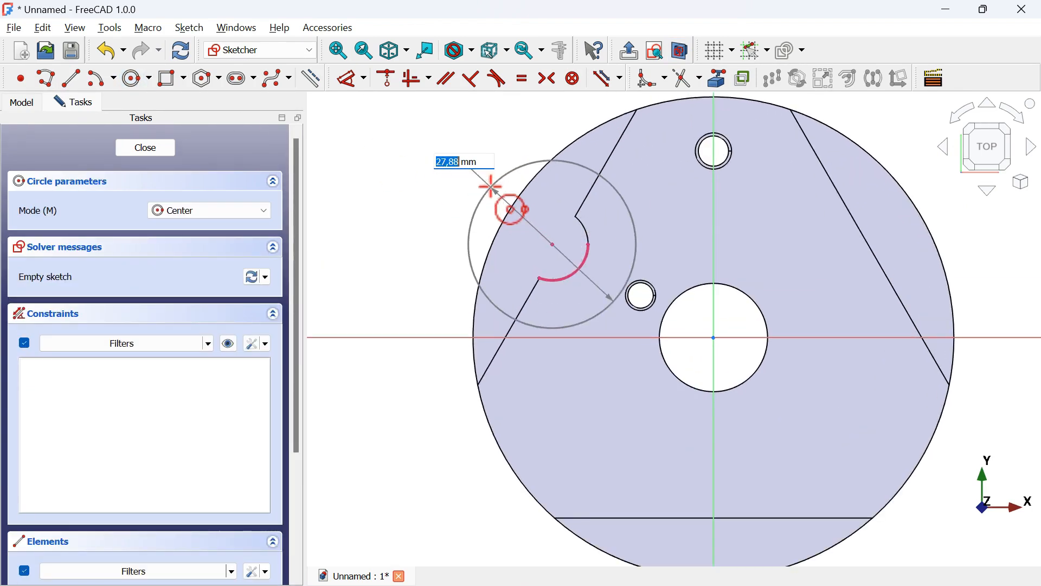
key("alt+Tab")
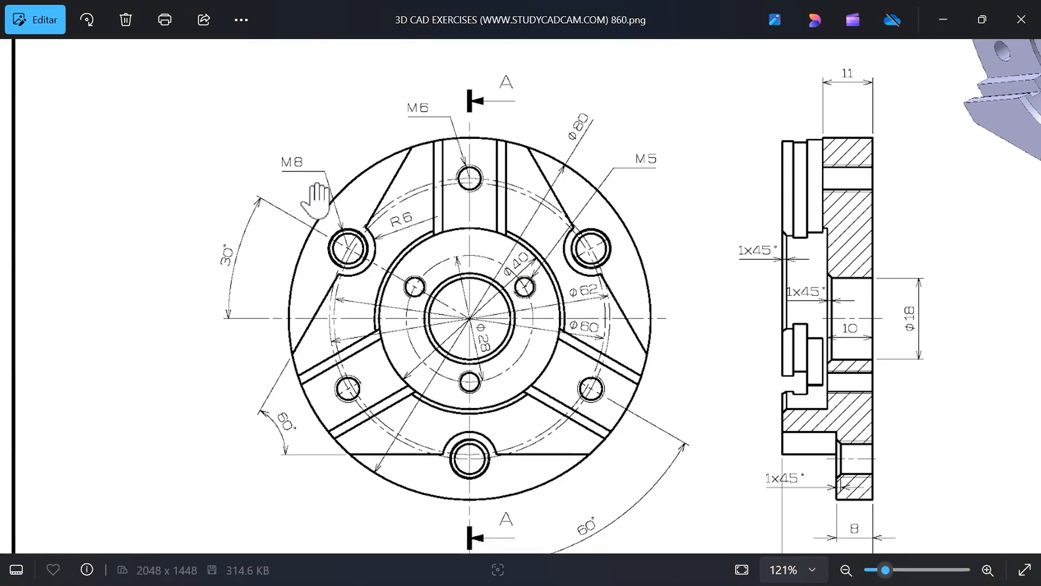
key("alt+Tab")
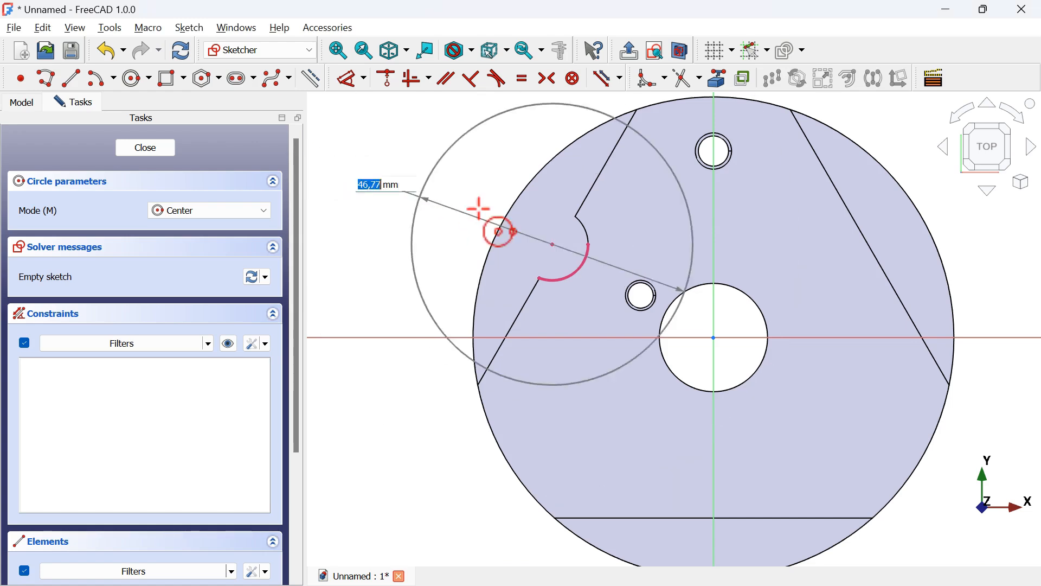
type("8")
key("Return")
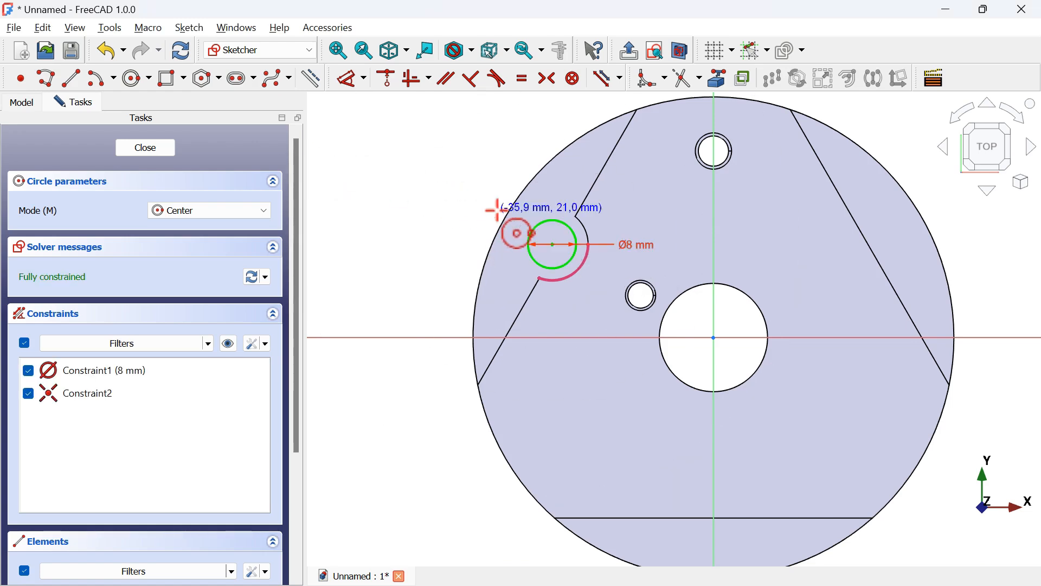
key("Escape")
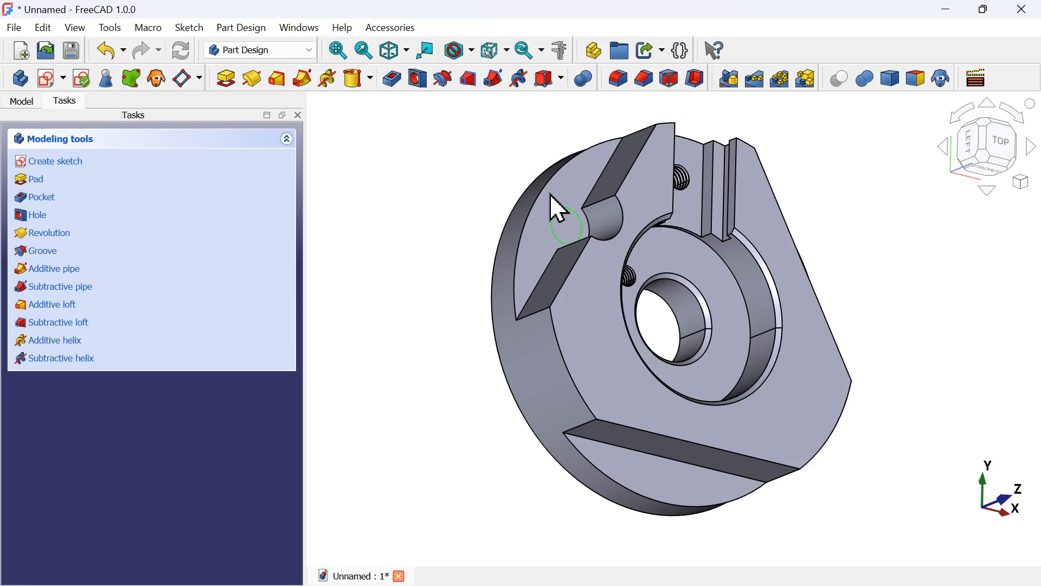
Pocket the 8 mm circle sketch through all
left_click(391, 83)
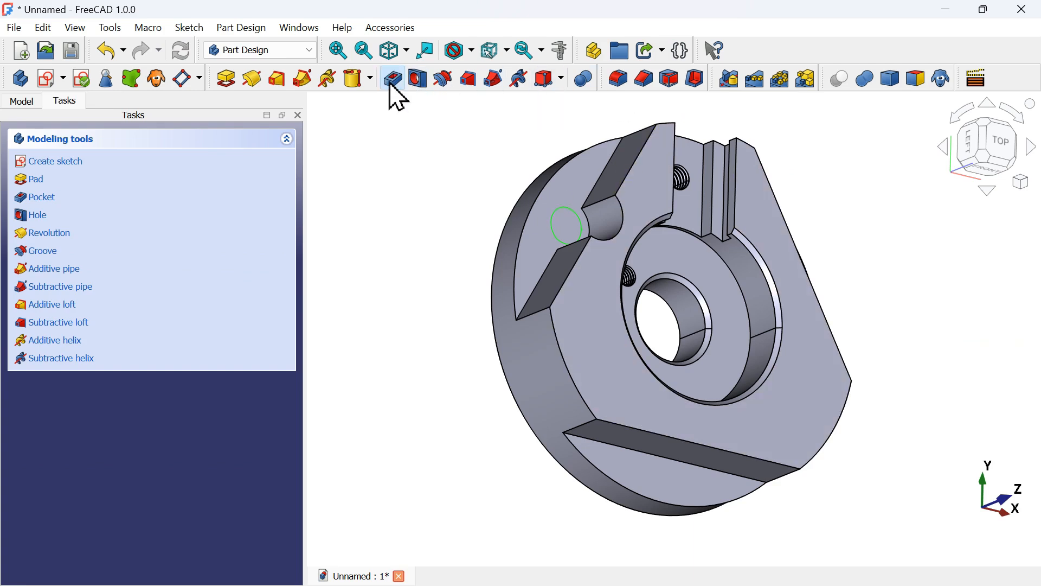
left_click(228, 210)
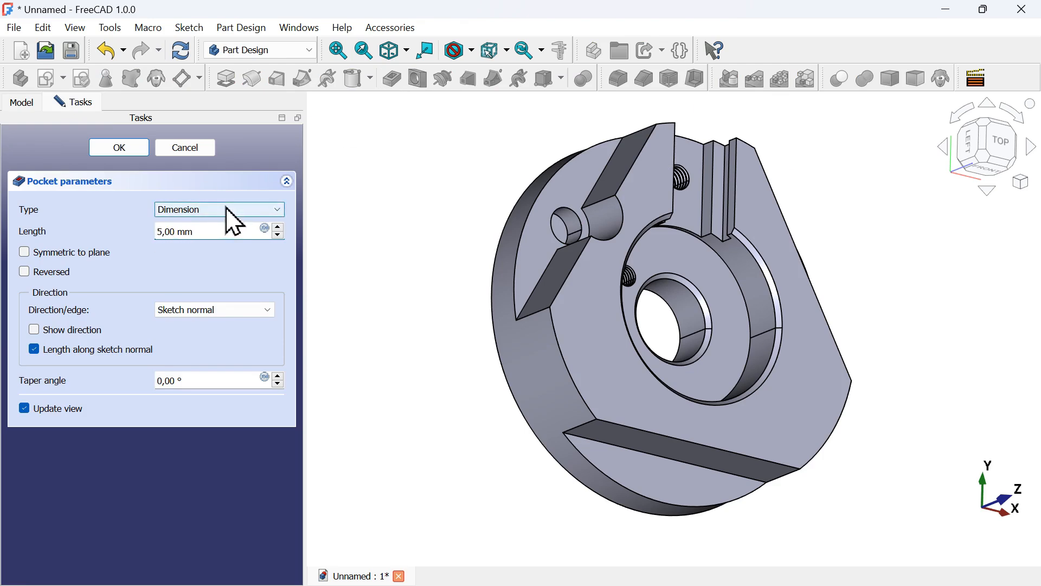
left_click(232, 237)
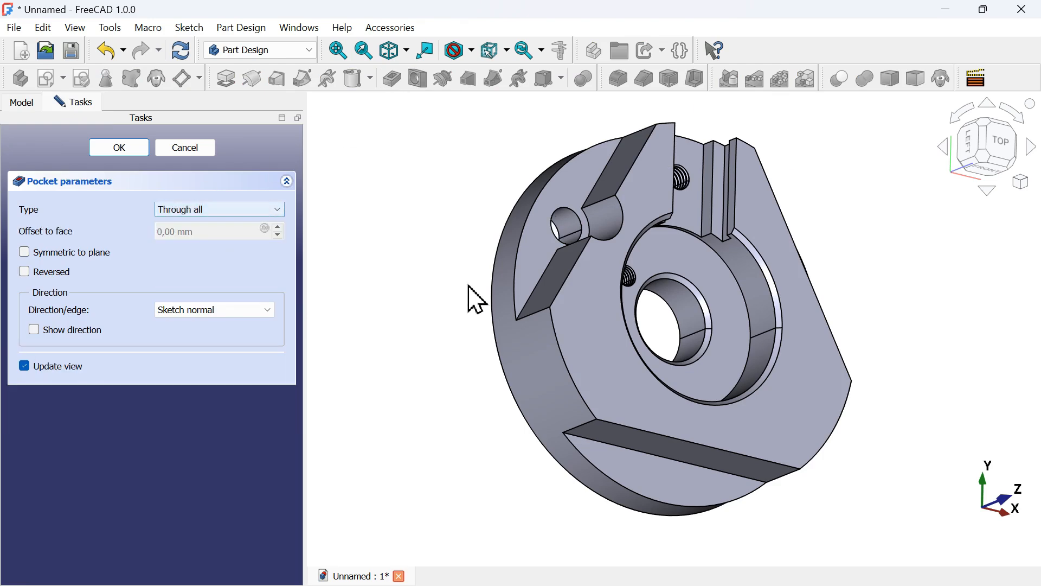
middle_click_drag(473, 284, 355, 268)
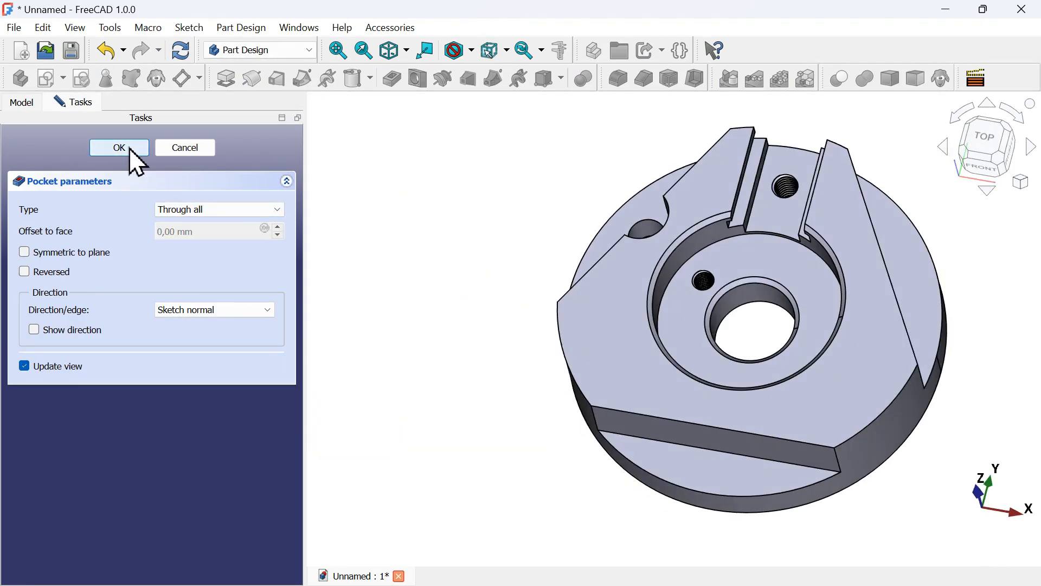
left_click(120, 148)
Check the reference drawing, then chamfer the hole's top edge by 1 mm
key("alt+Tab")
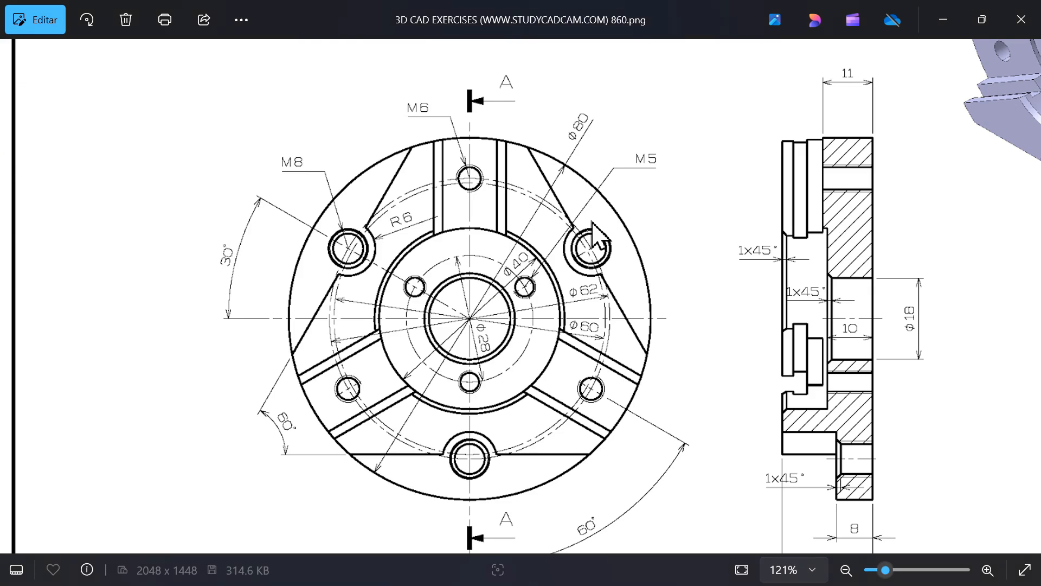
scroll(428, 280, "down", 3)
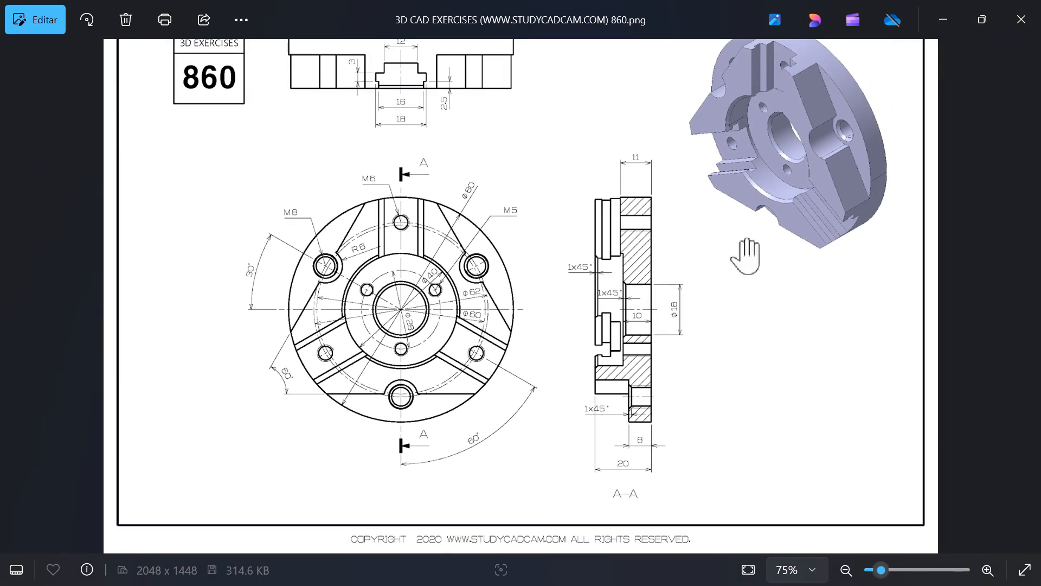
scroll(867, 110, "up", 3)
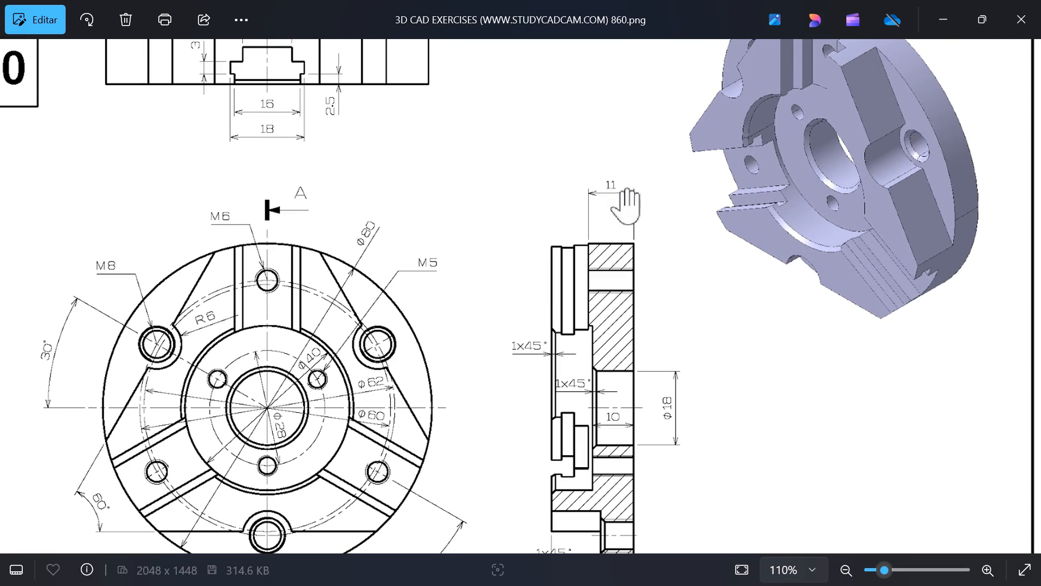
scroll(613, 207, "down", 2)
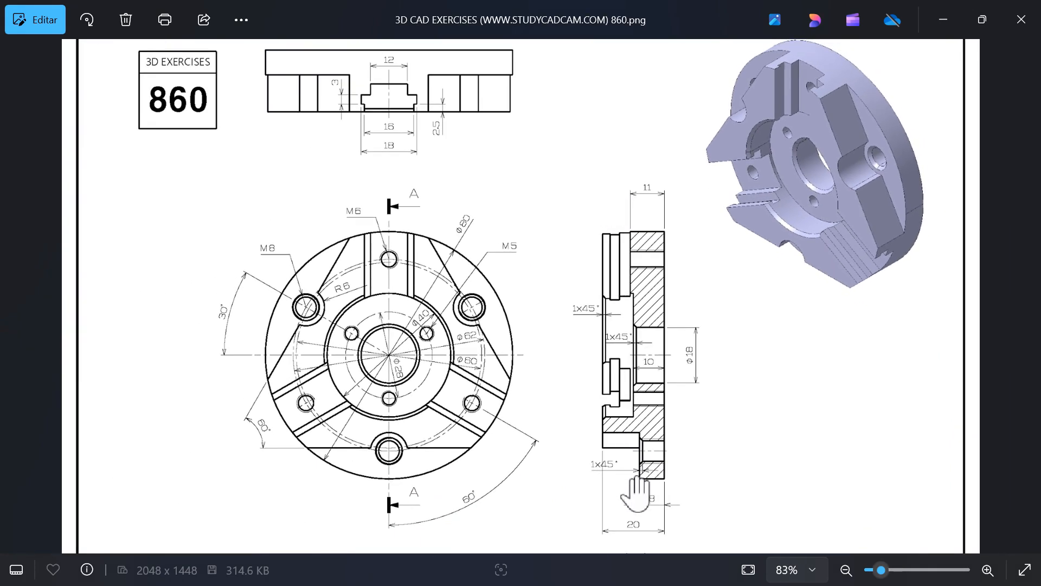
scroll(631, 477, "up", 2)
key("alt+Tab")
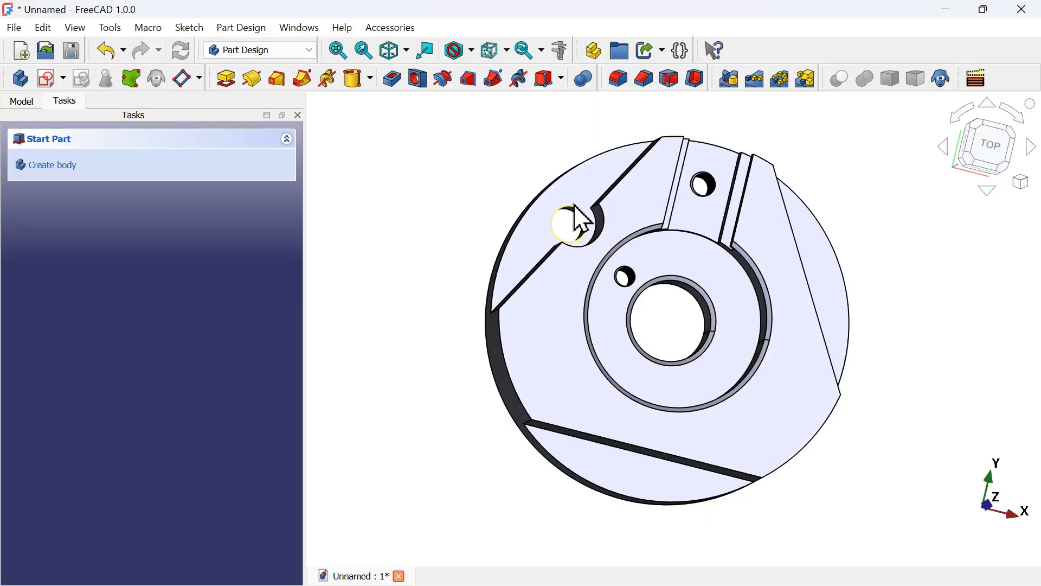
left_click(573, 221)
middle_click_drag(423, 262, 523, 260)
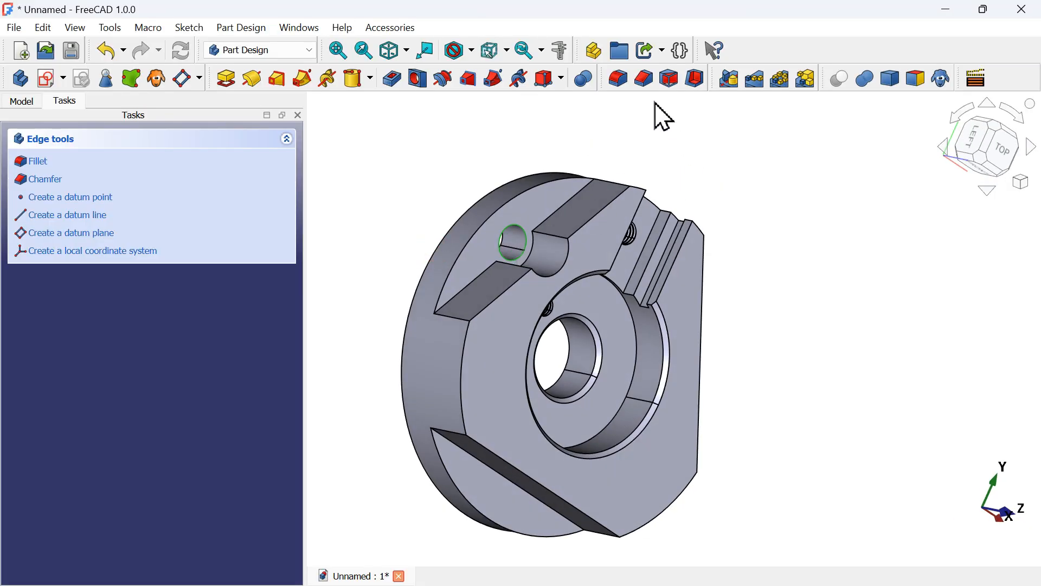
left_click(644, 80)
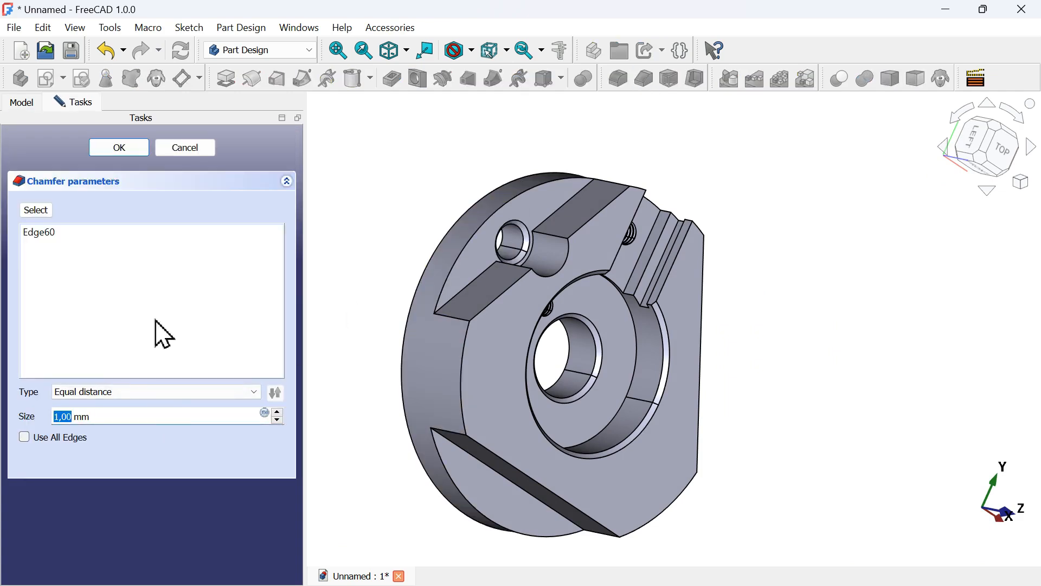
left_click(135, 152)
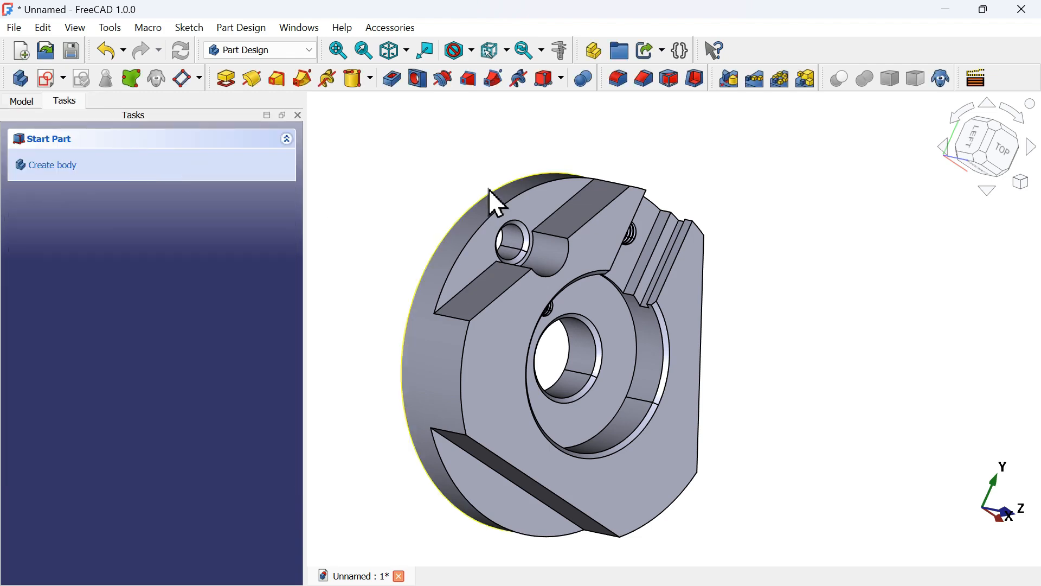
Show the 8 mm circle sketch that sits under the last pocket in the model tree
middle_click_drag(840, 324, 599, 309)
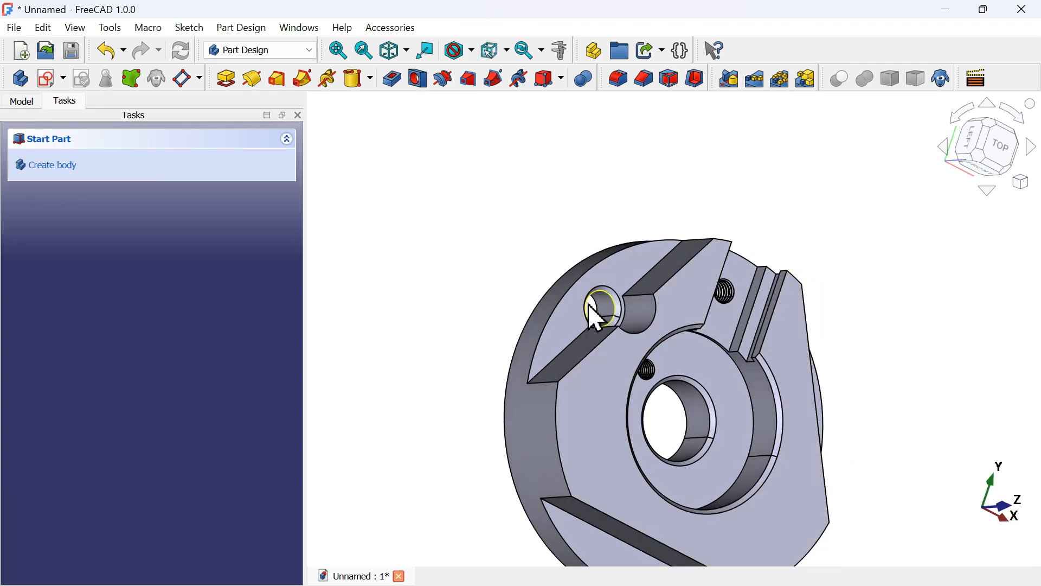
scroll(606, 317, "up", 3)
left_click(18, 105)
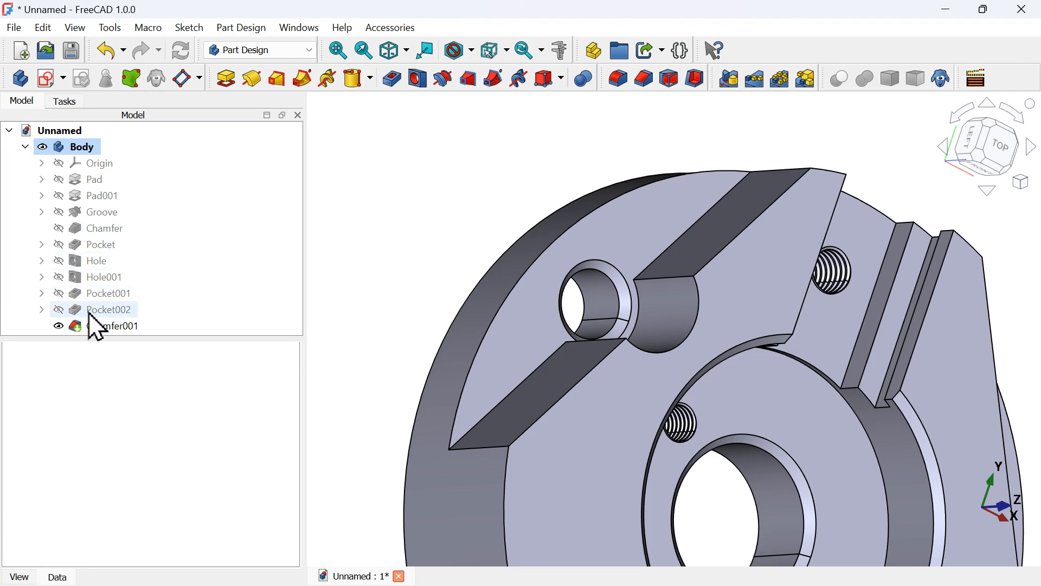
left_click(42, 310)
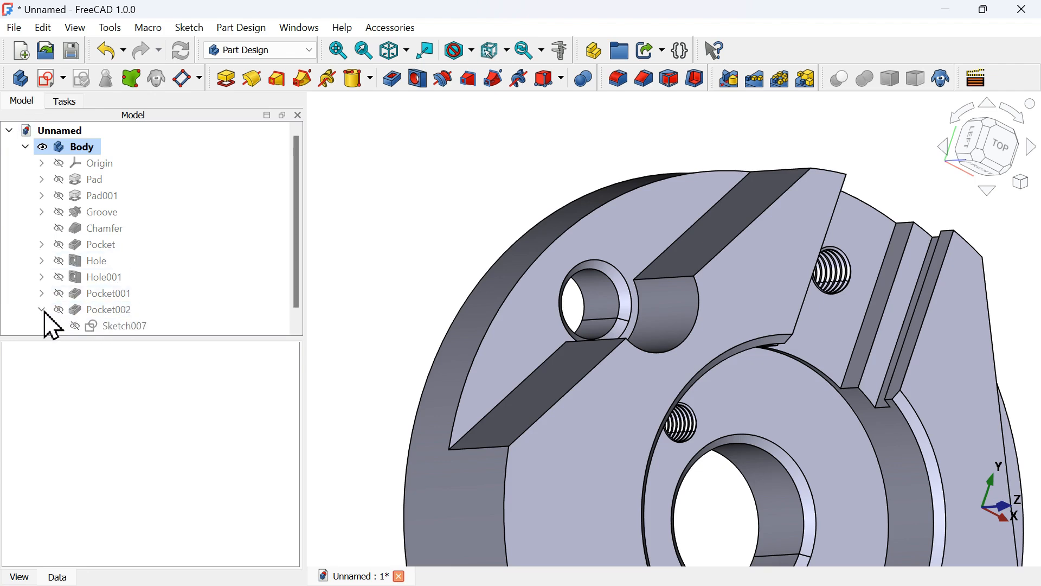
scroll(196, 262, "down", 1)
left_click(130, 312)
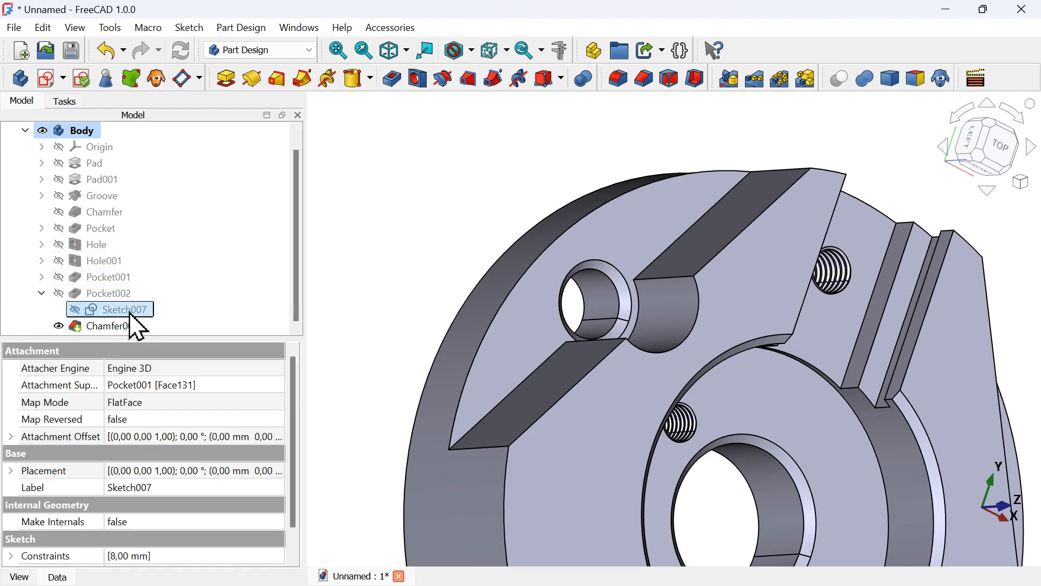
key("space")
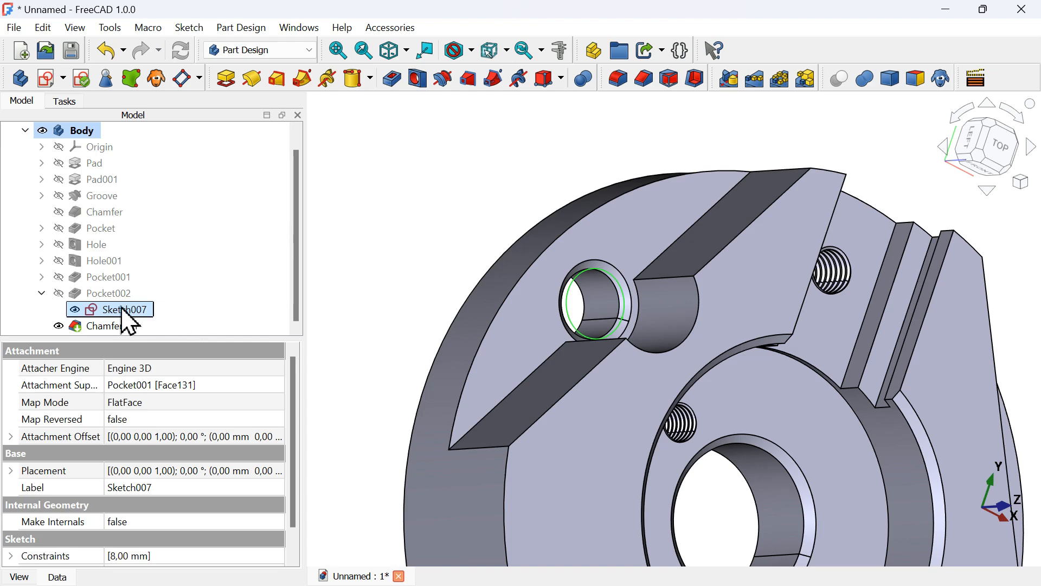
Create a hole from the 8 mm circle sketch using the ISO metric regular profile at size M8, checking the reference drawing
left_click(428, 78)
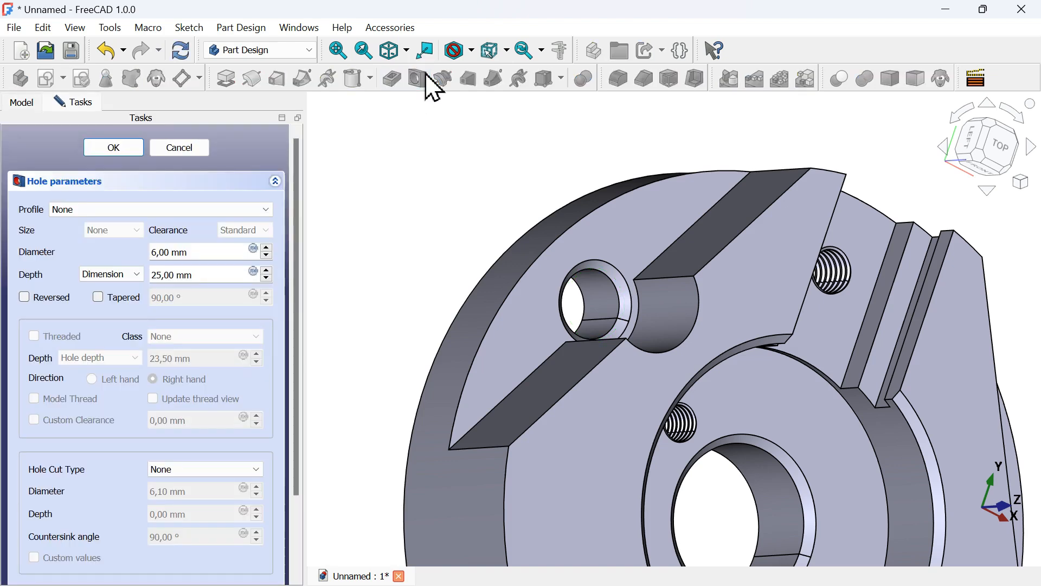
left_click(225, 211)
left_click(150, 236)
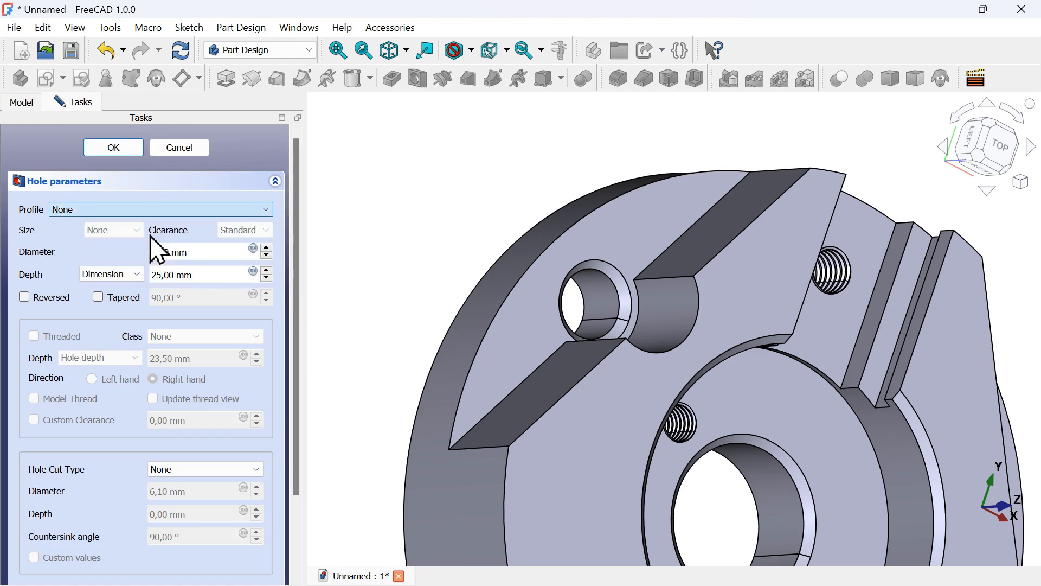
left_click(128, 232)
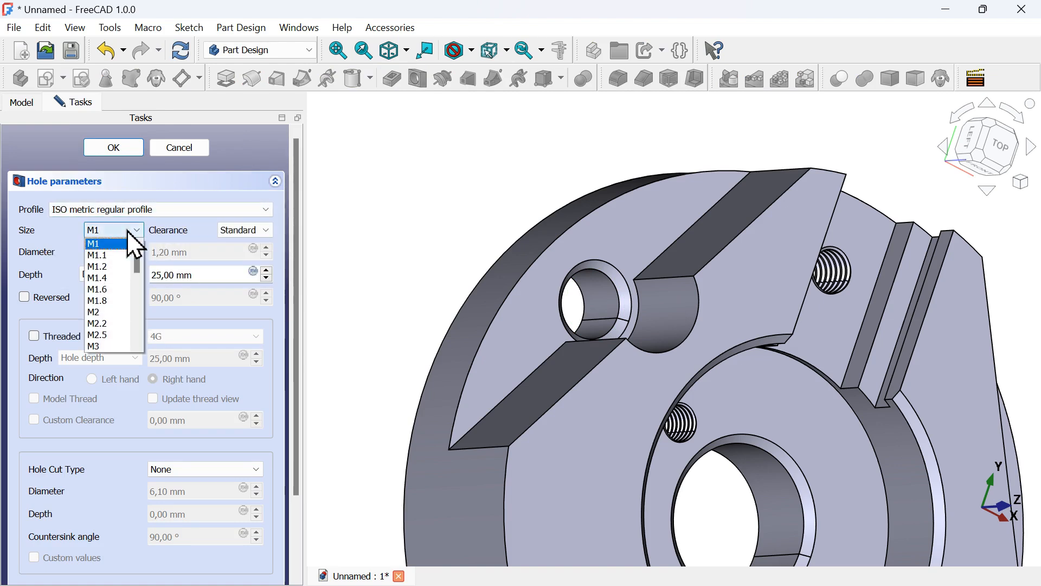
scroll(116, 291, "down", 3)
key("alt+Tab")
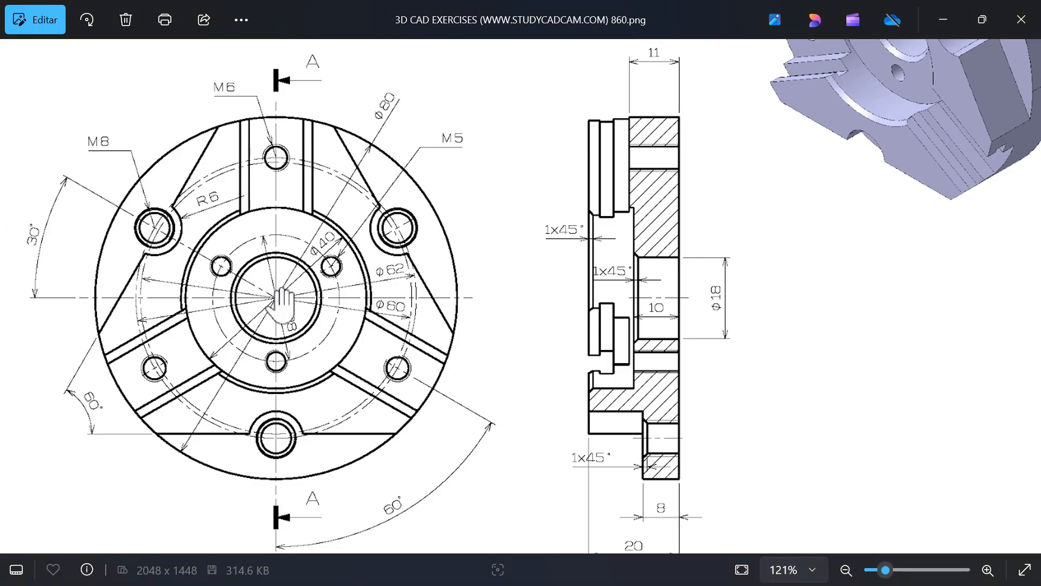
key("alt+Tab")
left_click(116, 242)
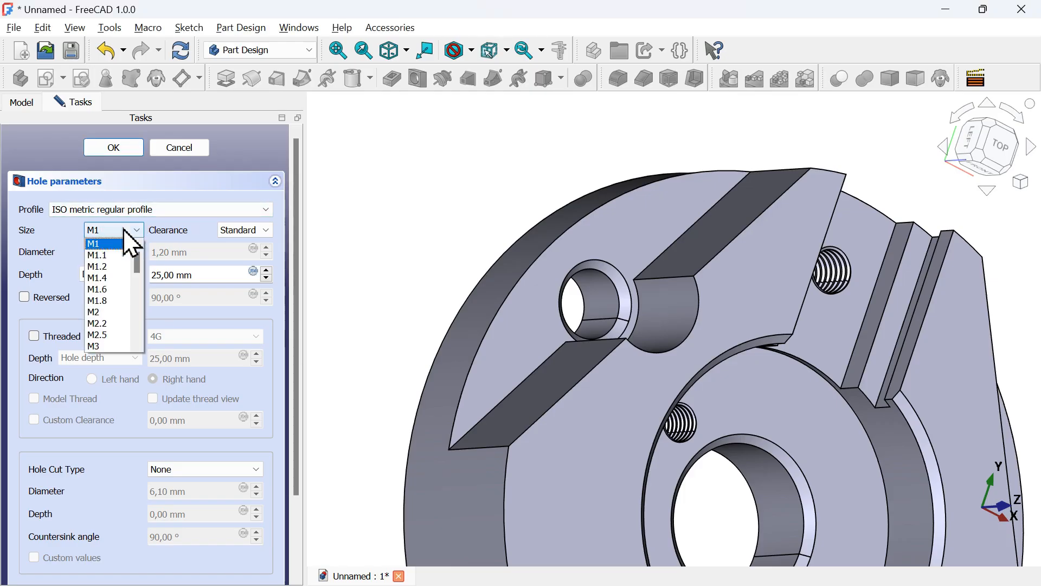
scroll(124, 290, "down", 2)
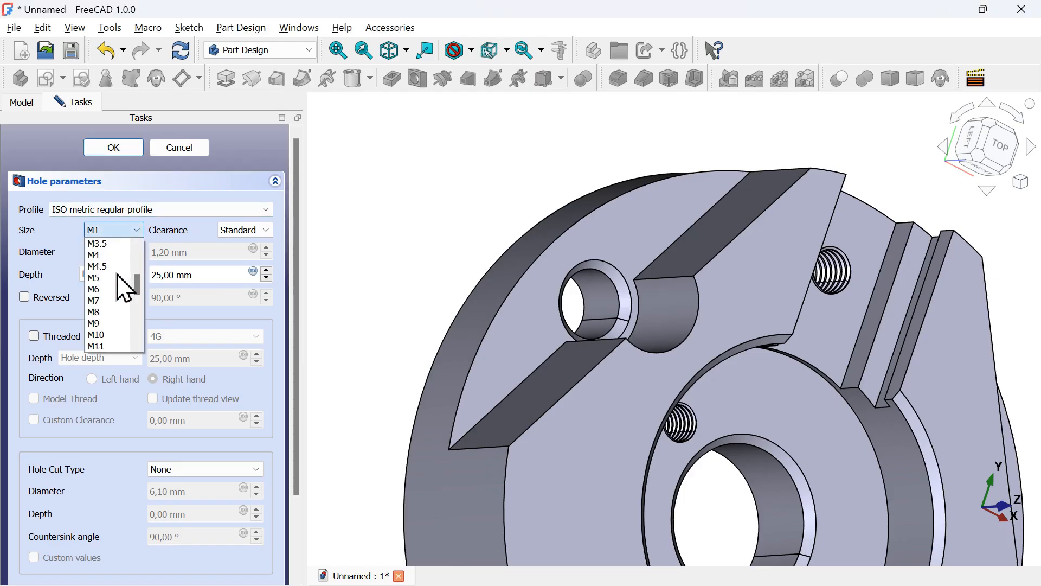
left_click(119, 300)
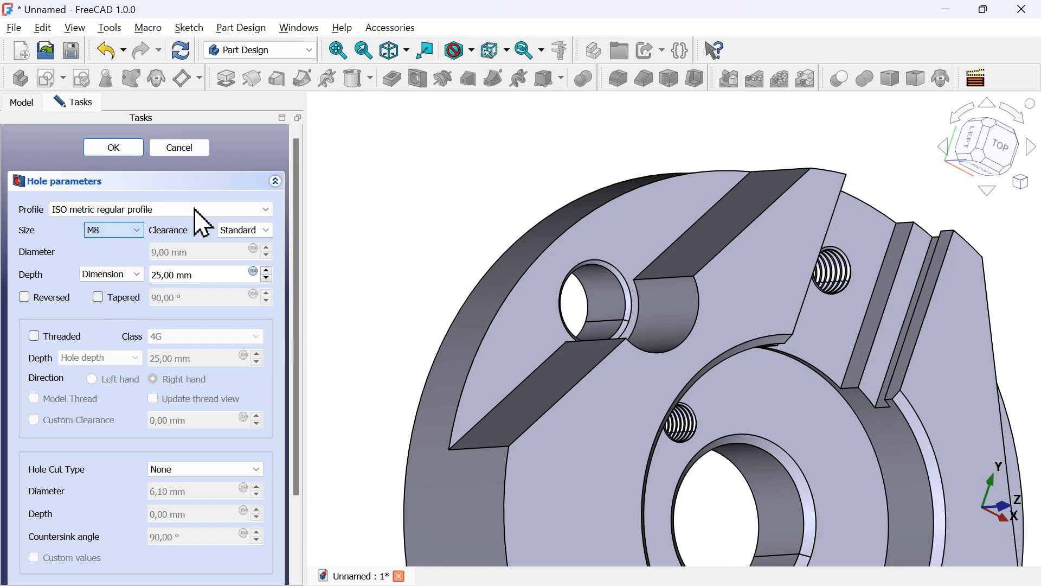
left_click(114, 148)
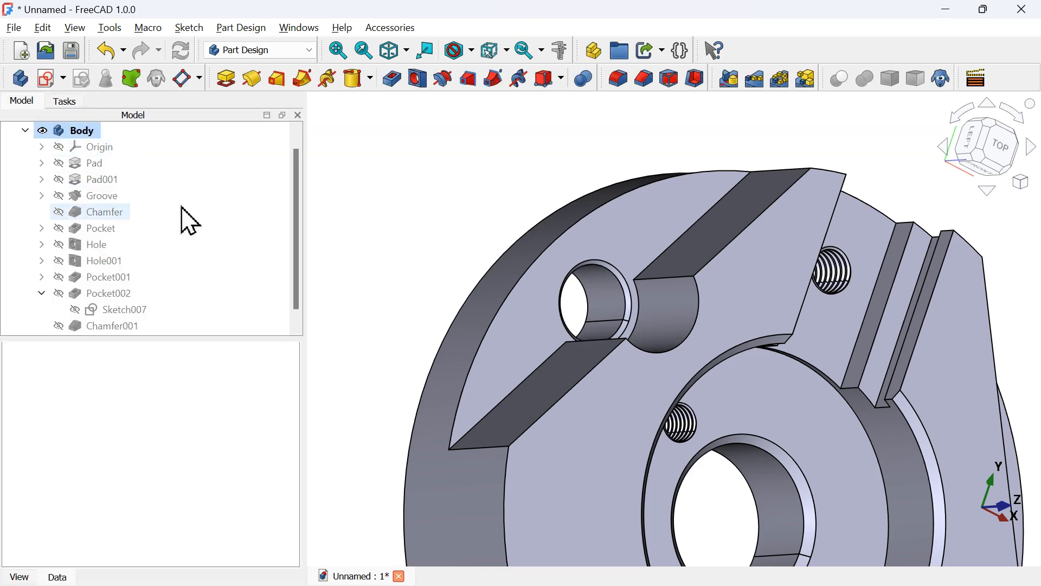
Set the new hole's Threaded and Model Thread properties to true
scroll(188, 221, "down", 1)
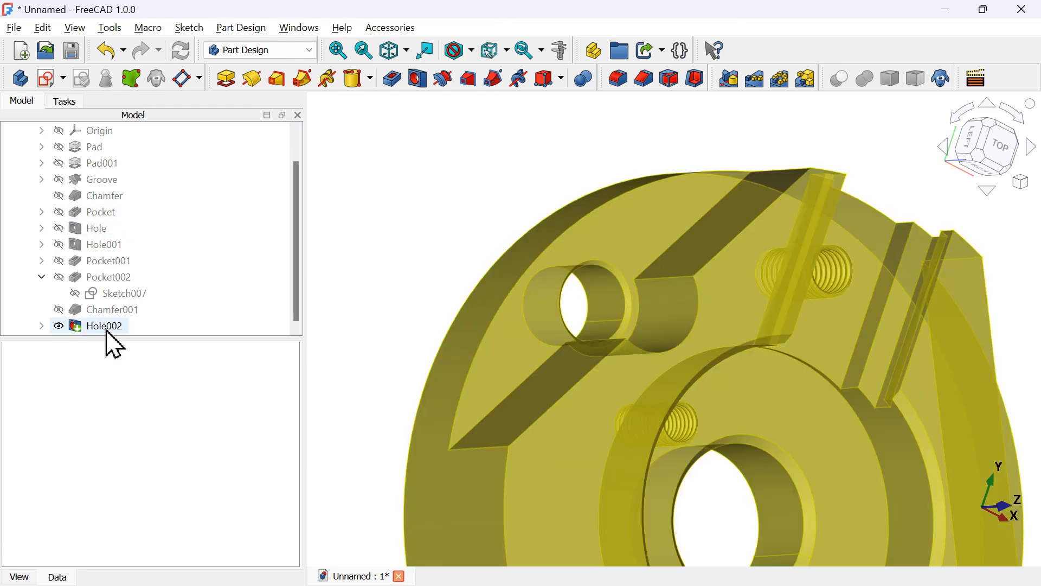
left_click(106, 328)
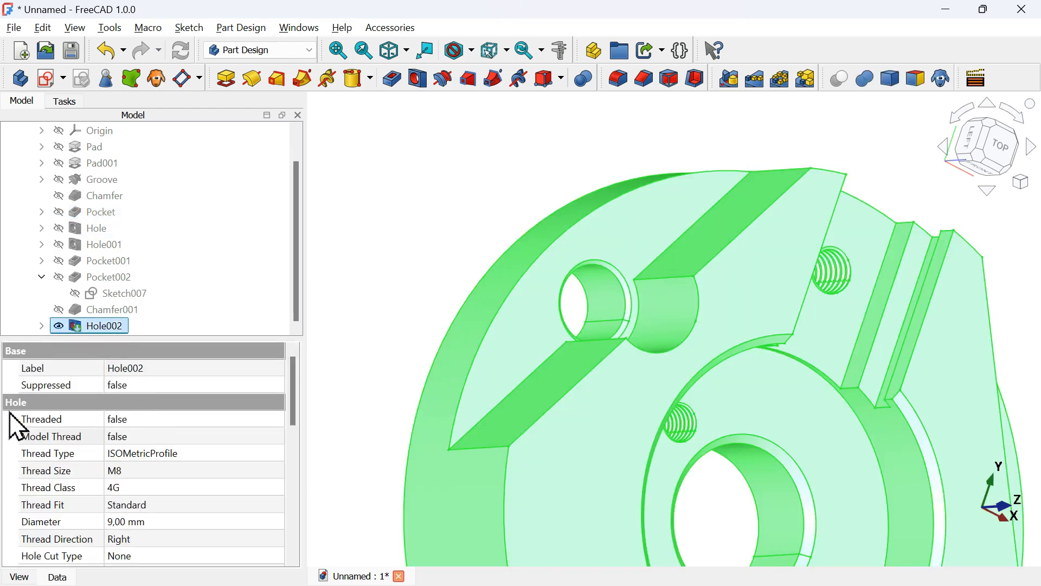
left_click(219, 419)
left_click(220, 419)
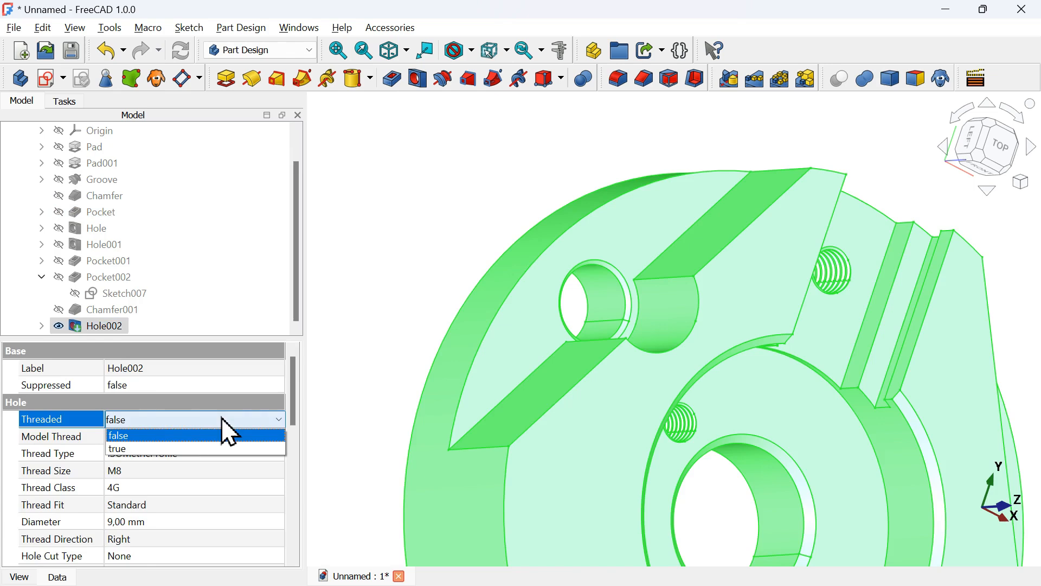
left_click(207, 448)
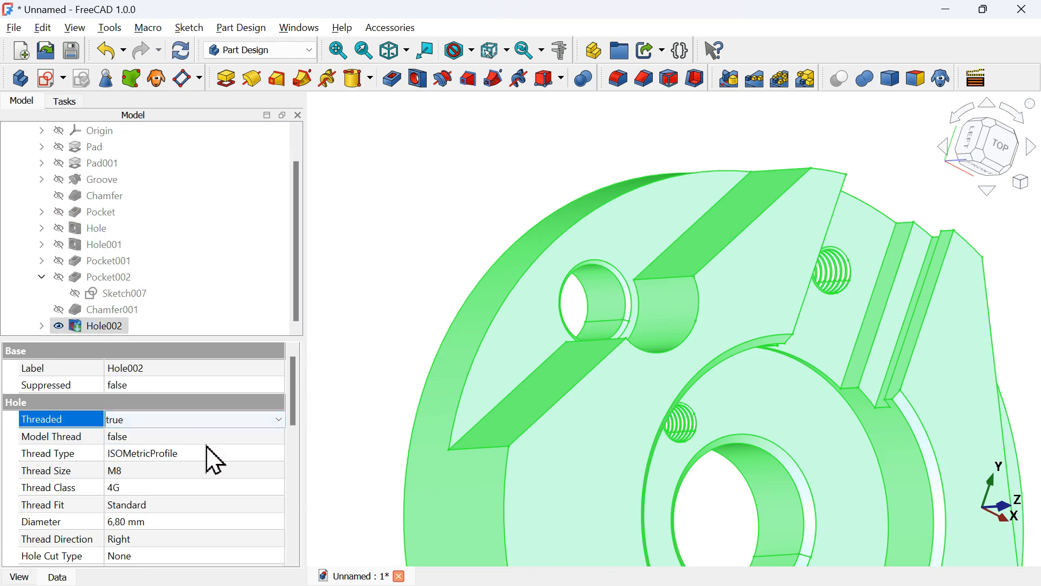
left_click(244, 438)
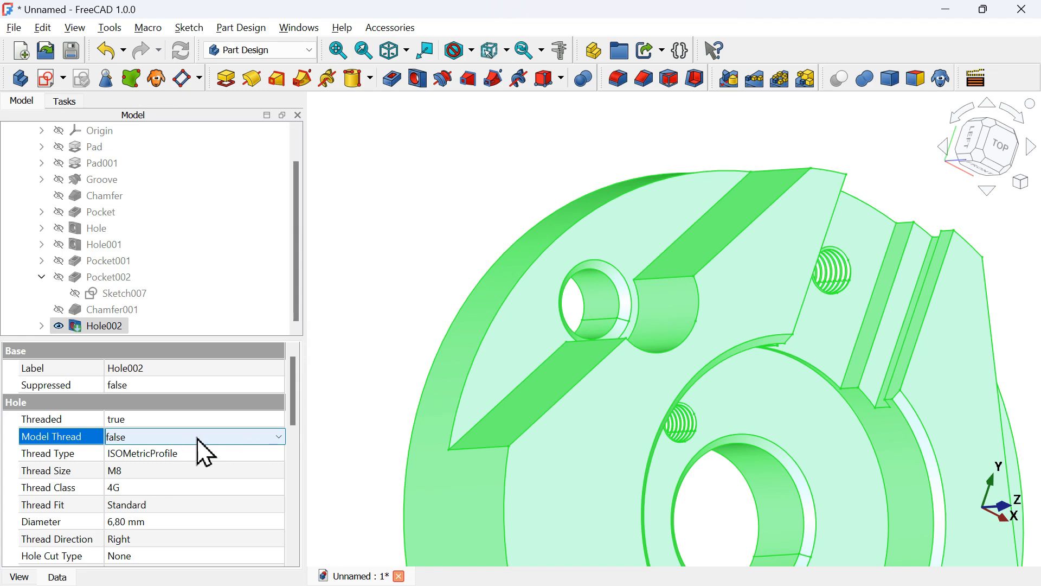
left_click(232, 439)
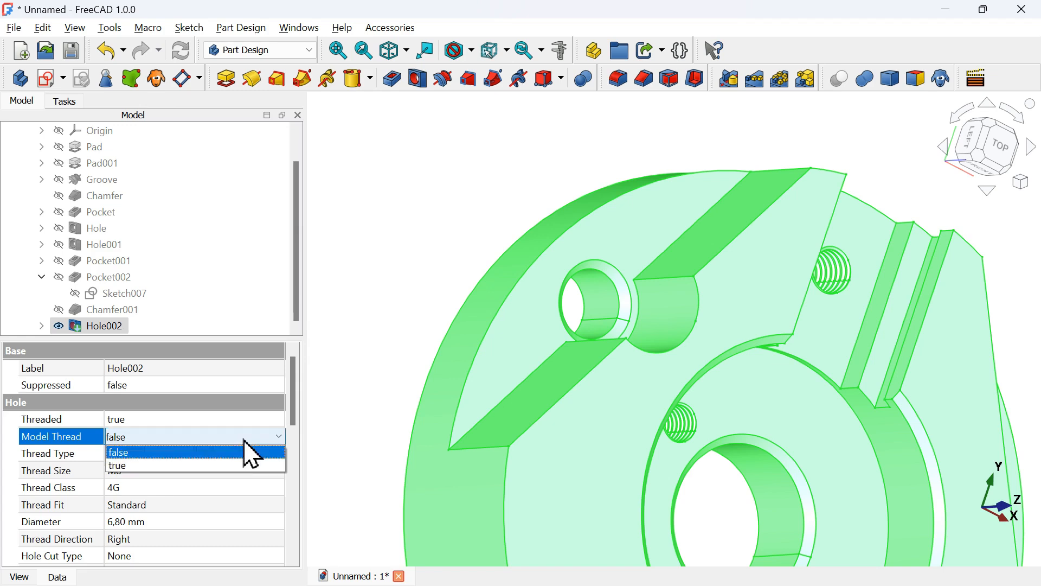
left_click(211, 467)
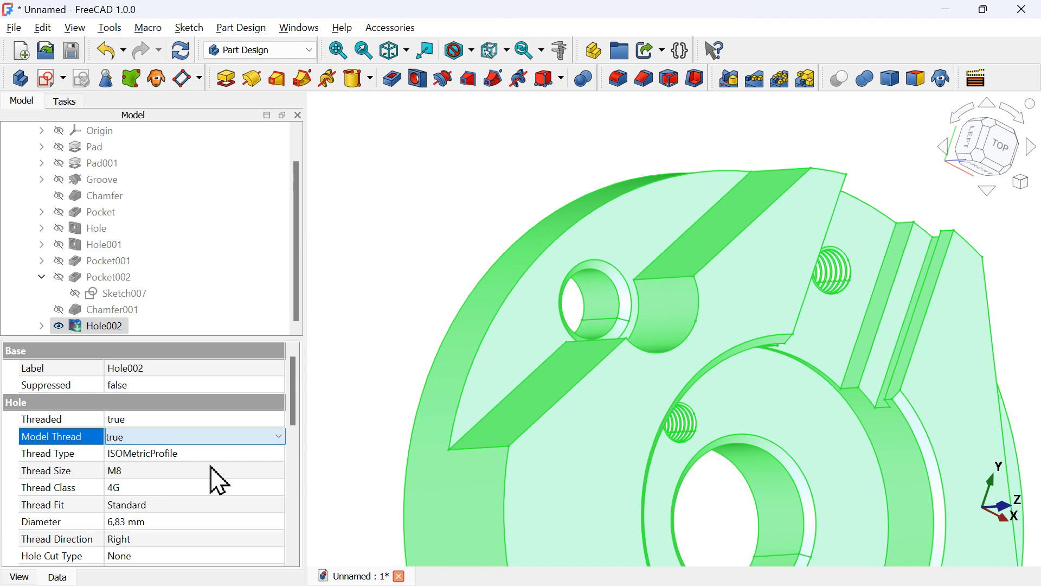
Start a Polar Pattern of the Pocket, Hole, Hole001, Pocket001, Pocket002, Chamfer001 and Hole002 features
left_click(425, 310)
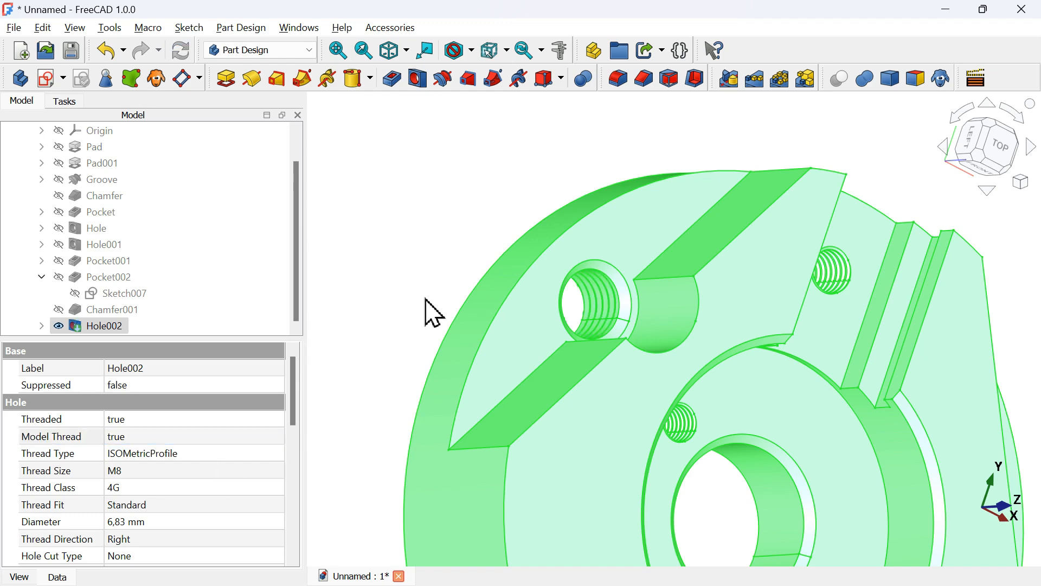
mouse_move(673, 291)
middle_mouse_down()
mouse_move(591, 286)
mouse_move(555, 263)
middle_mouse_up()
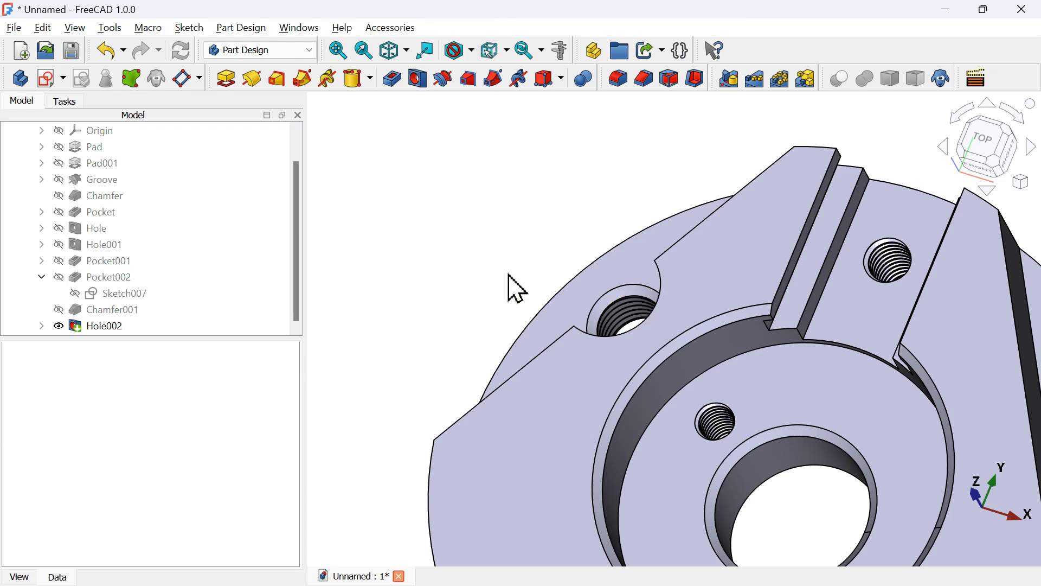
key("0")
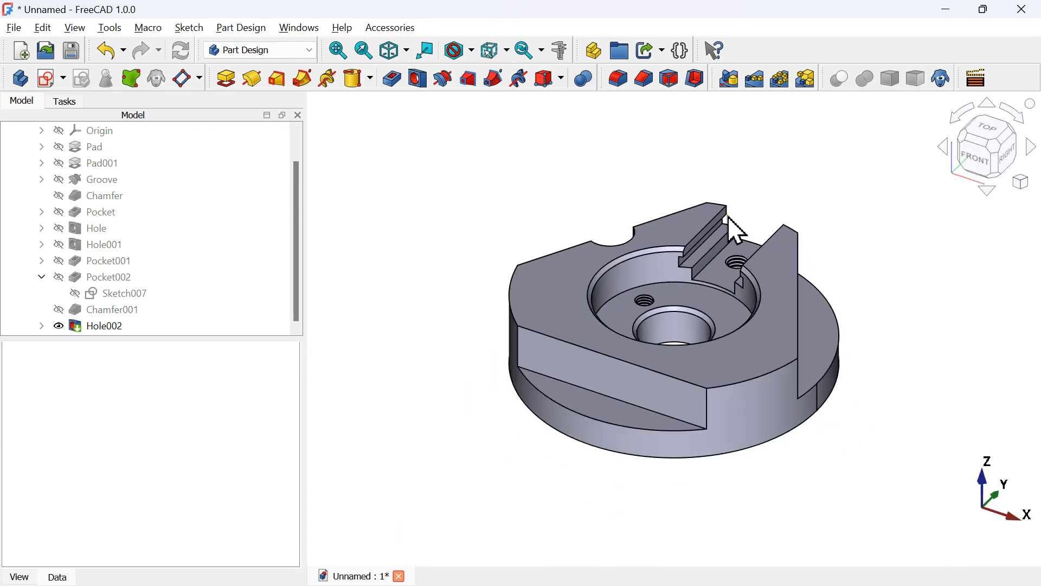
mouse_move(646, 217)
middle_mouse_down()
mouse_move(627, 314)
mouse_move(651, 256)
mouse_move(676, 262)
mouse_move(649, 250)
mouse_move(569, 160)
middle_mouse_up()
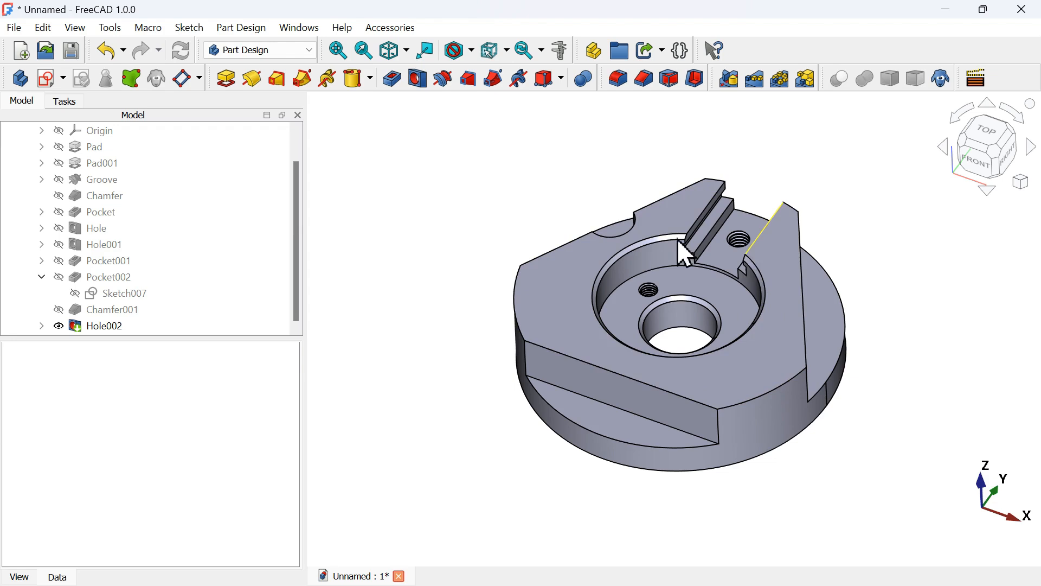
left_click(110, 215)
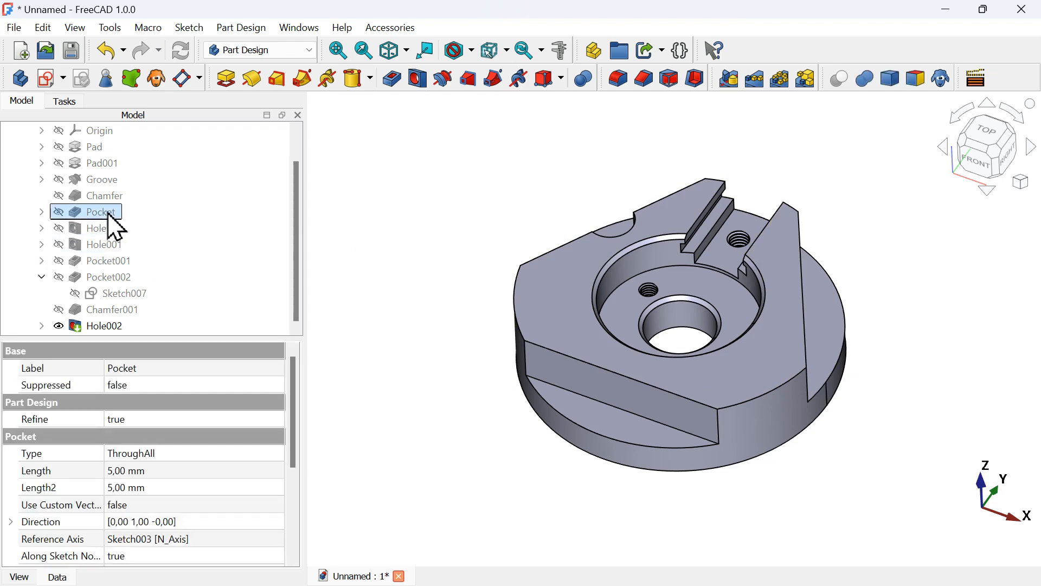
left_click(407, 241)
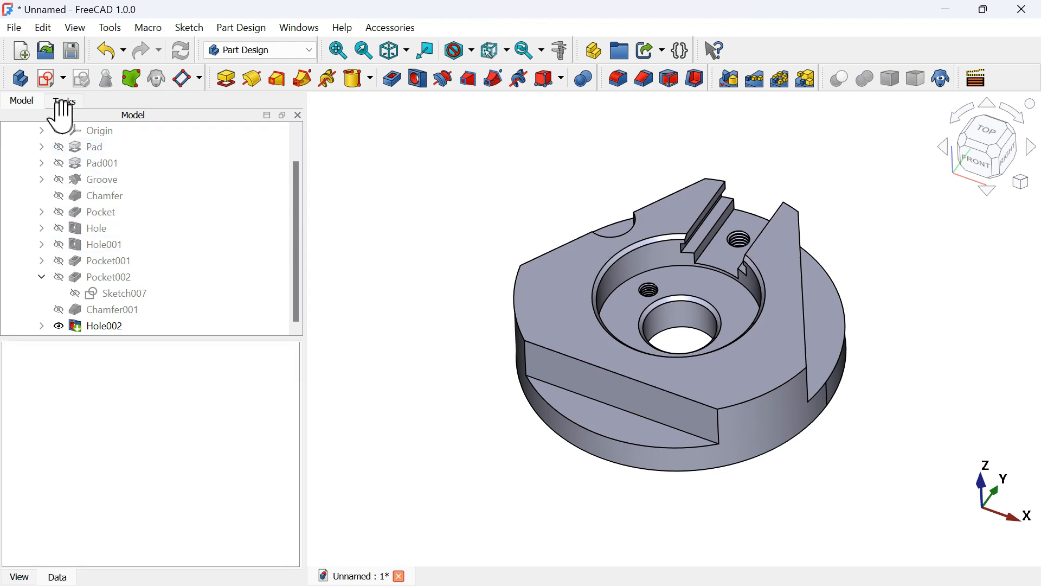
left_click(91, 203)
left_click(95, 211)
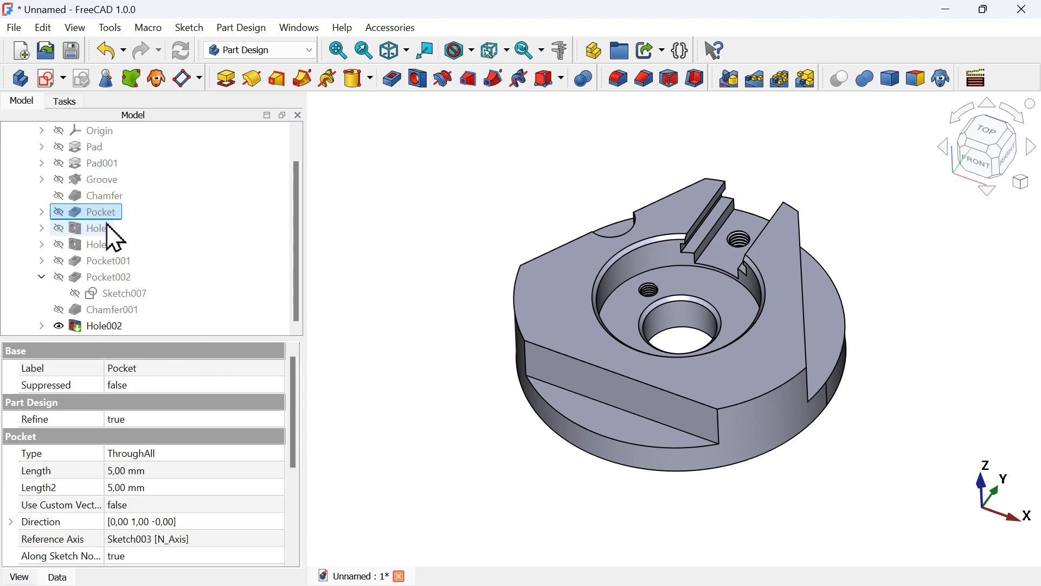
left_click(106, 229, "ctrl")
left_click(117, 245, "ctrl")
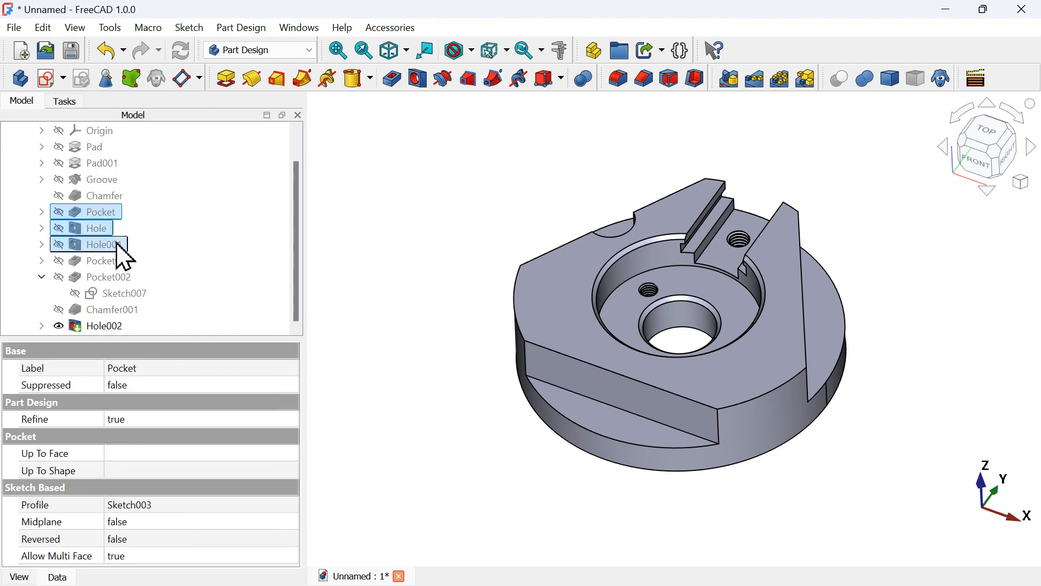
left_click(120, 262, "ctrl")
left_click(125, 277, "ctrl")
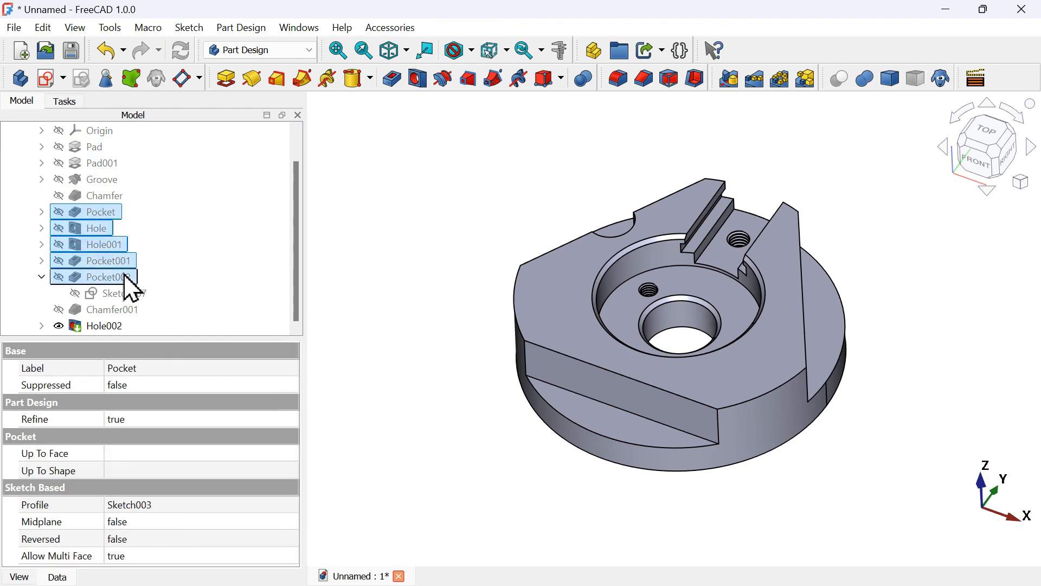
left_click(121, 310, "ctrl")
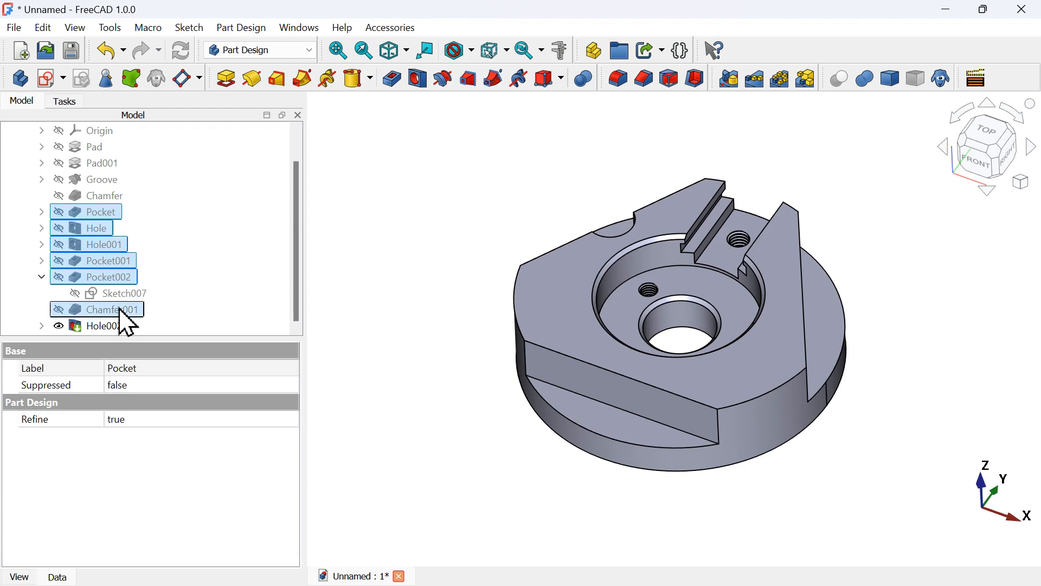
left_click(104, 329, "ctrl")
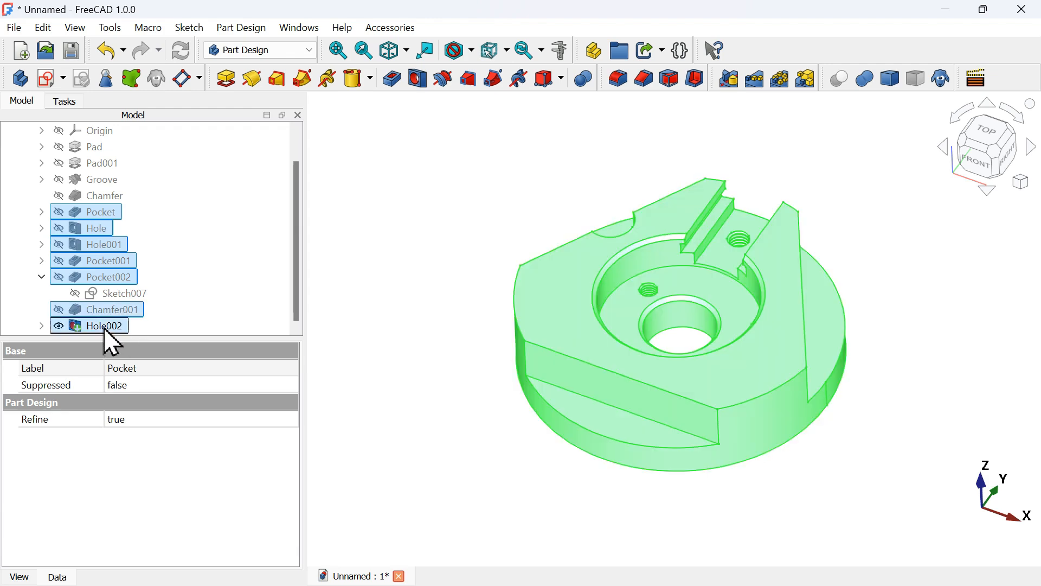
left_click(779, 80)
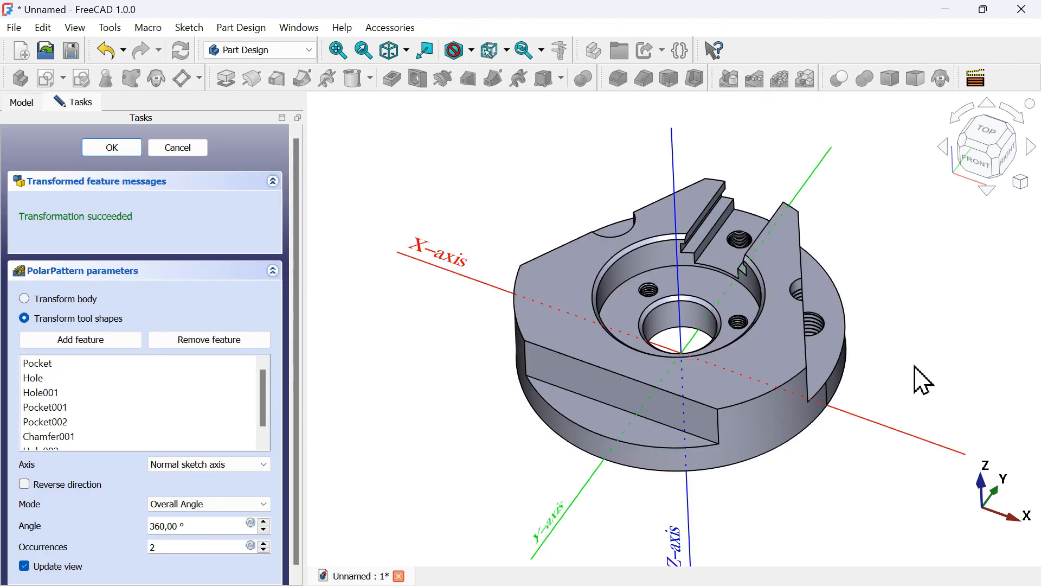
mouse_move(914, 367)
middle_mouse_down()
mouse_move(767, 378)
mouse_move(702, 312)
mouse_move(924, 412)
mouse_move(917, 370)
middle_mouse_up()
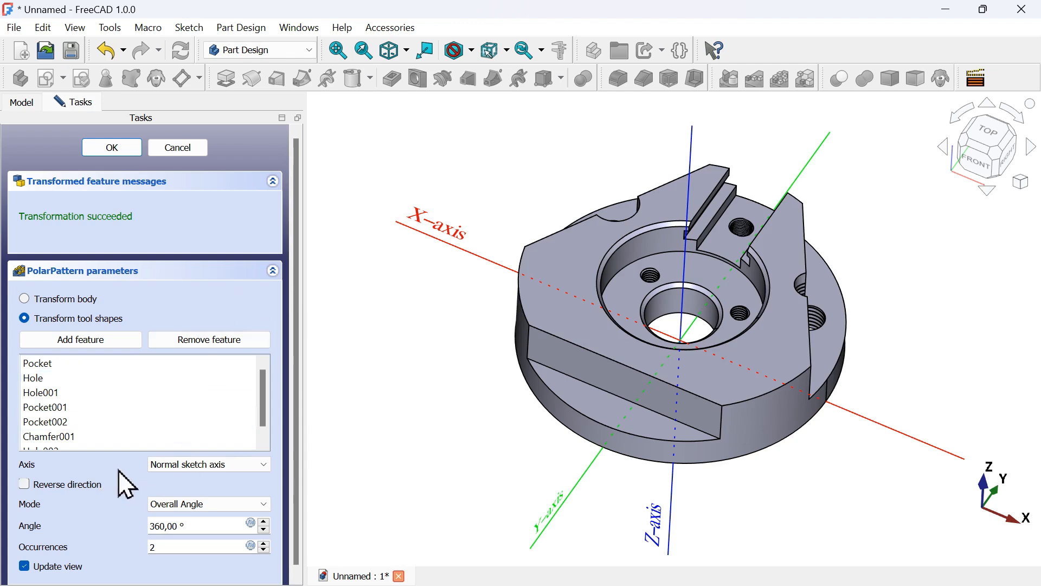
Set the polar pattern axis to Base Z axis with 3 occurrences over 360° and confirm
left_click(230, 469)
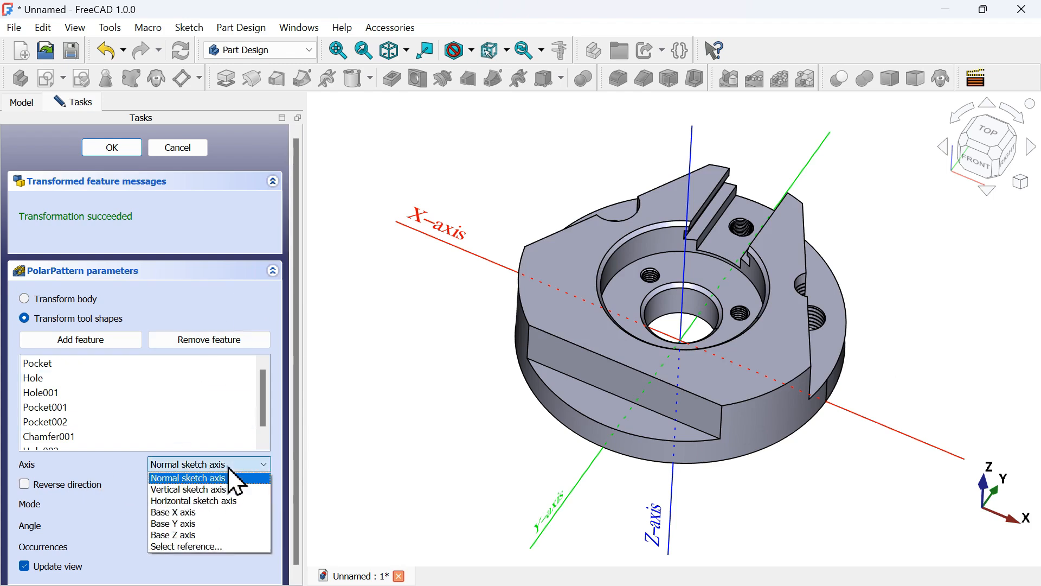
left_click(214, 536)
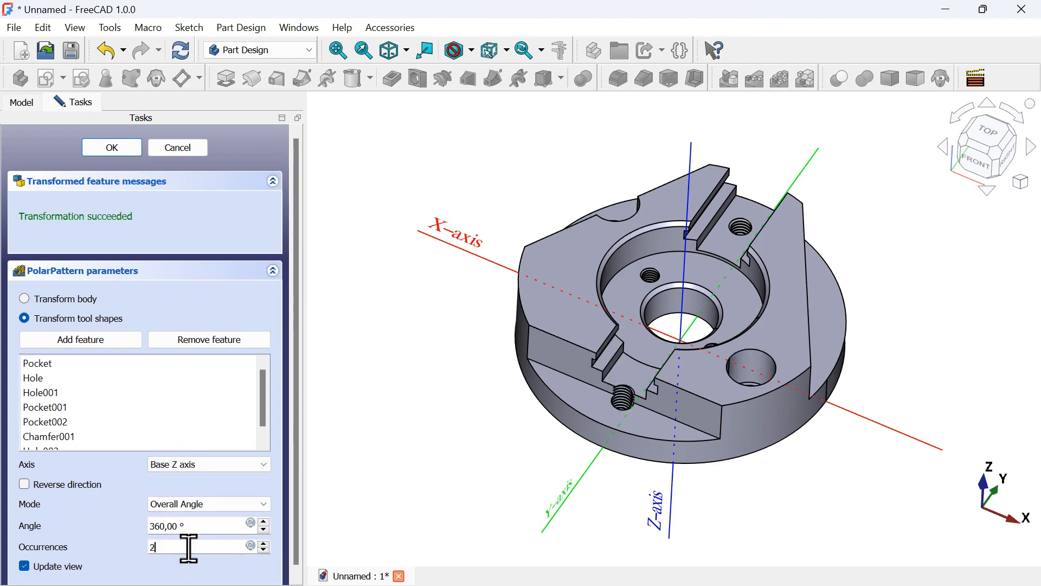
left_click_drag(189, 548, 118, 545)
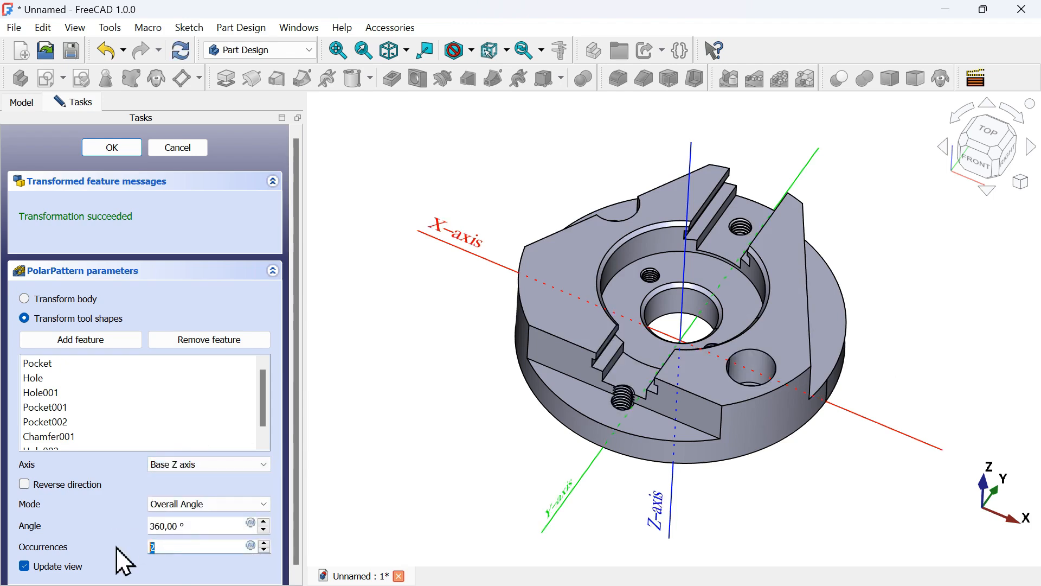
type("3")
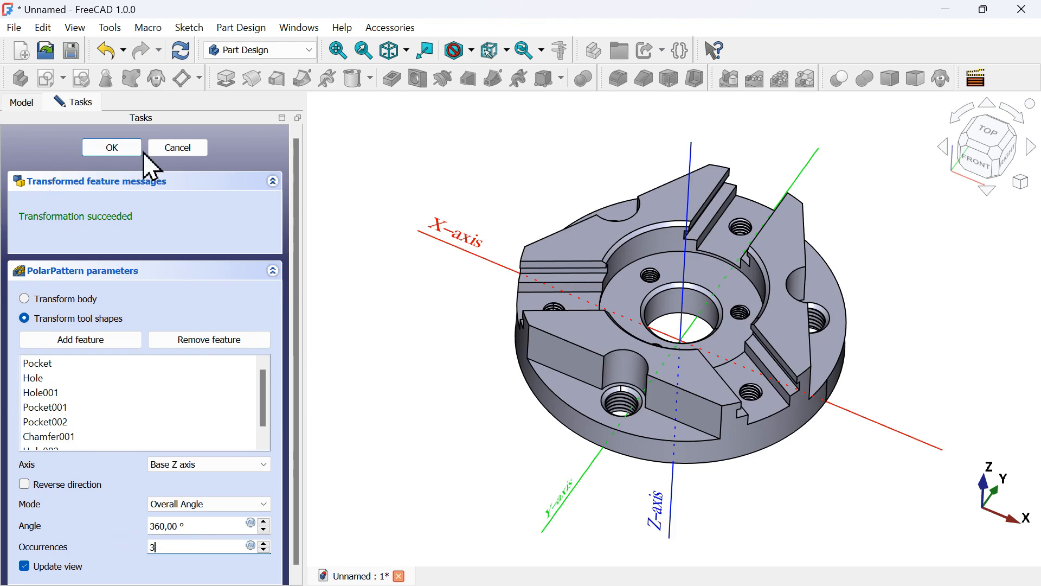
left_click(119, 150)
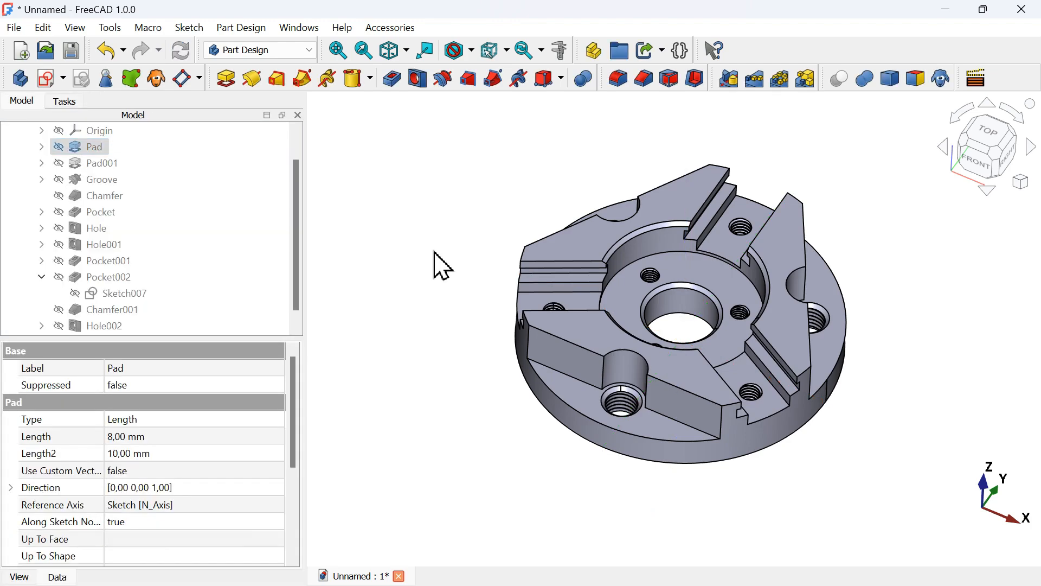
middle_click_drag(434, 255, 488, 289)
key("0")
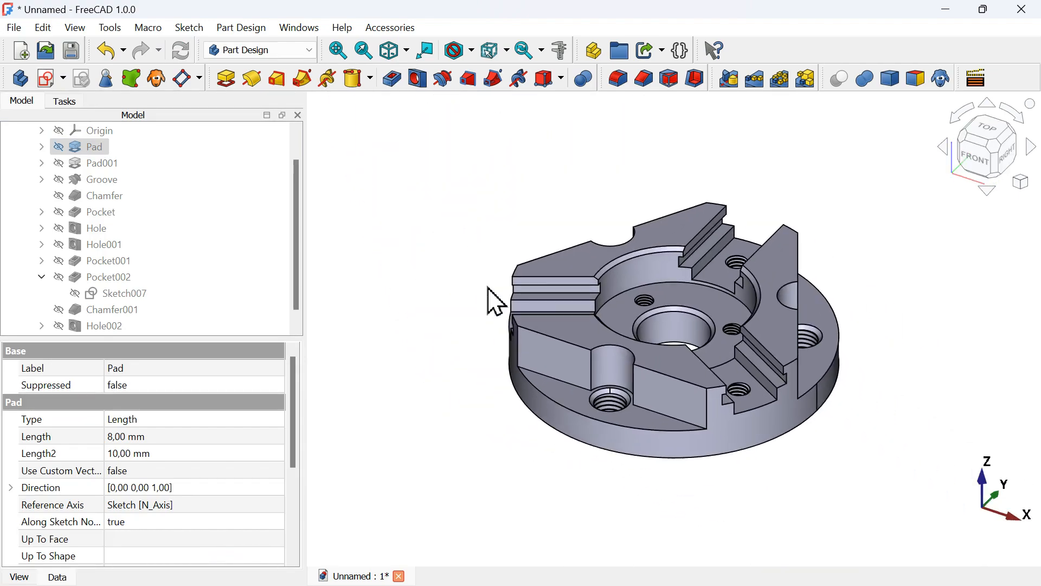
mouse_move(751, 213)
middle_mouse_down()
mouse_move(728, 251)
mouse_move(783, 249)
mouse_move(723, 190)
mouse_move(786, 211)
mouse_move(730, 214)
mouse_move(749, 284)
mouse_move(749, 214)
mouse_move(781, 304)
mouse_move(754, 202)
mouse_move(707, 186)
mouse_move(781, 207)
mouse_move(734, 190)
mouse_move(772, 186)
mouse_move(741, 206)
mouse_move(751, 223)
mouse_move(822, 237)
mouse_move(751, 214)
mouse_move(738, 226)
mouse_move(741, 250)
mouse_move(716, 190)
middle_mouse_up()
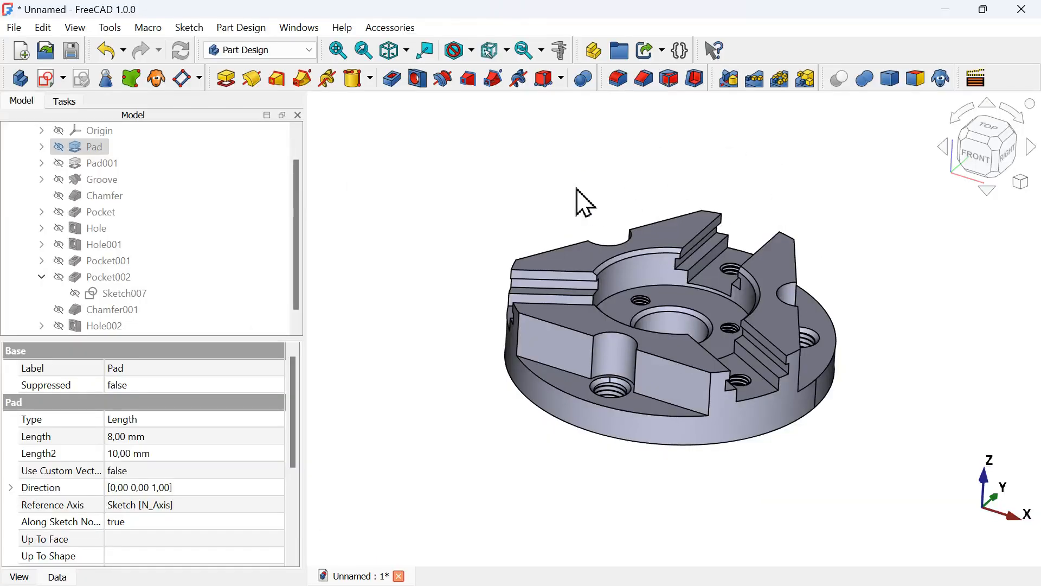
Save the document as STUDYCADCAM_860_BEGINNERS in the existing project folder
left_click(584, 201)
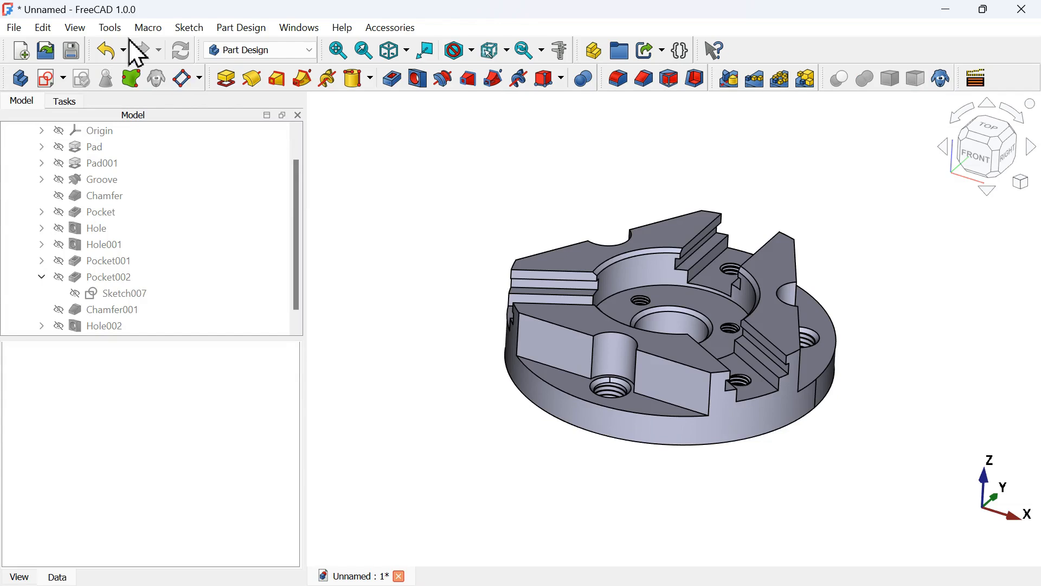
left_click(80, 56)
left_click(211, 148)
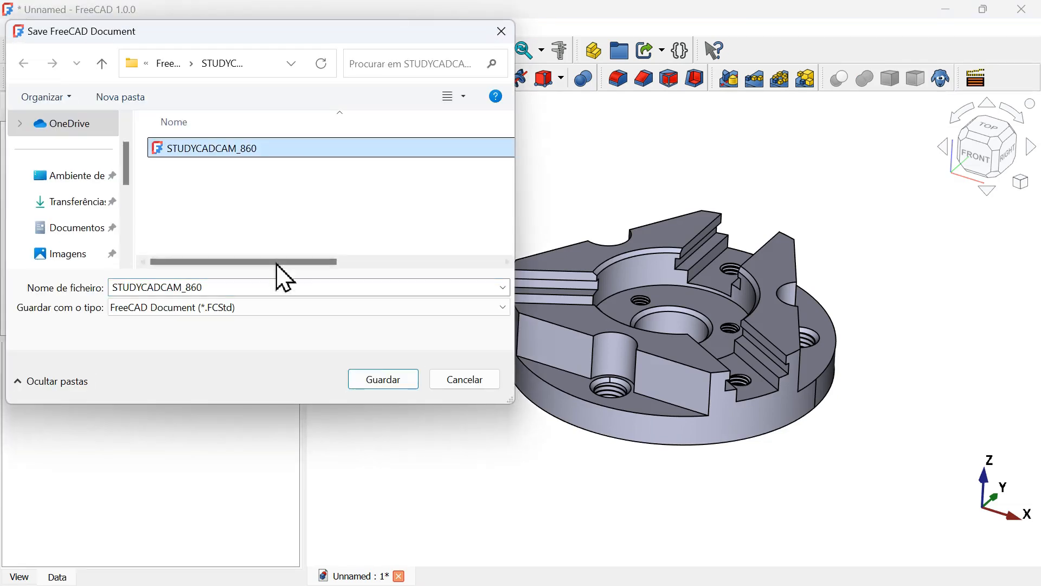
left_click(279, 287)
type("_BEGINNERS")
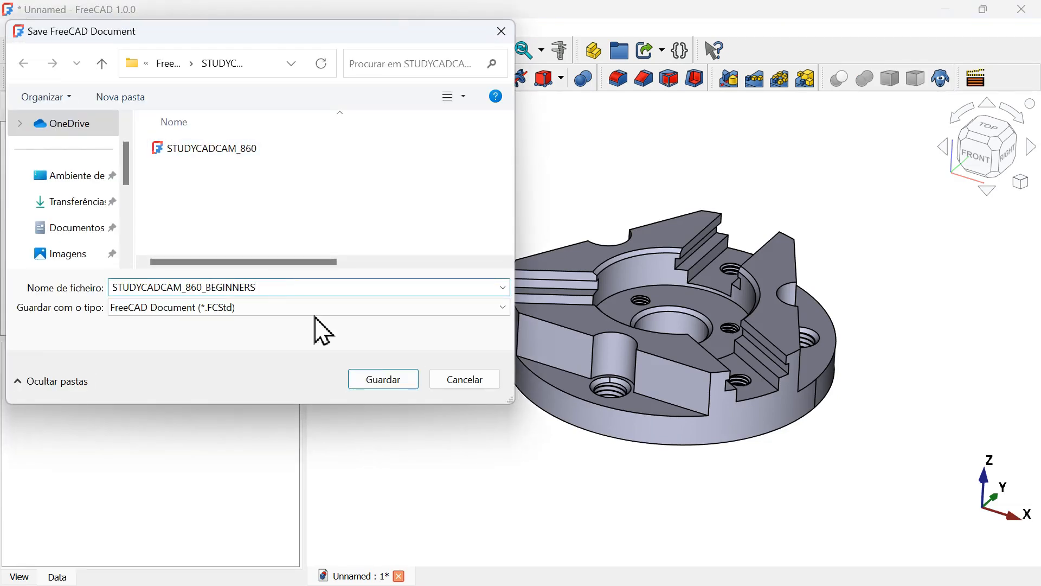
left_click(366, 381)
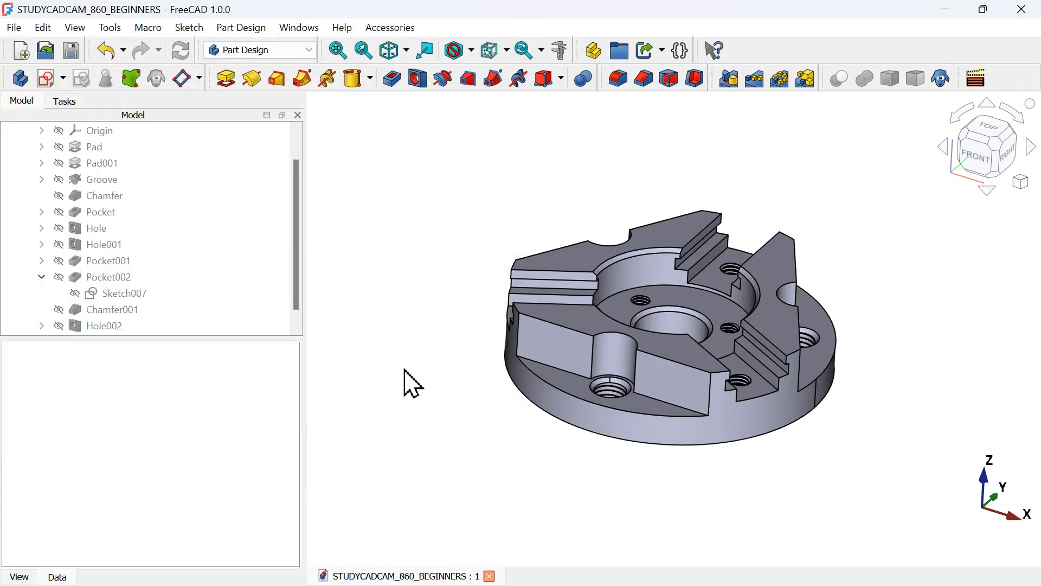
Collapse the model tree and give the Body a custom appearance colour of teal #00aa7f
left_click(41, 277)
scroll(47, 293, "up", 1)
left_click(25, 146)
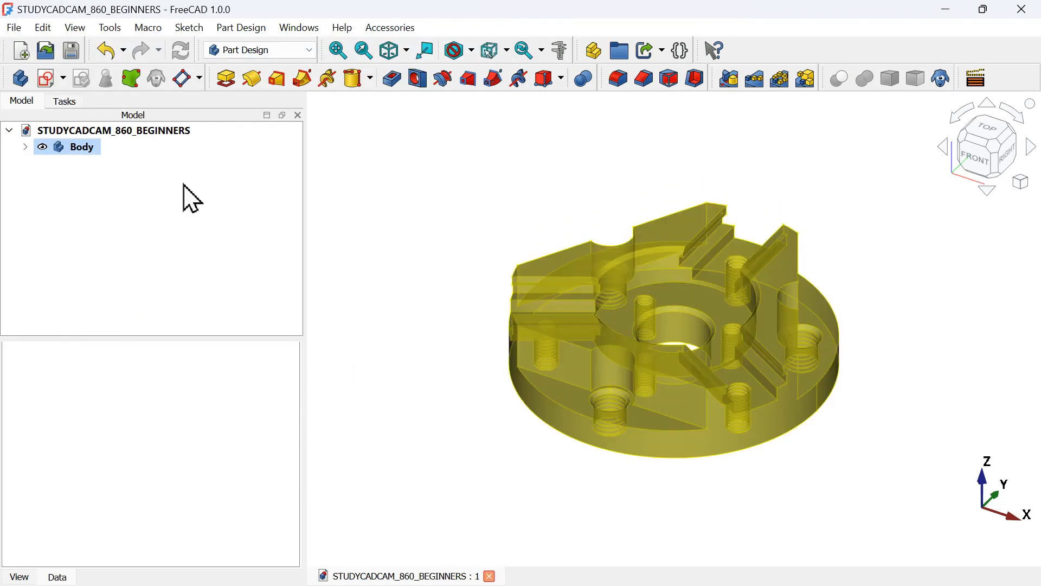
left_click(554, 278)
left_click(409, 274)
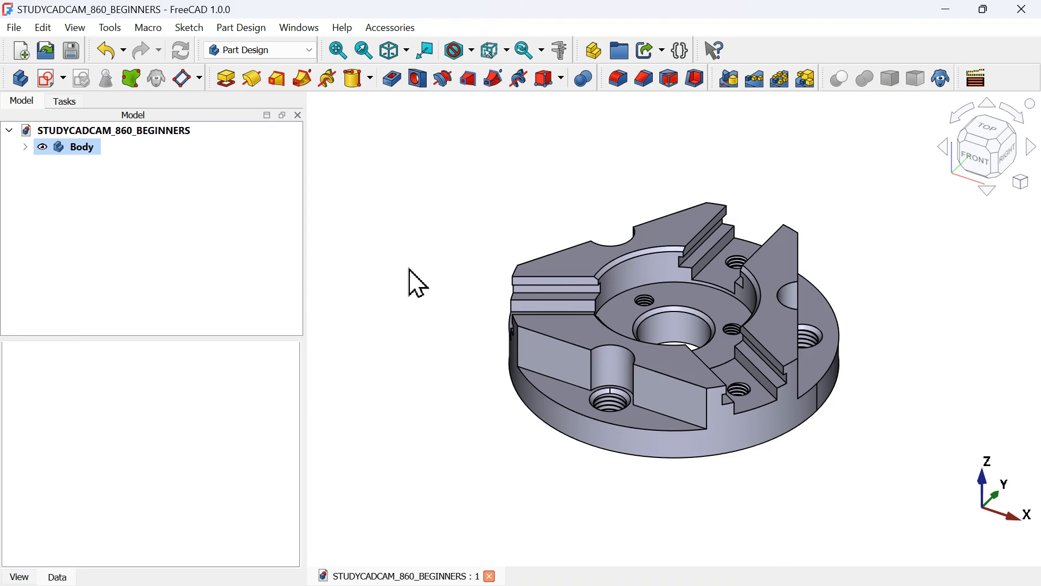
right_click(81, 147)
left_click(206, 188)
left_click(491, 279)
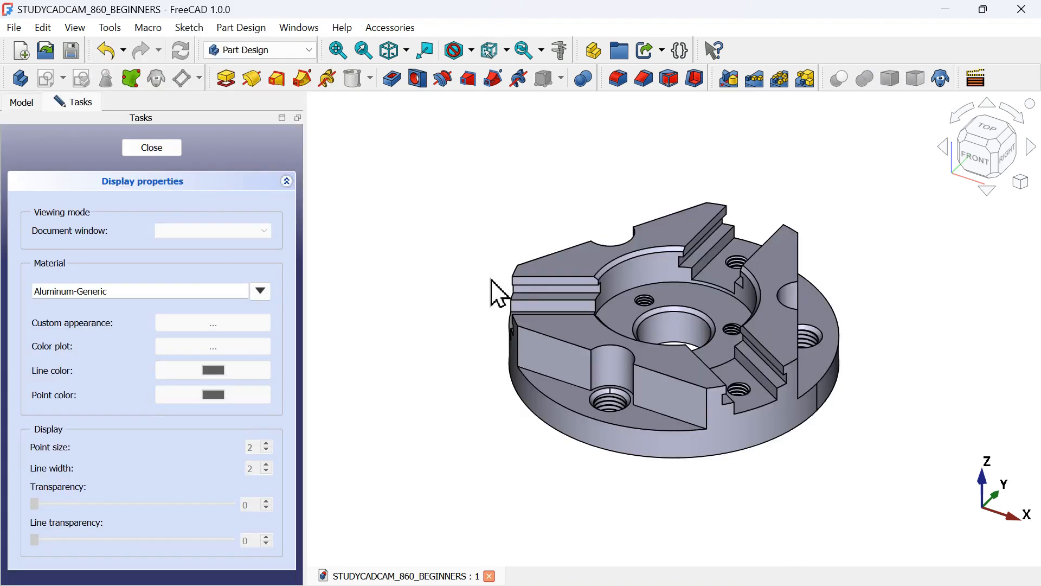
left_click(520, 279)
left_click(257, 326)
left_click_drag(511, 172, 249, 176)
left_click(282, 254)
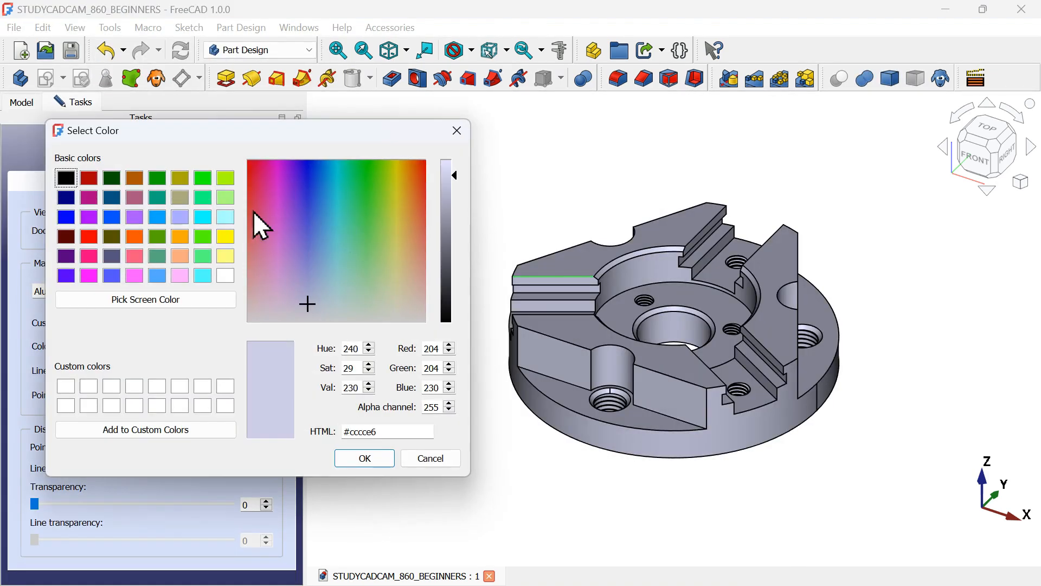
left_click(357, 225)
left_click(157, 198)
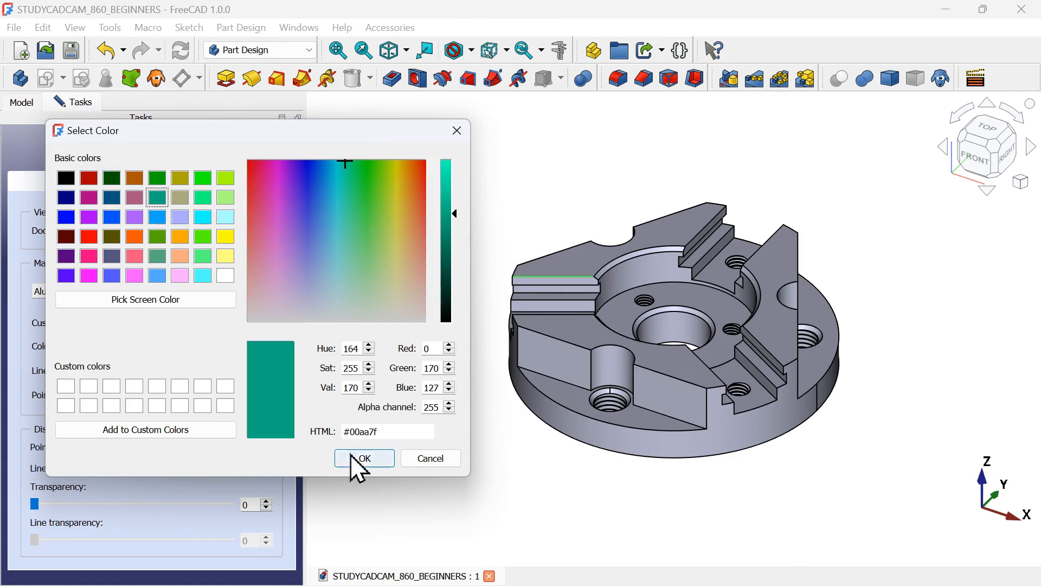
left_click(365, 459)
left_click(337, 409)
left_click(153, 148)
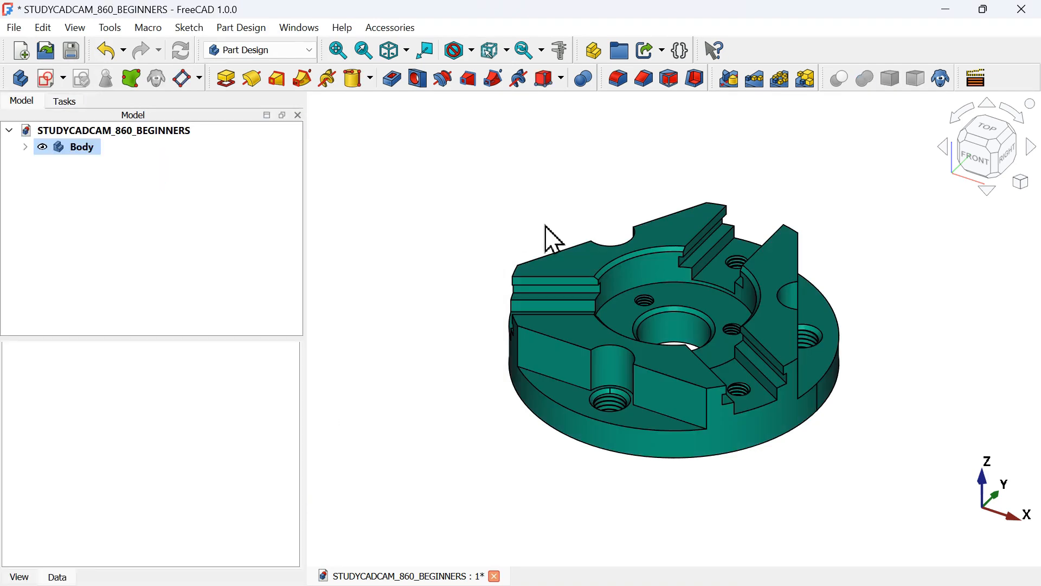